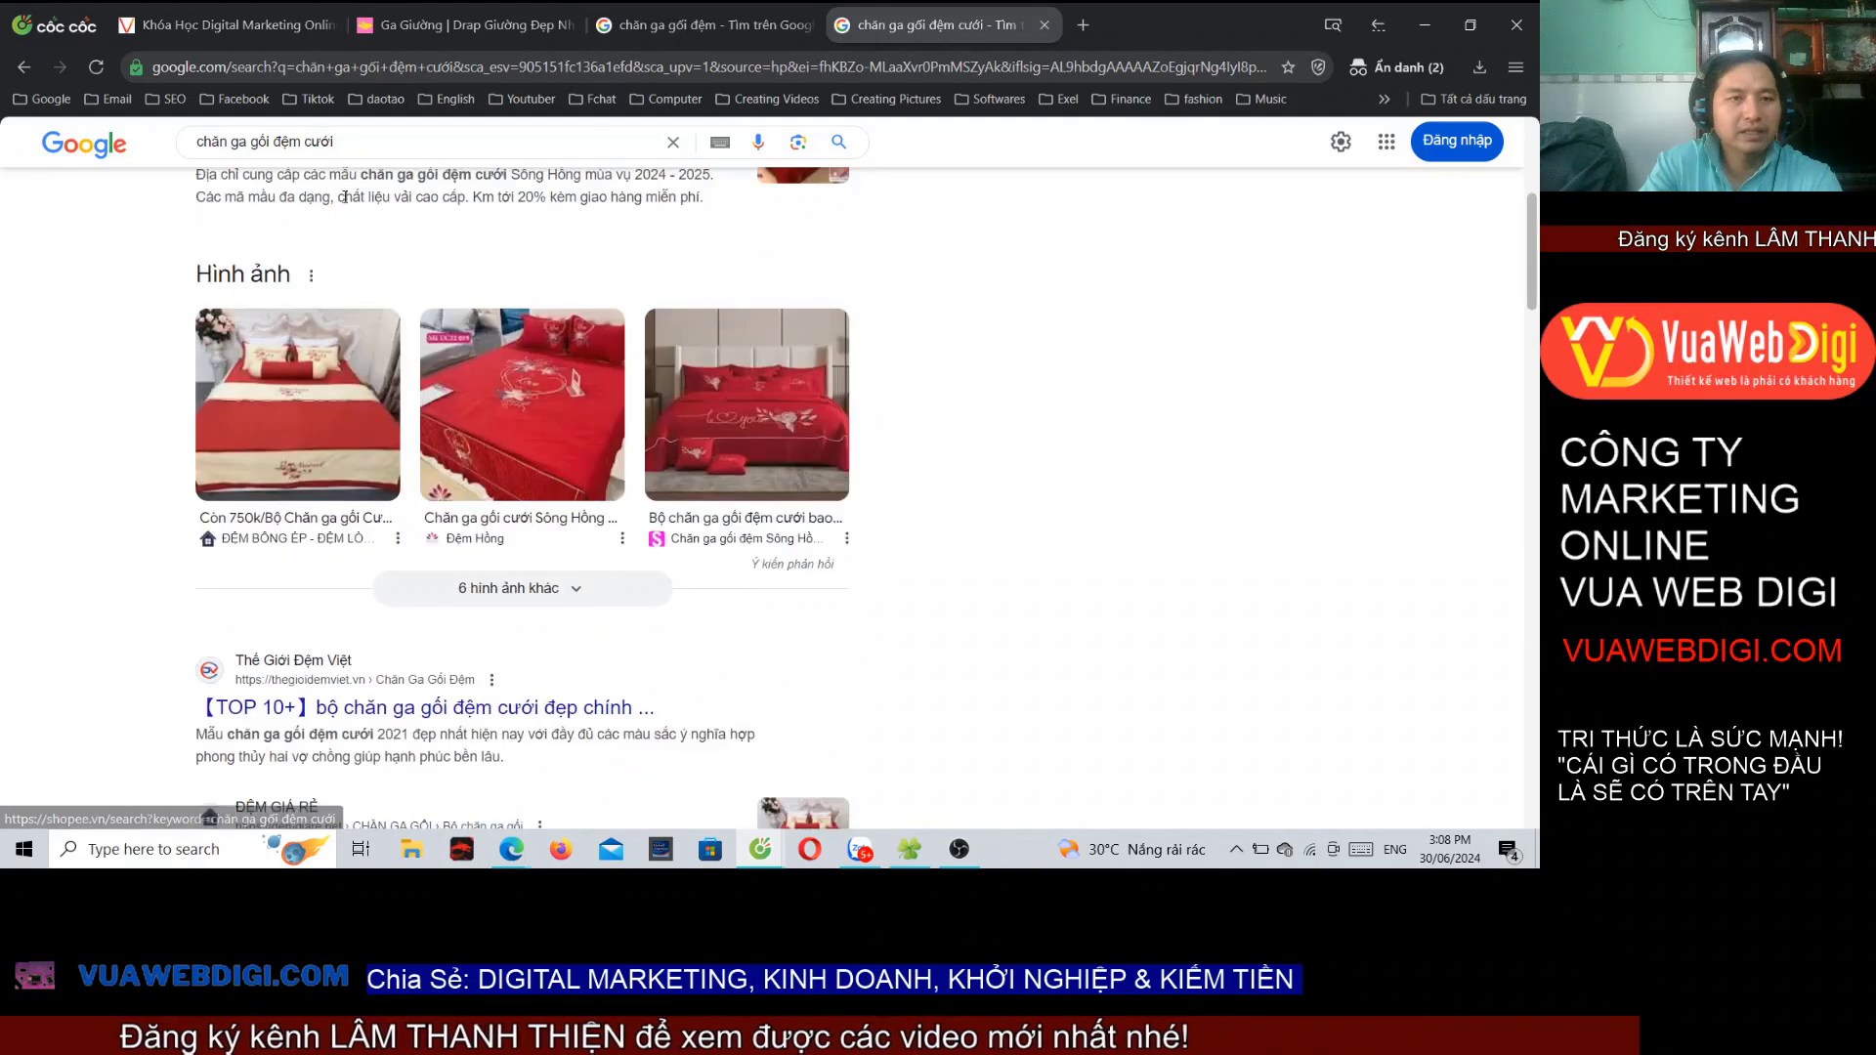
Step: Search Google for 'chăn ga gối đệm hàn quốc', scan the results, then minimize the window
{"action": "left_click_drag", "start_coordinate": [335, 144], "coordinate": [305, 154]}
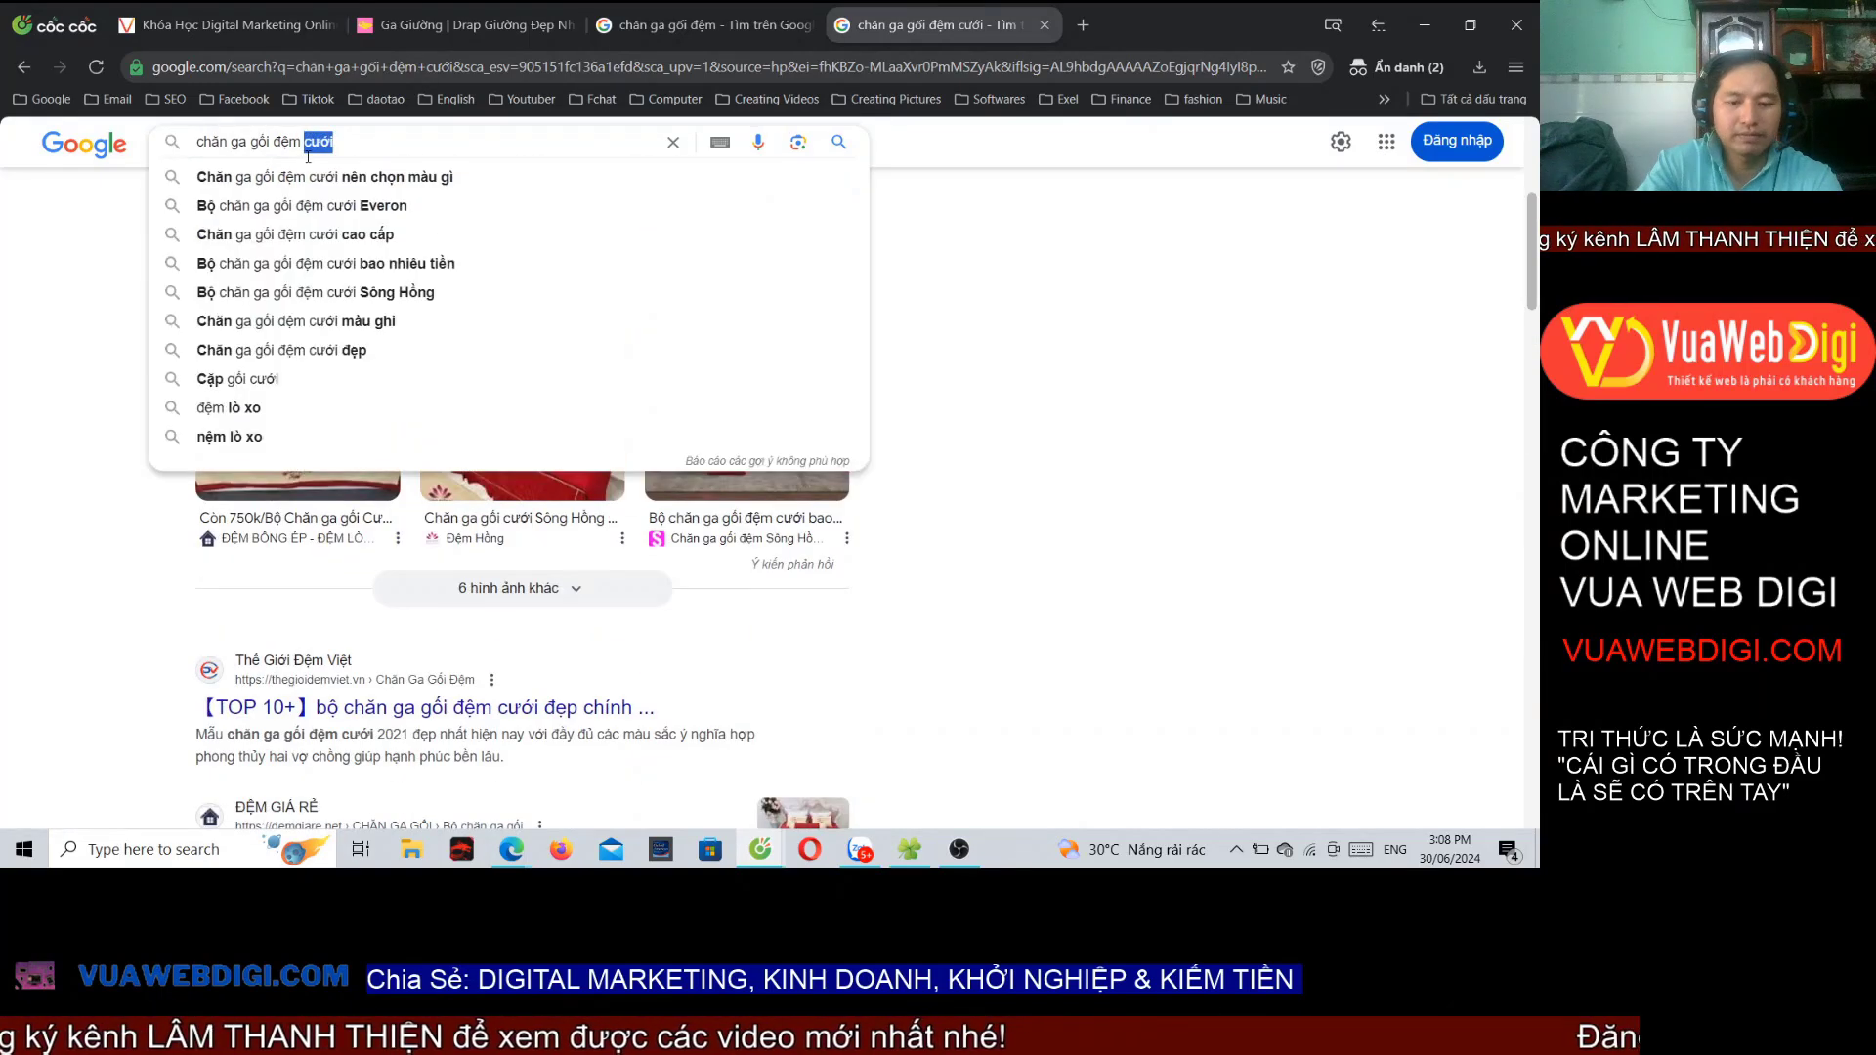
{"action": "type", "text": "hàn quốc"}
{"action": "key", "text": "Return"}
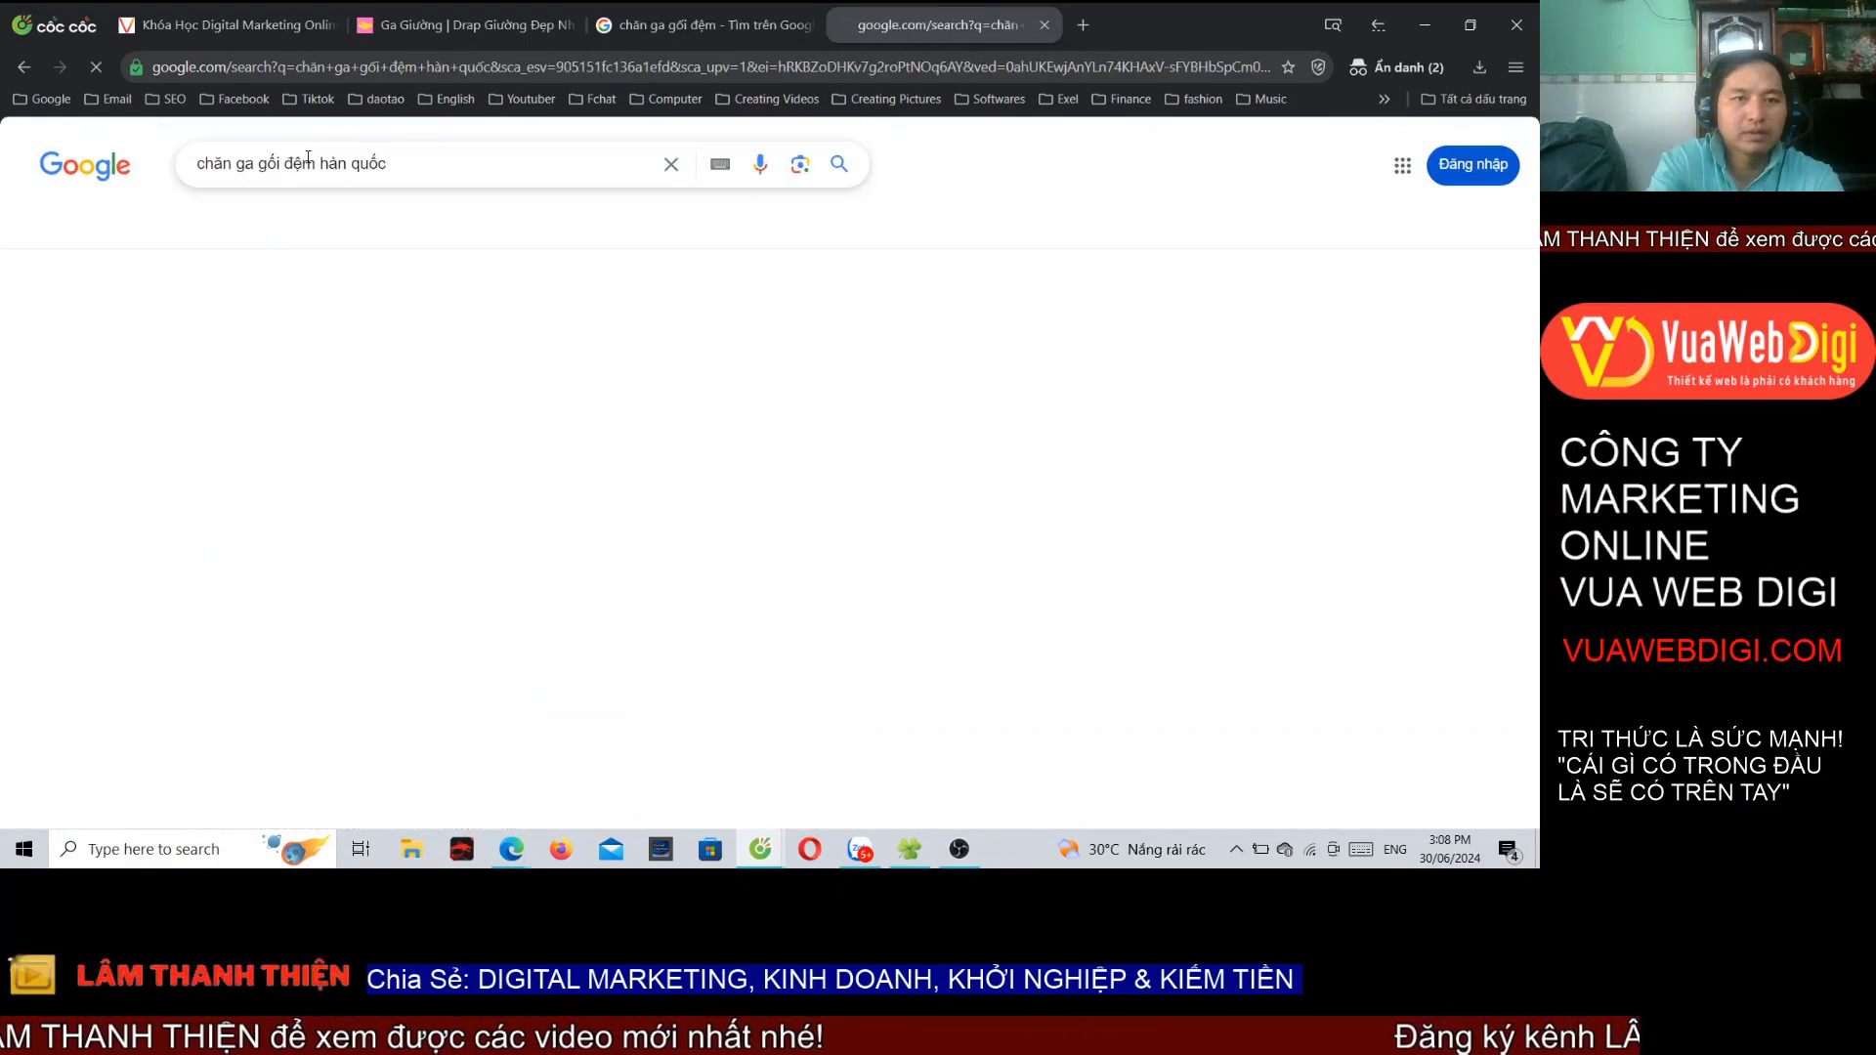
{"action": "scroll", "coordinate": [684, 391], "scroll_direction": "down", "scroll_amount": 10}
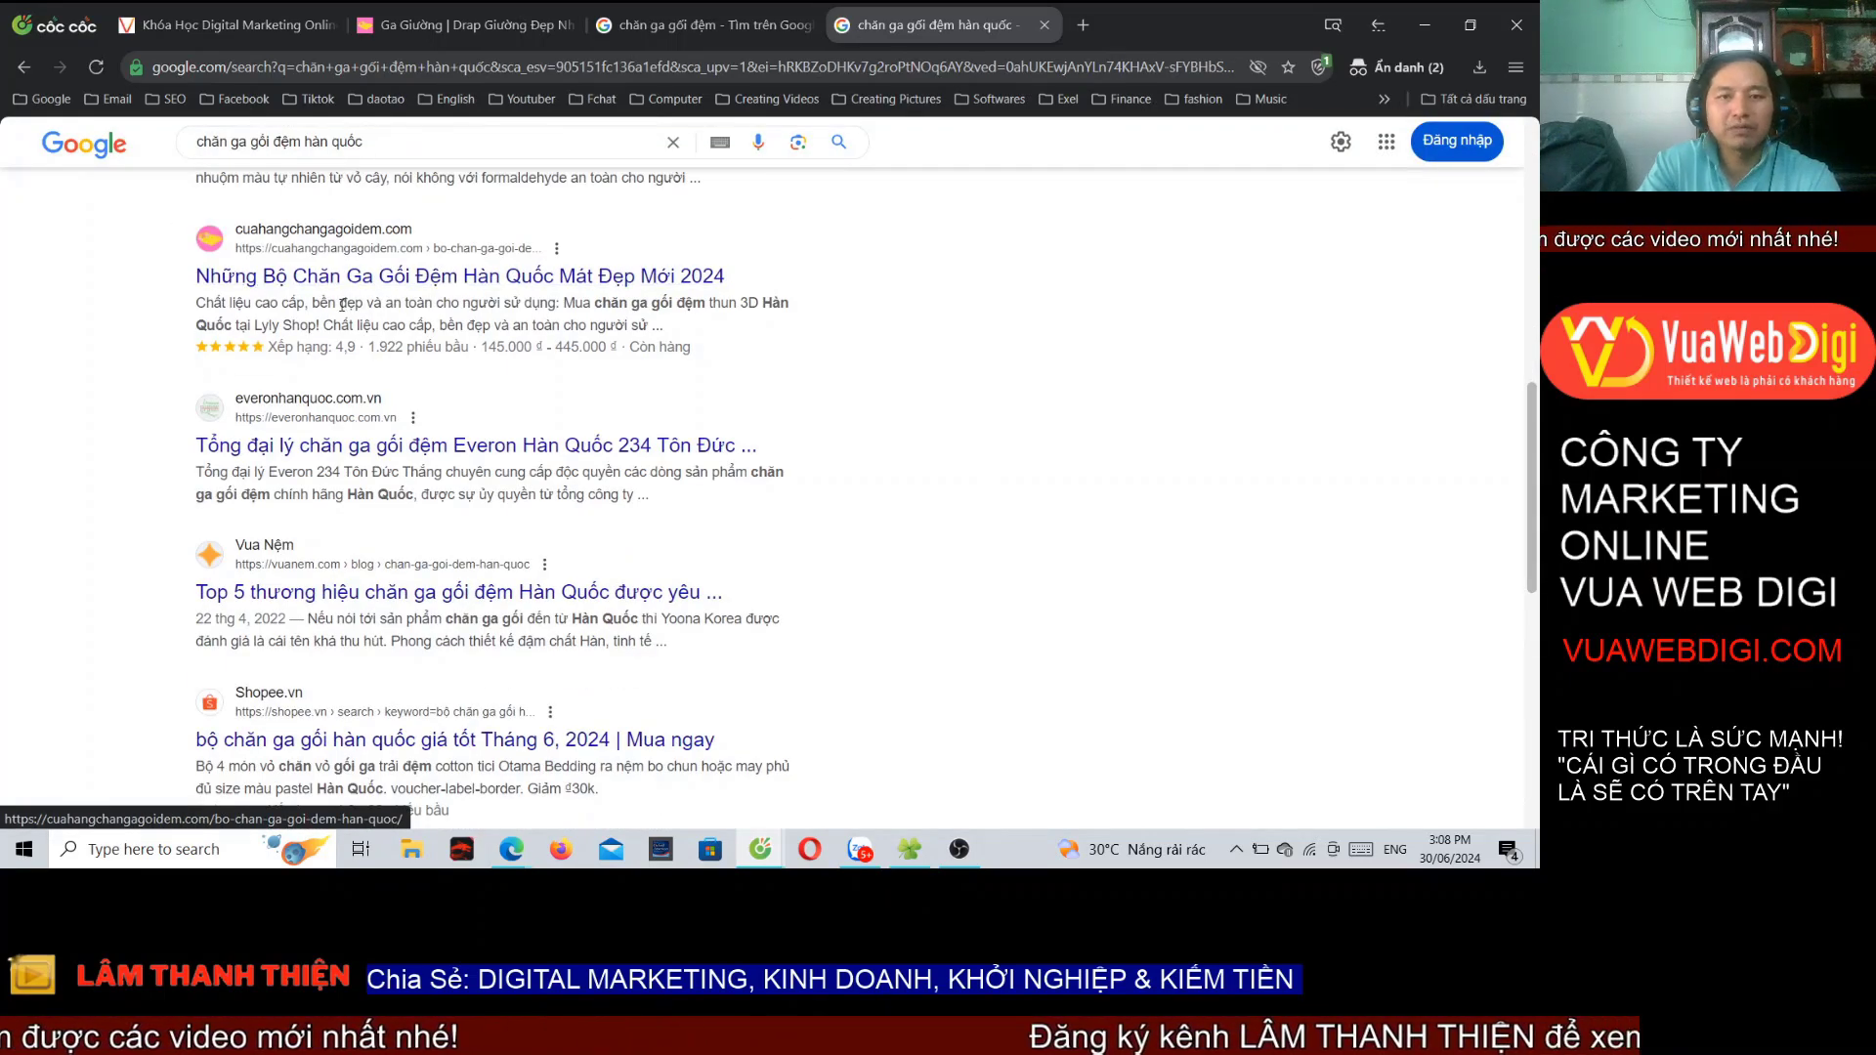
{"action": "left_click", "coordinate": [1426, 22]}
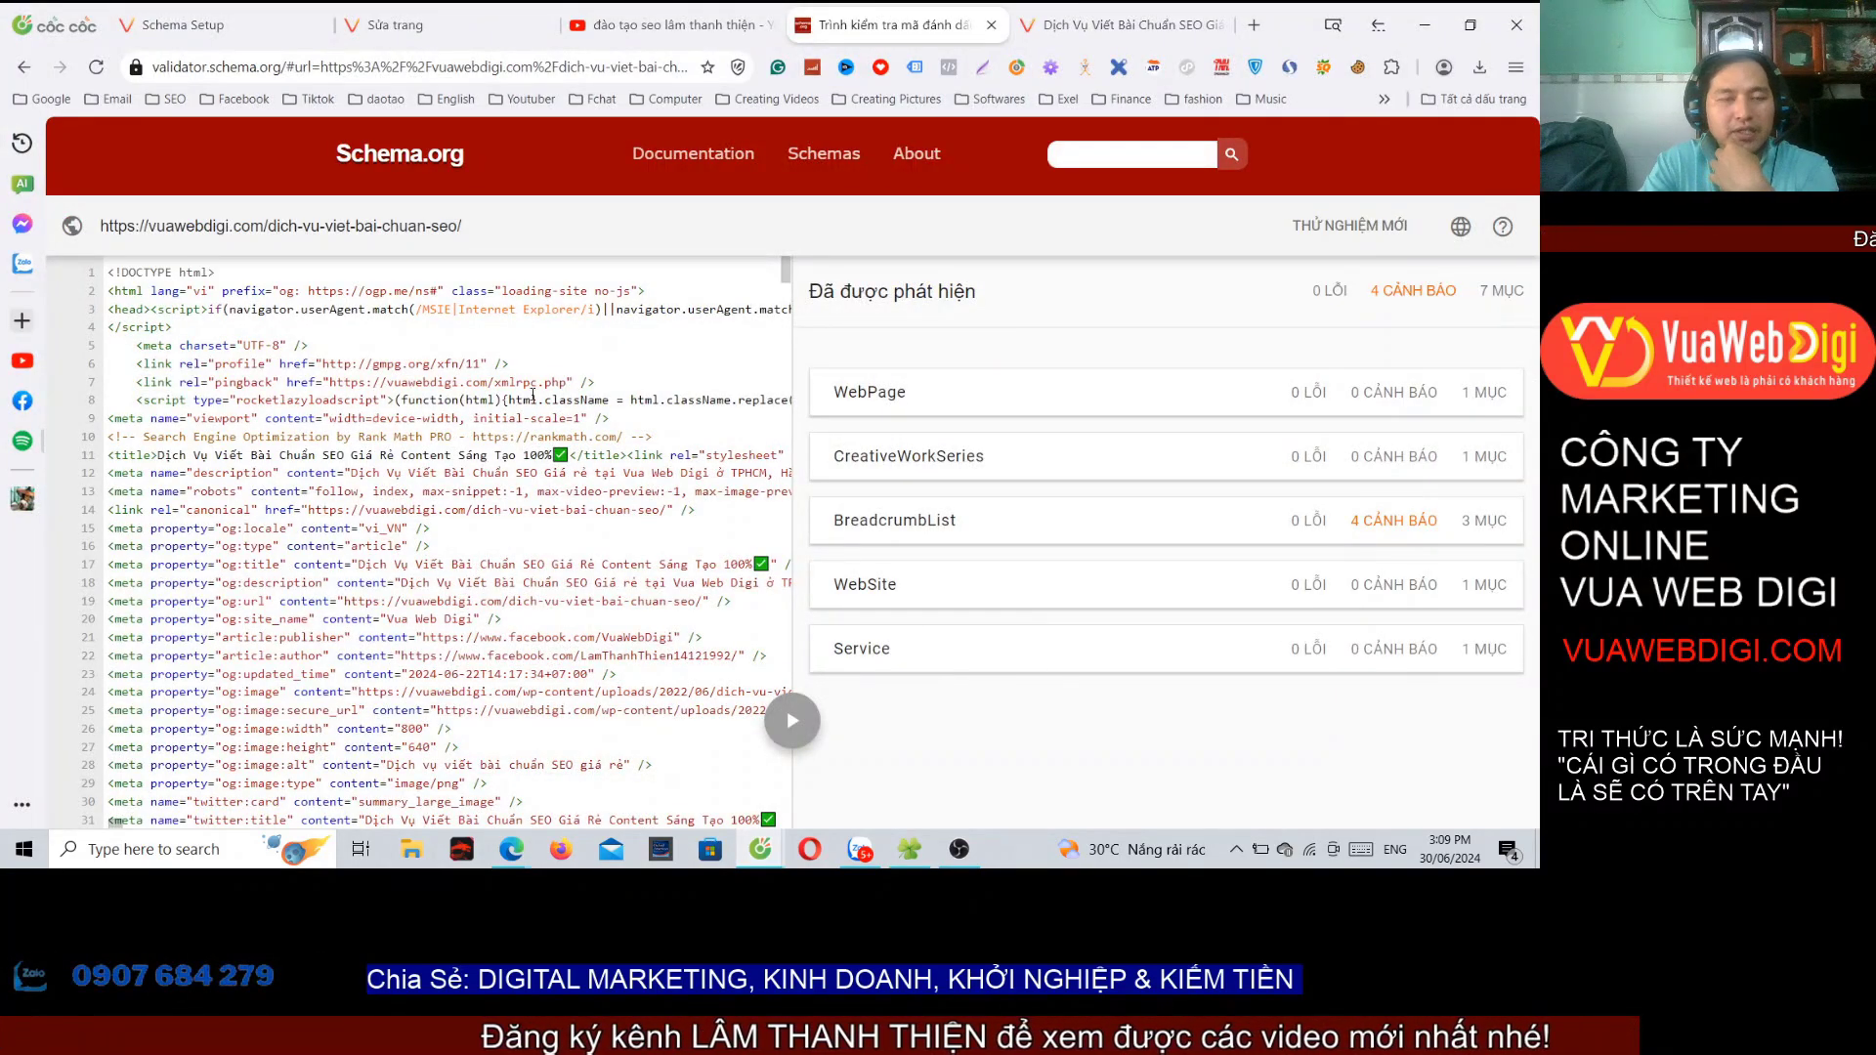
Step: Open the Dịch vụ Guest Post page on the Vua Web Digi site, then return to the Schema Pro wizard
{"action": "key", "text": "ctrl+Tab"}
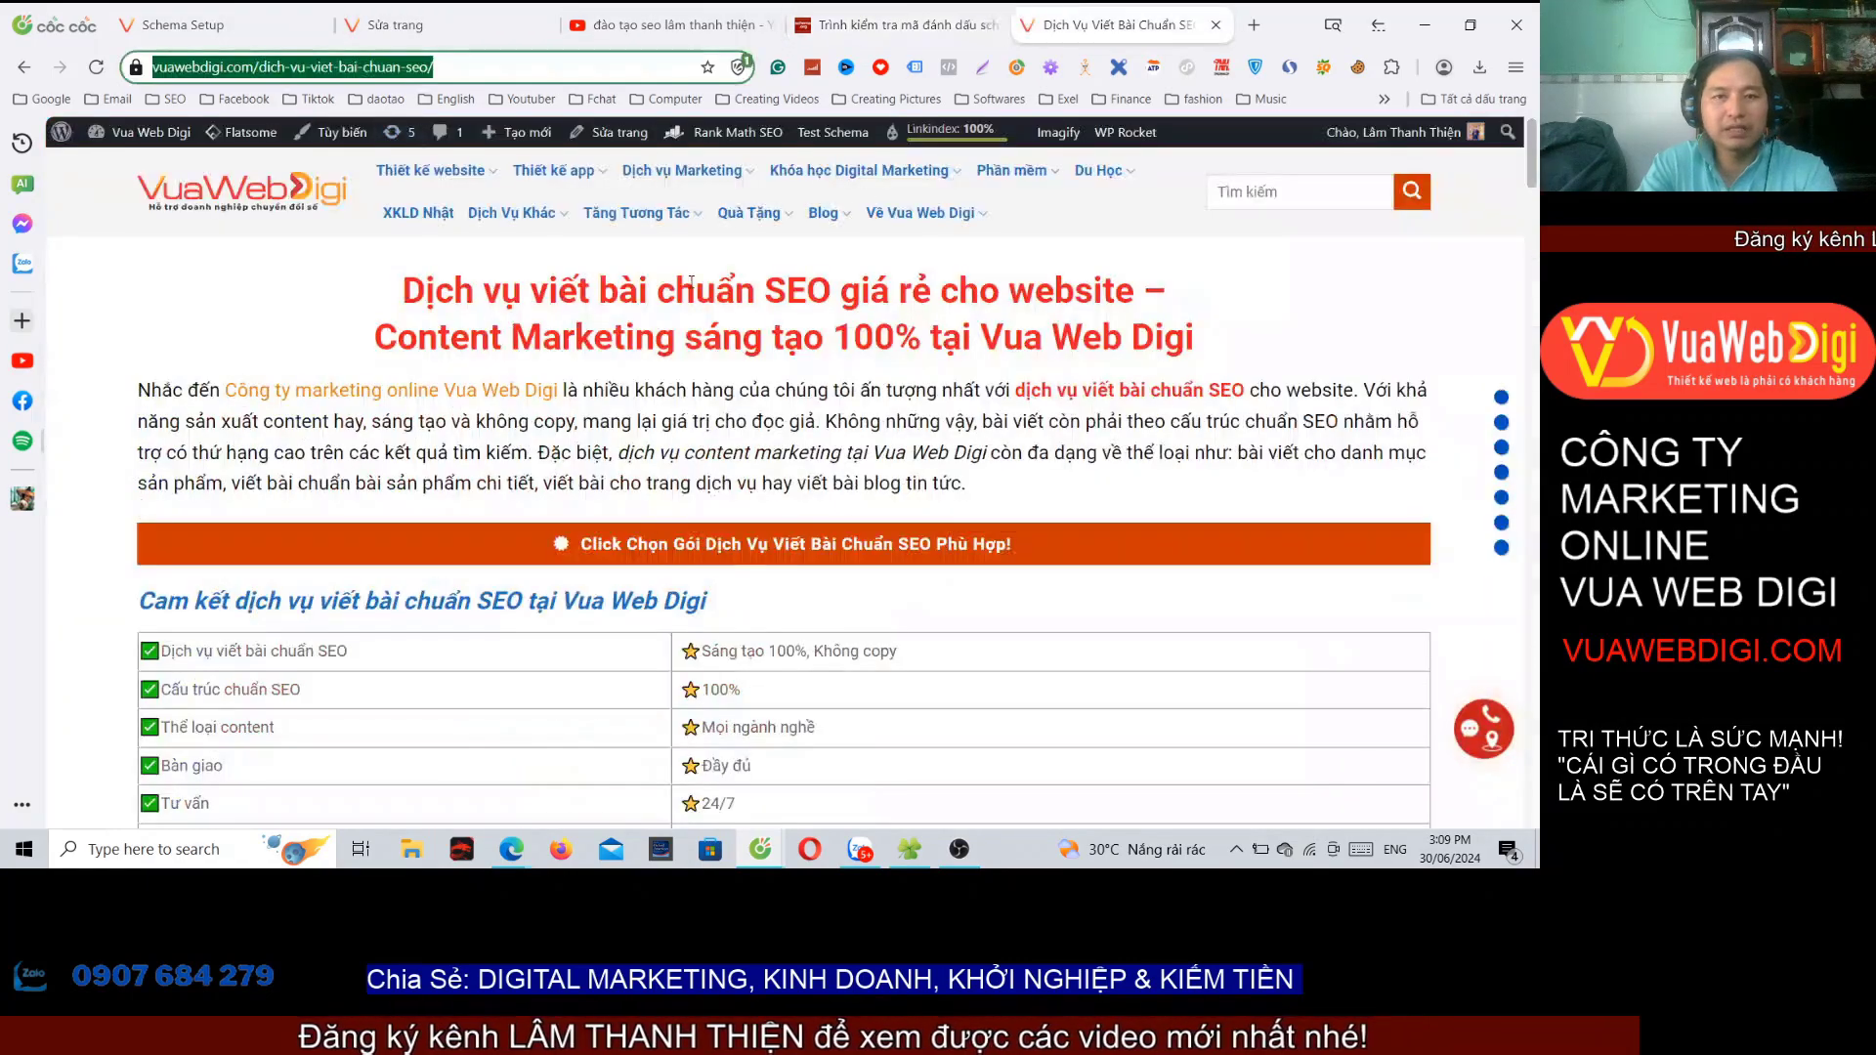
{"action": "mouse_move", "coordinate": [682, 170]}
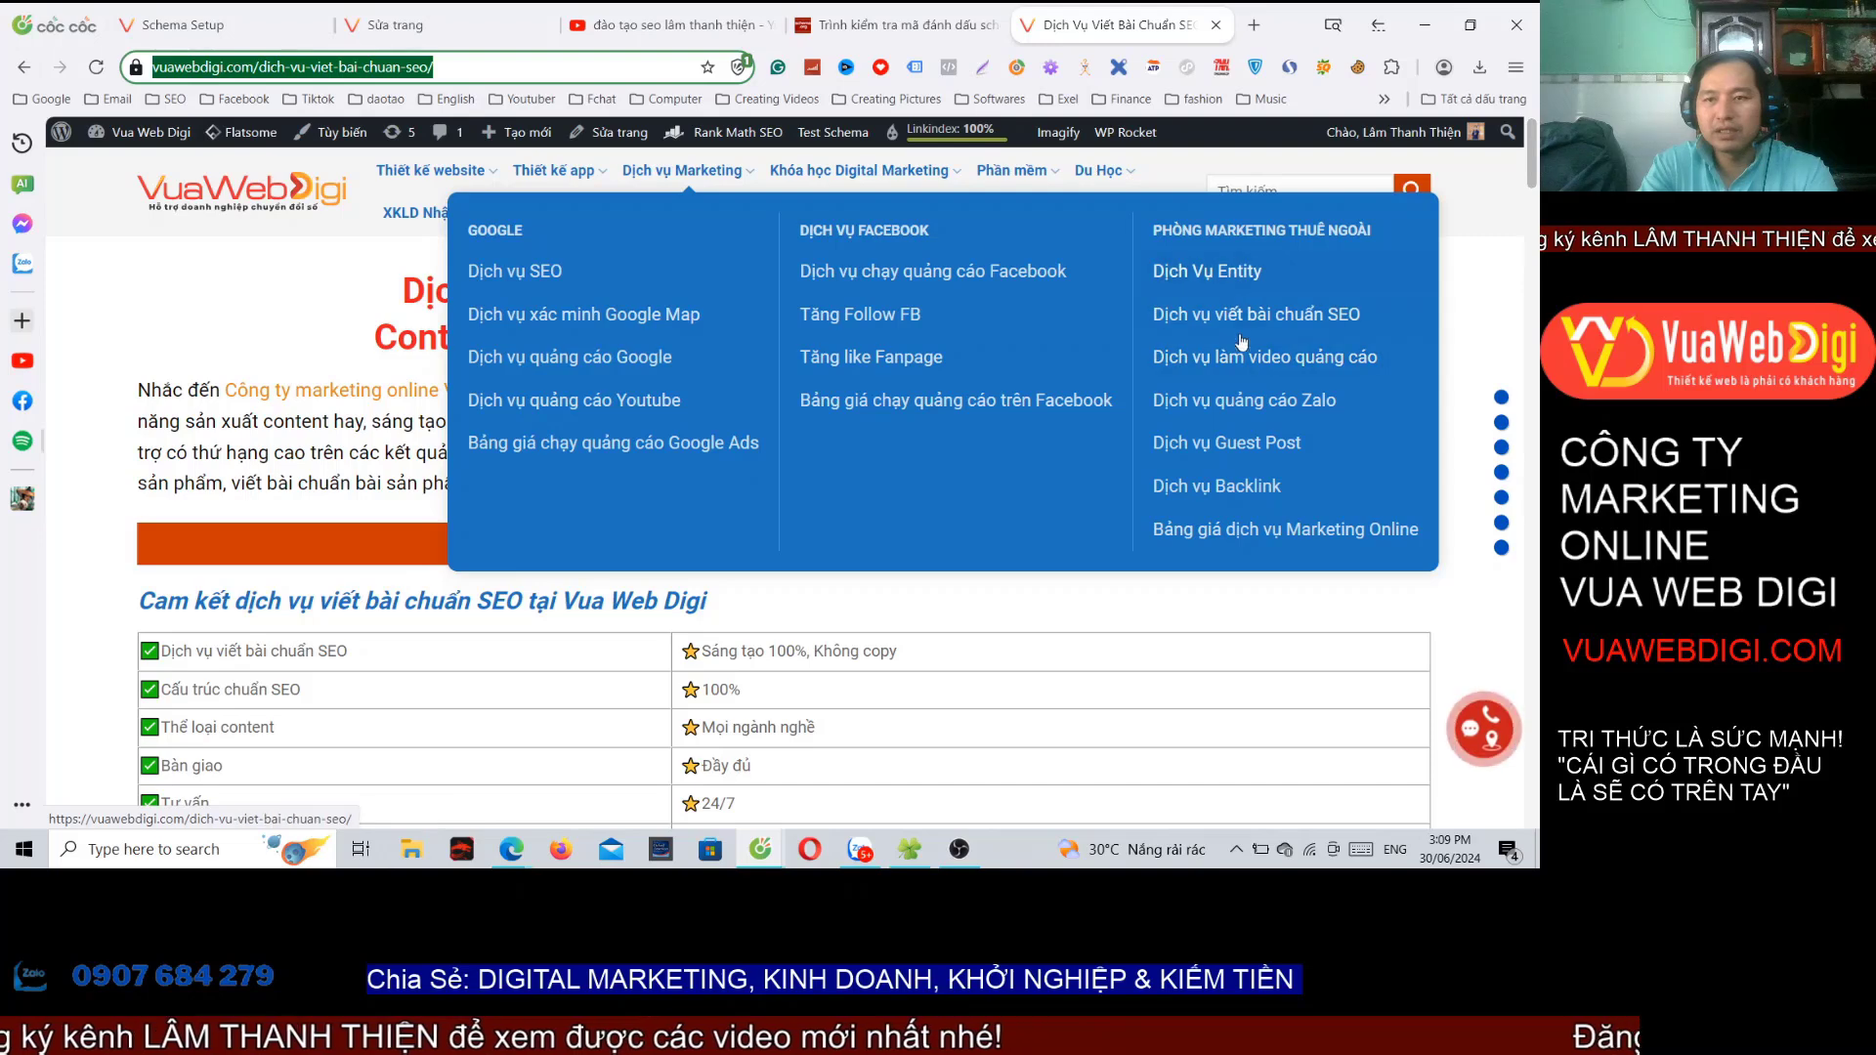
{"action": "left_click", "coordinate": [1236, 439]}
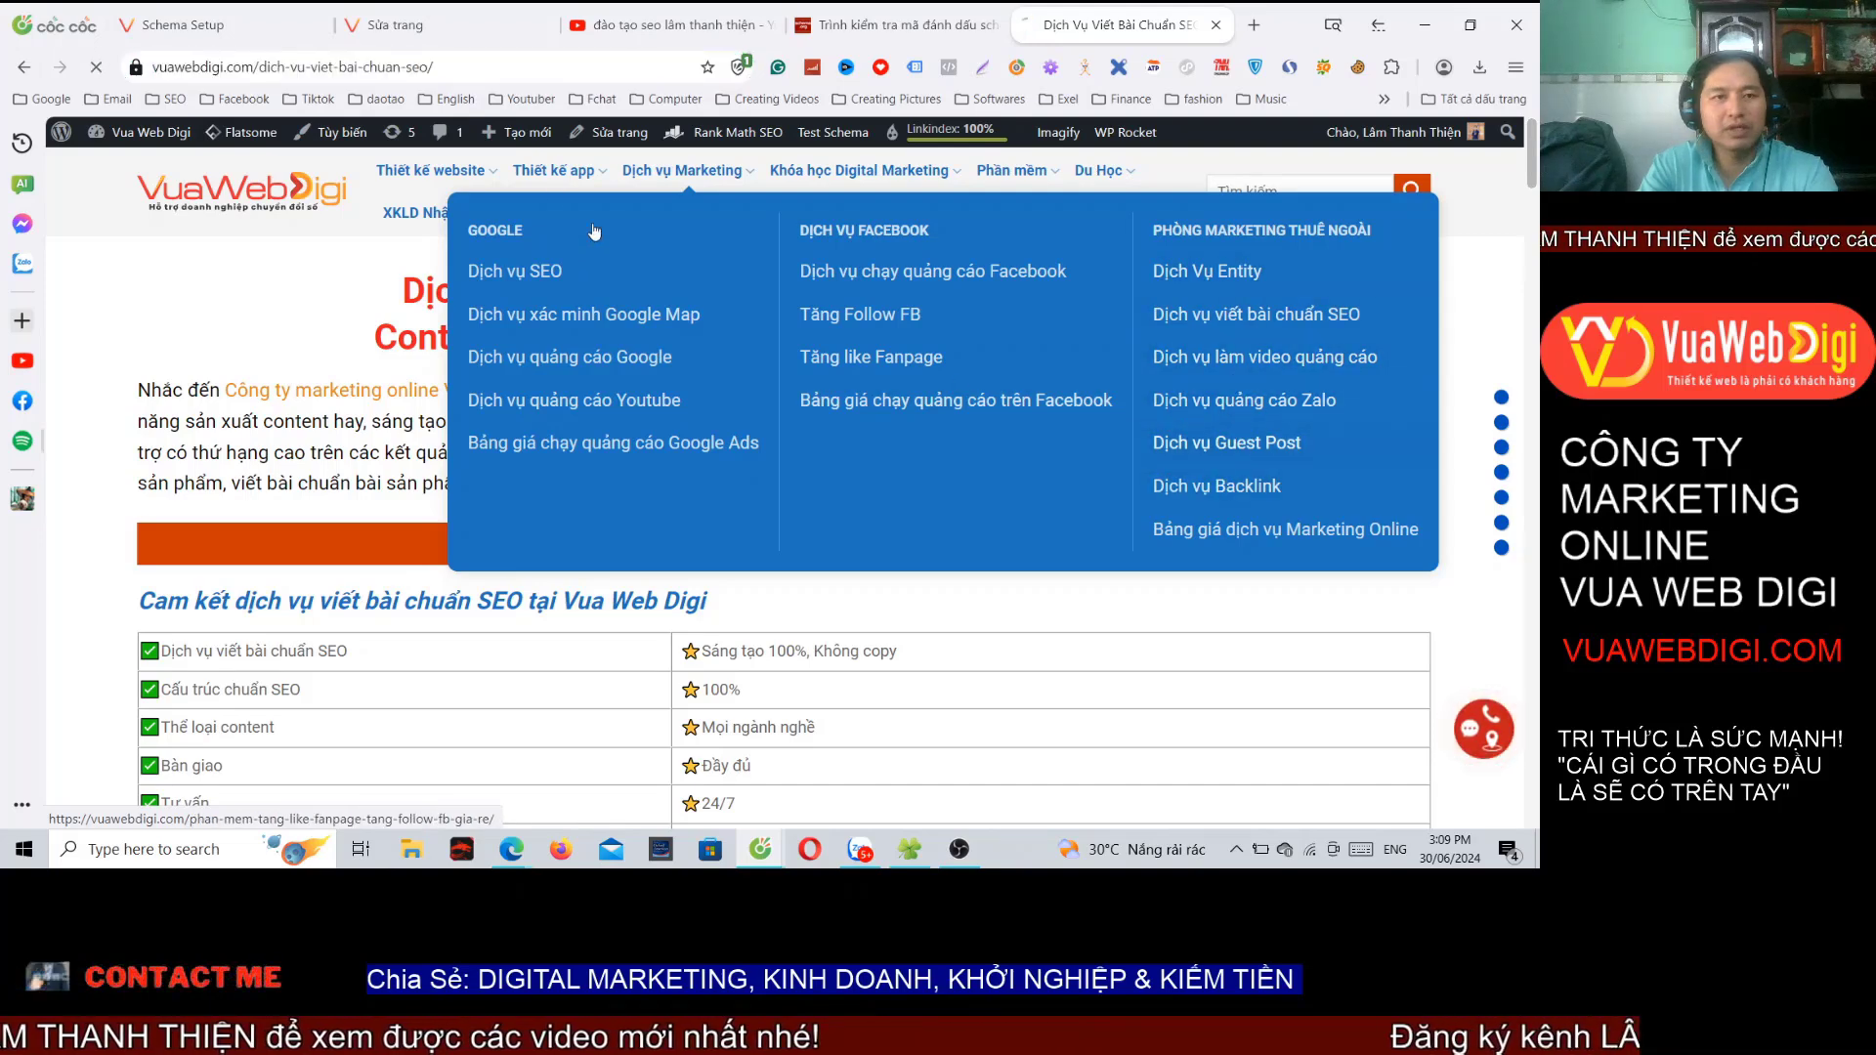
{"action": "left_click", "coordinate": [416, 24]}
{"action": "left_click", "coordinate": [1028, 29]}
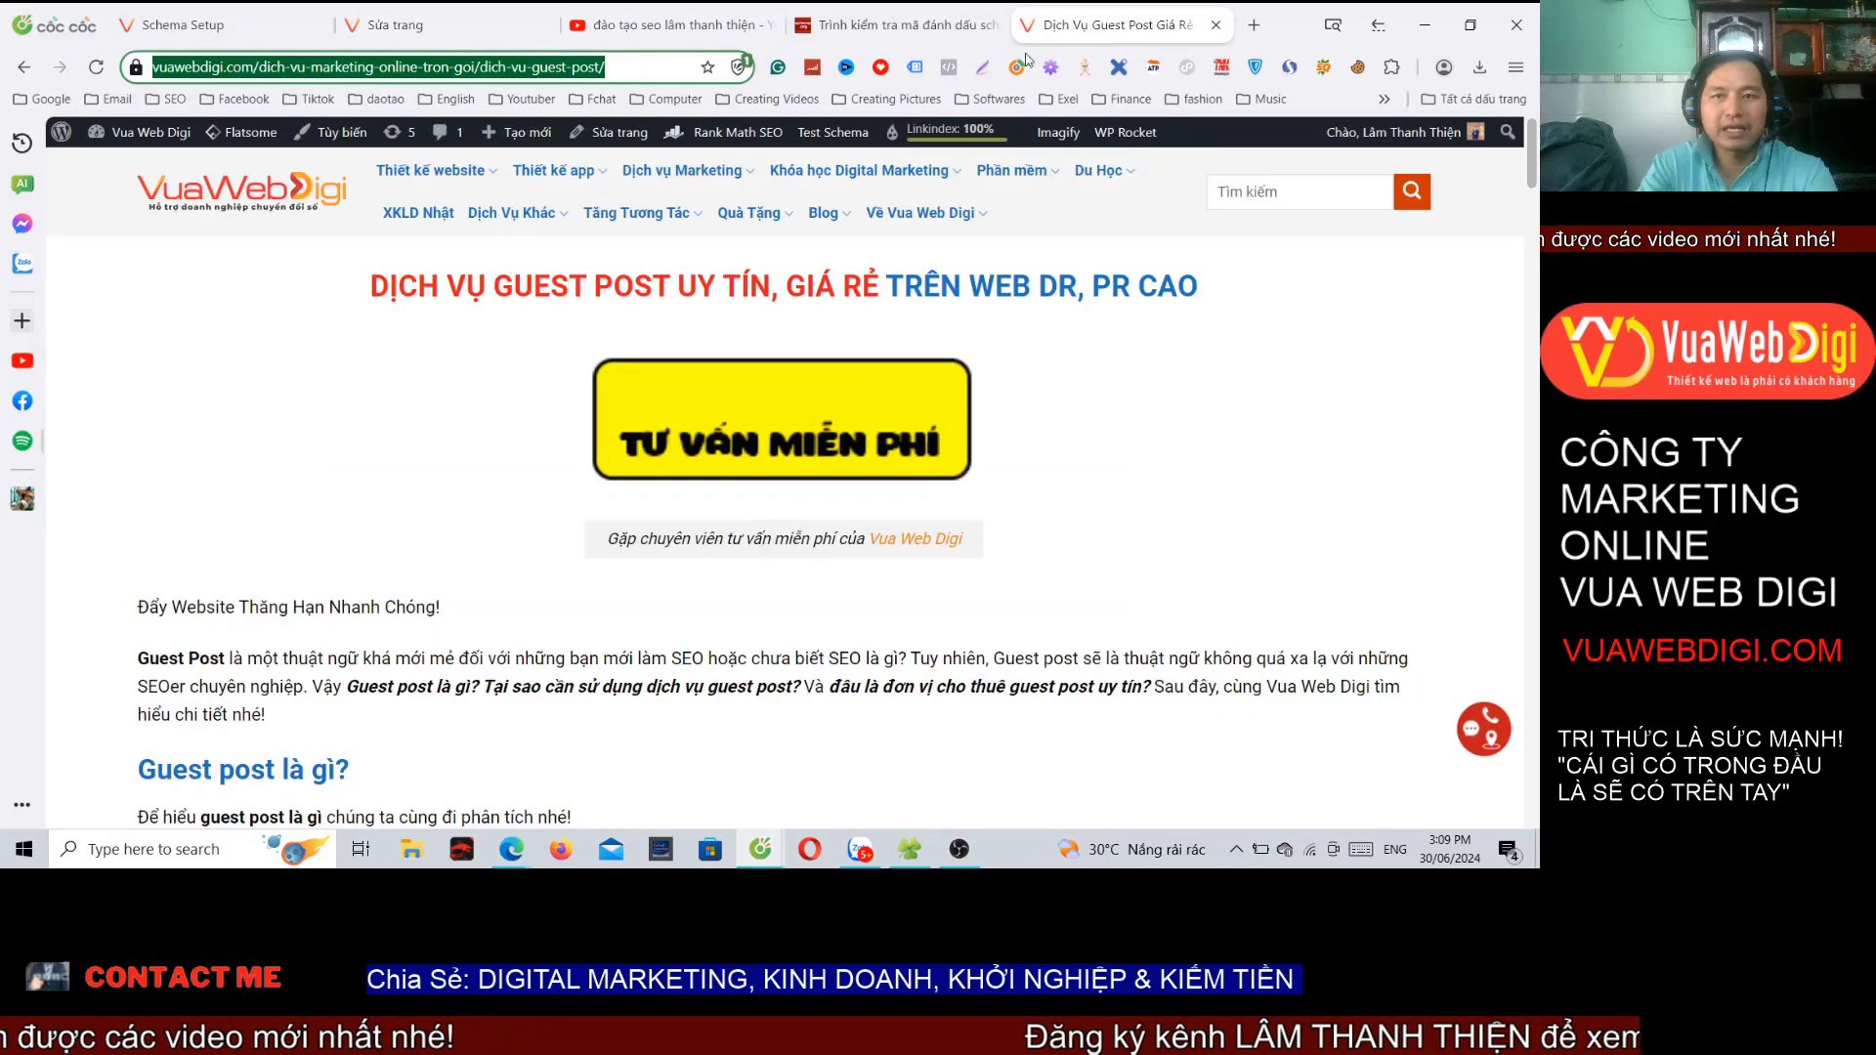
{"action": "left_click", "coordinate": [196, 24]}
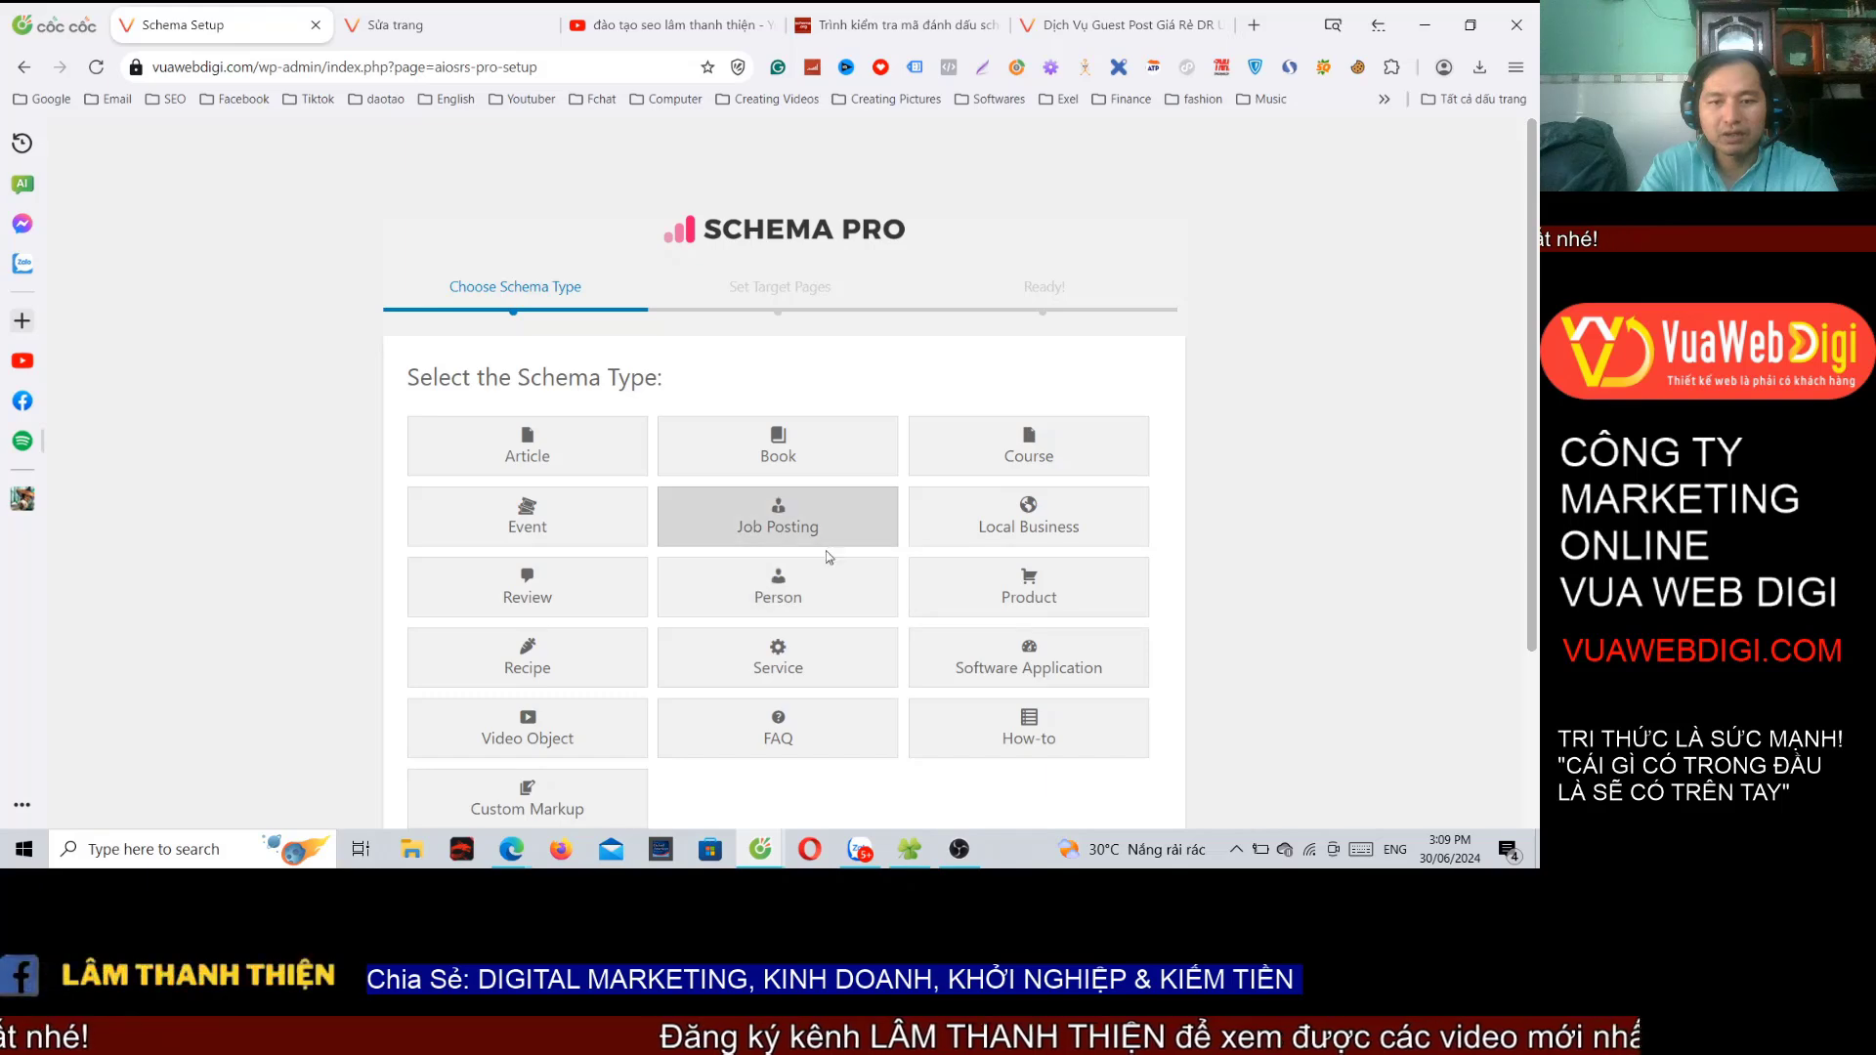
Step: Choose Service as the schema type and continue
{"action": "left_click", "coordinate": [781, 664]}
{"action": "scroll", "coordinate": [837, 524], "scroll_direction": "down", "scroll_amount": 3}
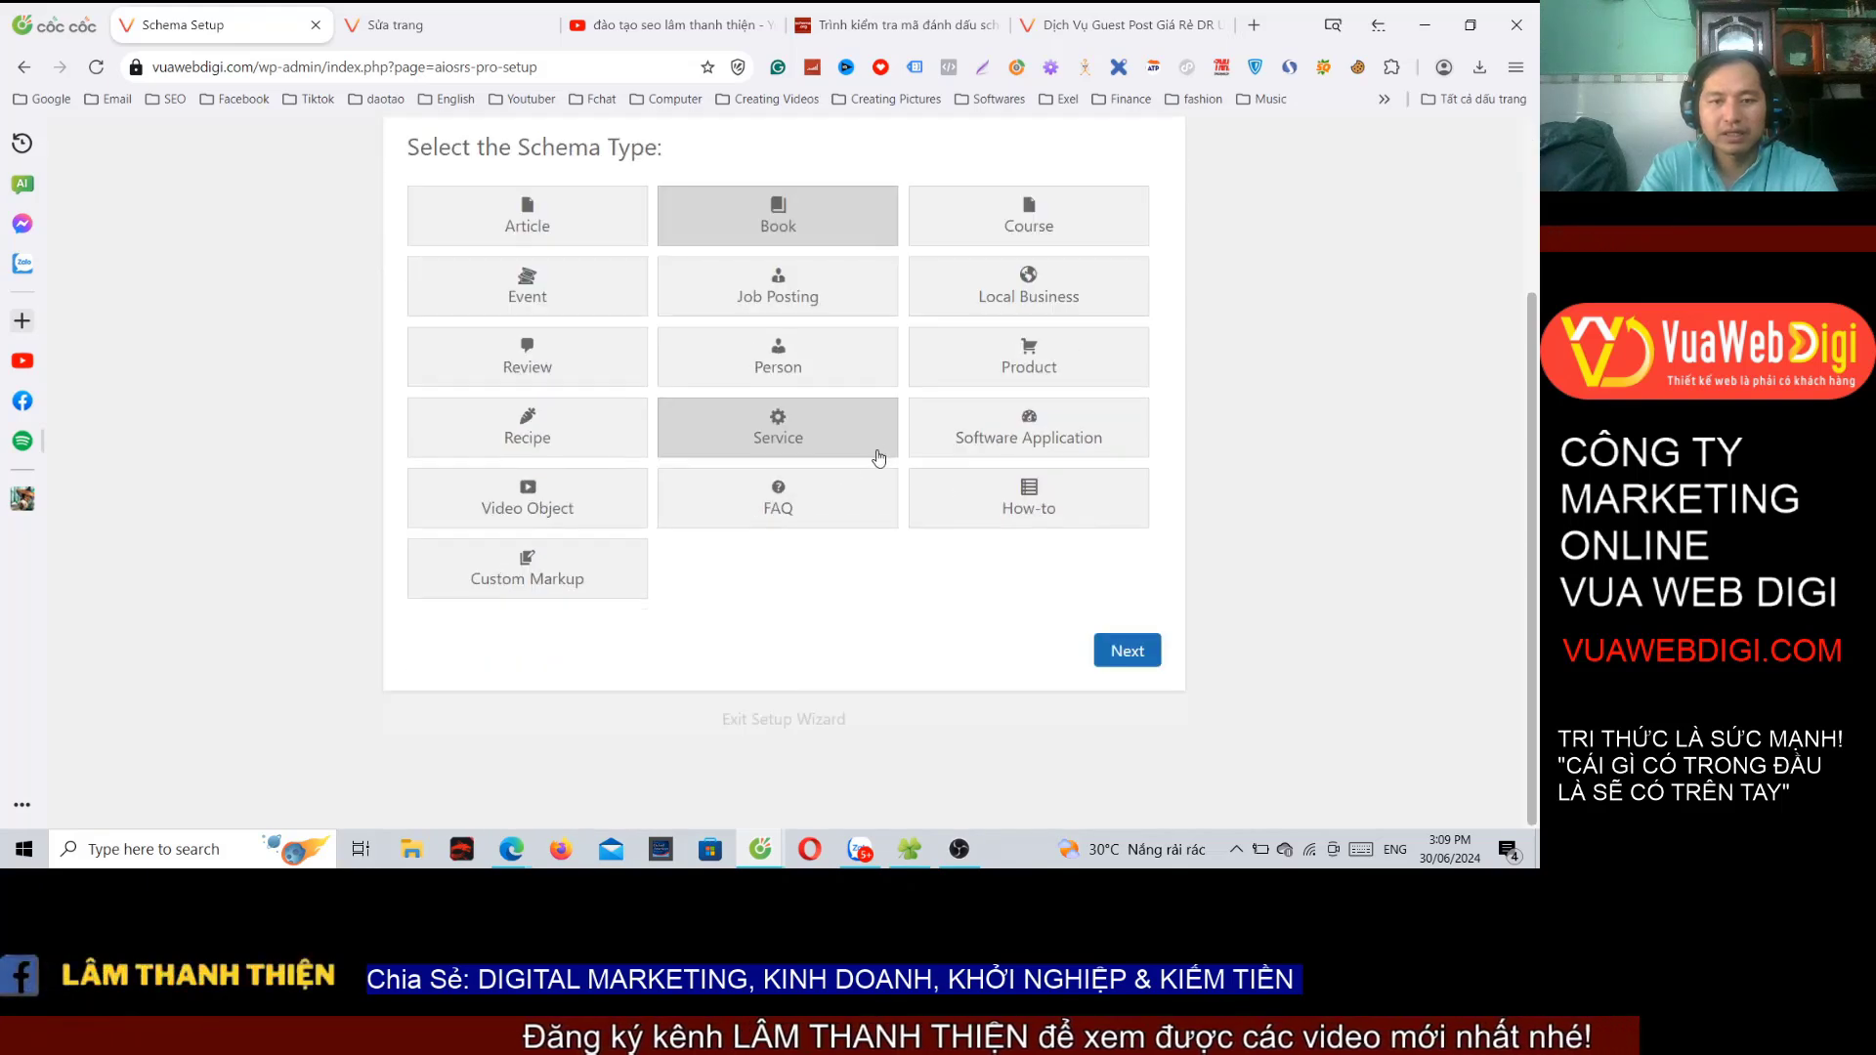
{"action": "left_click", "coordinate": [1128, 650]}
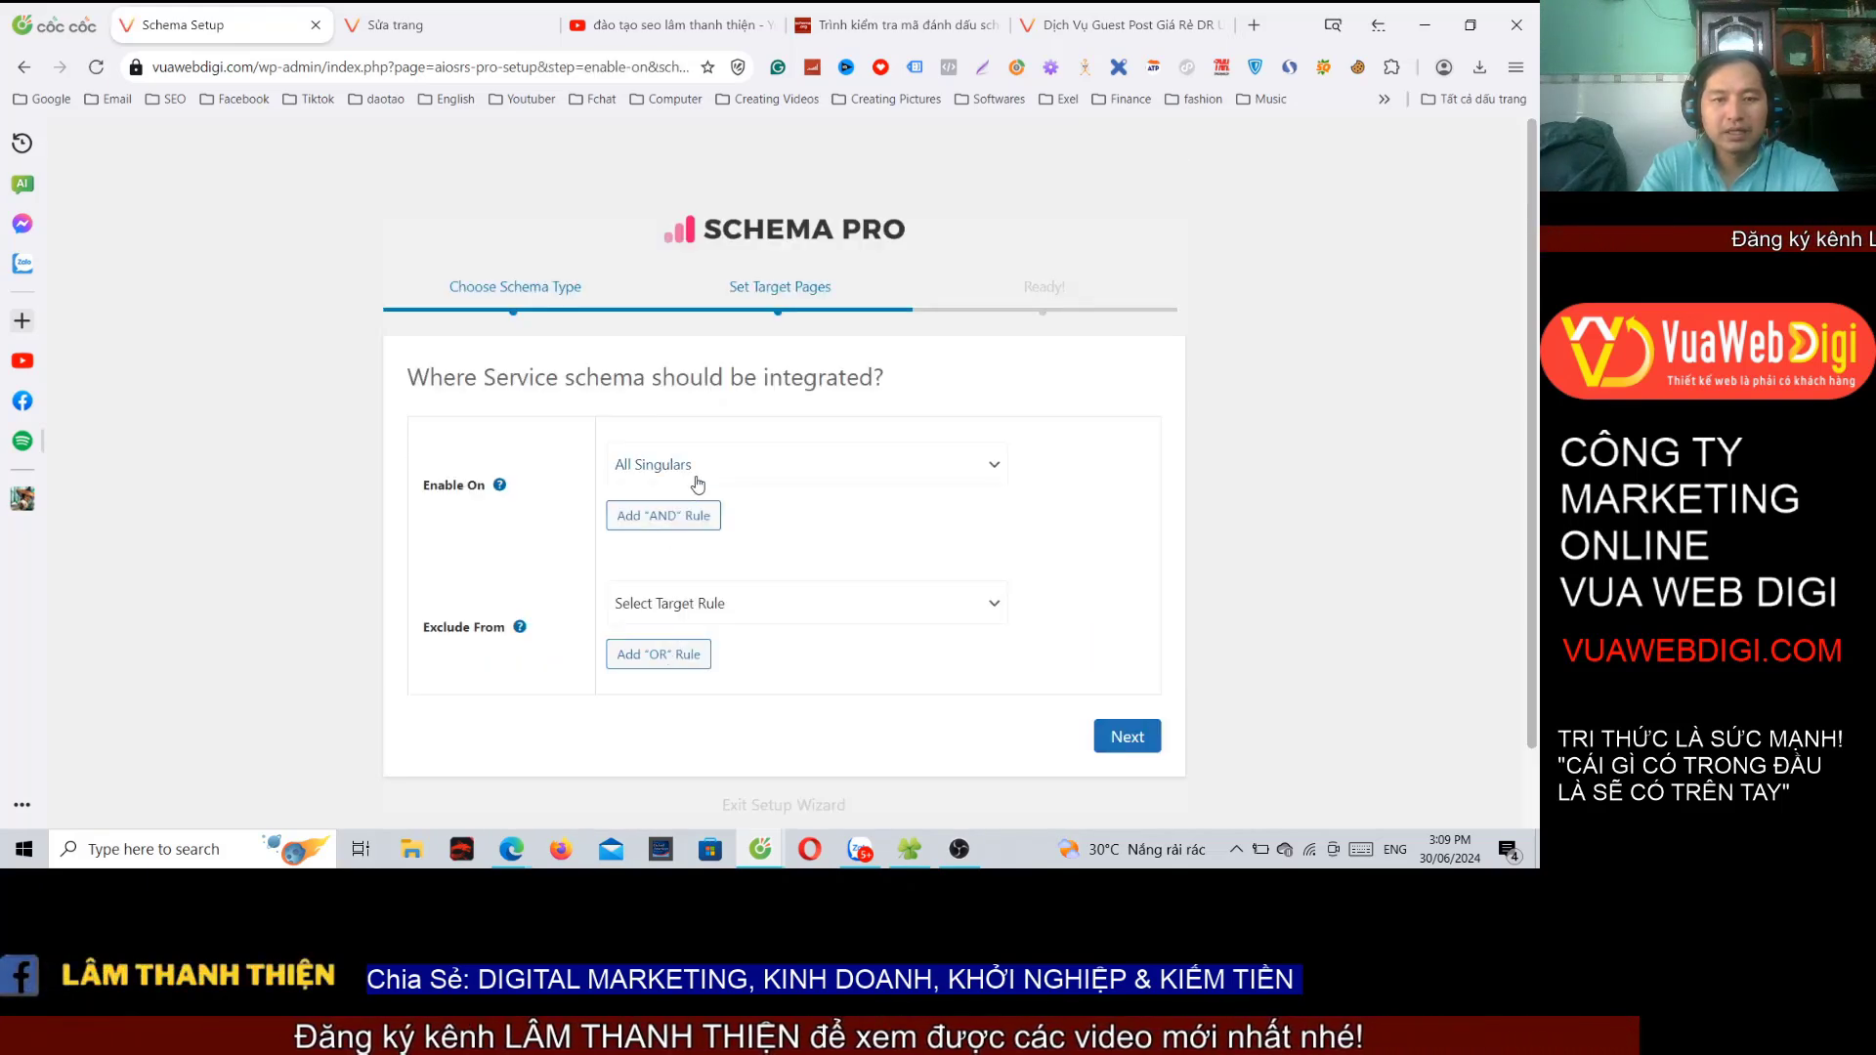
Step: Enable the schema only on the 'dịch vụ guest post' page and complete the setup
{"action": "left_click", "coordinate": [698, 483]}
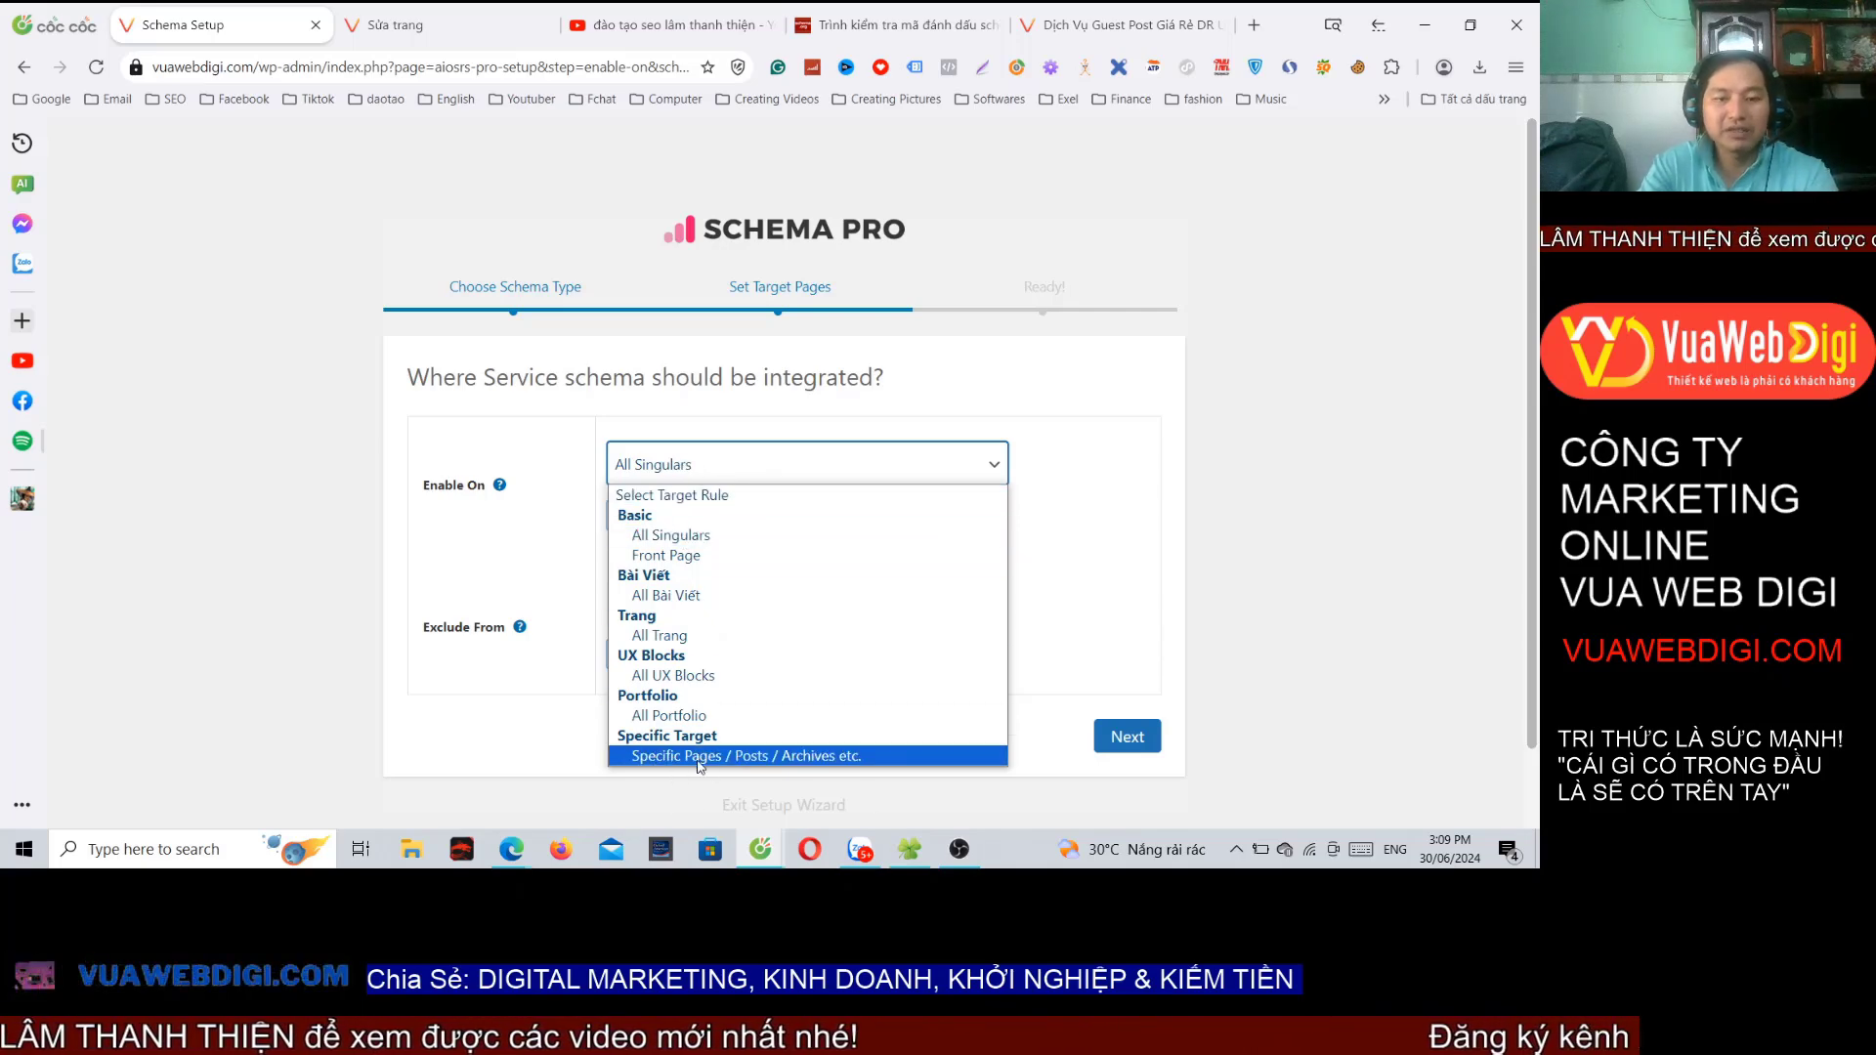
{"action": "left_click", "coordinate": [697, 756]}
{"action": "left_click", "coordinate": [657, 526]}
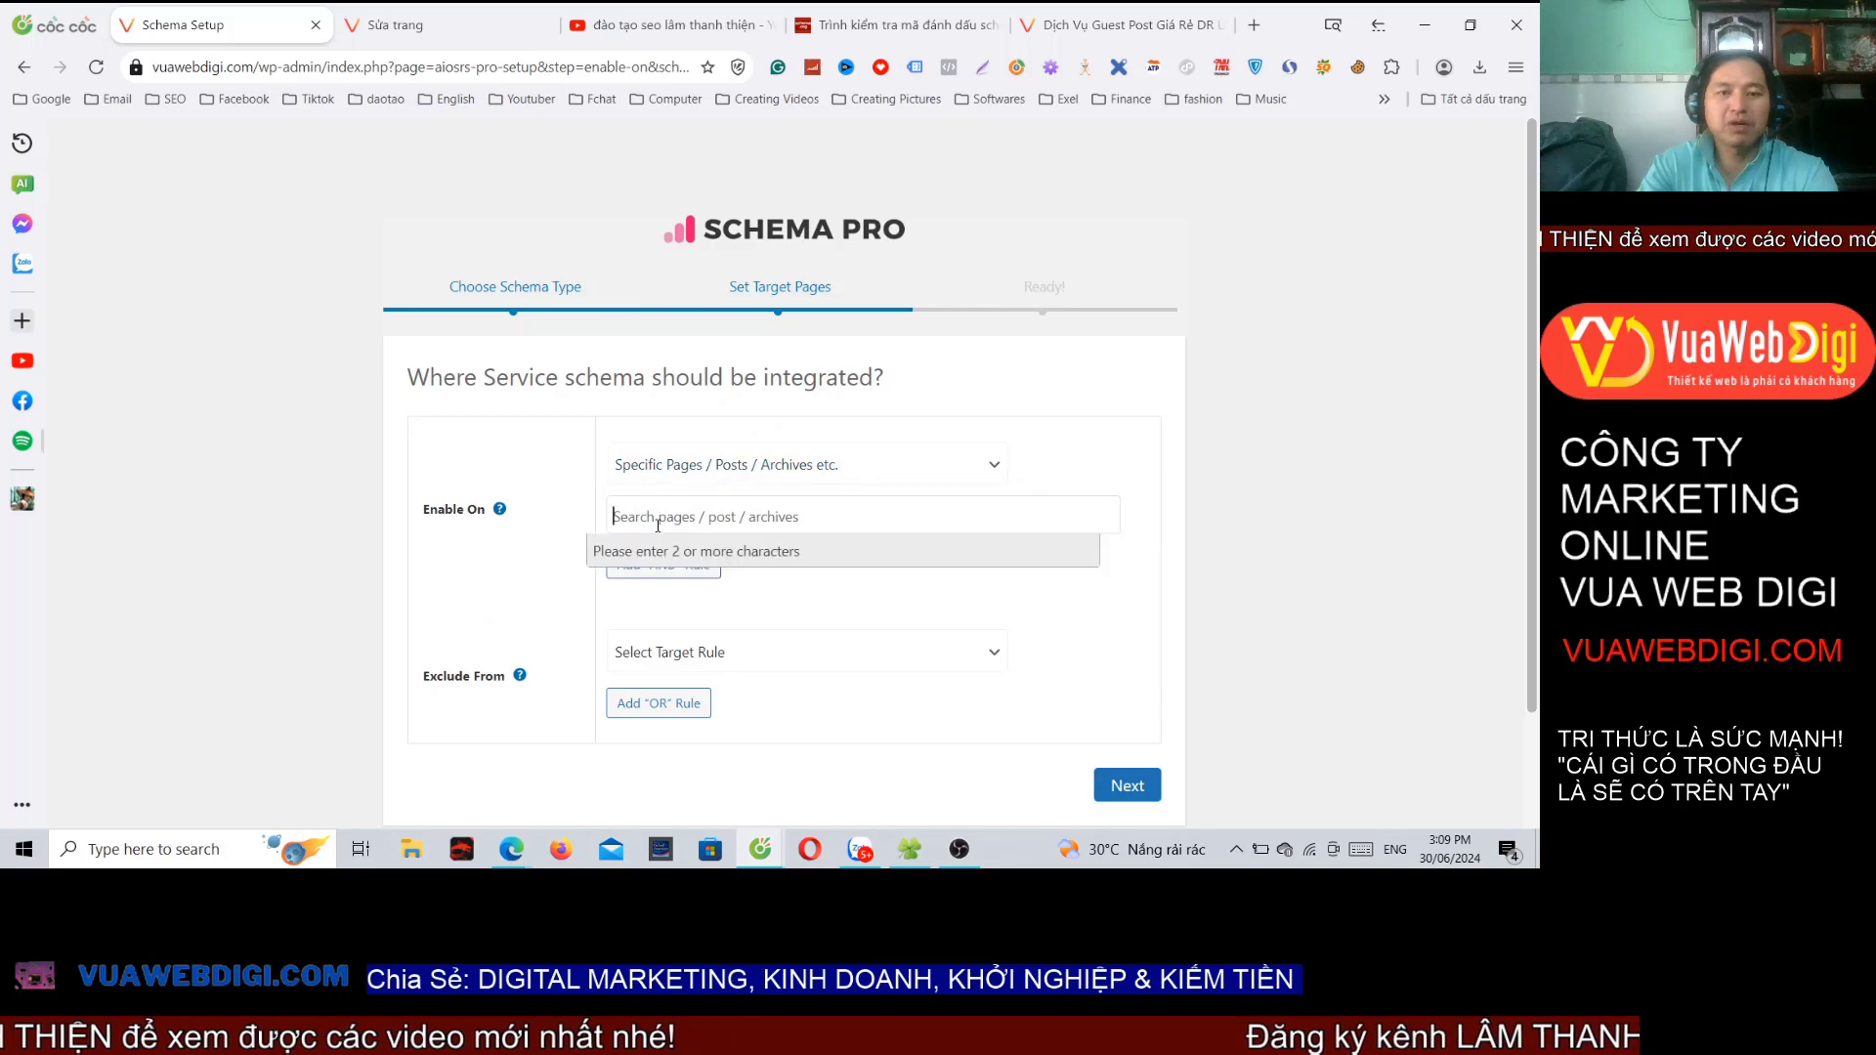
{"action": "type", "text": "dịch v"}
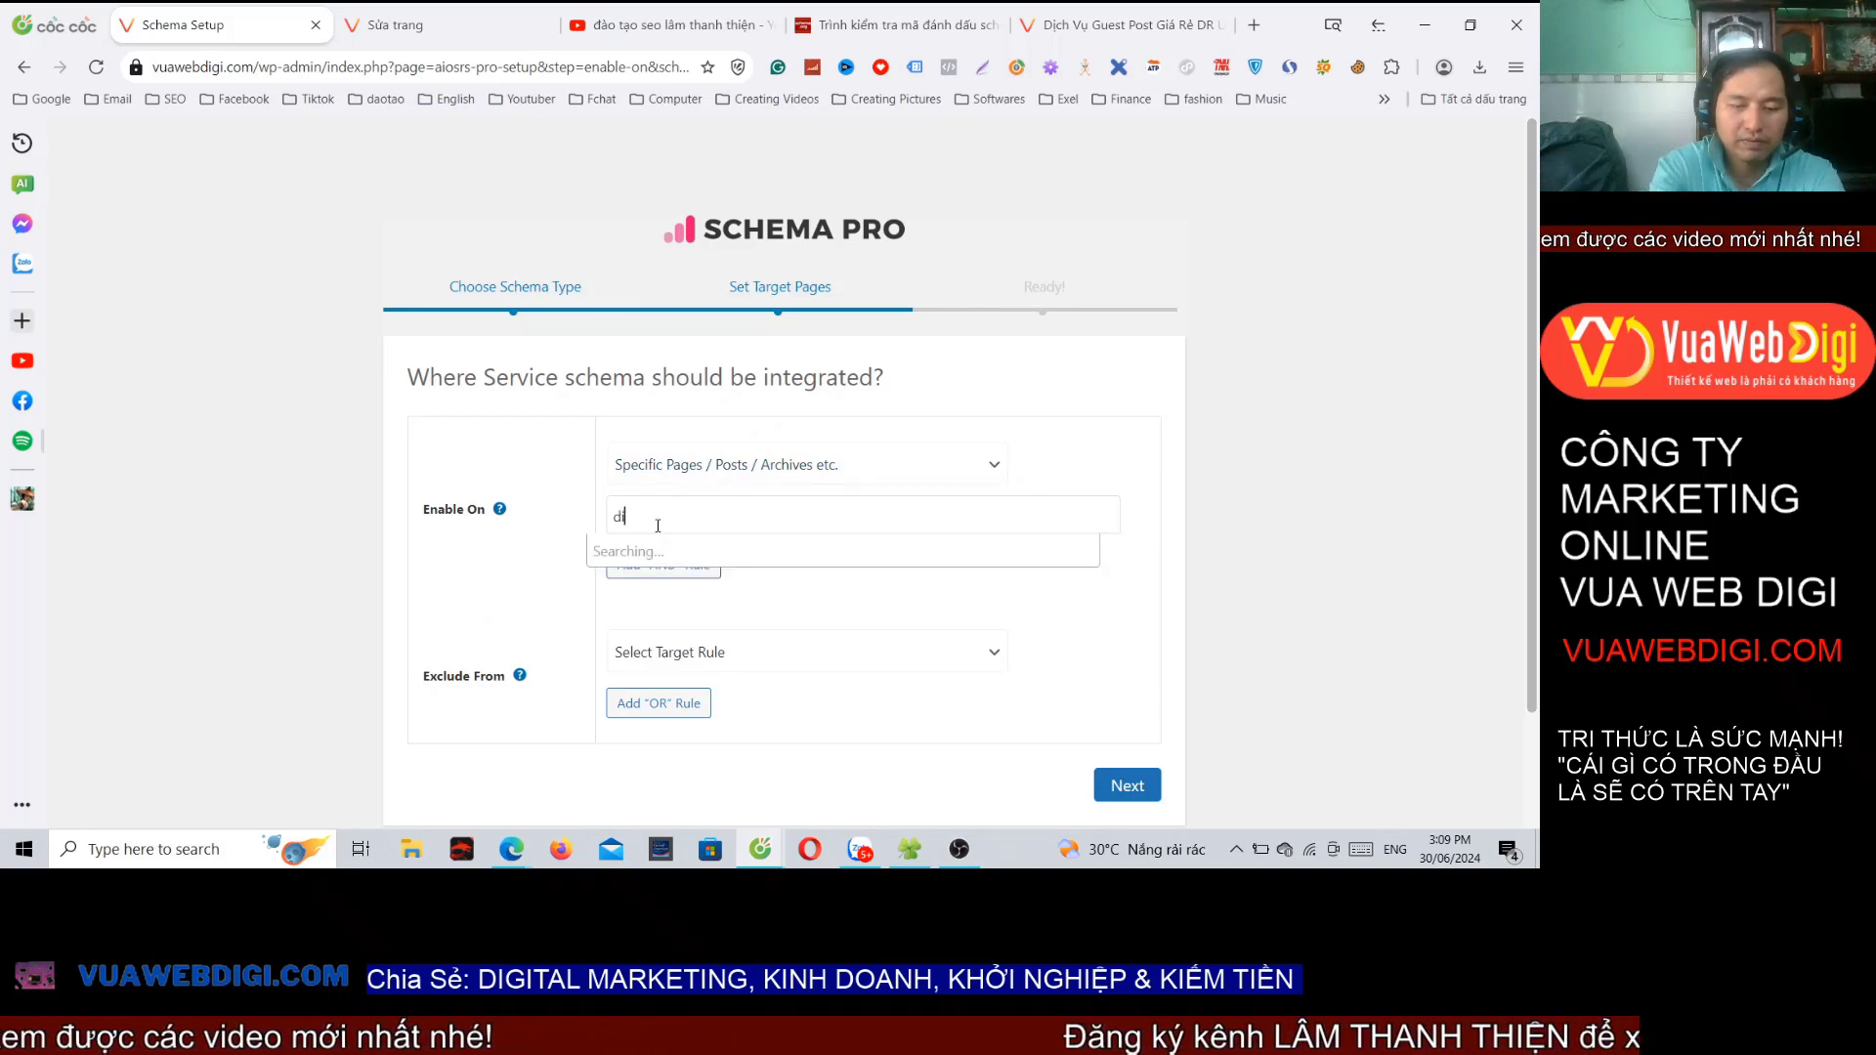
{"action": "type", "text": "ụ gue"}
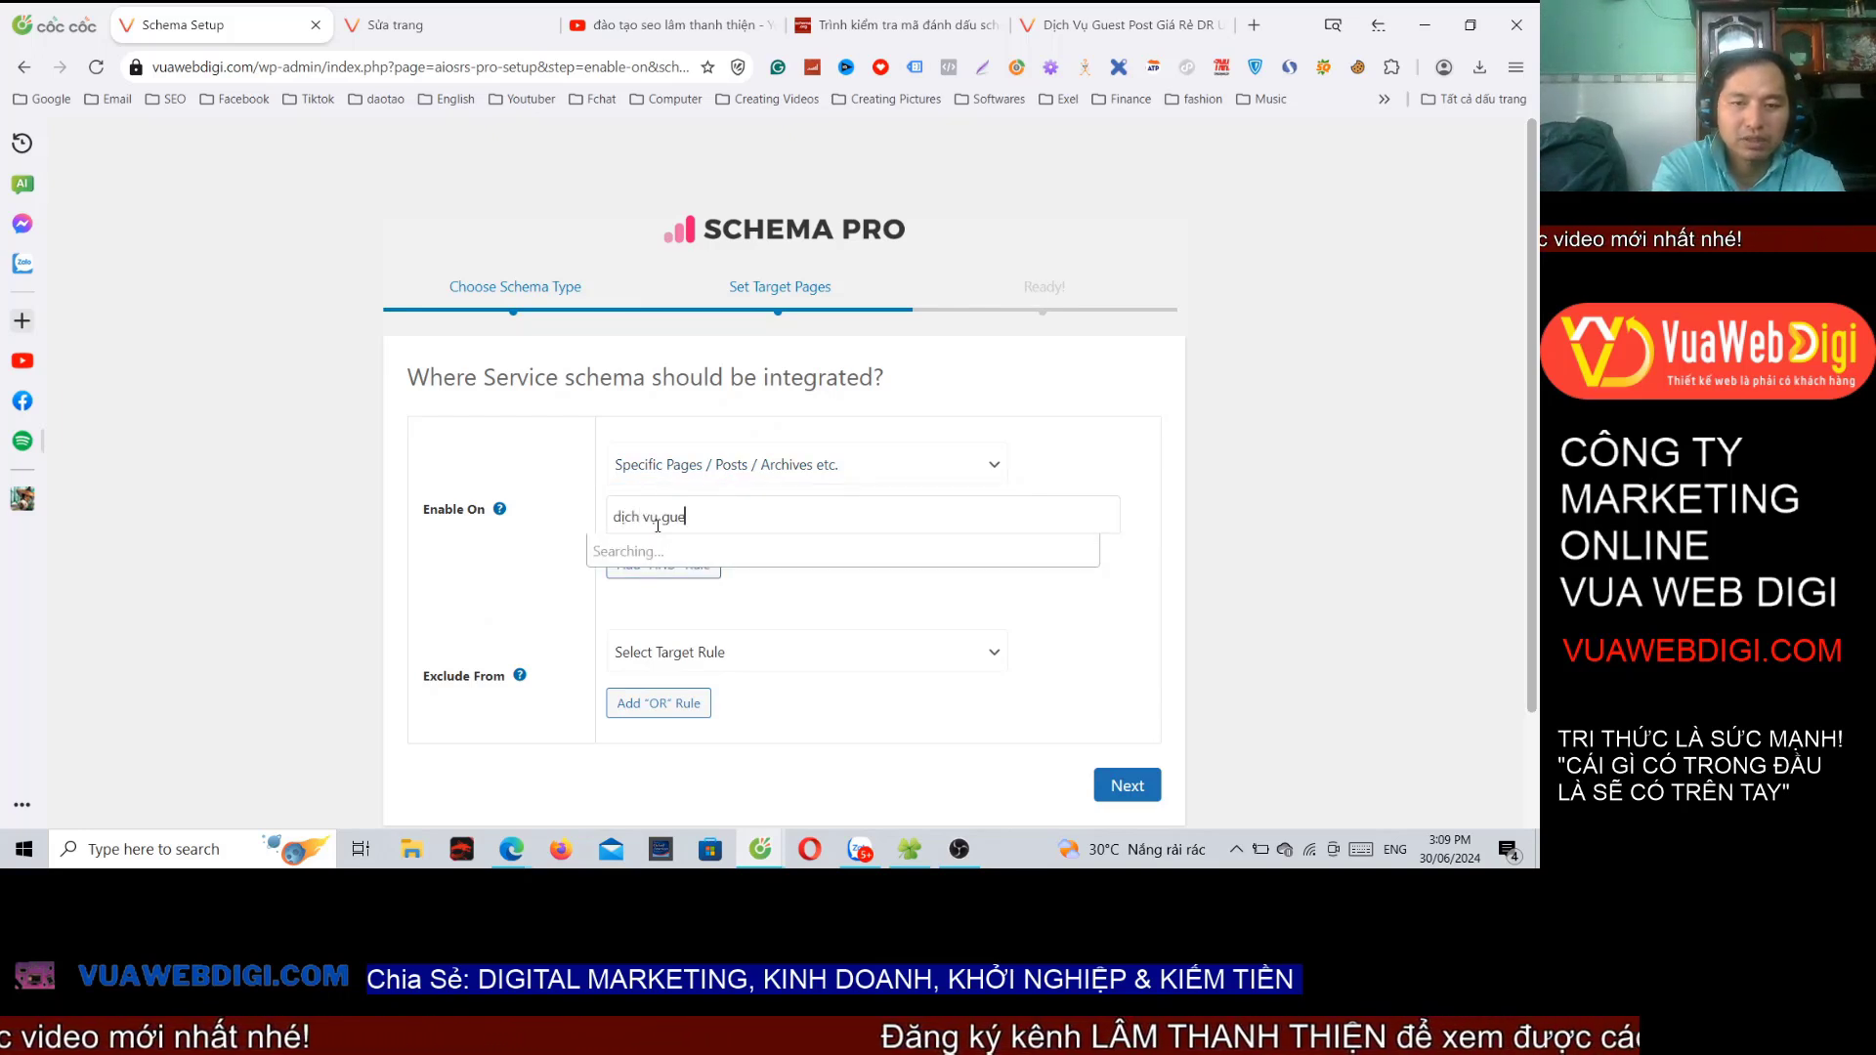
{"action": "type", "text": "st post"}
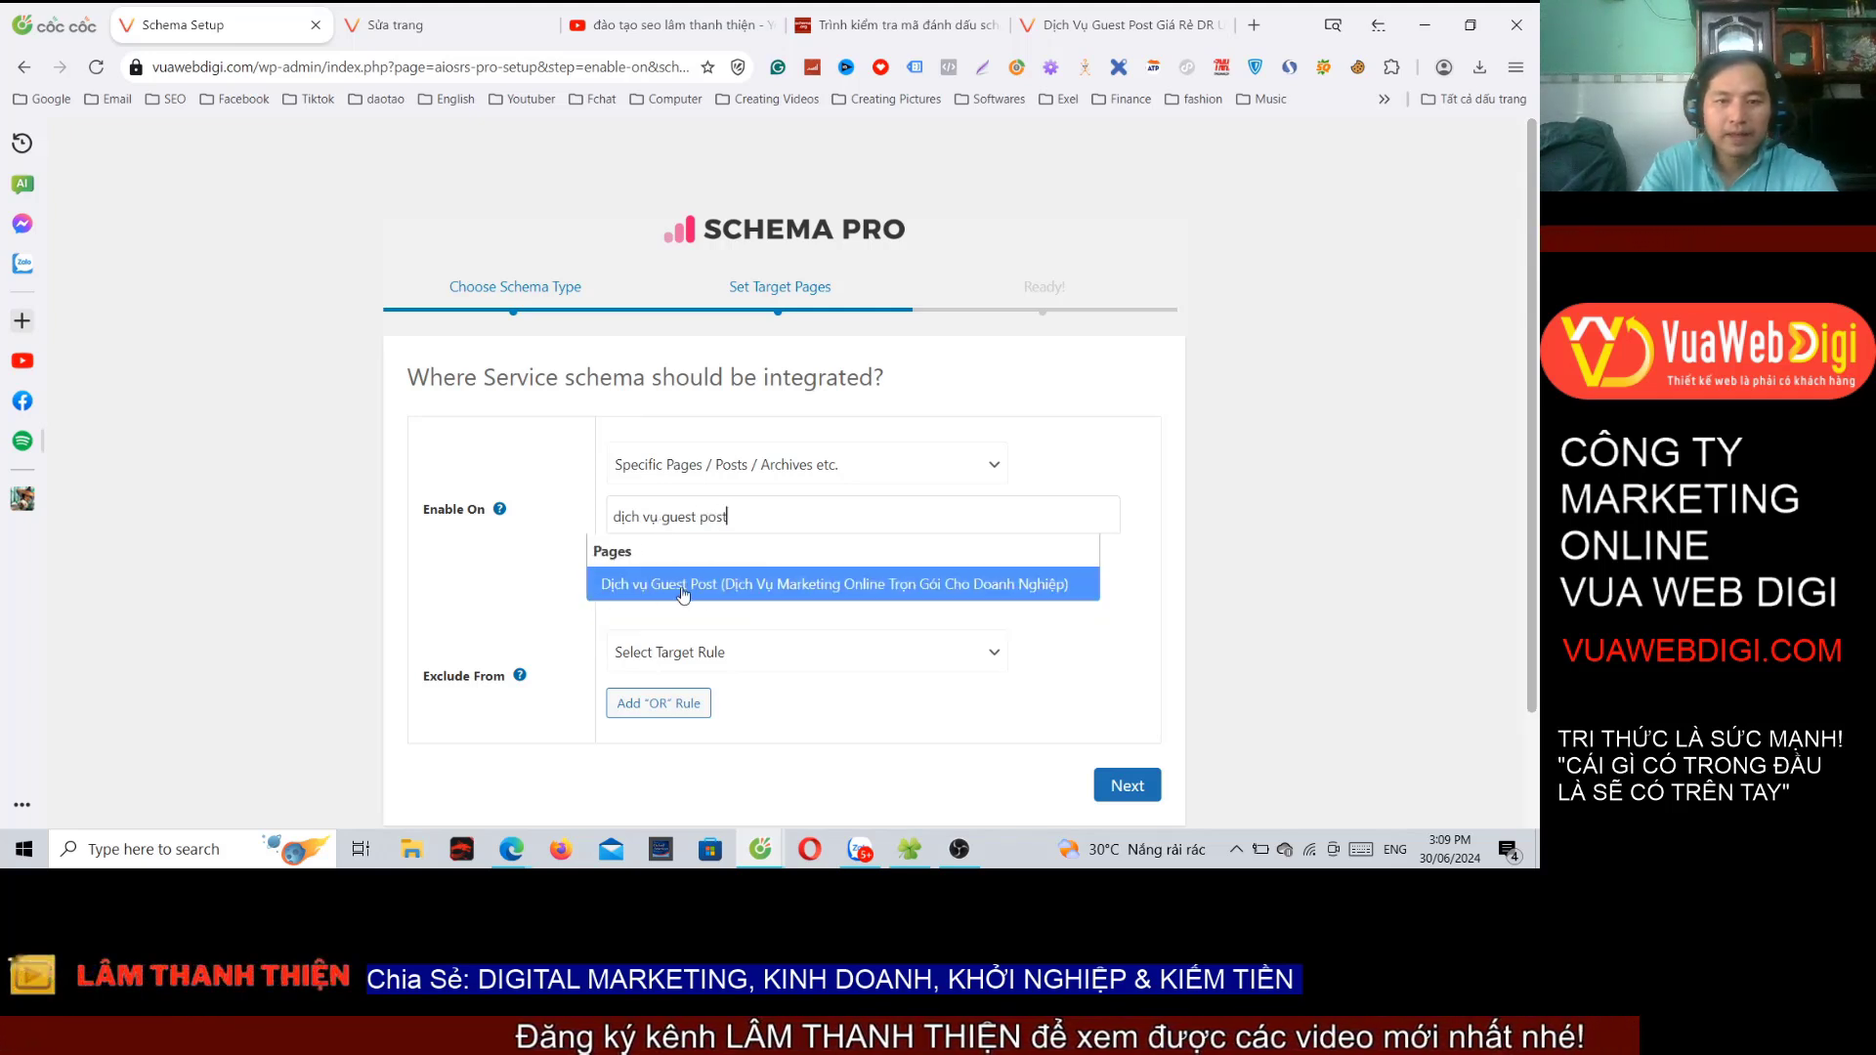
{"action": "left_click", "coordinate": [708, 585]}
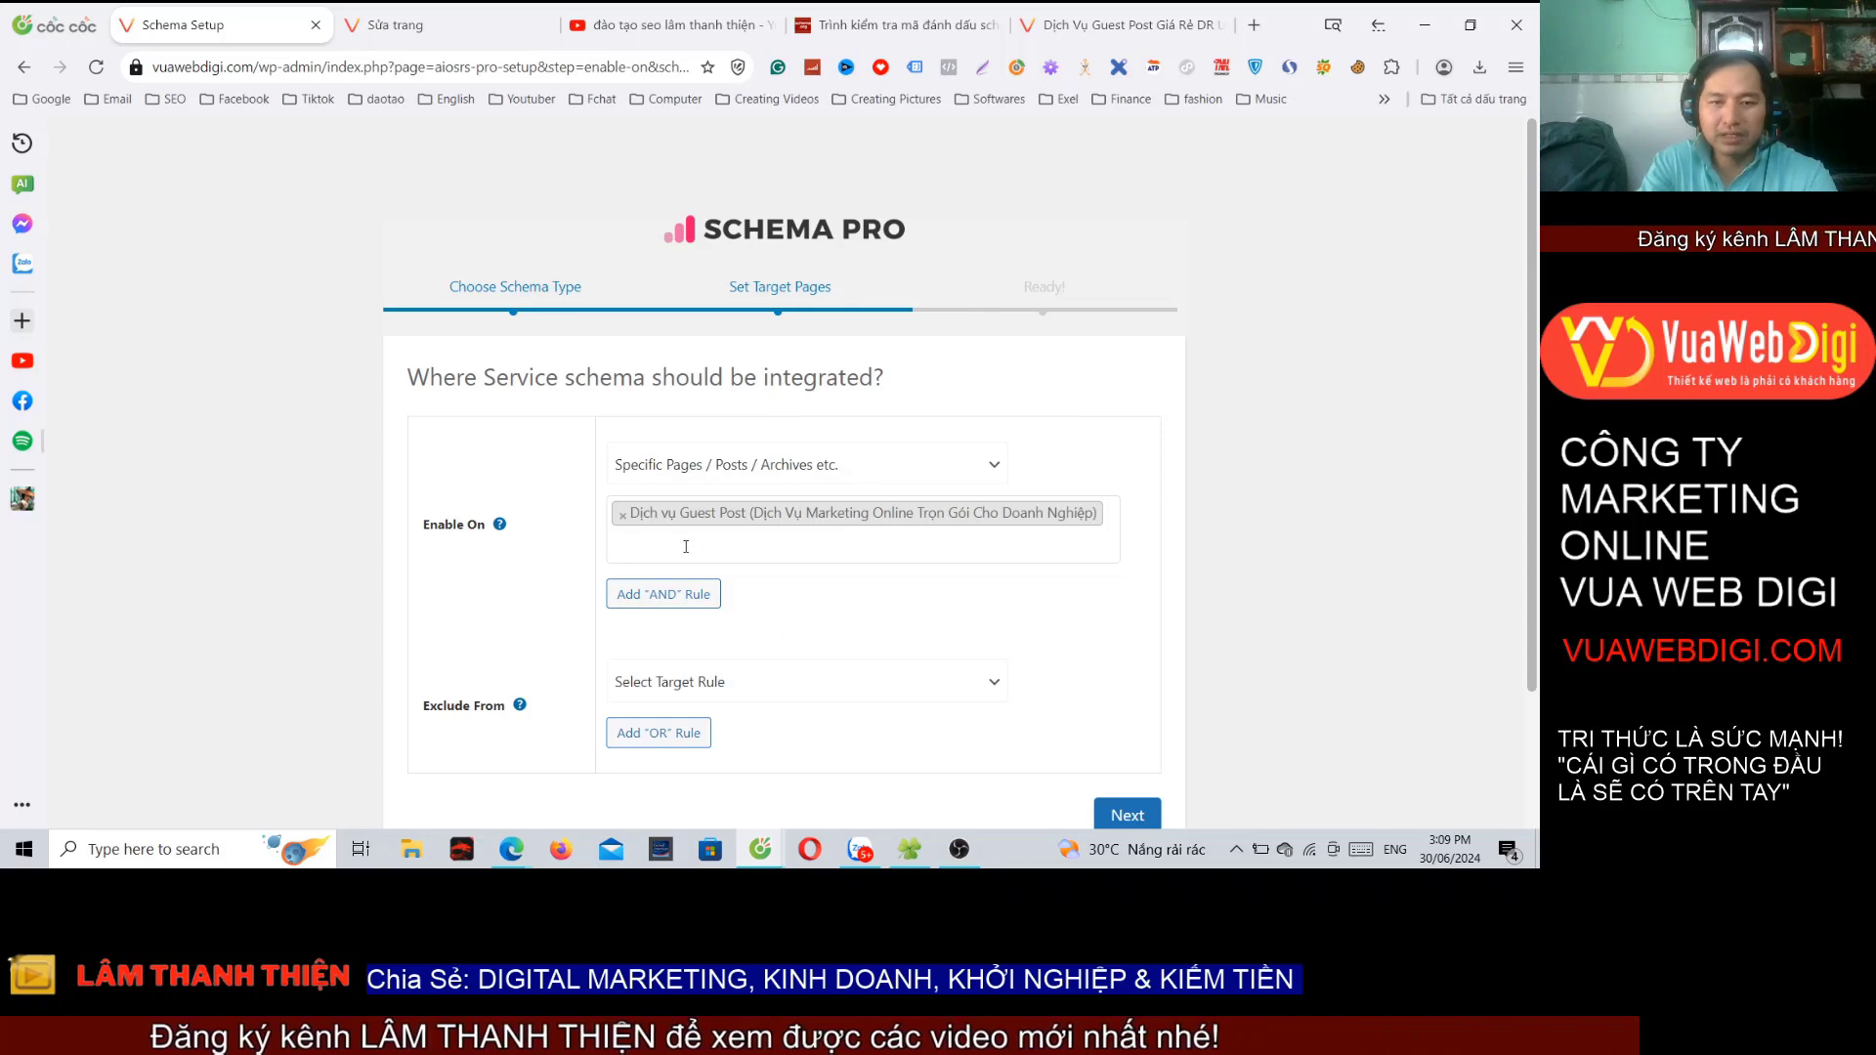
{"action": "scroll", "coordinate": [962, 703], "scroll_direction": "down", "scroll_amount": 3}
{"action": "left_click", "coordinate": [1127, 649]}
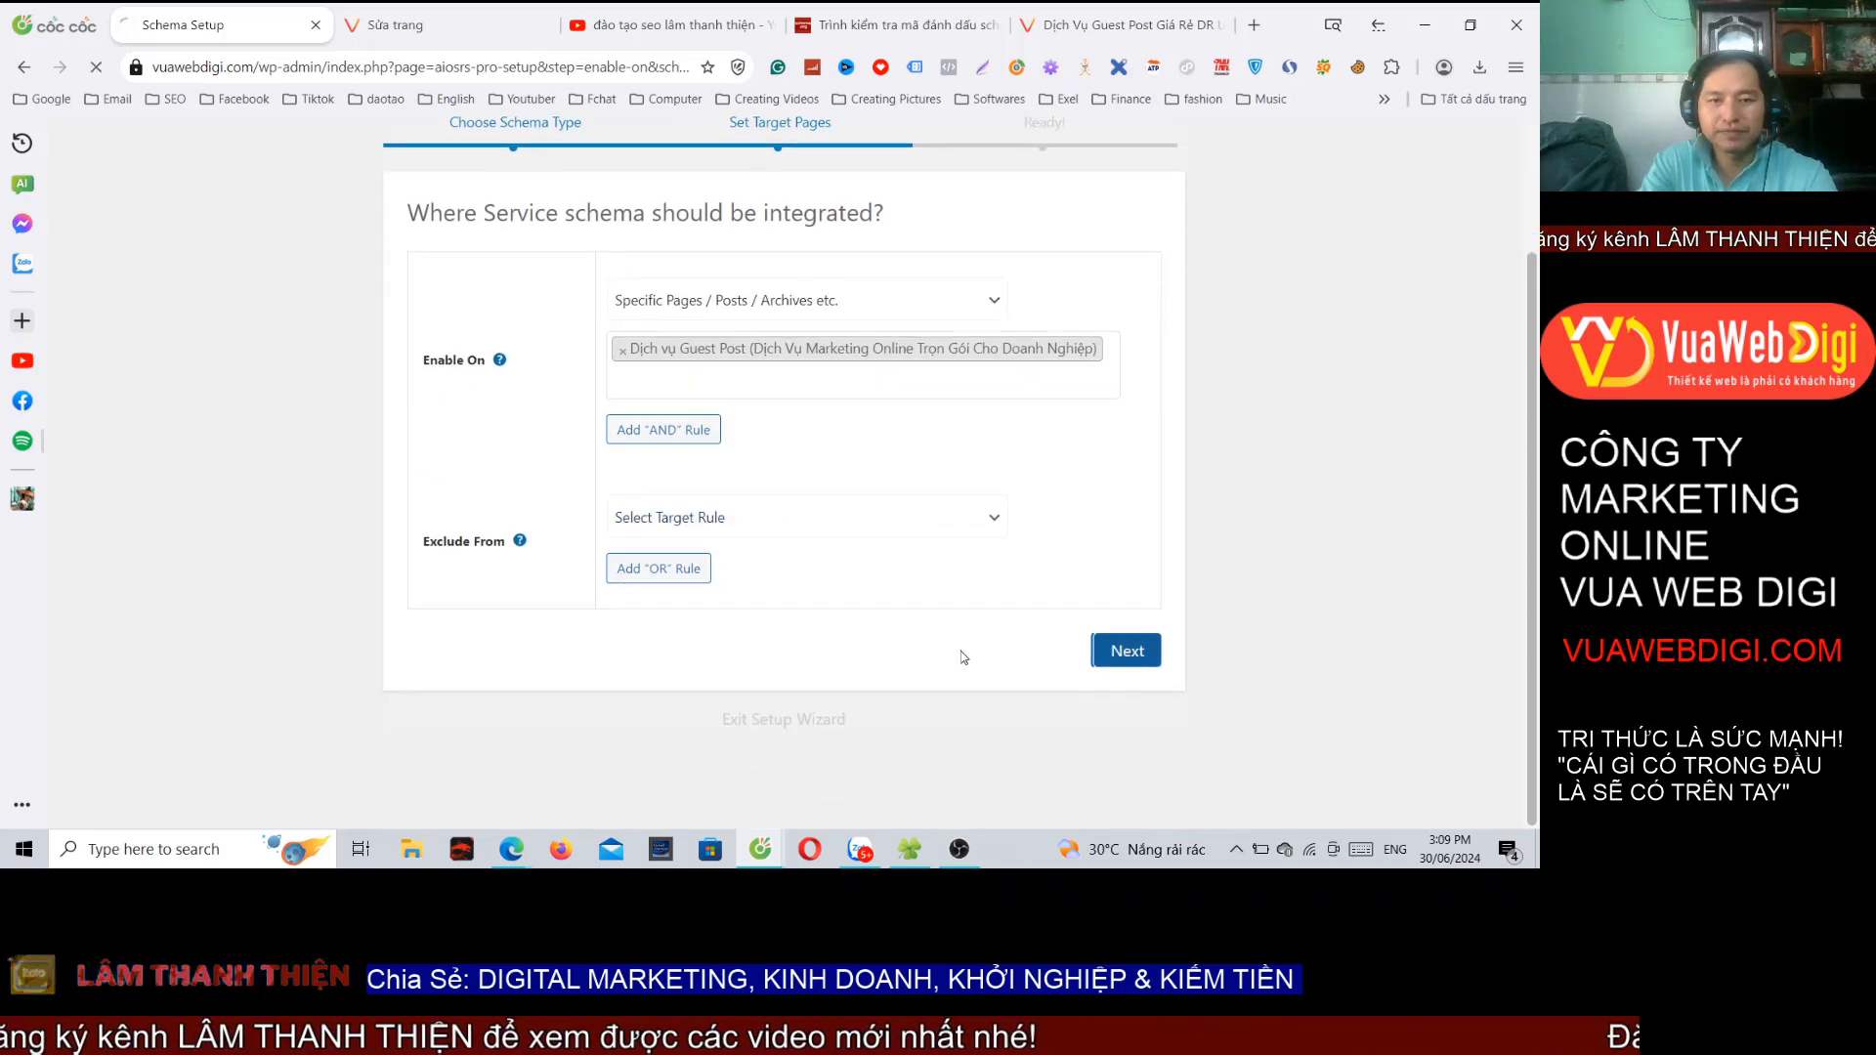
{"action": "left_click", "coordinate": [838, 656]}
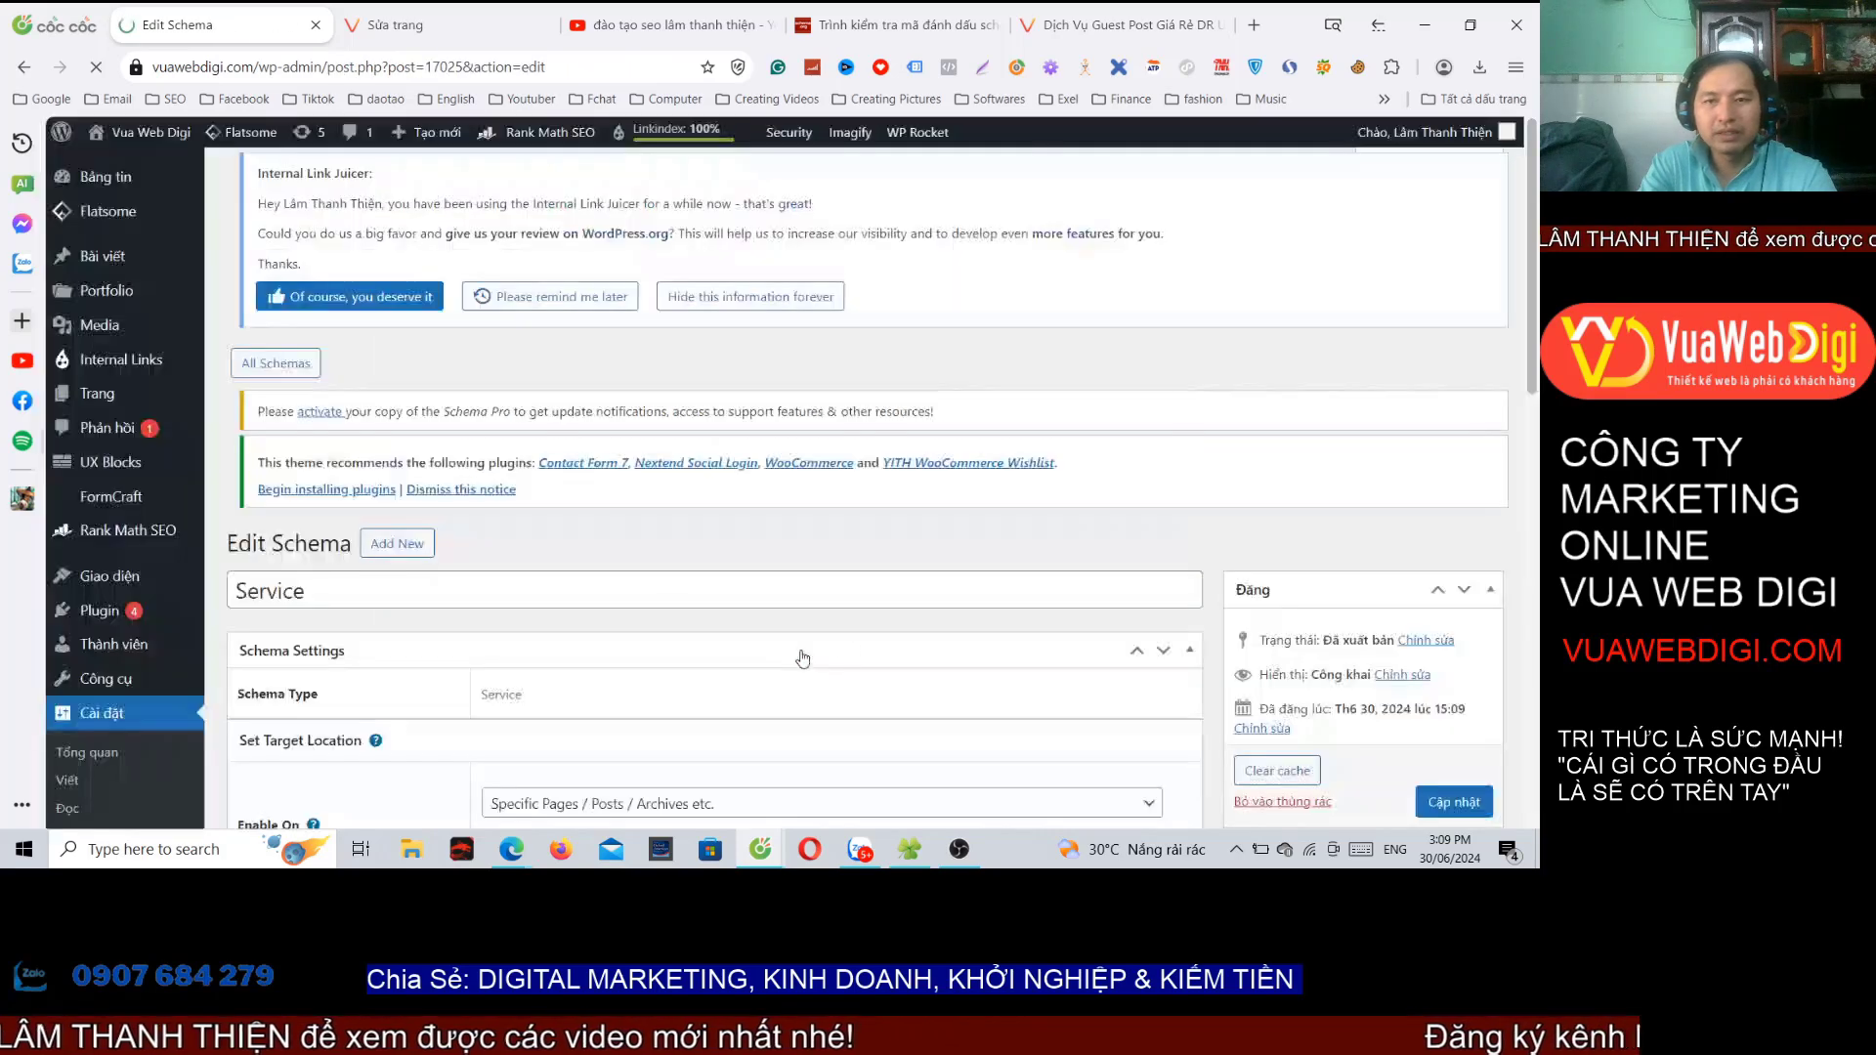
Step: Save the Service schema, then open the Guest Post page editor down to its Schema Pro box
{"action": "scroll", "coordinate": [1491, 758], "scroll_direction": "down", "scroll_amount": 5}
{"action": "left_click", "coordinate": [1454, 402]}
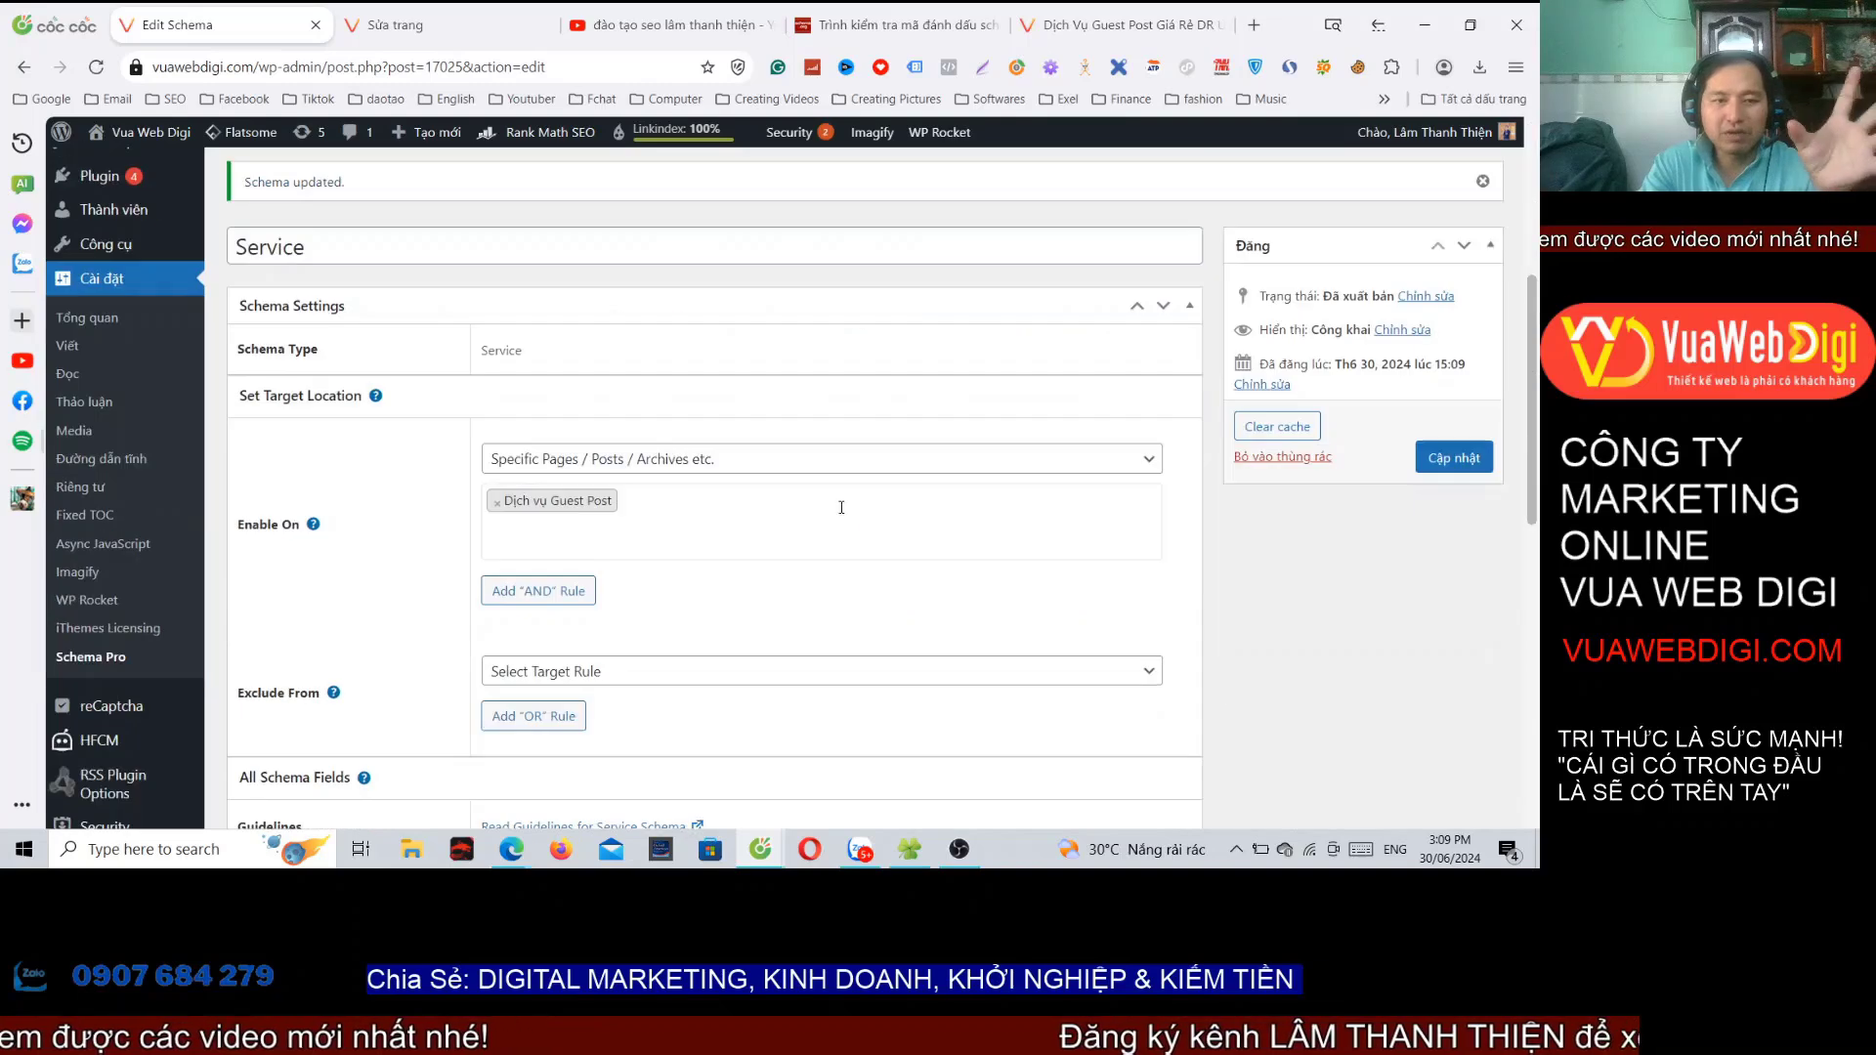
{"action": "left_click", "coordinate": [1114, 25]}
{"action": "key", "text": "F5"}
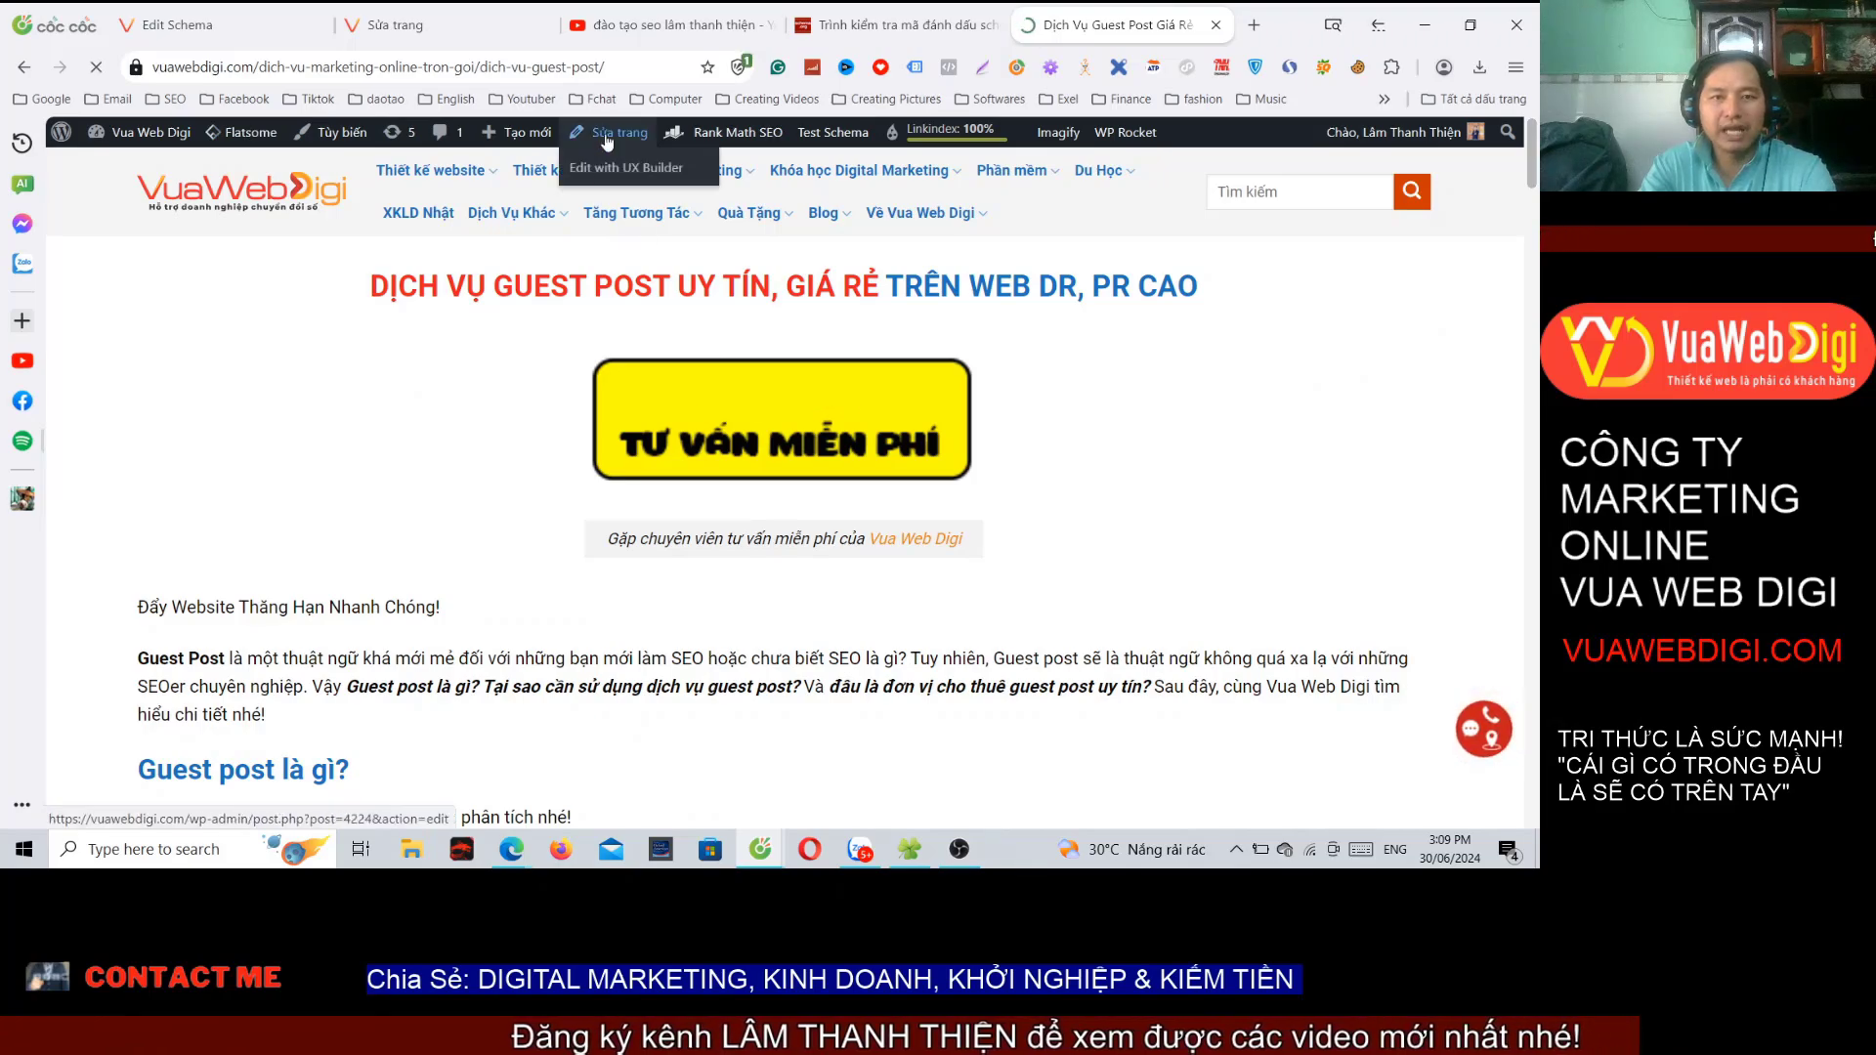
{"action": "left_click", "coordinate": [610, 131]}
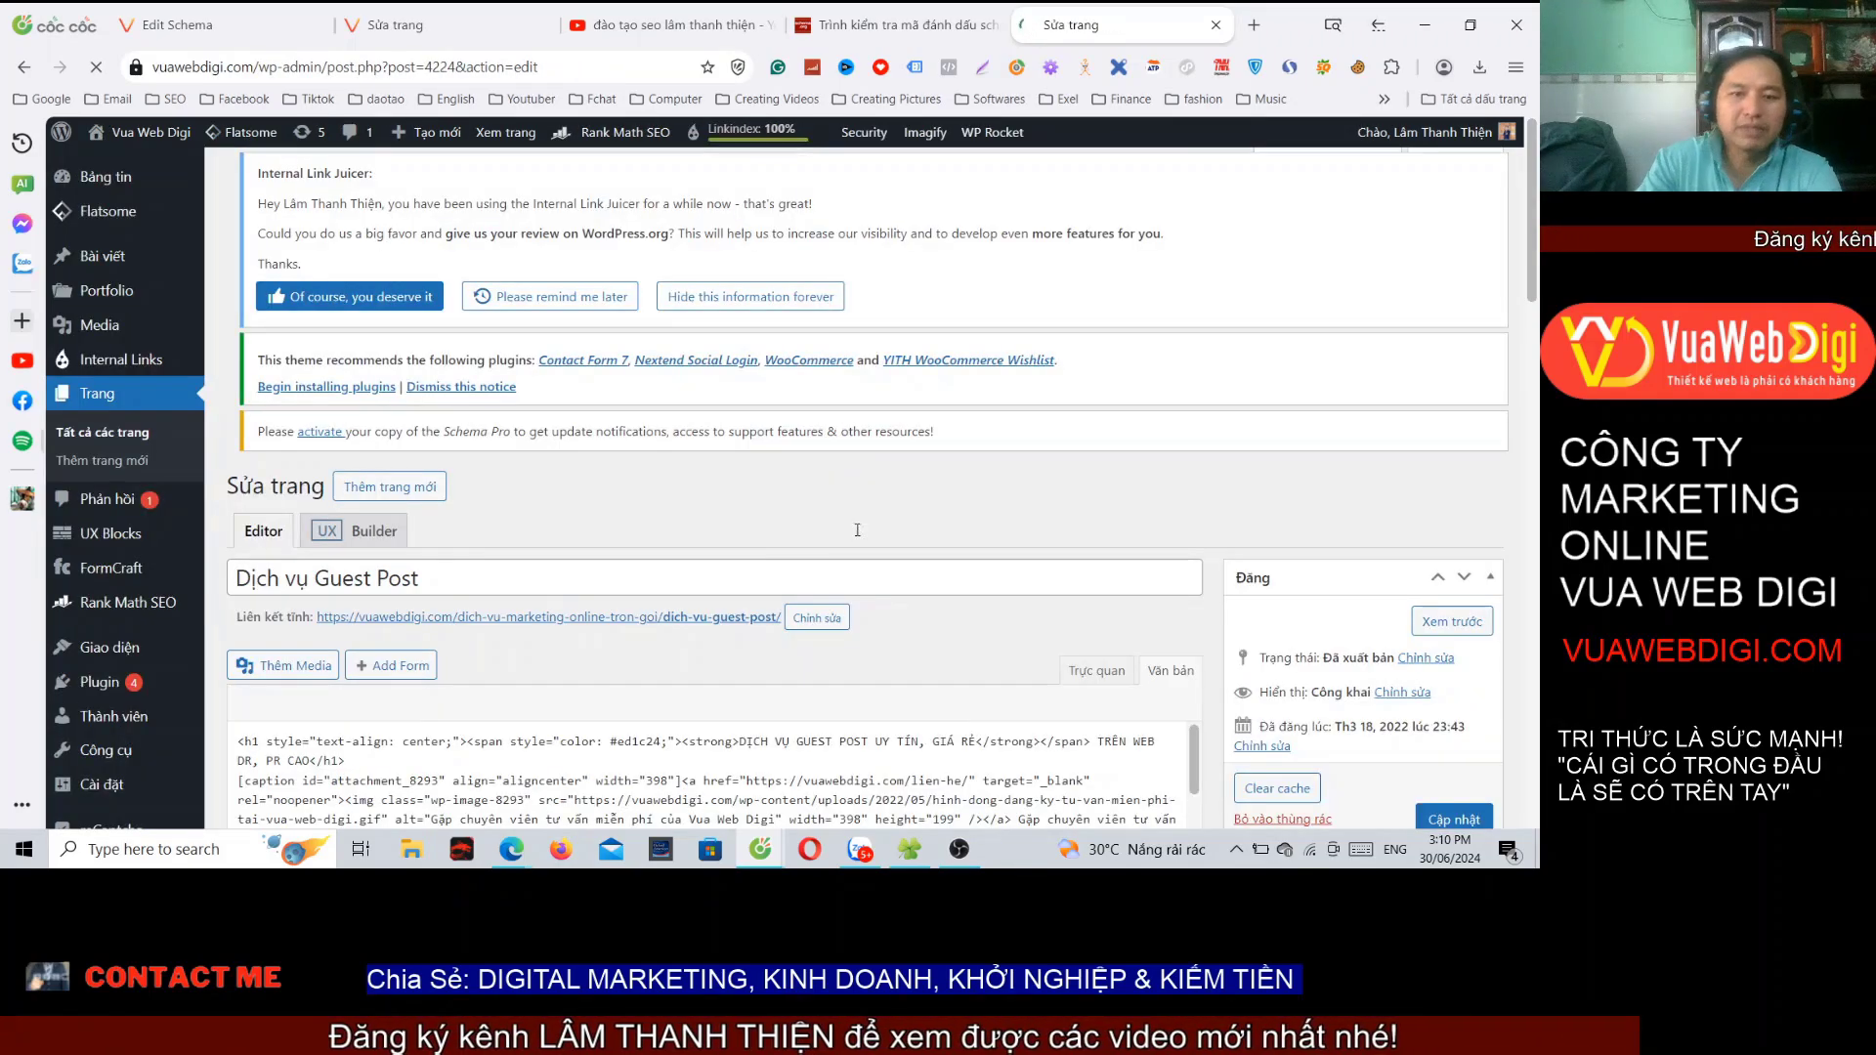
{"action": "scroll", "coordinate": [857, 529], "scroll_direction": "down", "scroll_amount": 20}
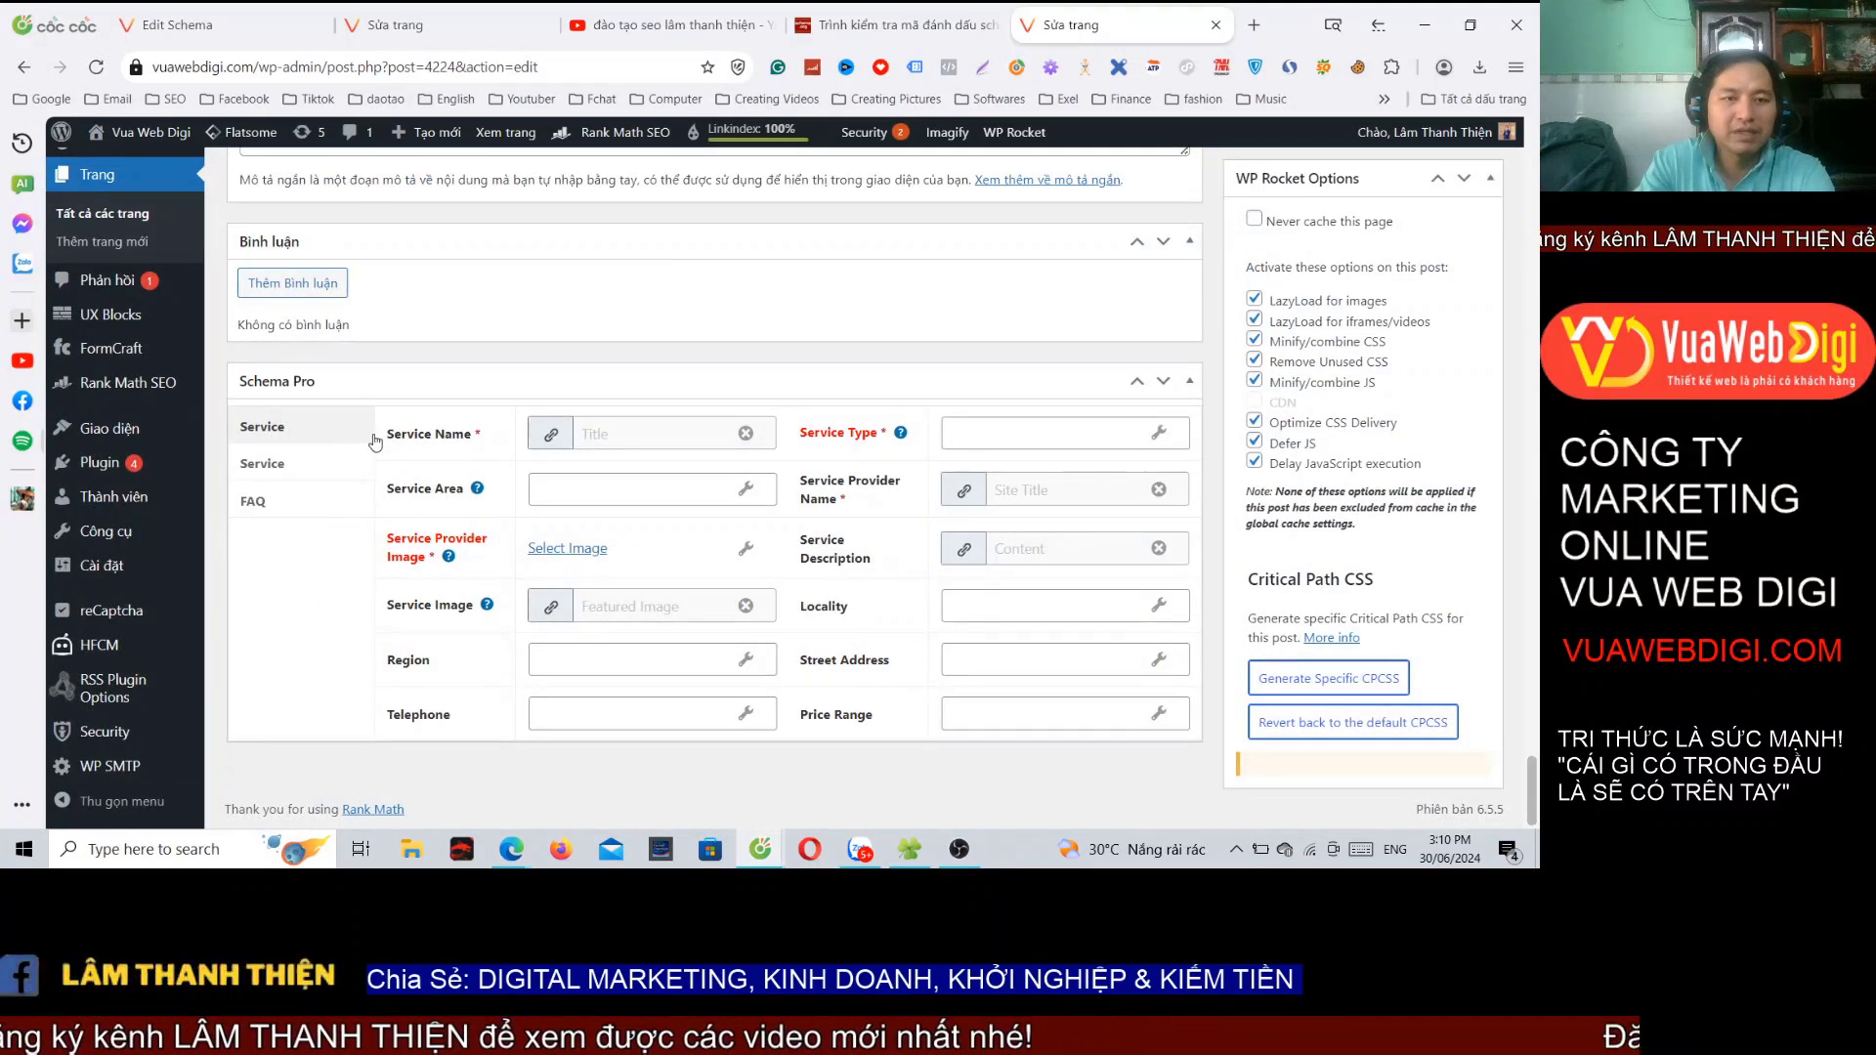
Step: Enter 'Hồ' as Service Area, use the Featured Image as provider image, and set Region to 'Viet Nam'
{"action": "left_click", "coordinate": [614, 489]}
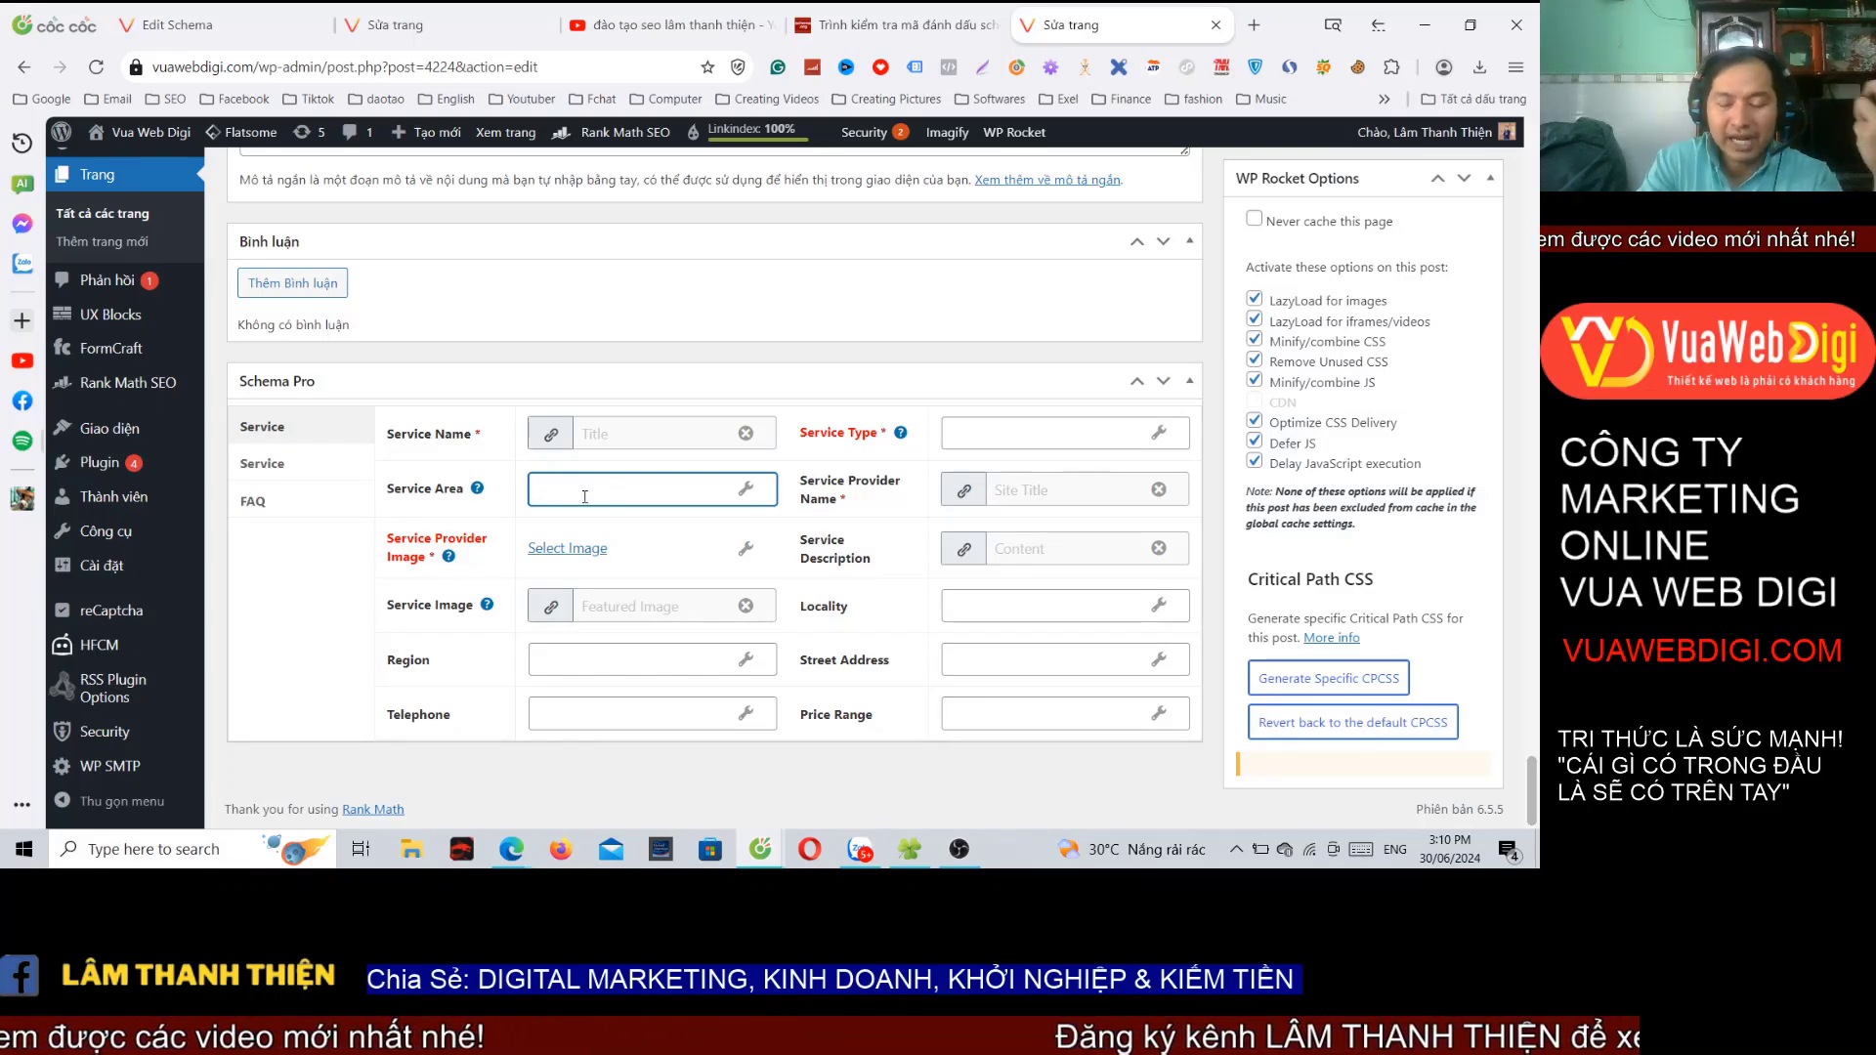
{"action": "type", "text": "Hồ Chí Minh"}
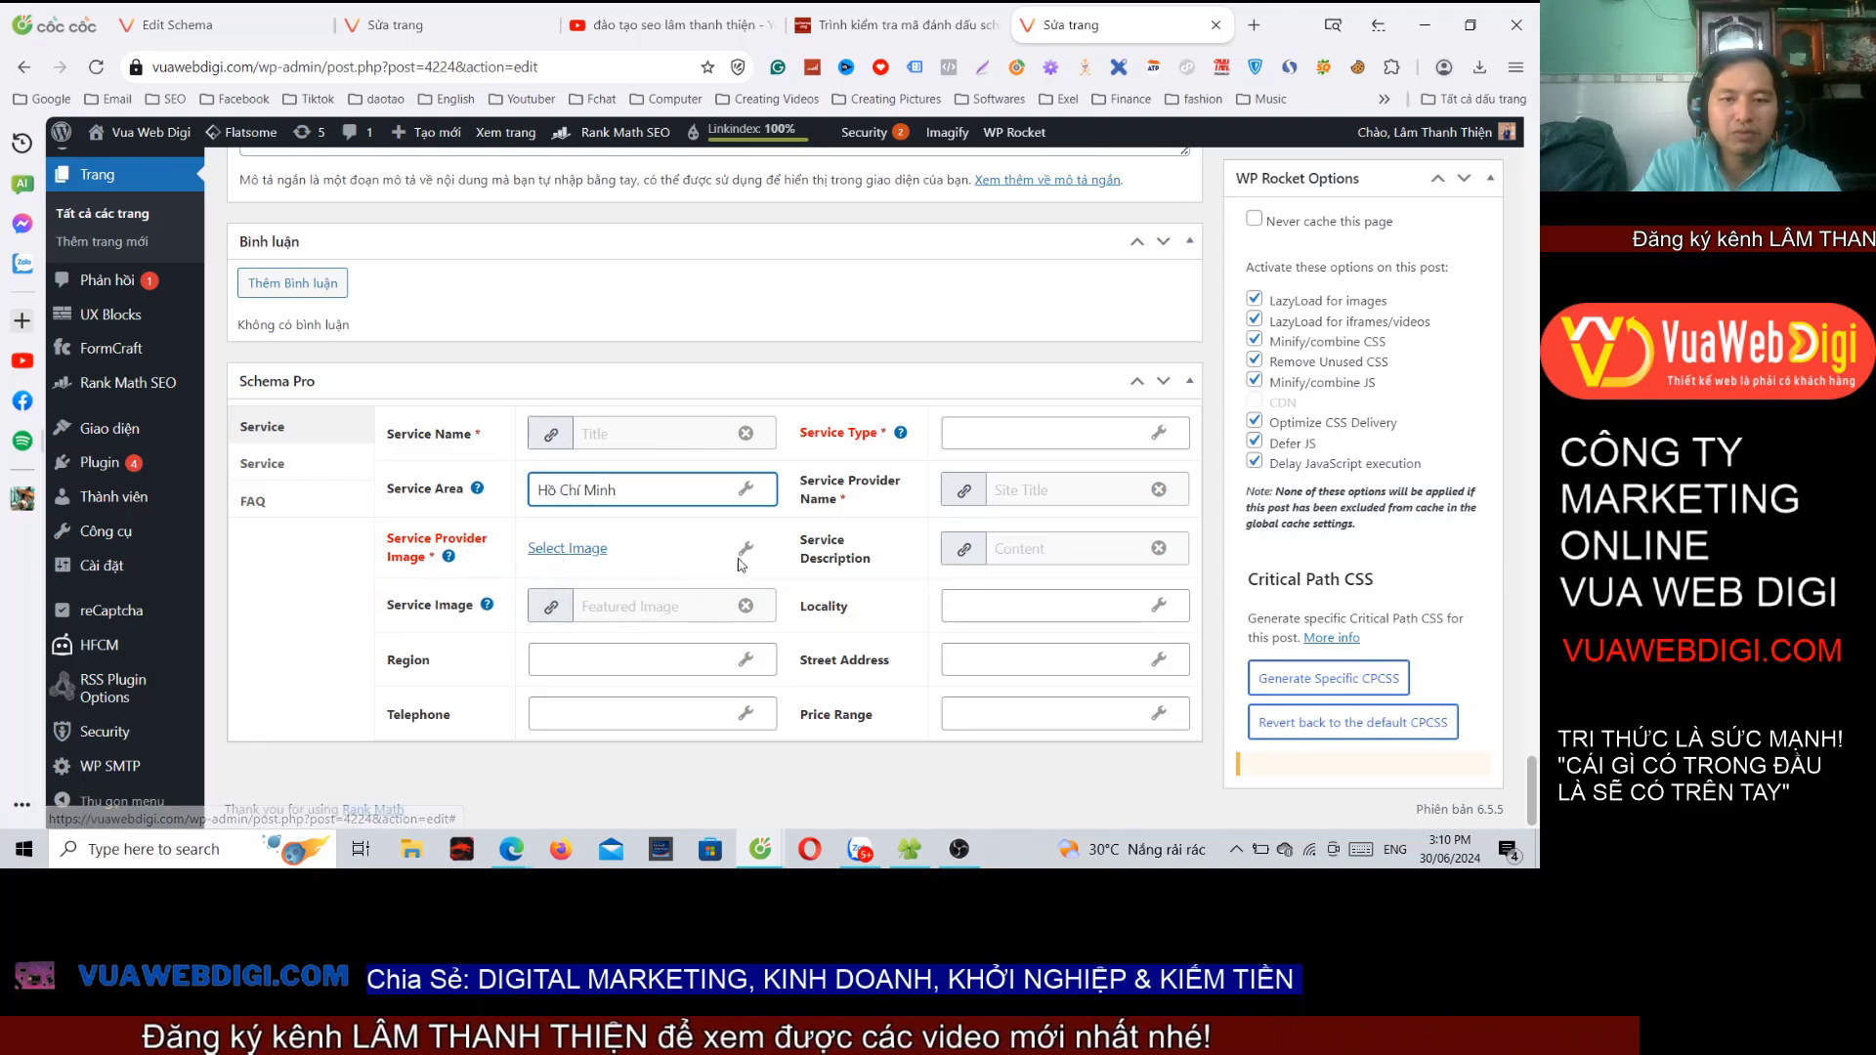
{"action": "left_click", "coordinate": [744, 551]}
{"action": "left_click", "coordinate": [762, 555]}
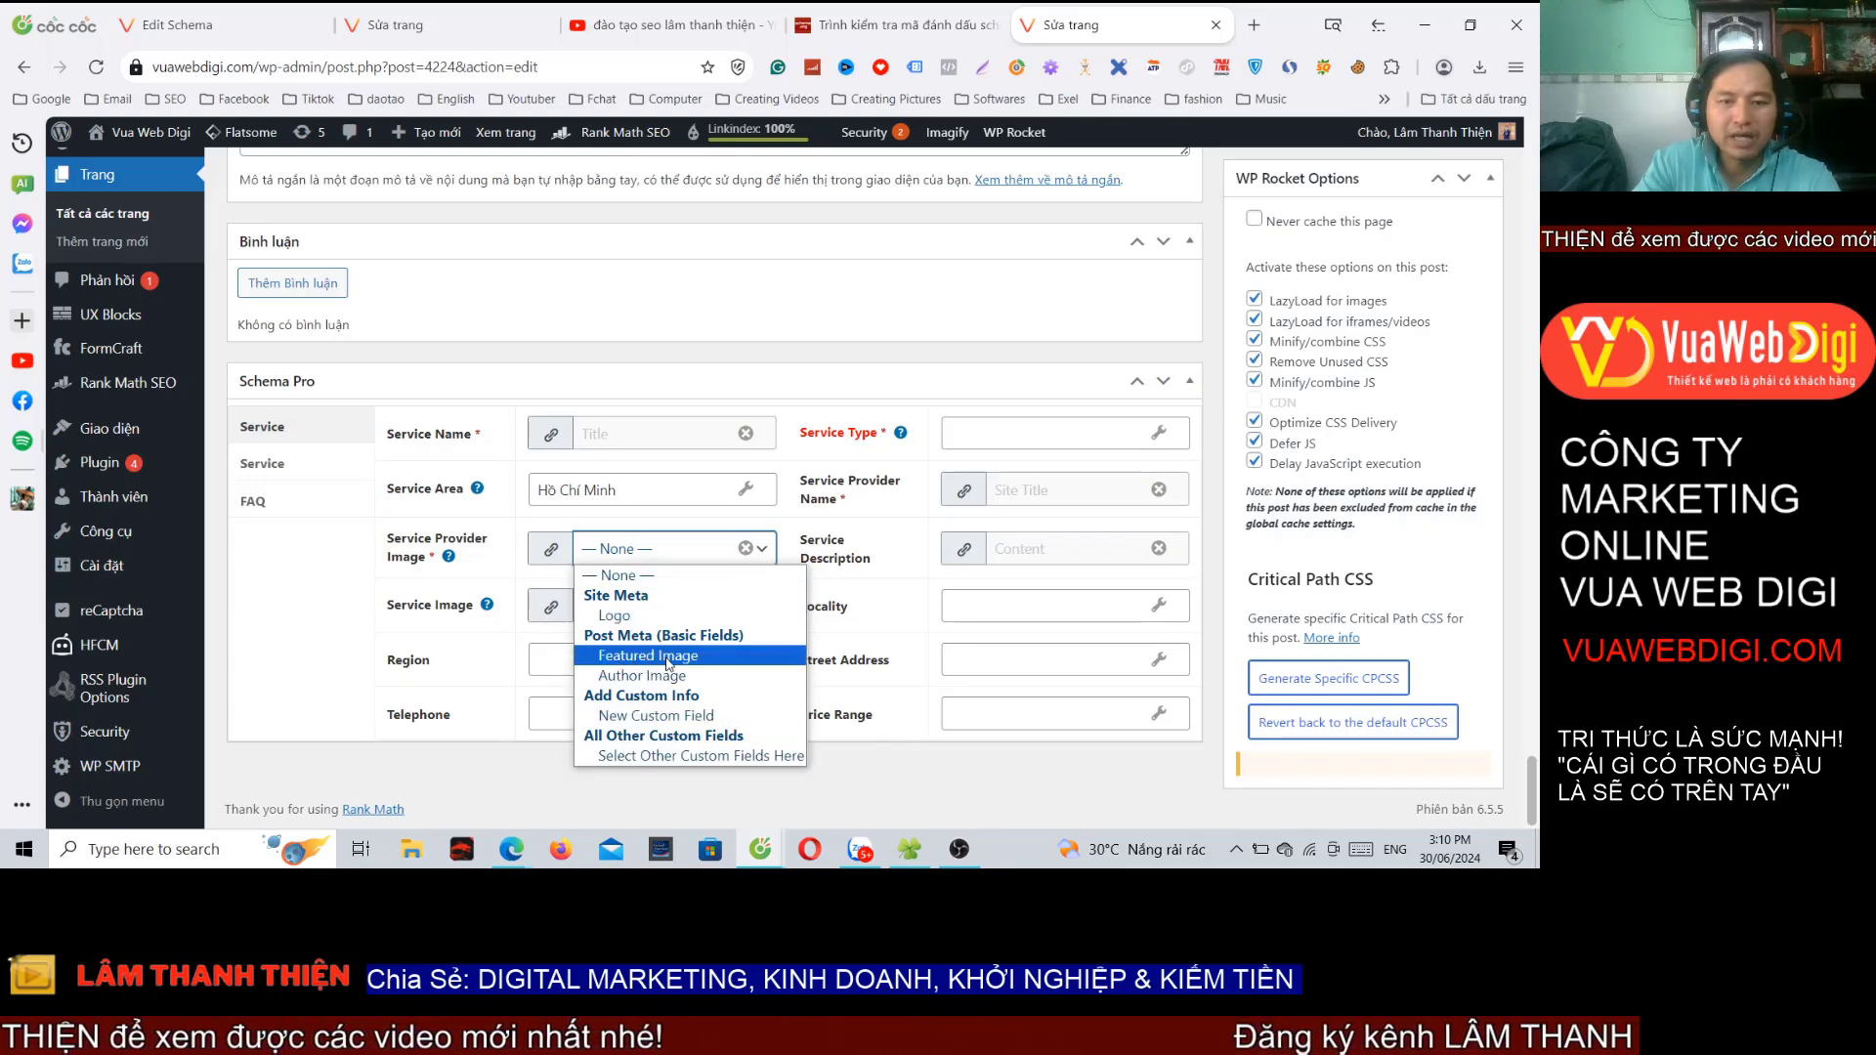
{"action": "left_click", "coordinate": [631, 657]}
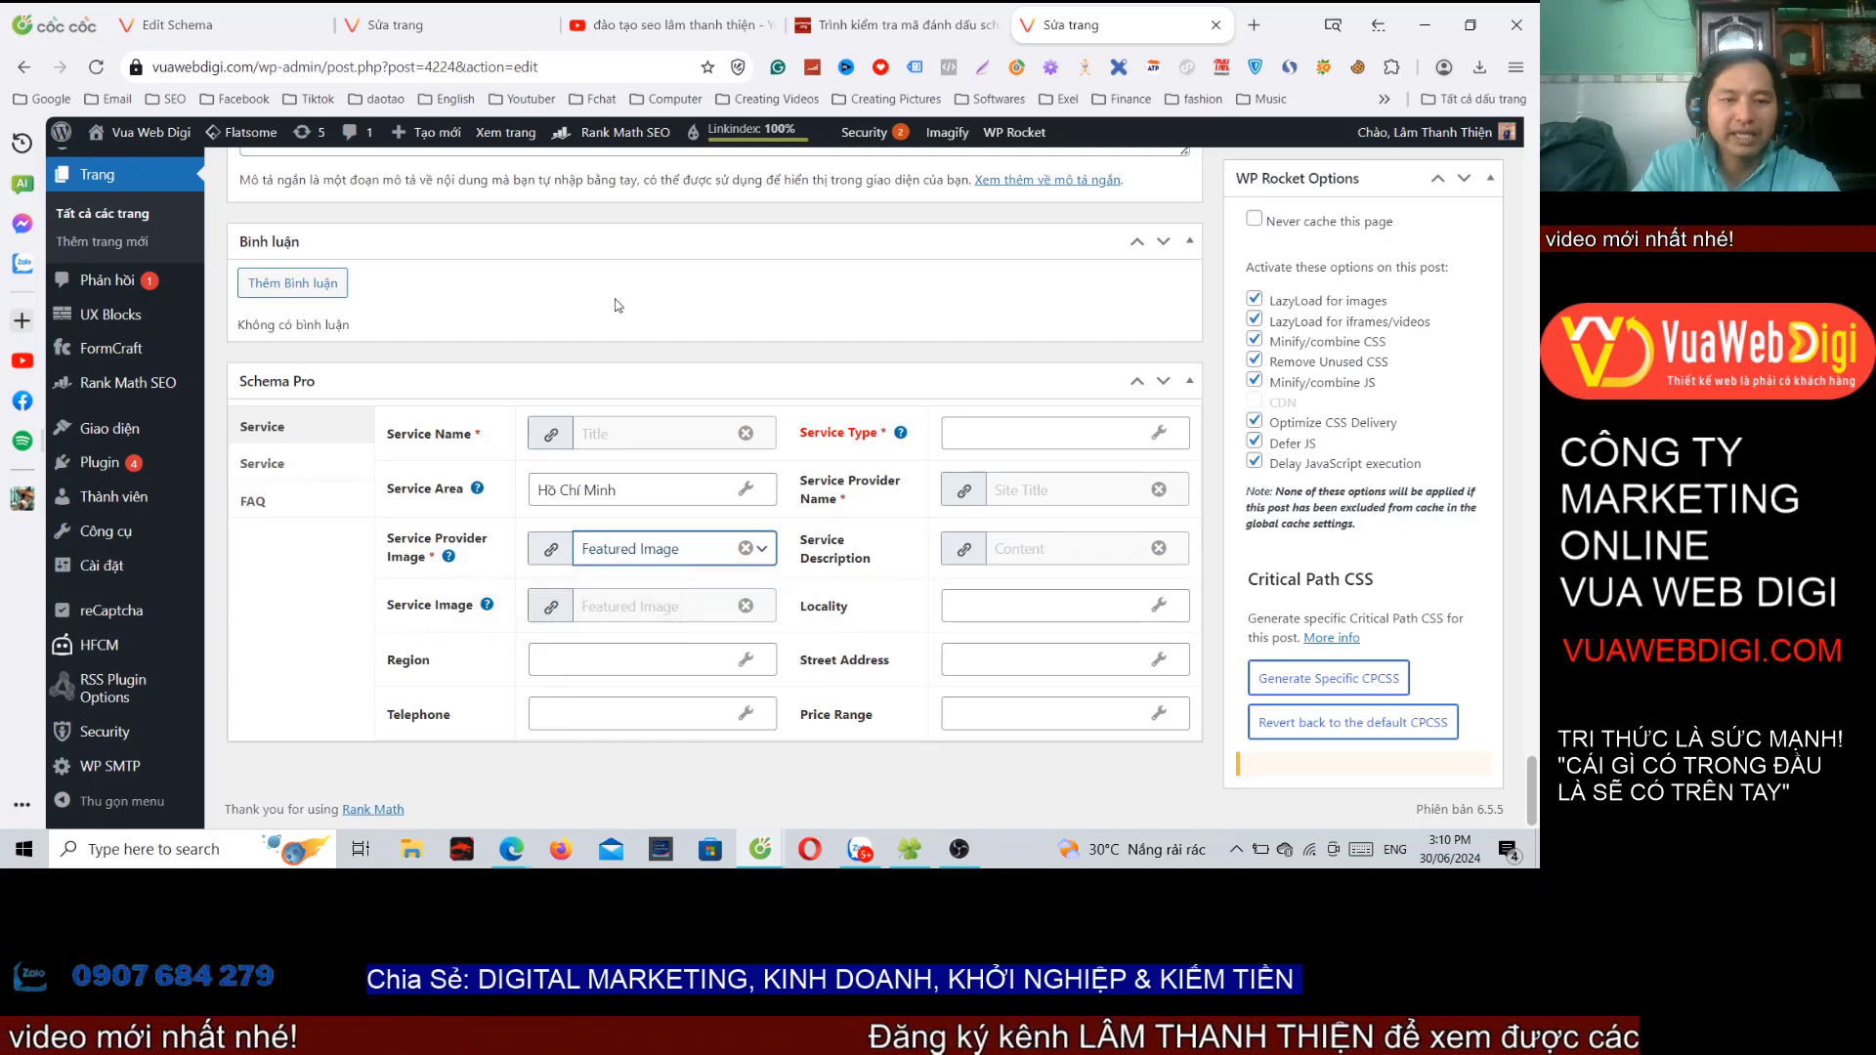
{"action": "left_click", "coordinate": [672, 614]}
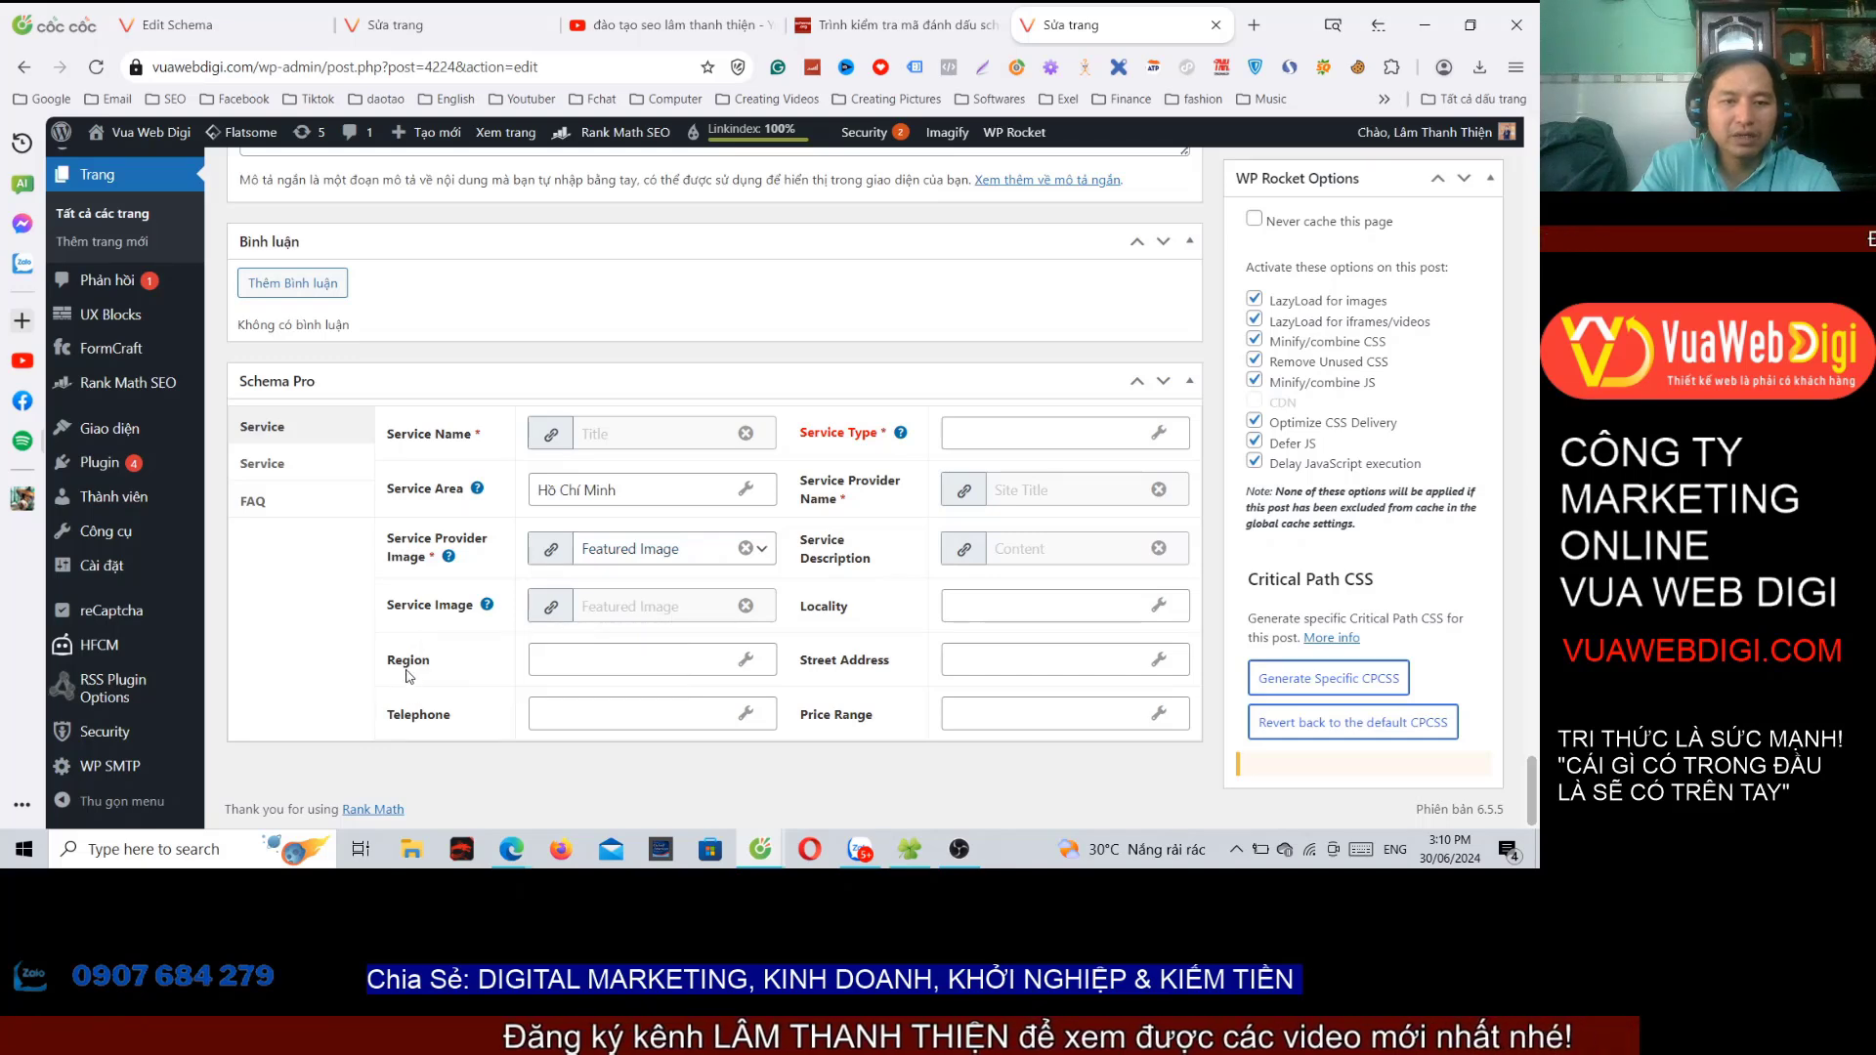
{"action": "left_click", "coordinate": [547, 660]}
{"action": "type", "text": "Vie"}
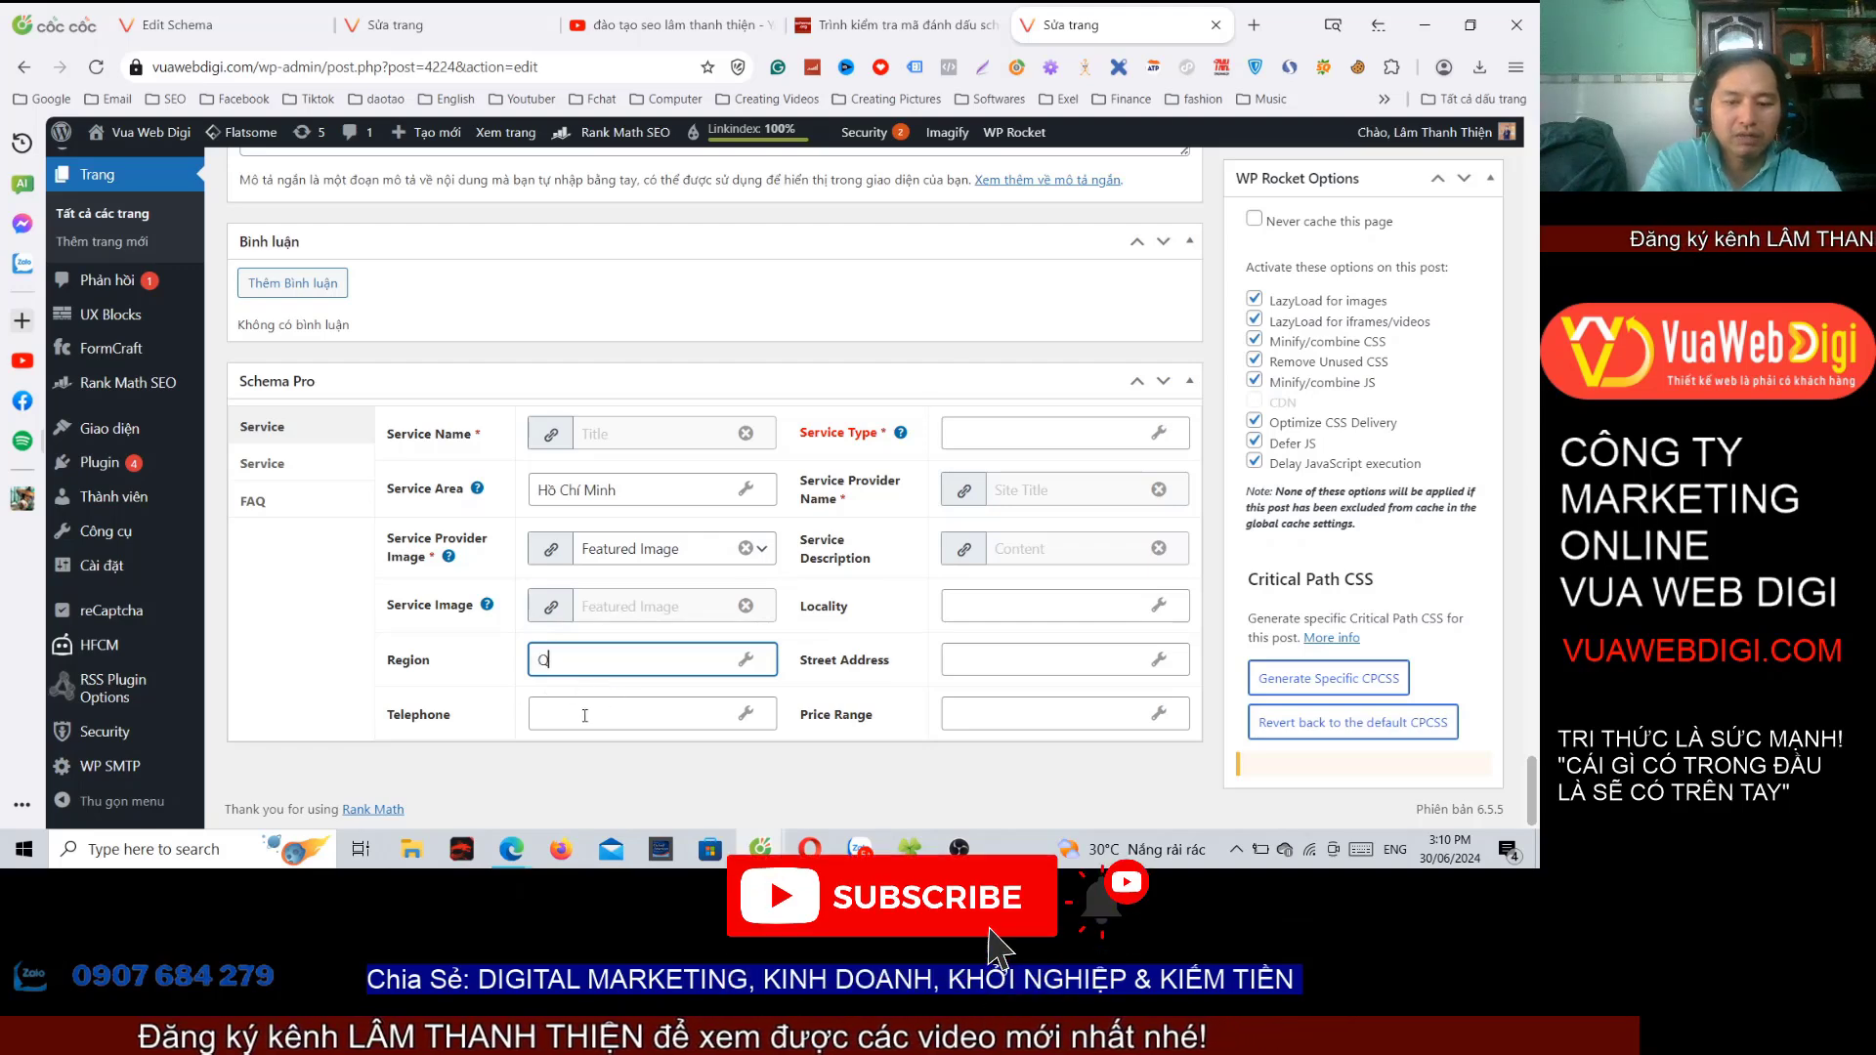
{"action": "type", "text": "t"}
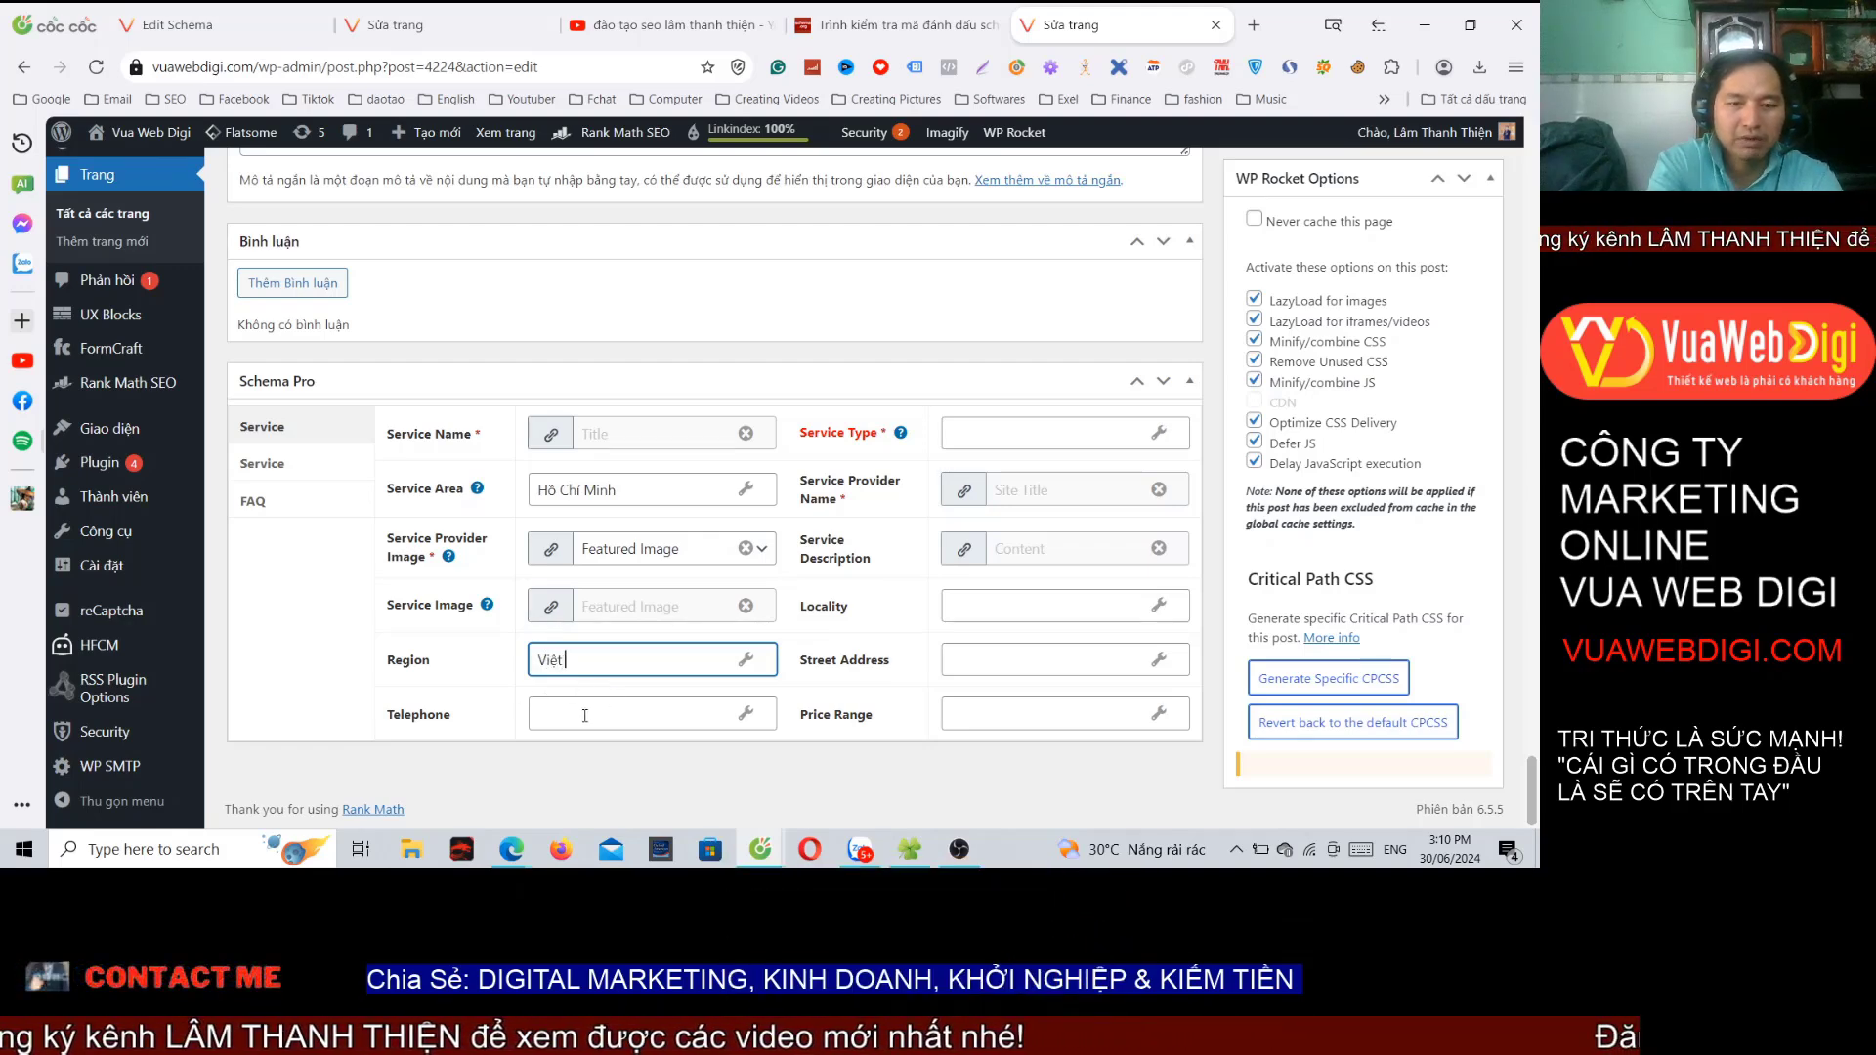
{"action": "type", "text": " Nam"}
Step: Fill Telephone with the saved phone number and set Service Type to the page Title
{"action": "left_click", "coordinate": [584, 715]}
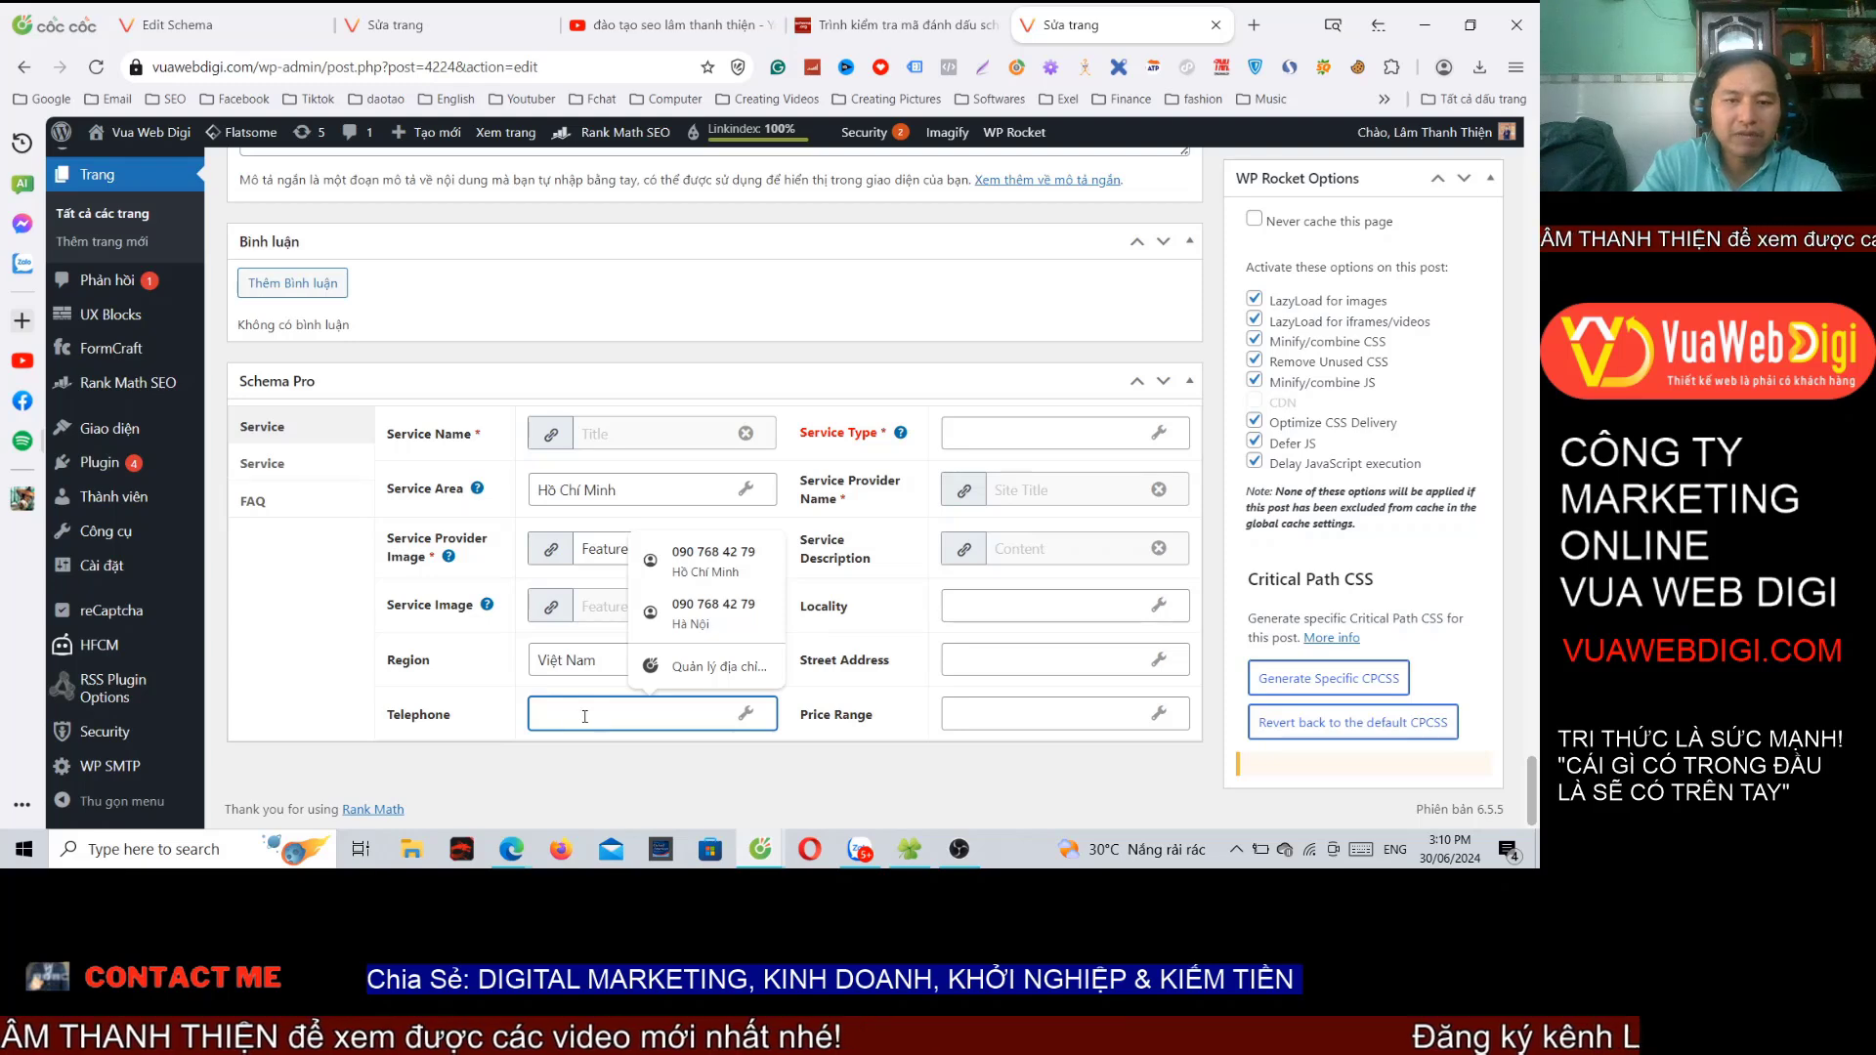
{"action": "left_click", "coordinate": [718, 562]}
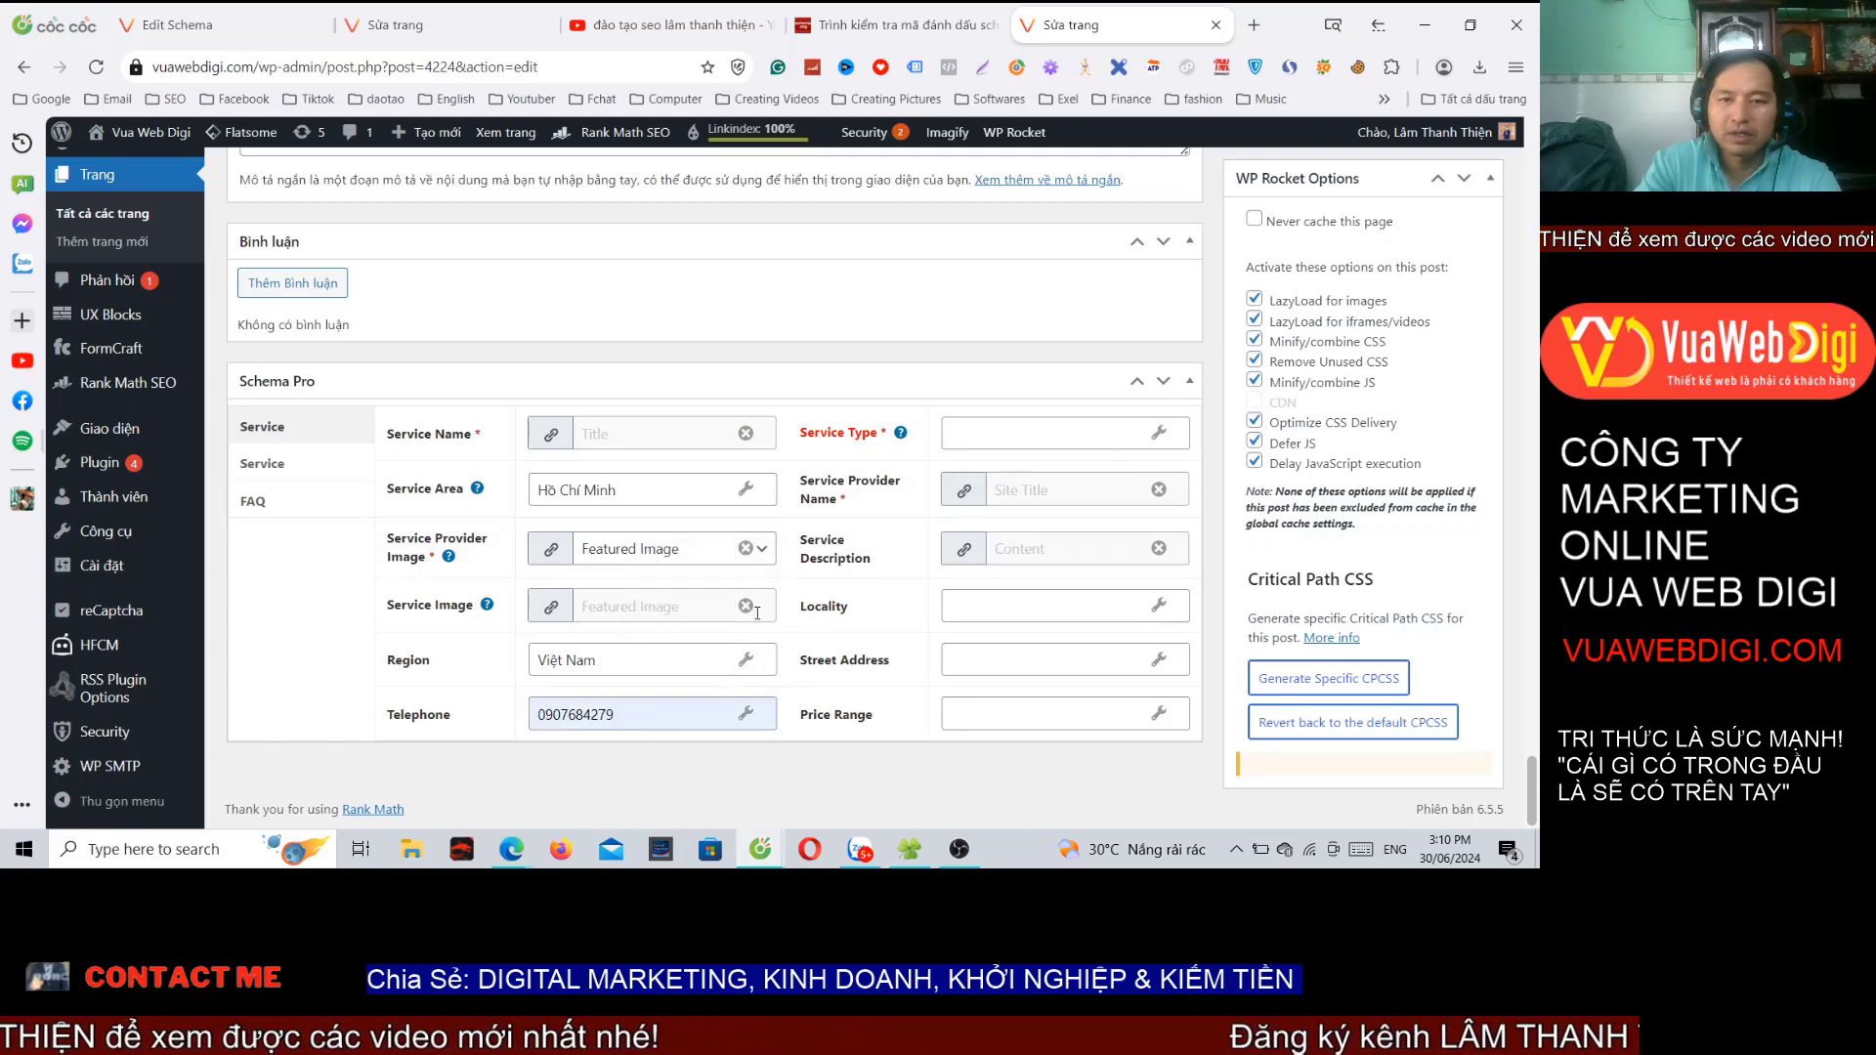
{"action": "left_click", "coordinate": [1036, 442]}
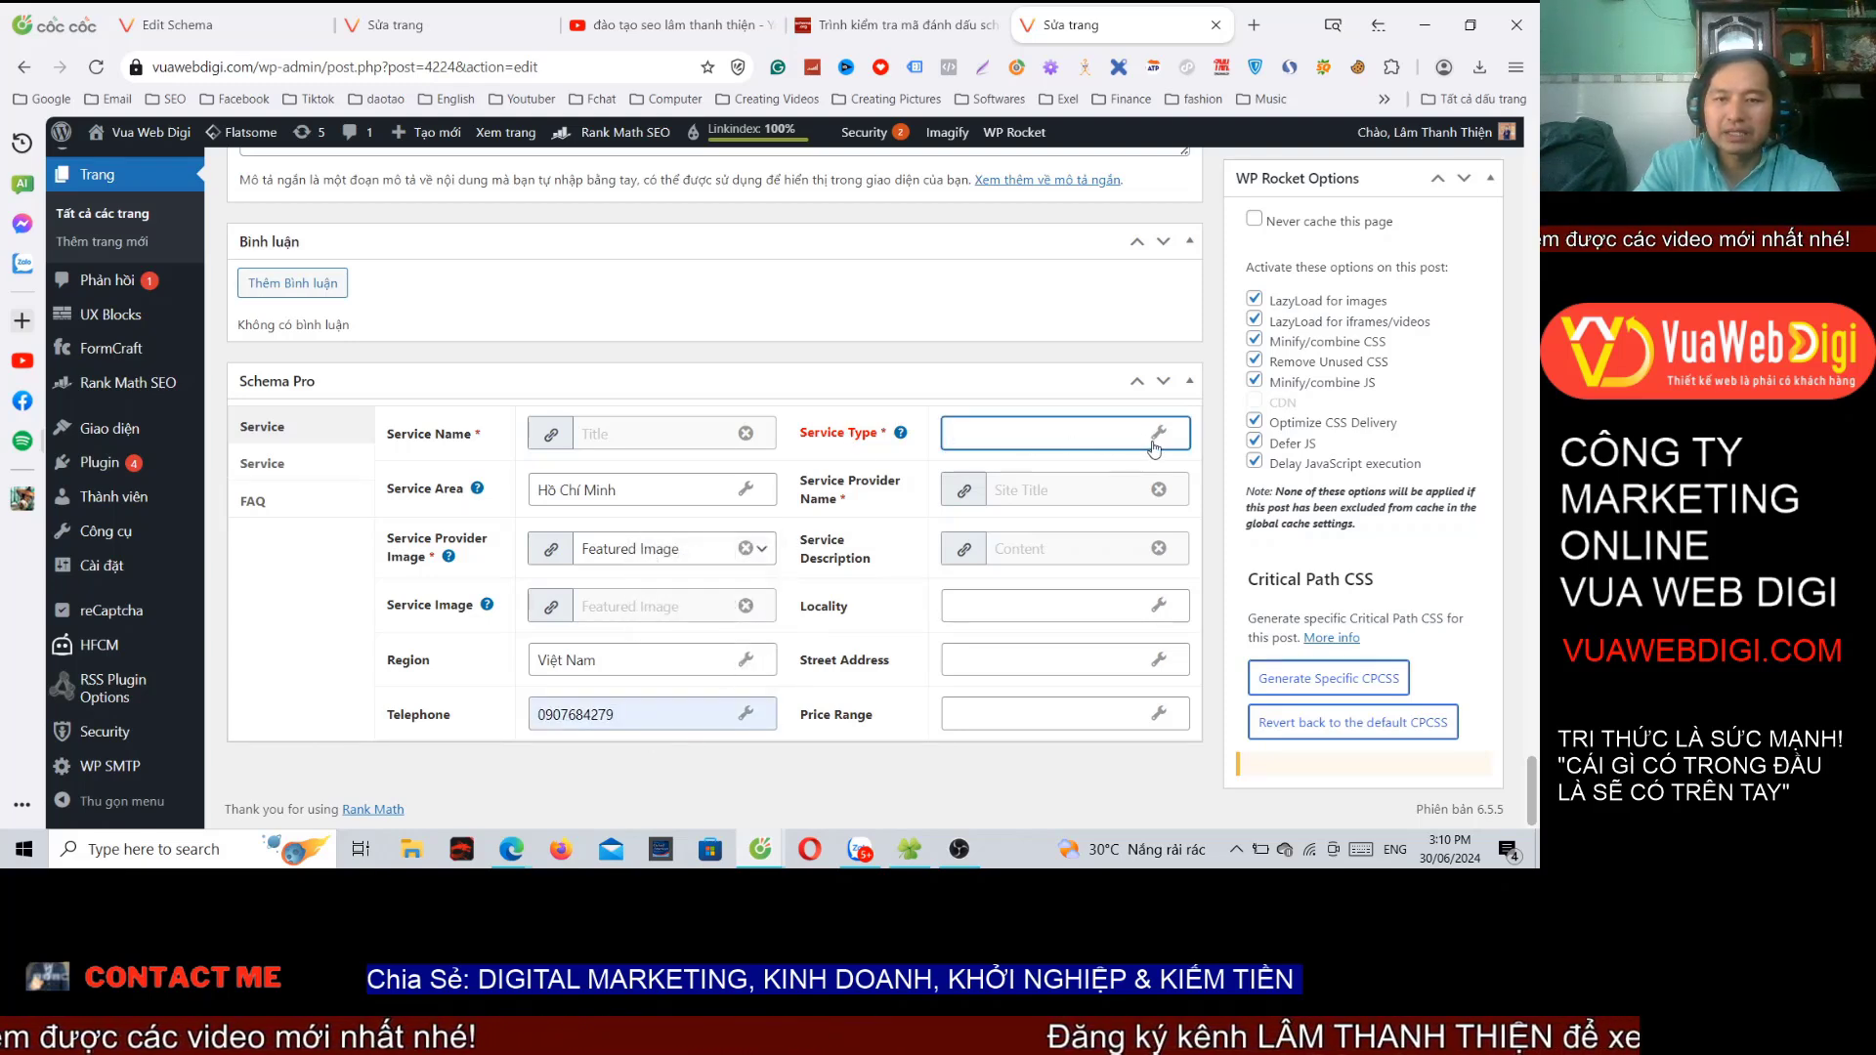
{"action": "left_click", "coordinate": [1157, 435]}
{"action": "left_click", "coordinate": [1168, 441]}
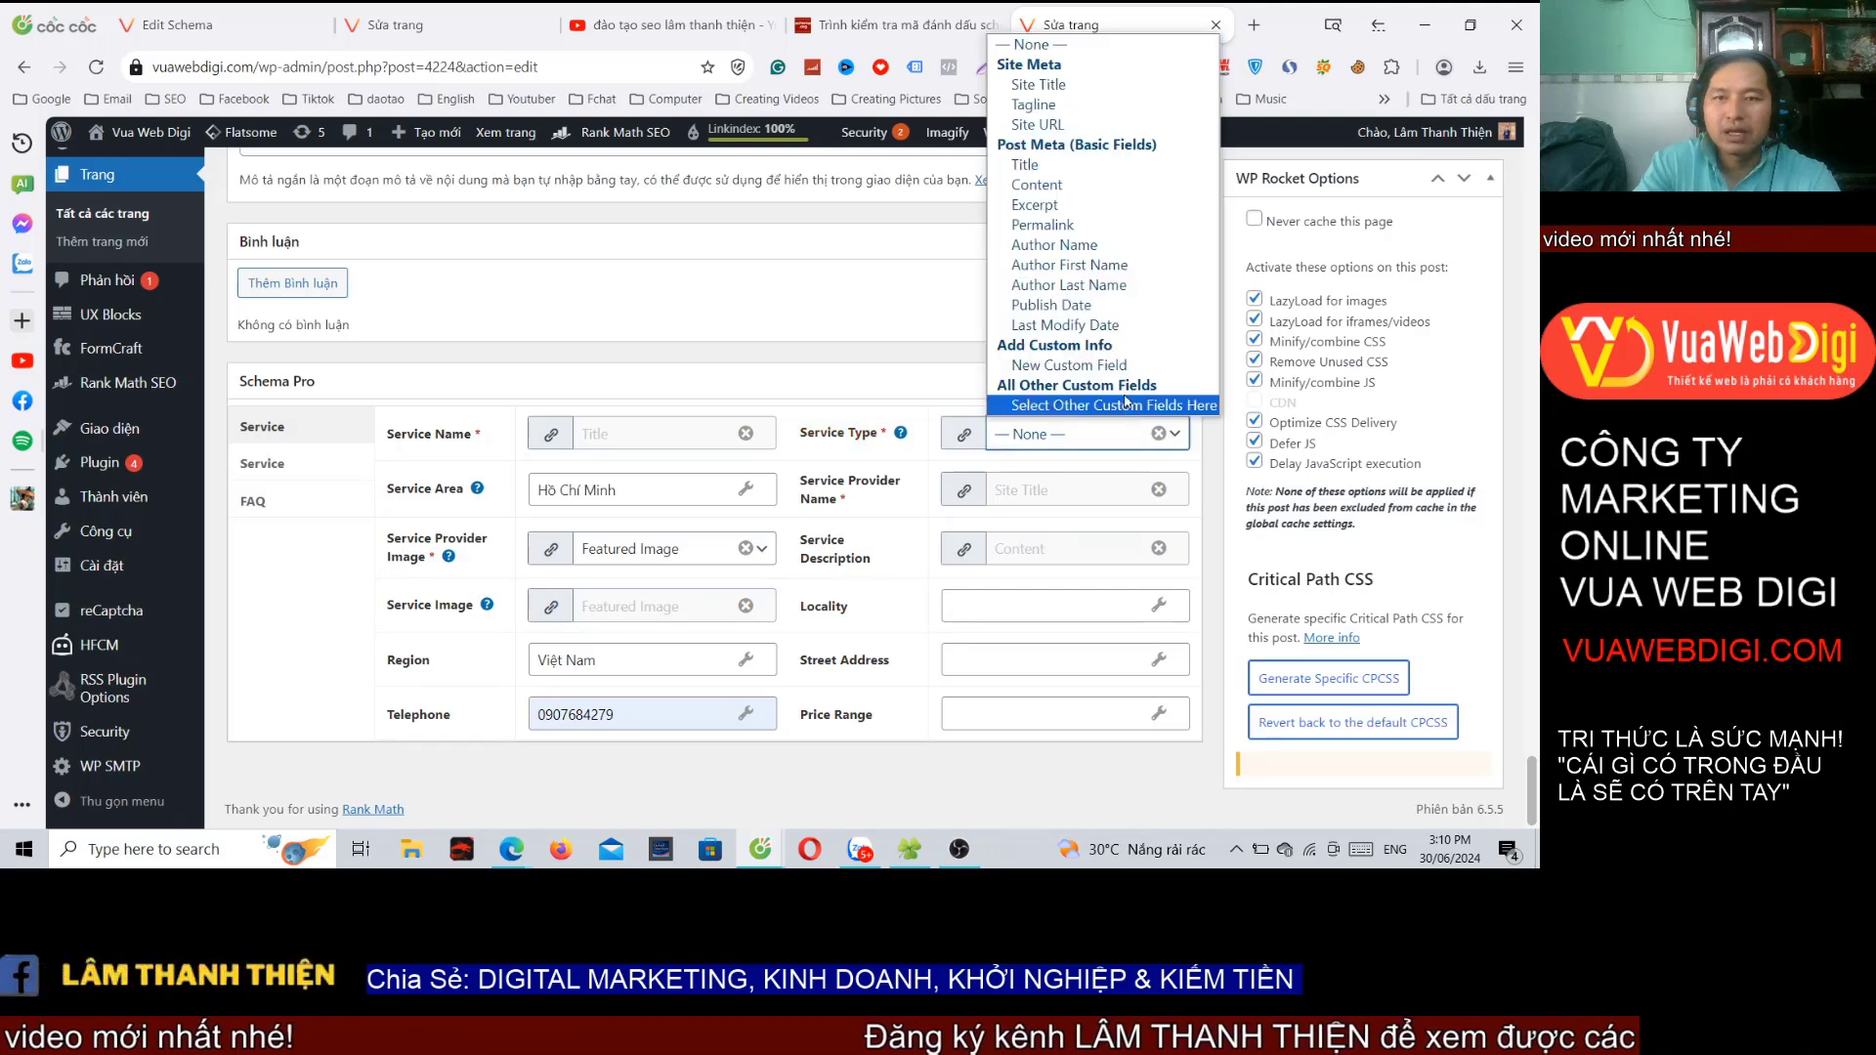
{"action": "left_click", "coordinate": [1034, 165]}
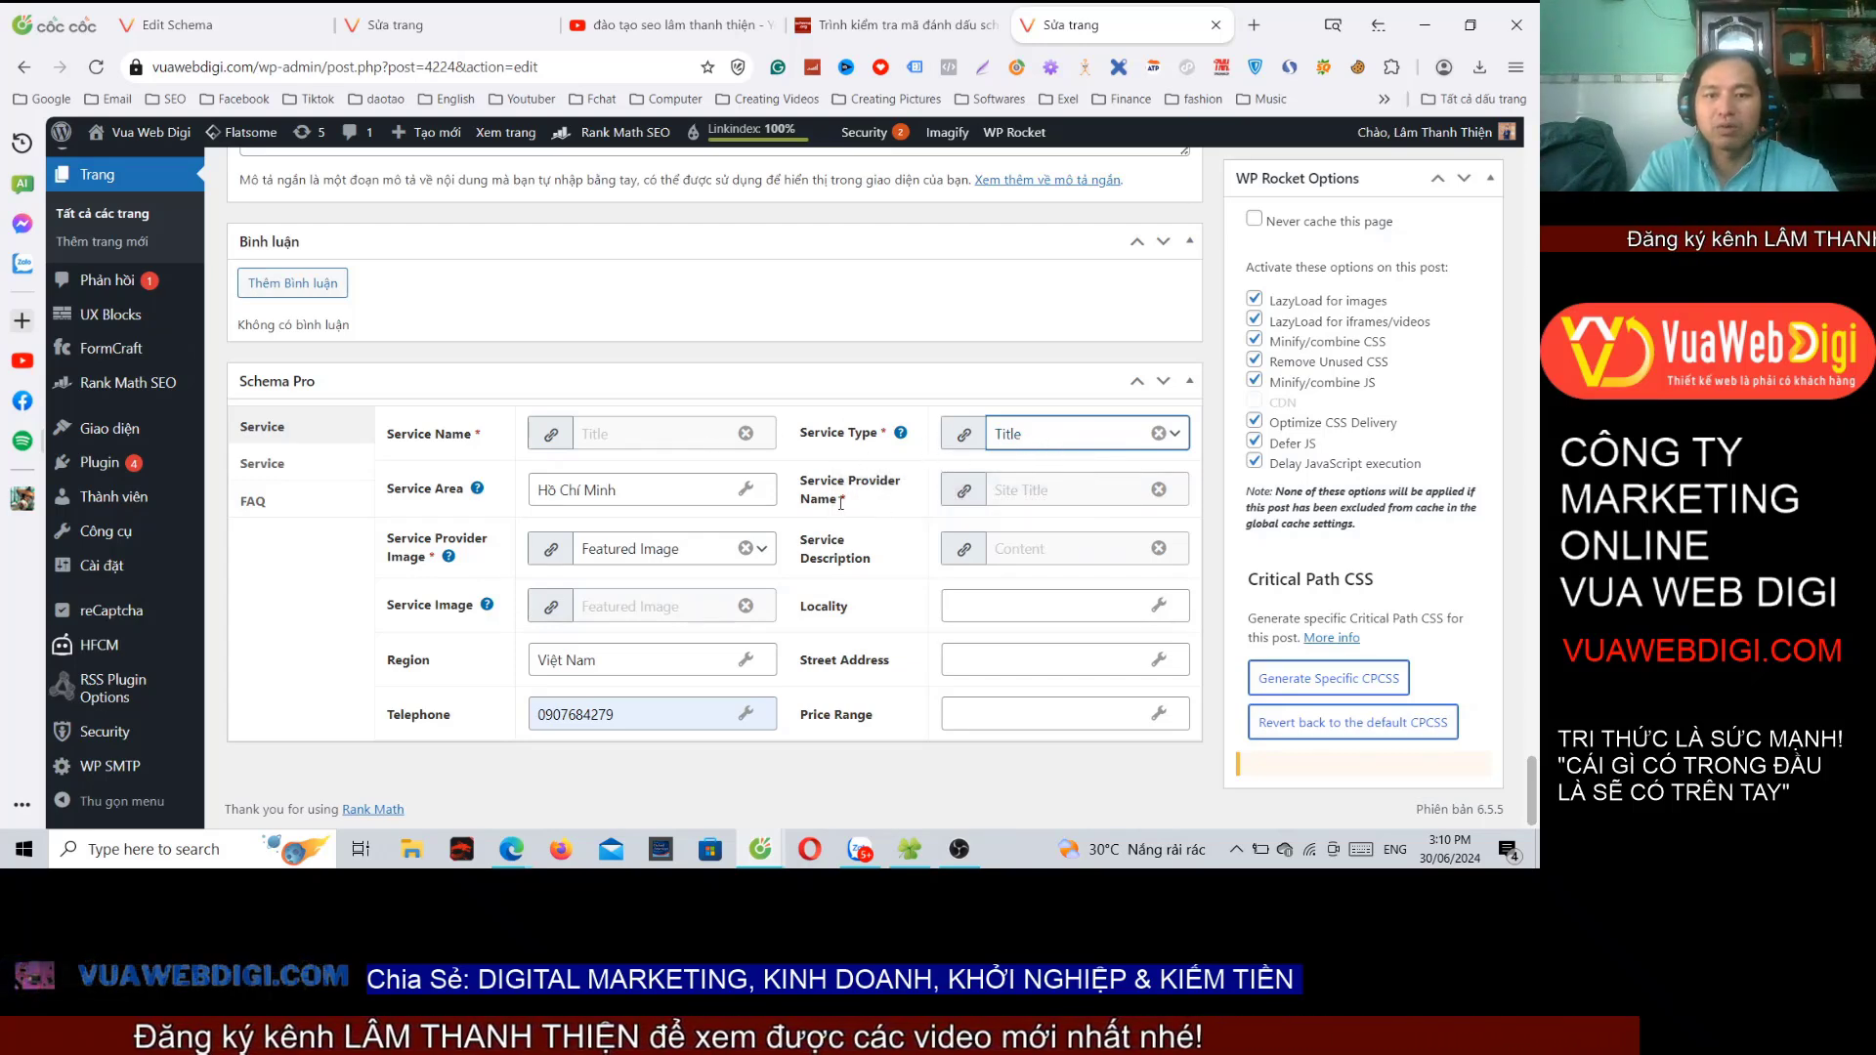
{"action": "left_click", "coordinate": [1069, 490]}
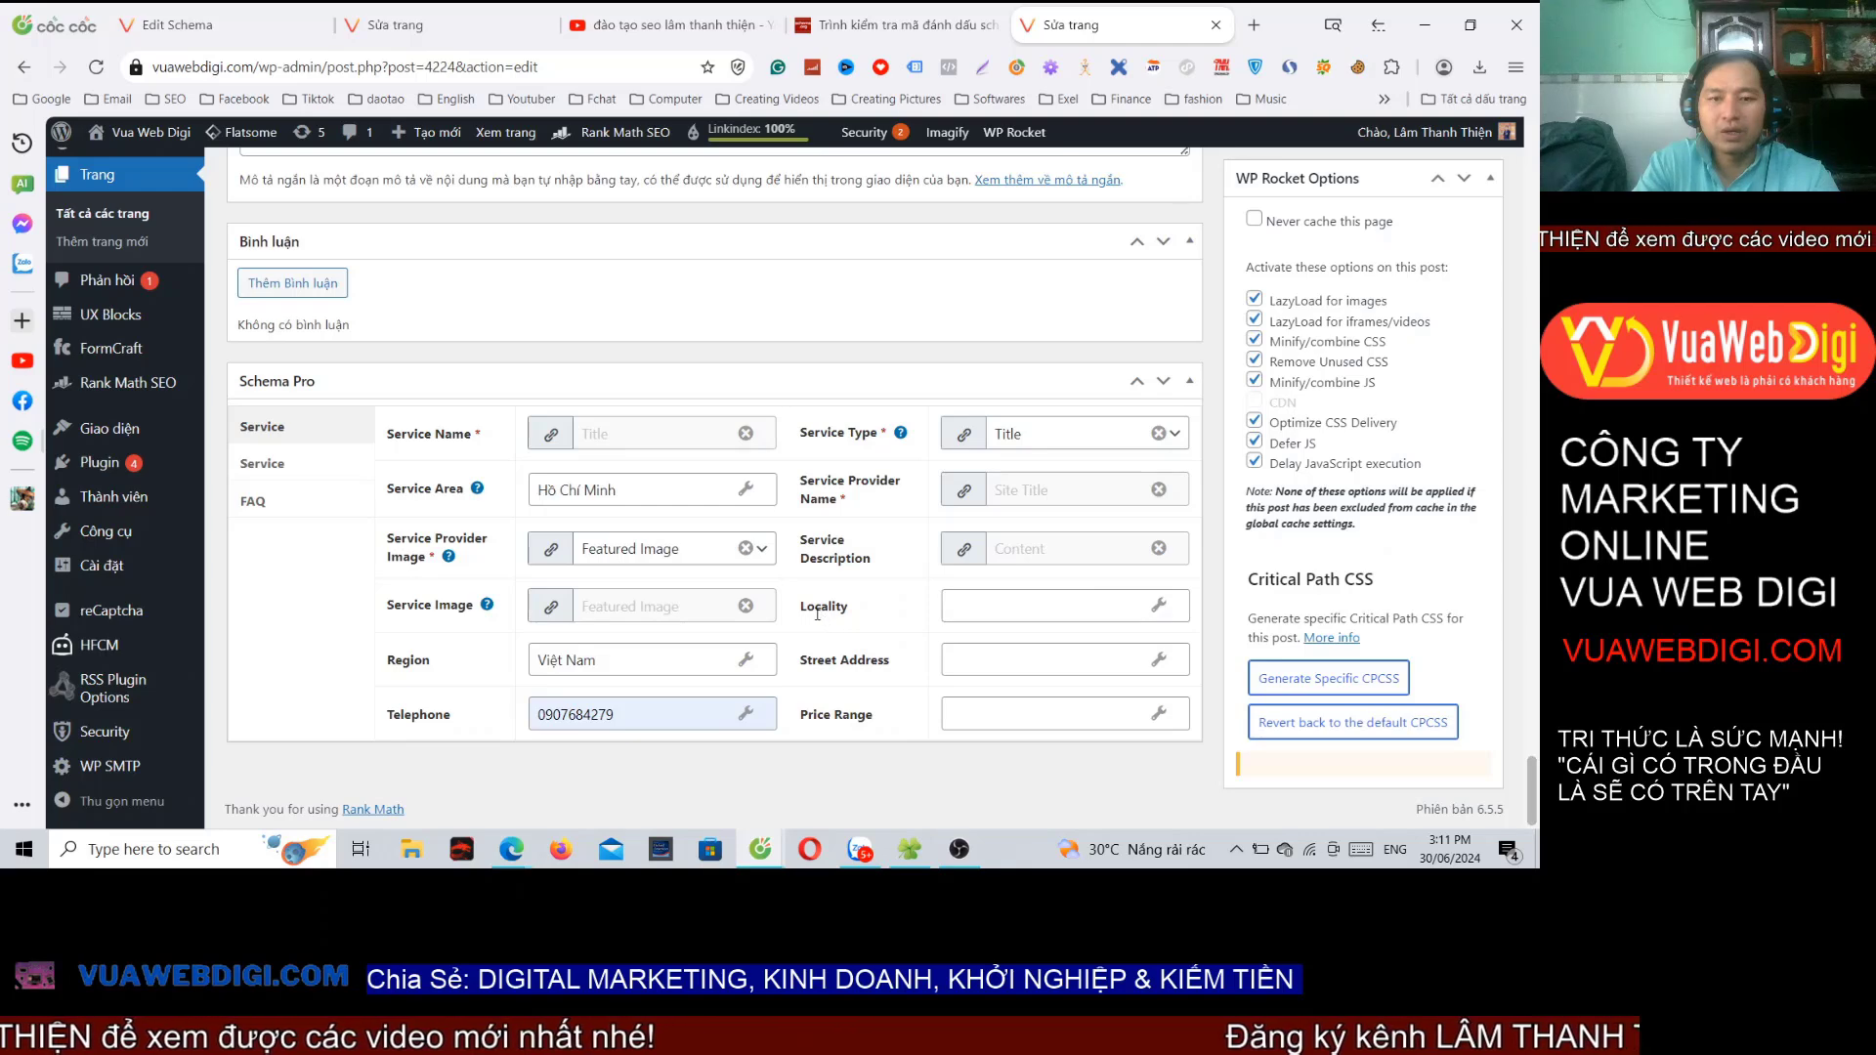
Step: Set Locality to Hồ Chí Minh and fill Street Address from the first suggestion
{"action": "left_click", "coordinate": [974, 610]}
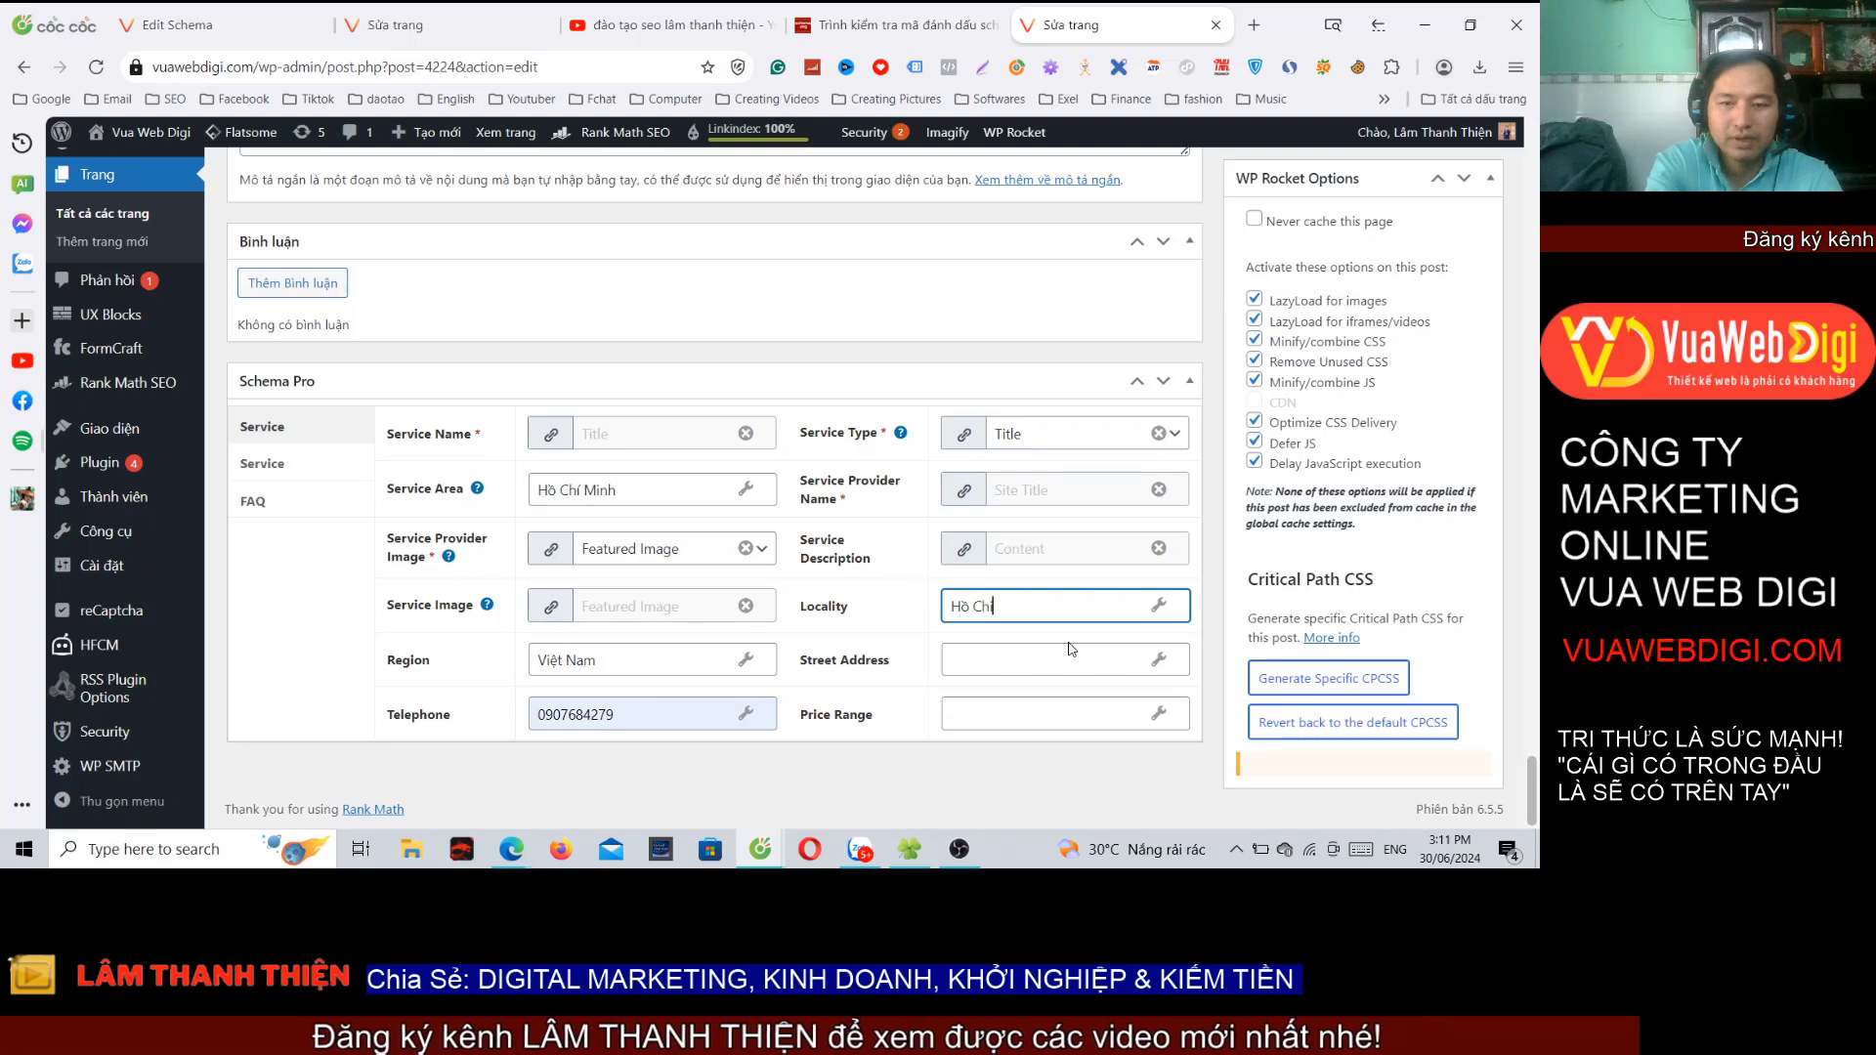
{"action": "type", "text": "Minh"}
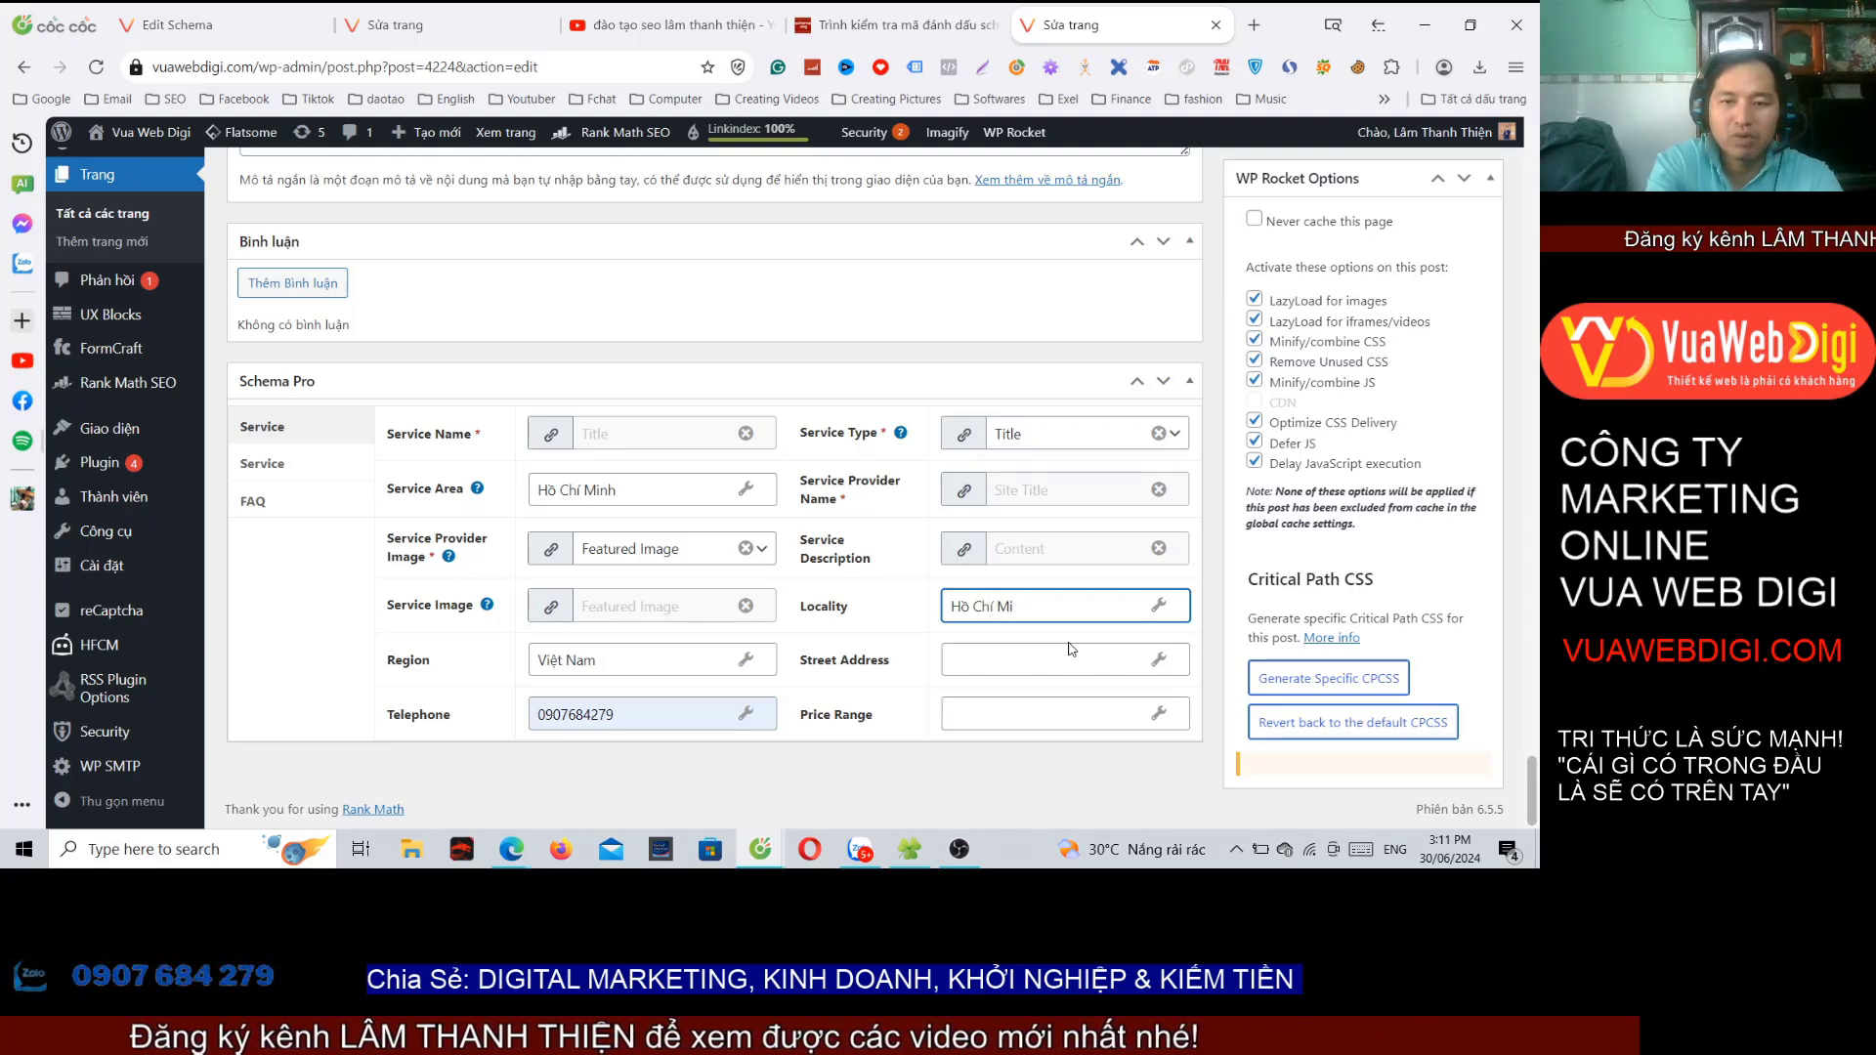
{"action": "key", "text": "BackSpace"}
{"action": "key", "text": "BackSpace"}
{"action": "key", "text": "BackSpace"}
{"action": "key", "text": "BackSpace"}
{"action": "key", "text": "BackSpace"}
{"action": "key", "text": "BackSpace"}
{"action": "key", "text": "BackSpace"}
{"action": "key", "text": "BackSpace"}
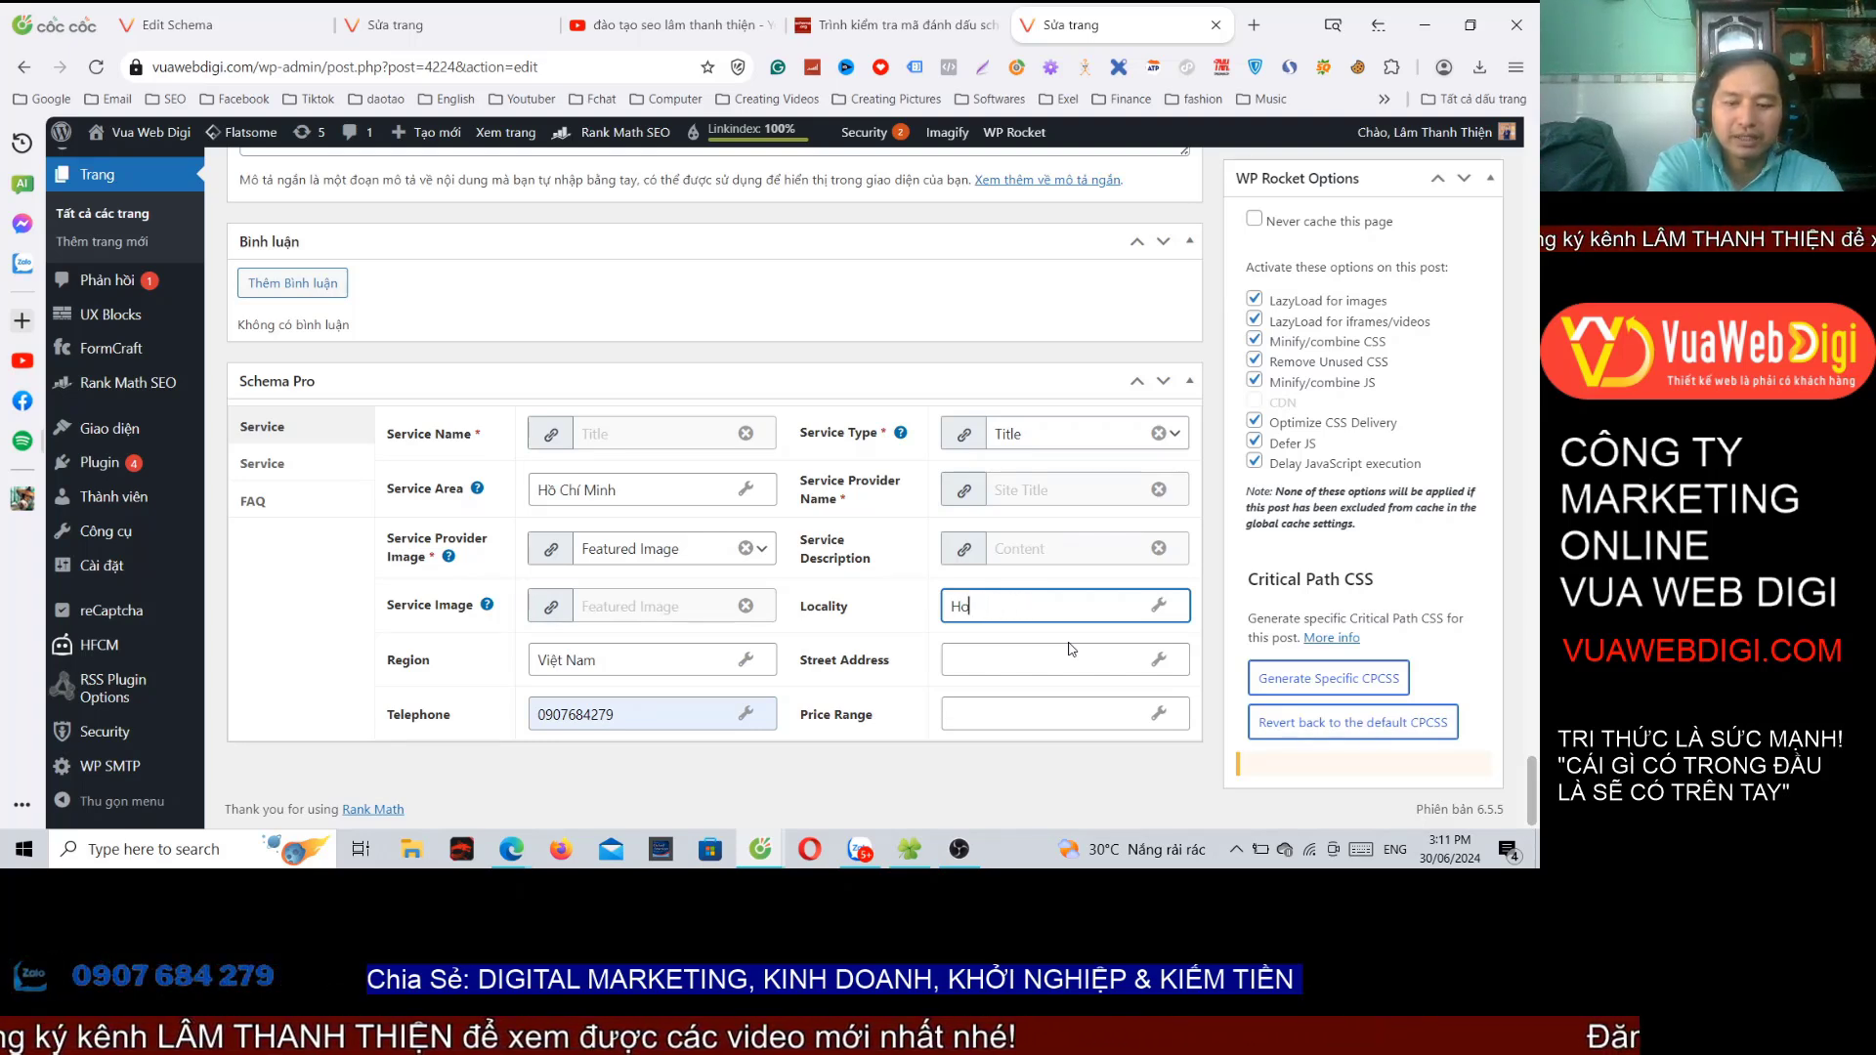
{"action": "type", "text": "Chis"}
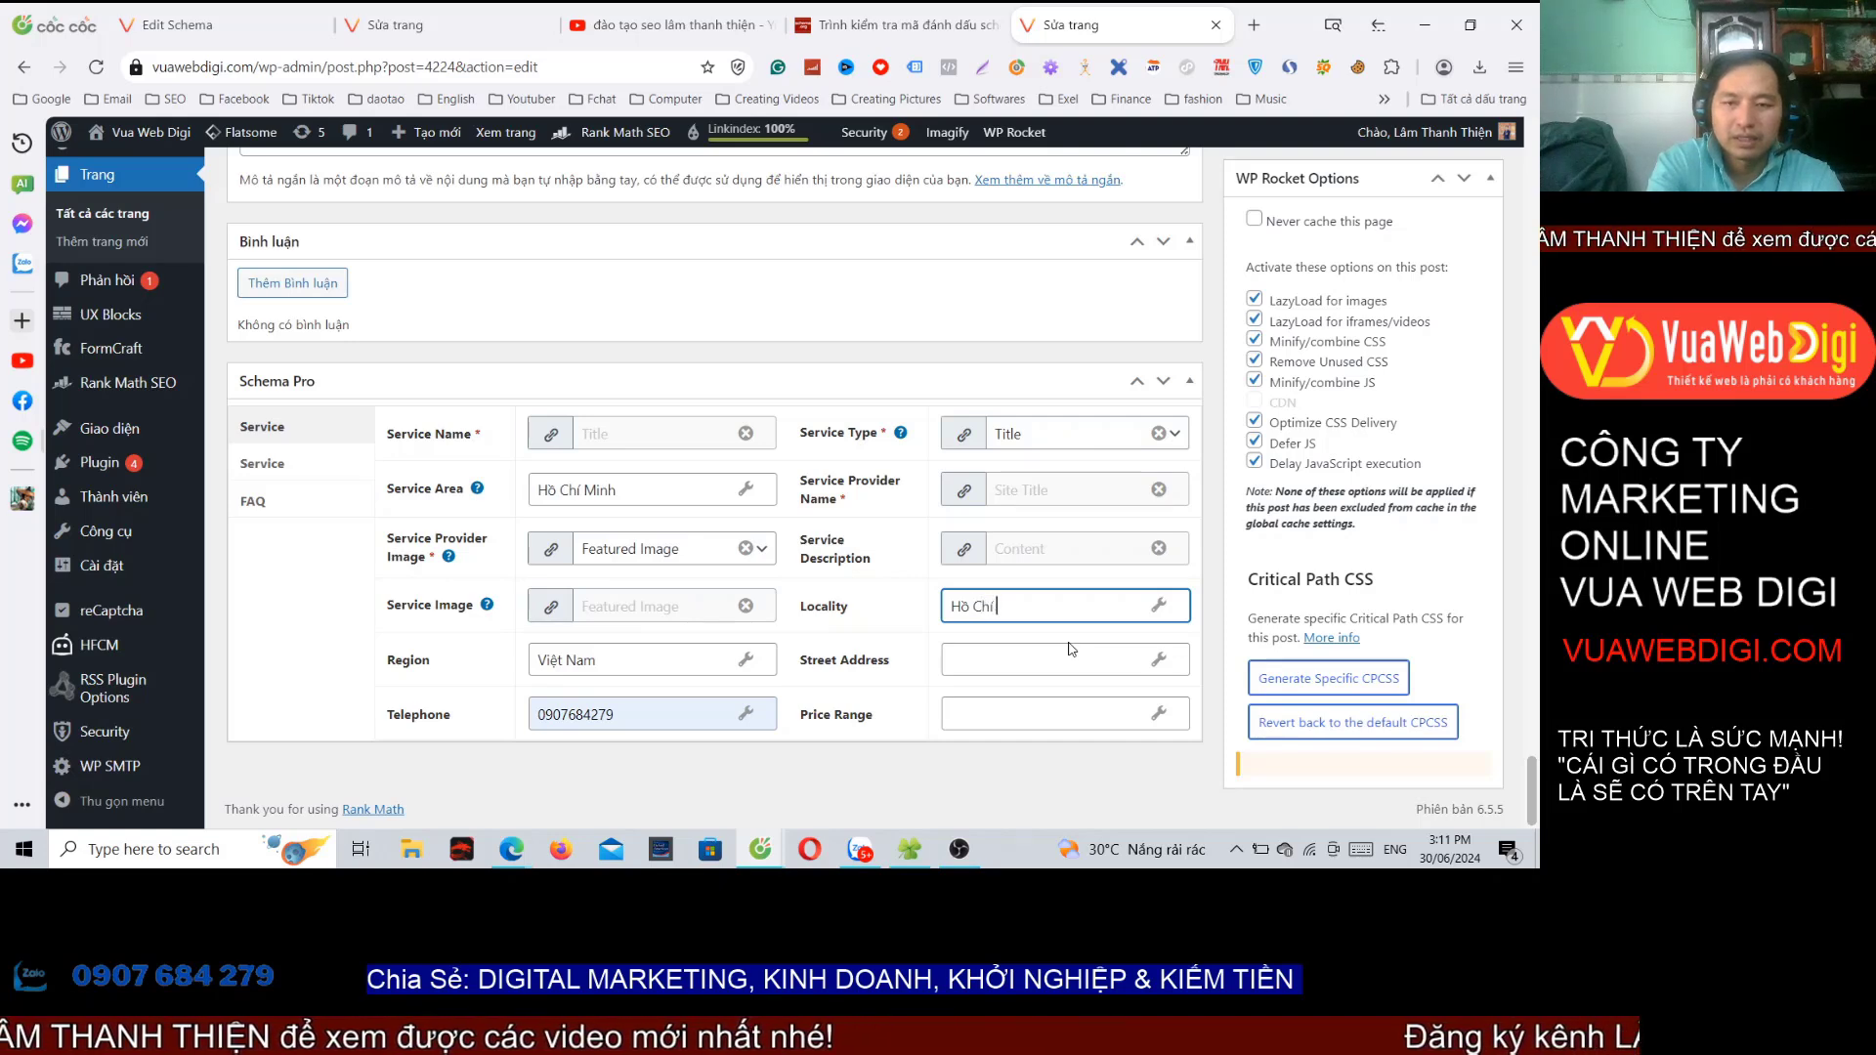
{"action": "left_click", "coordinate": [1024, 662]}
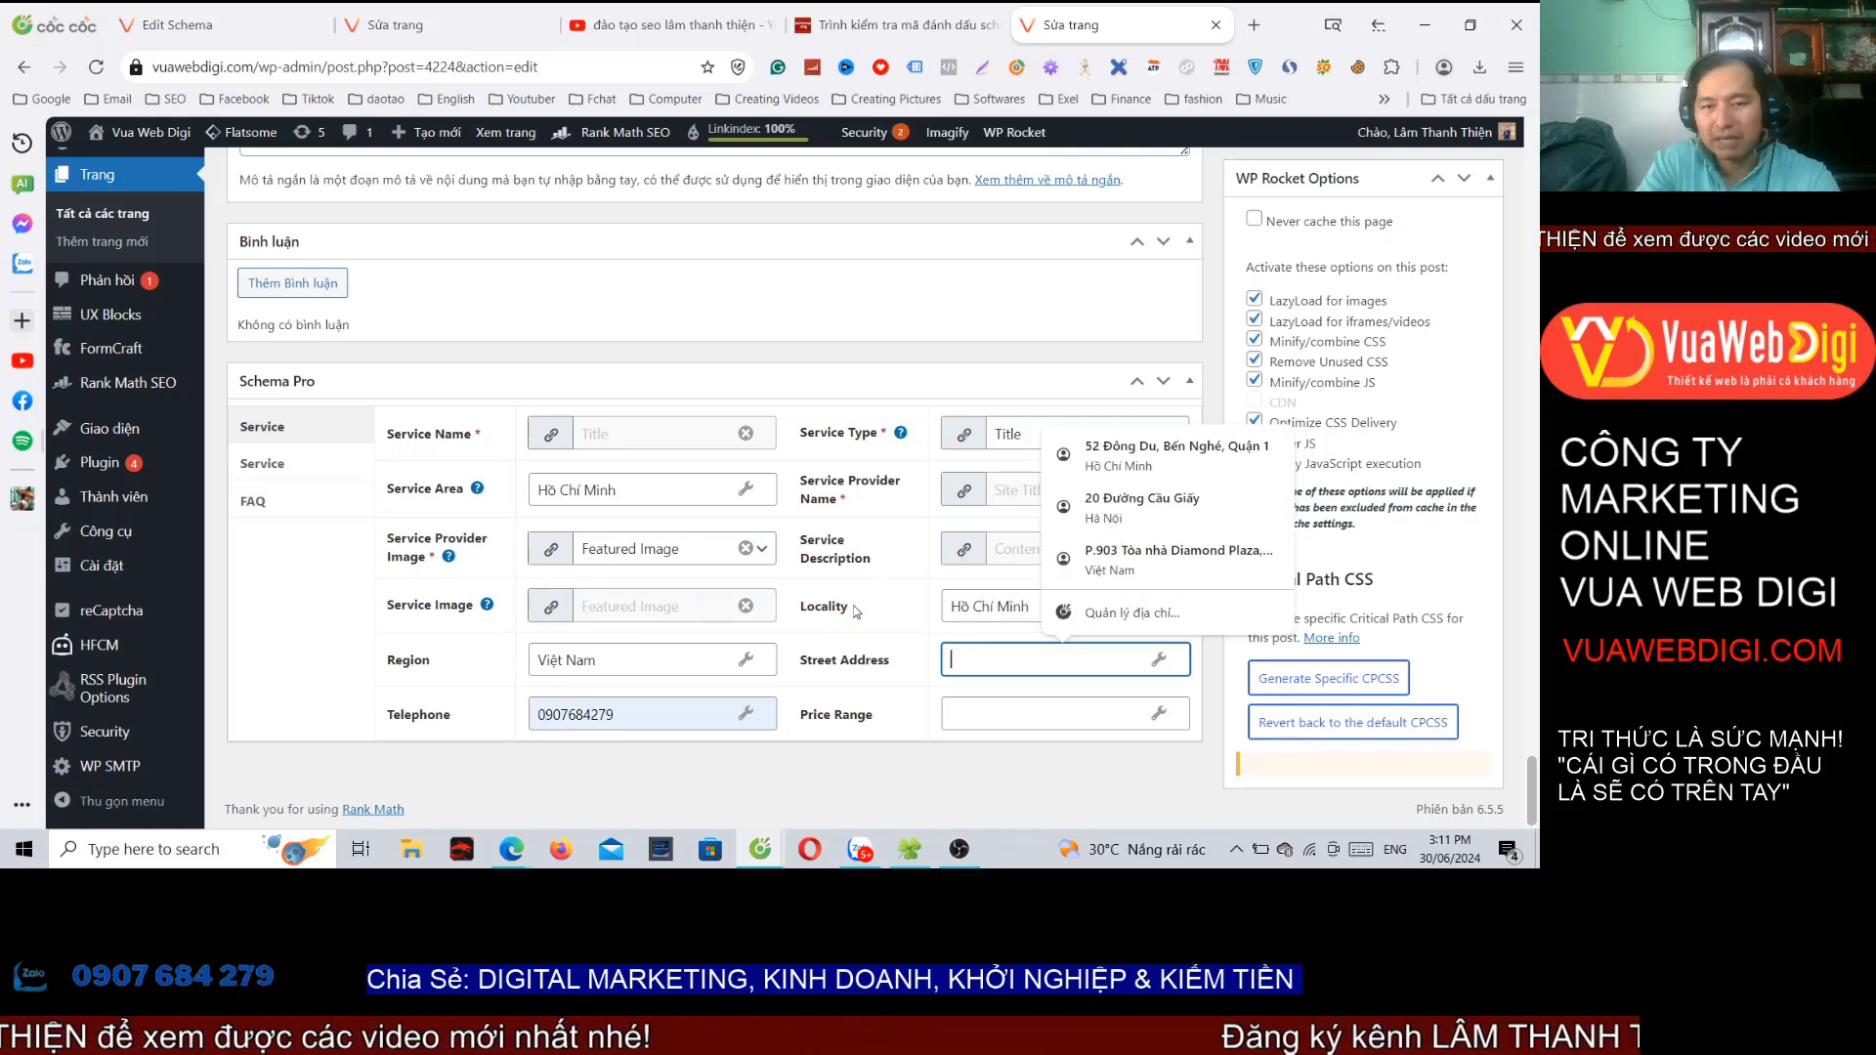
{"action": "left_click", "coordinate": [1124, 457]}
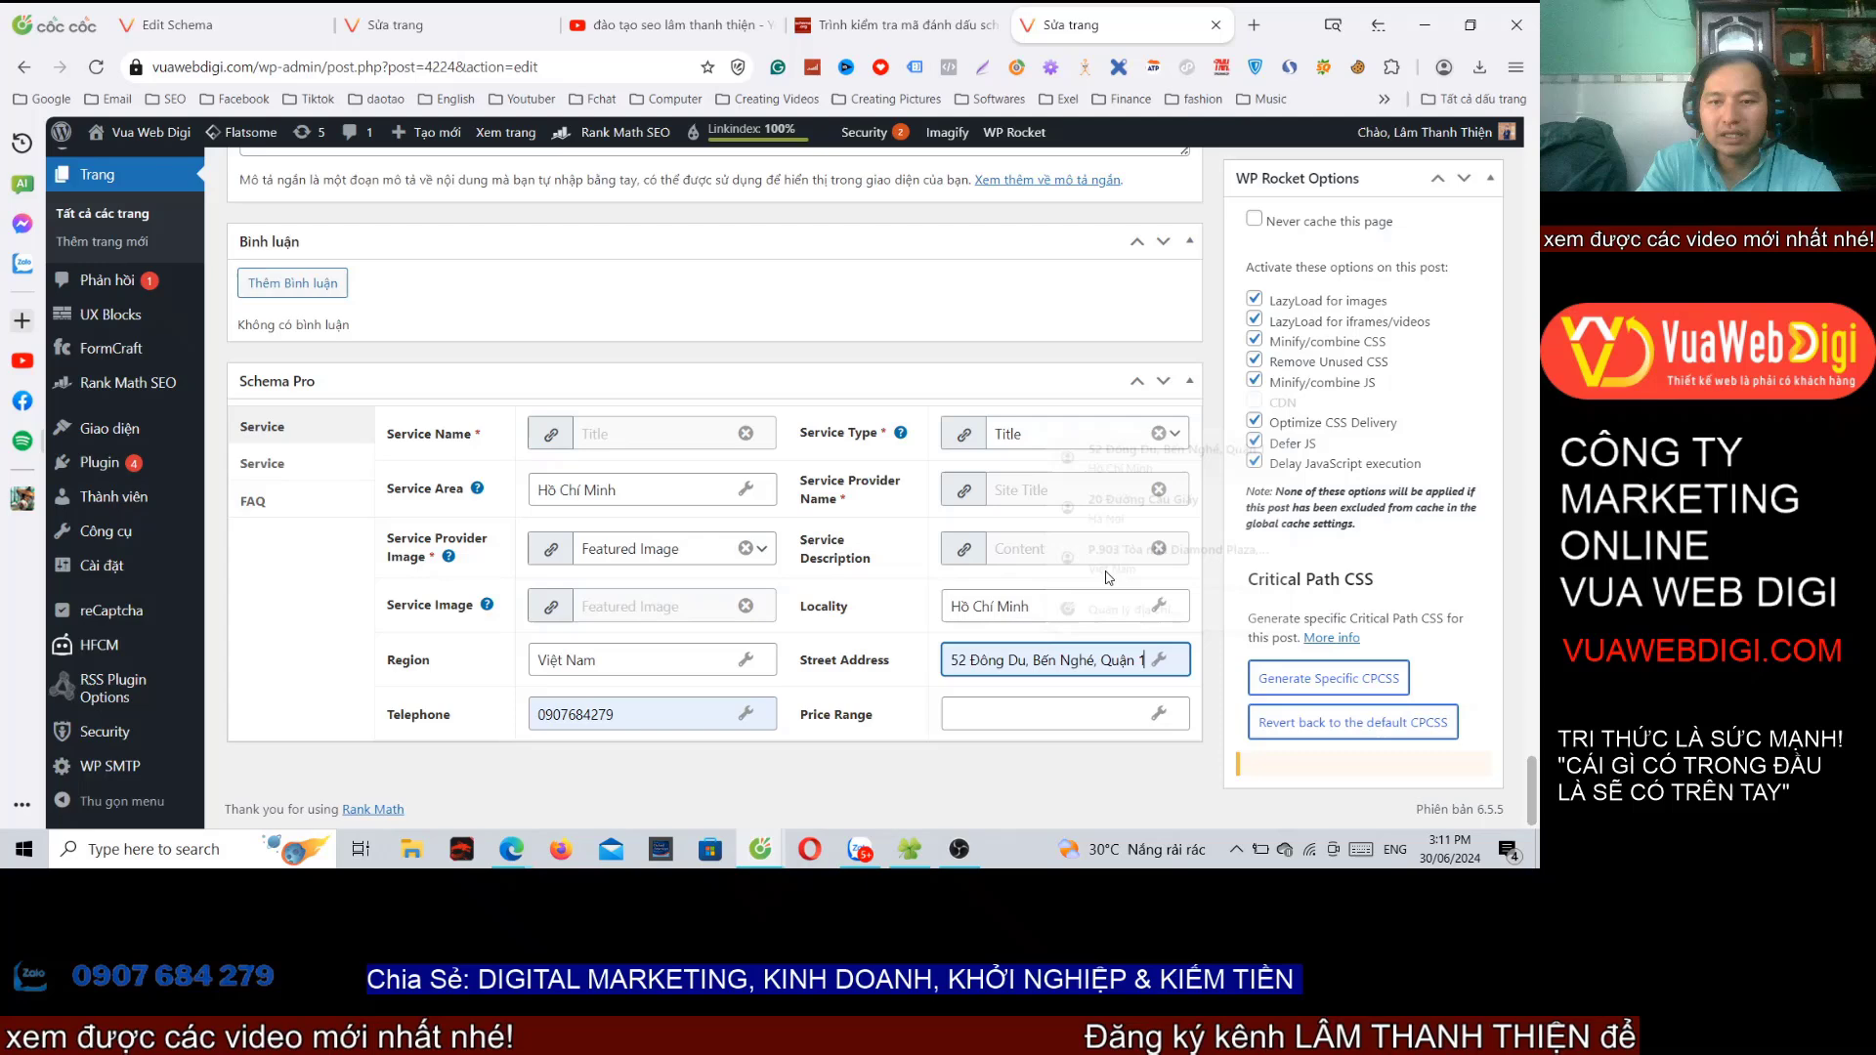
{"action": "left_click", "coordinate": [983, 661]}
{"action": "left_click_drag", "start_coordinate": [987, 661], "coordinate": [1018, 662]}
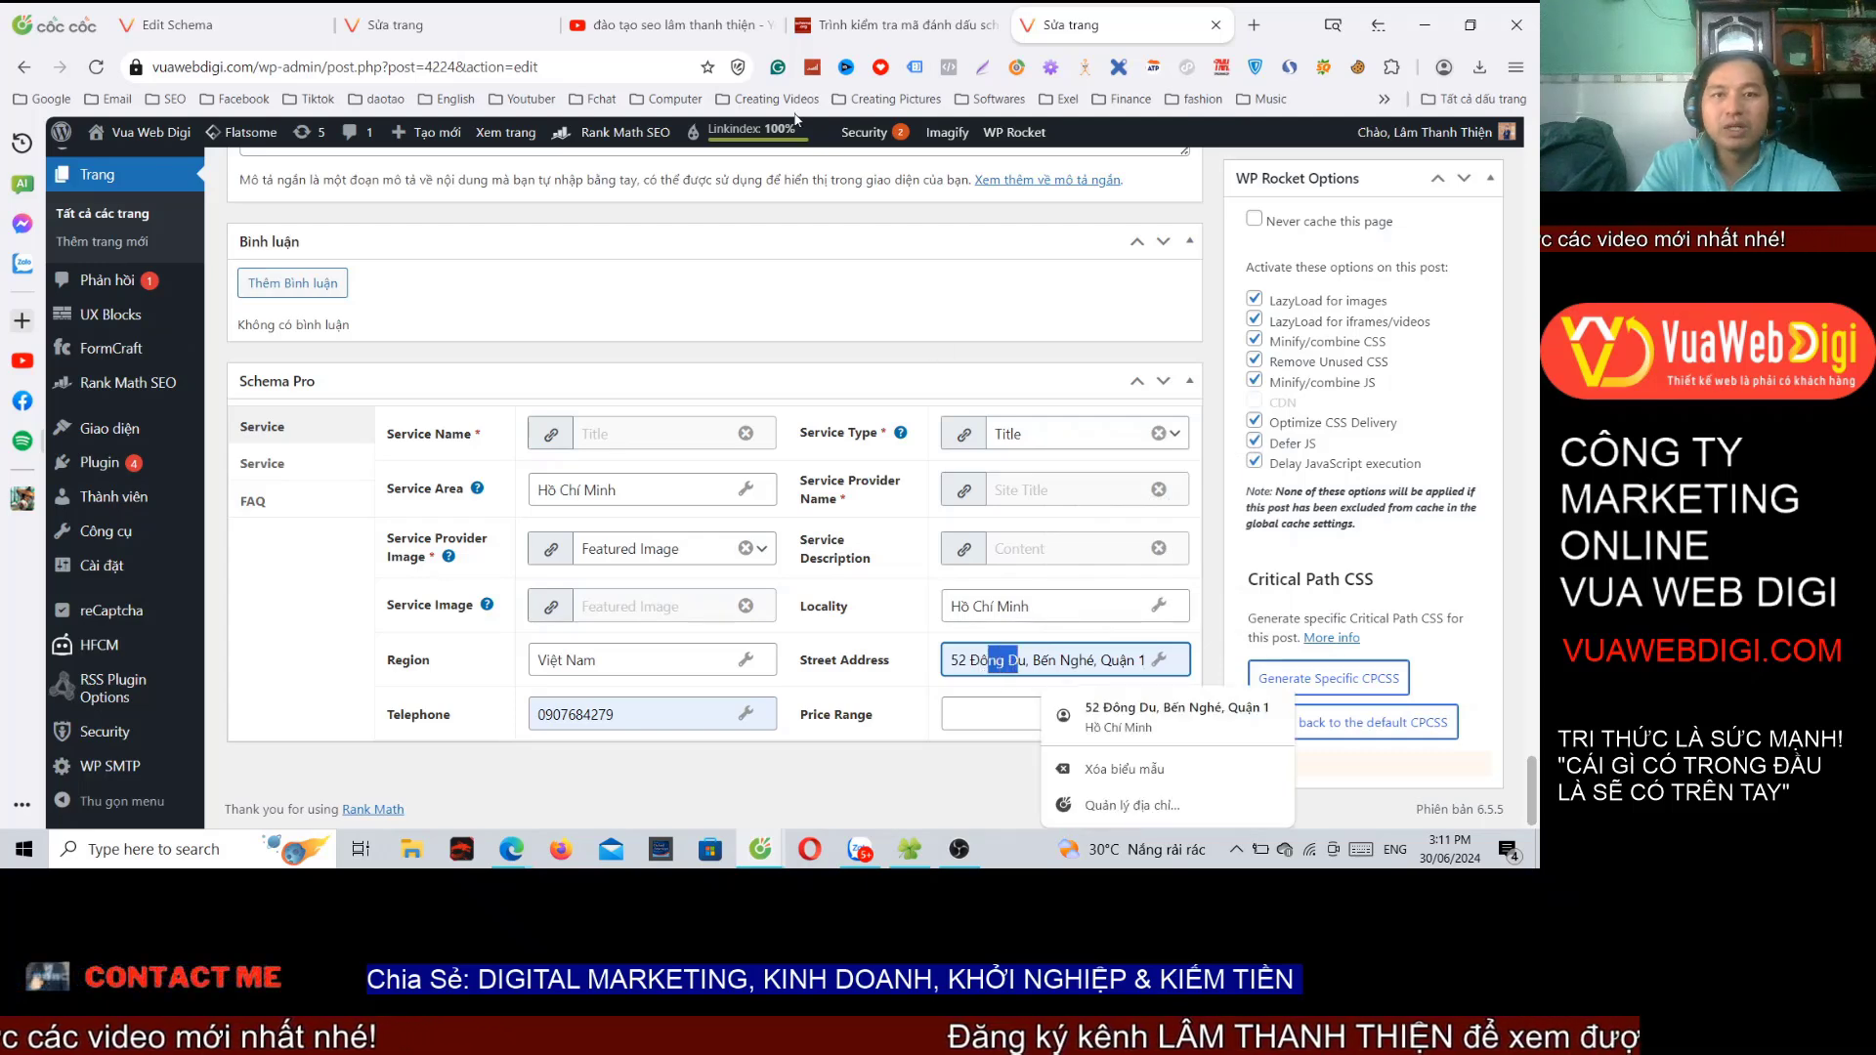
{"action": "left_click", "coordinate": [985, 661]}
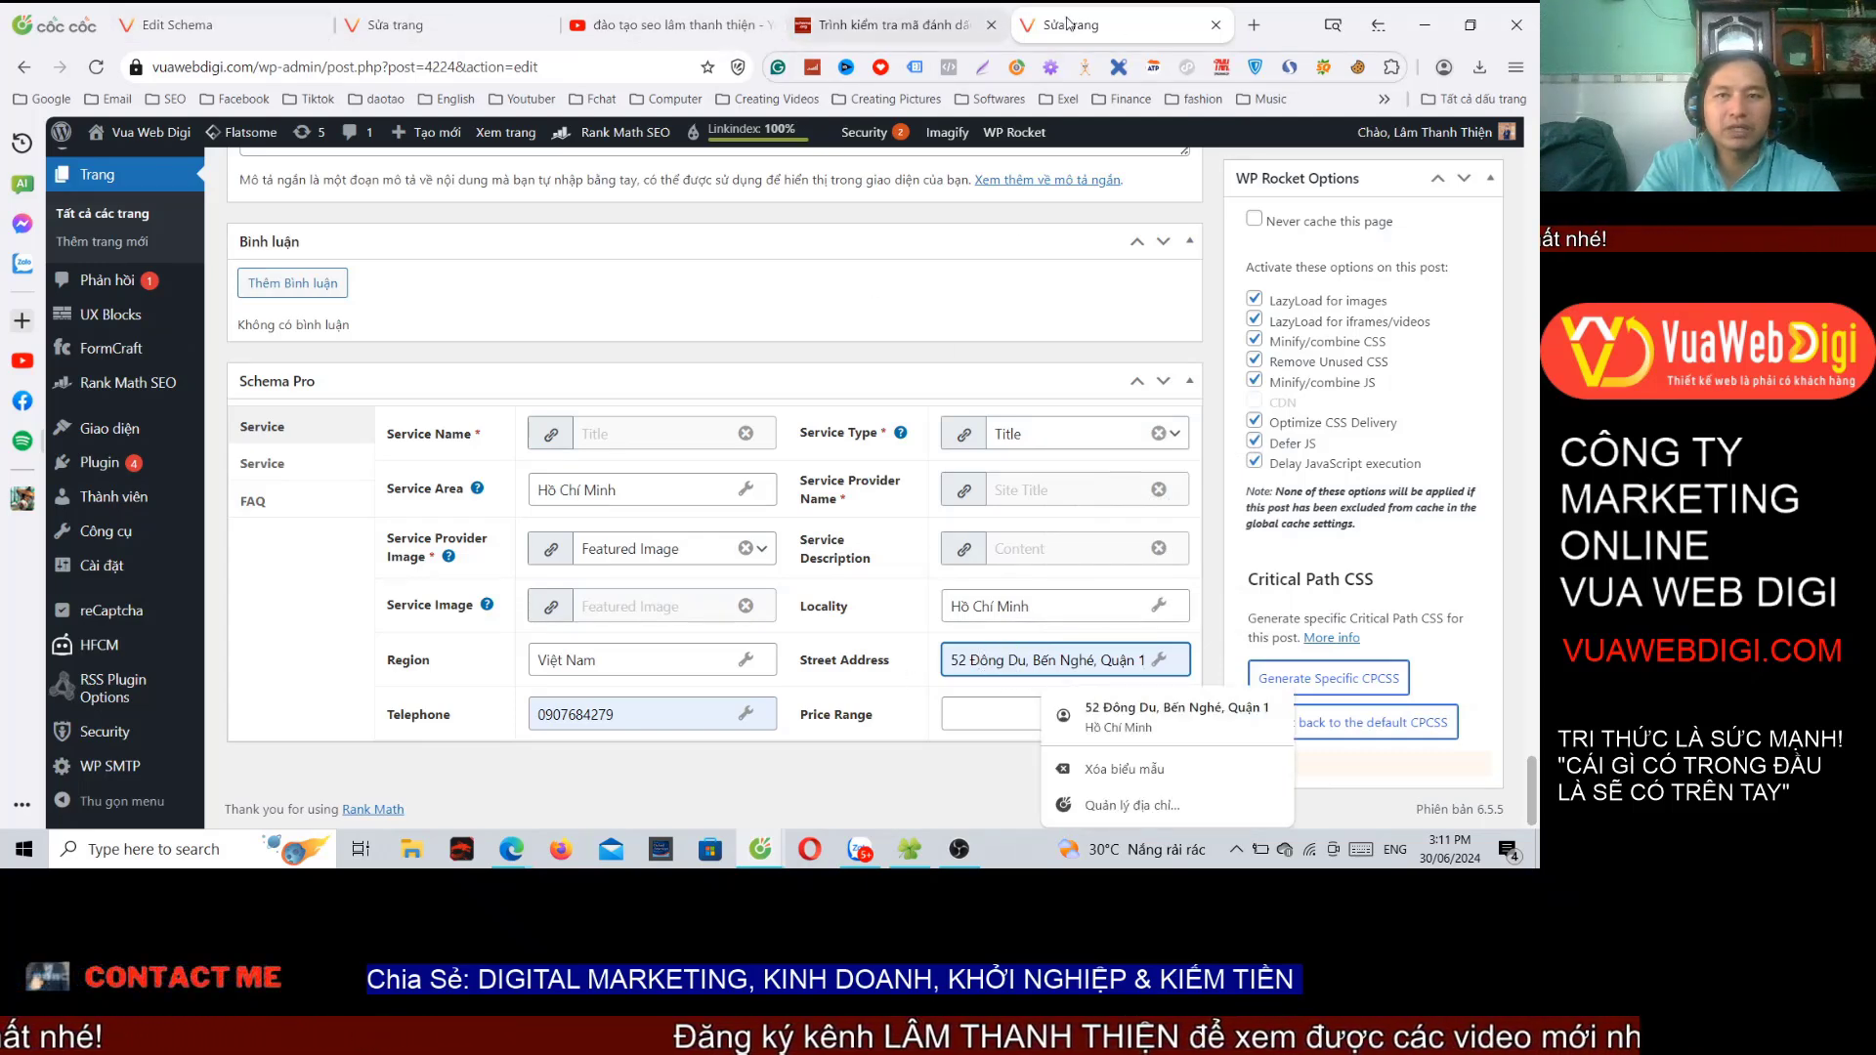
Step: Open vuawebdigi.com in a new tab and copy the 'Trụ sở' office address from its footer
{"action": "left_click", "coordinate": [1254, 25]}
{"action": "type", "text": "vuawebdigi.com"}
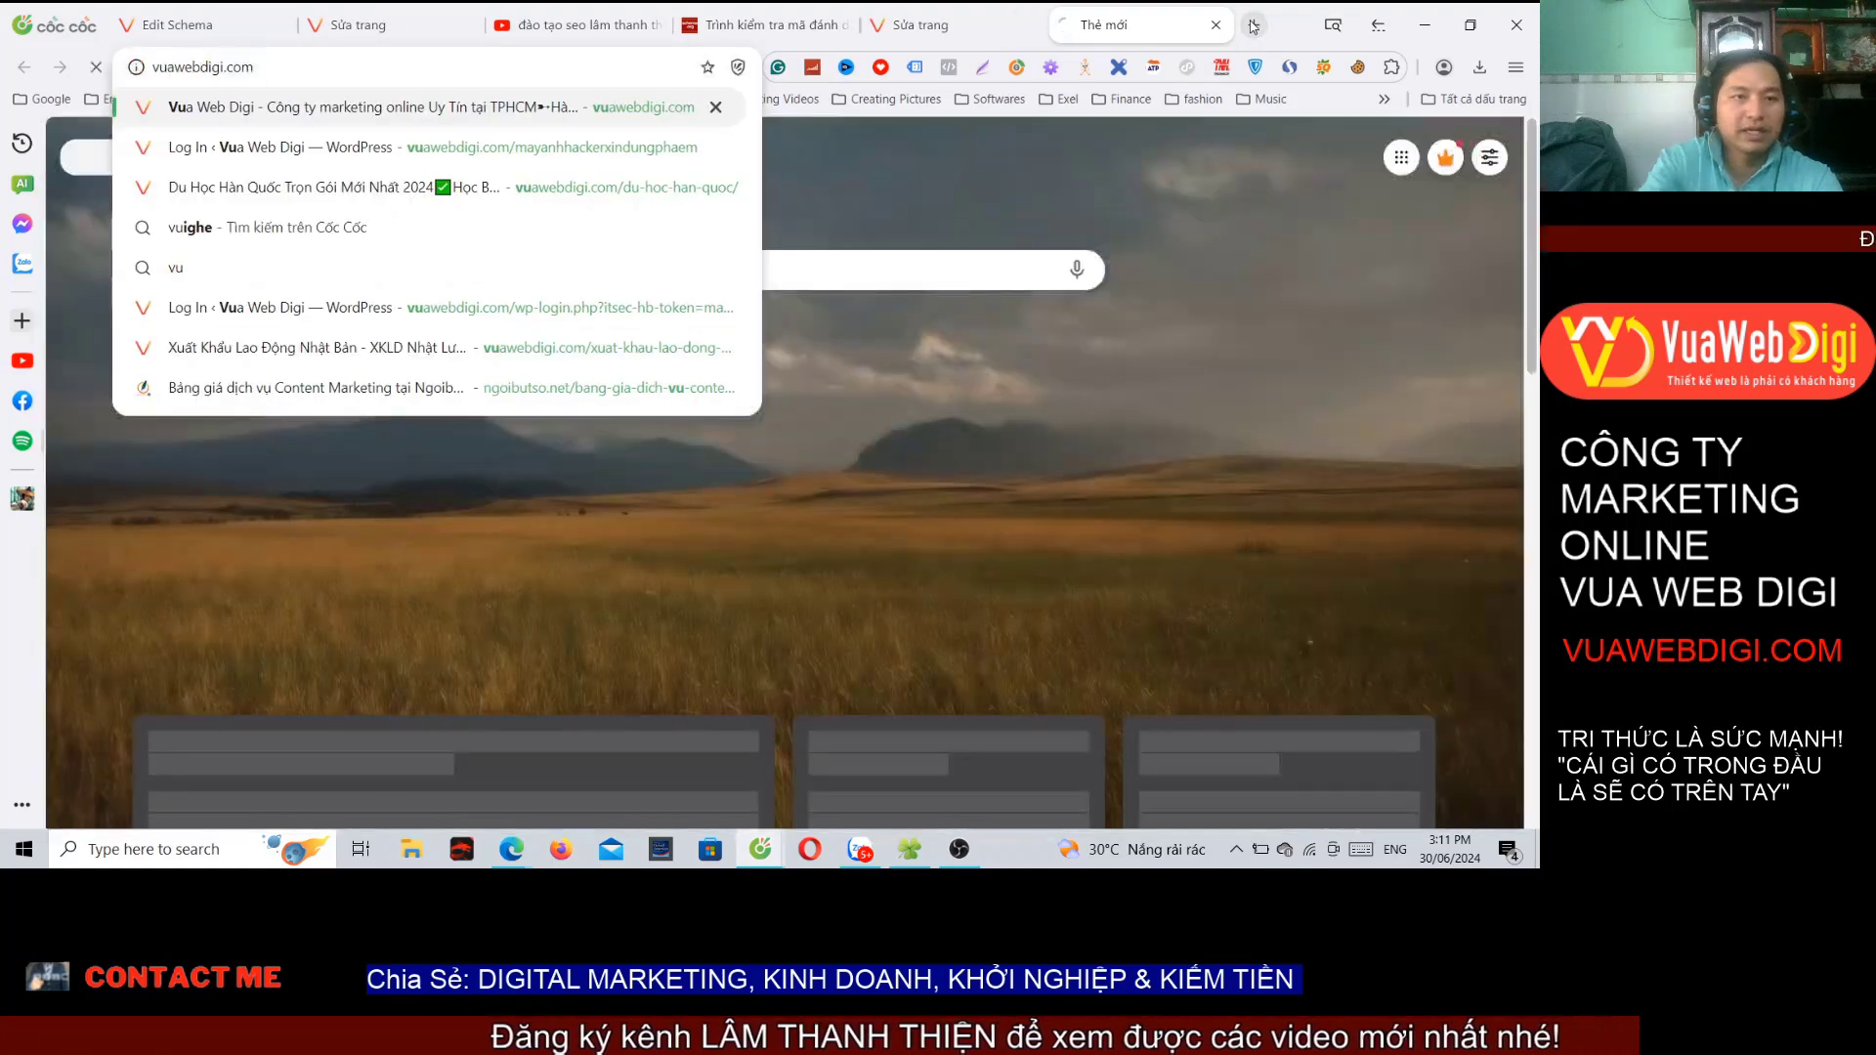
{"action": "key", "text": "Return"}
{"action": "scroll", "coordinate": [198, 640], "scroll_direction": "down", "scroll_amount": 5}
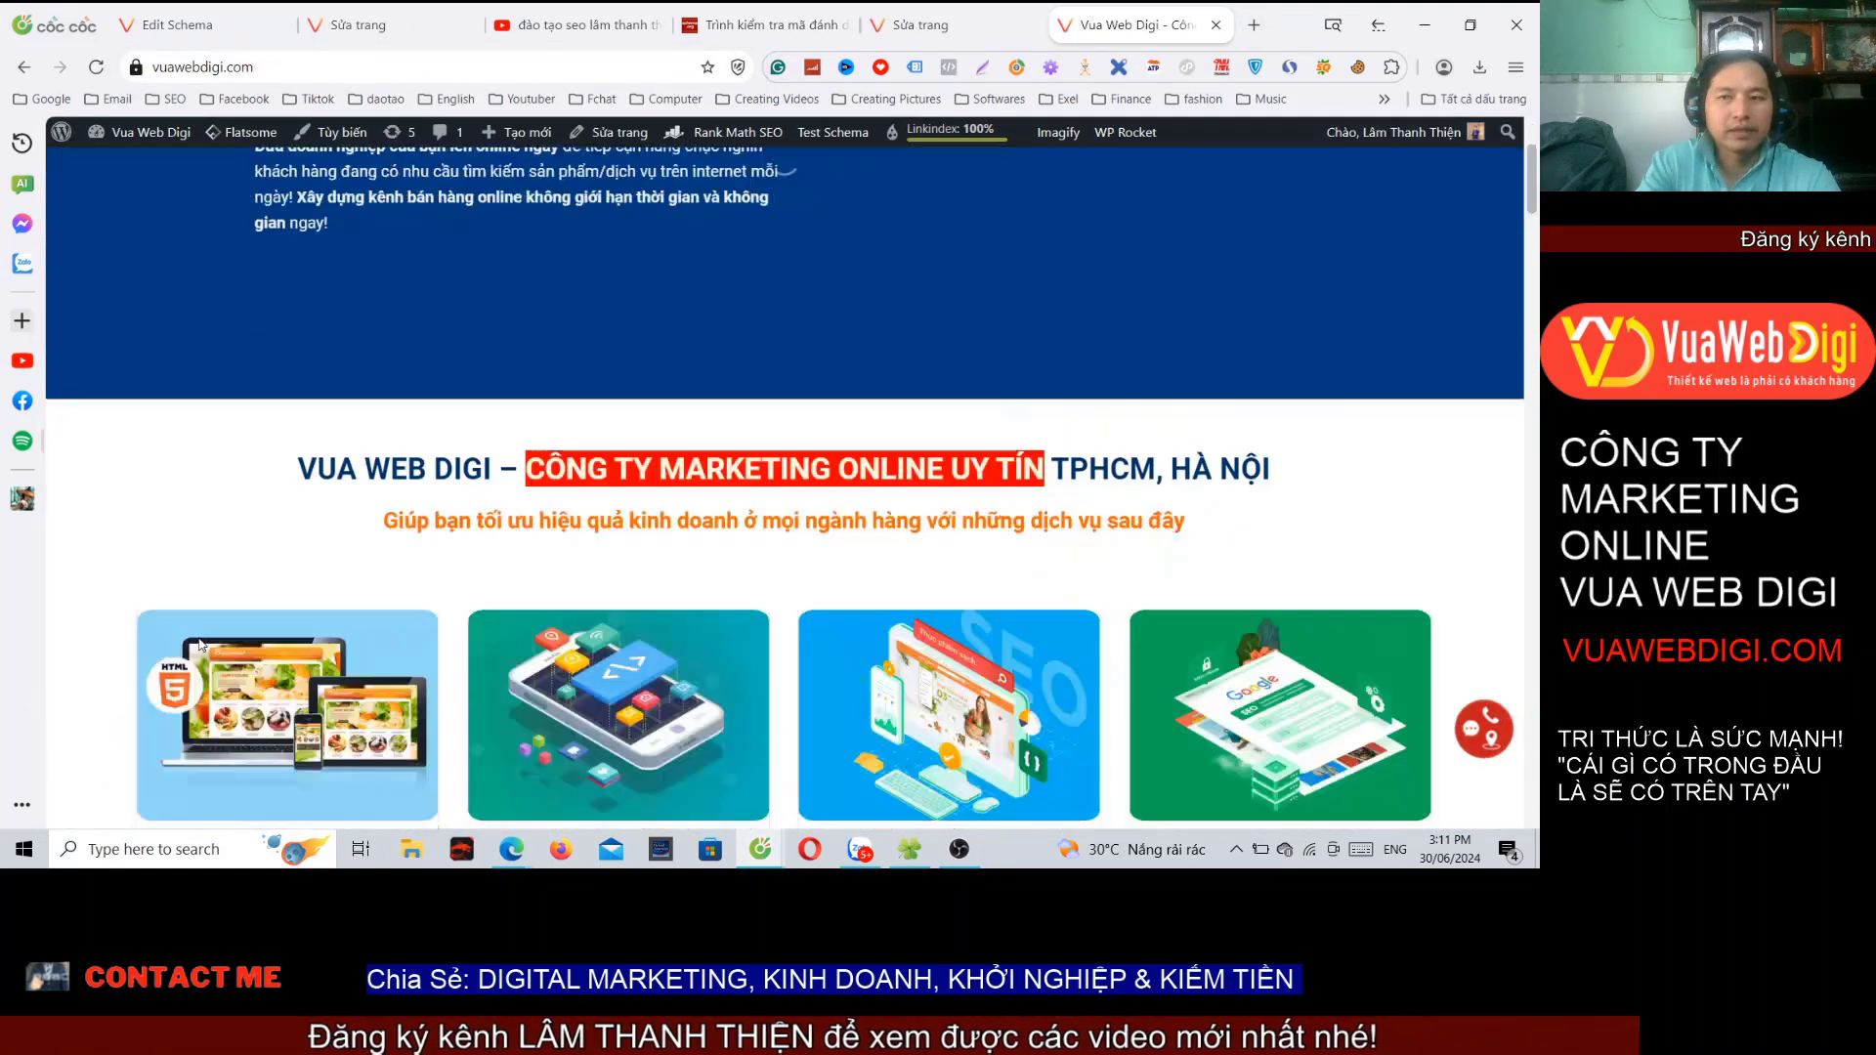
{"action": "scroll", "coordinate": [199, 644], "scroll_direction": "down", "scroll_amount": 15}
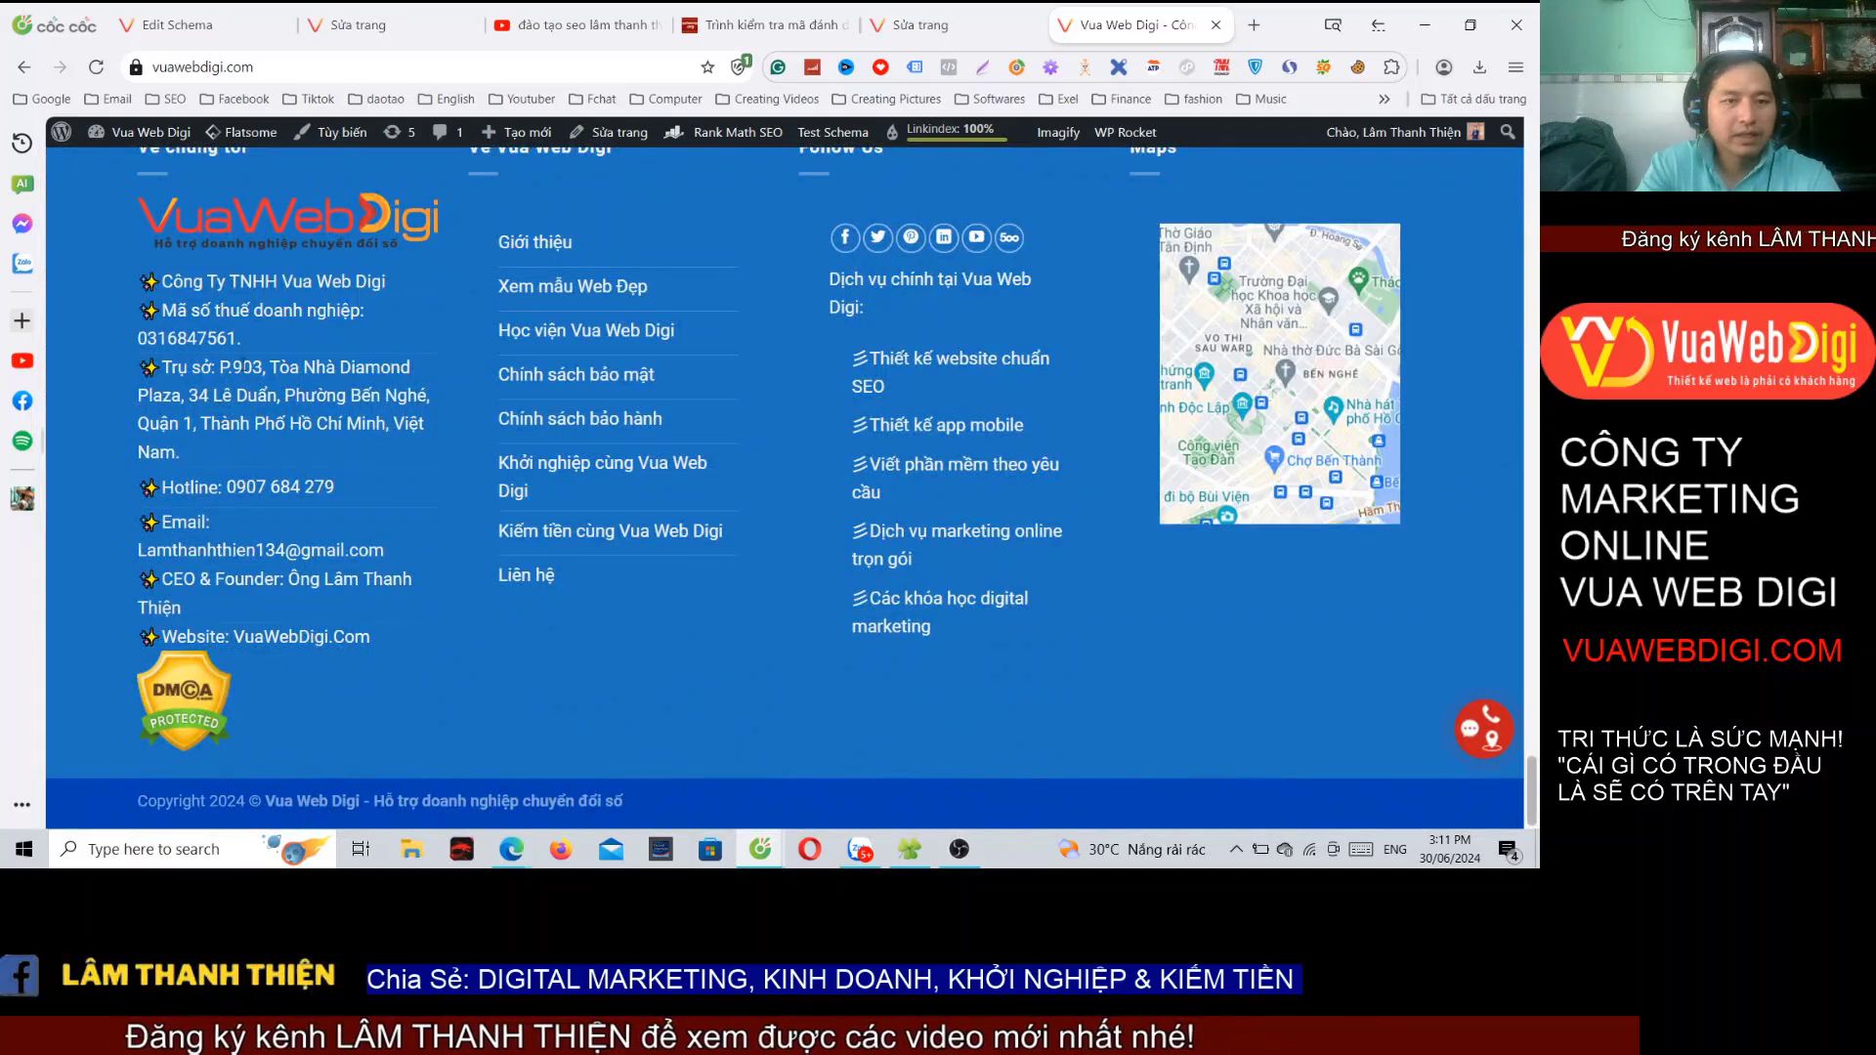
{"action": "left_click_drag", "start_coordinate": [220, 369], "coordinate": [281, 396]}
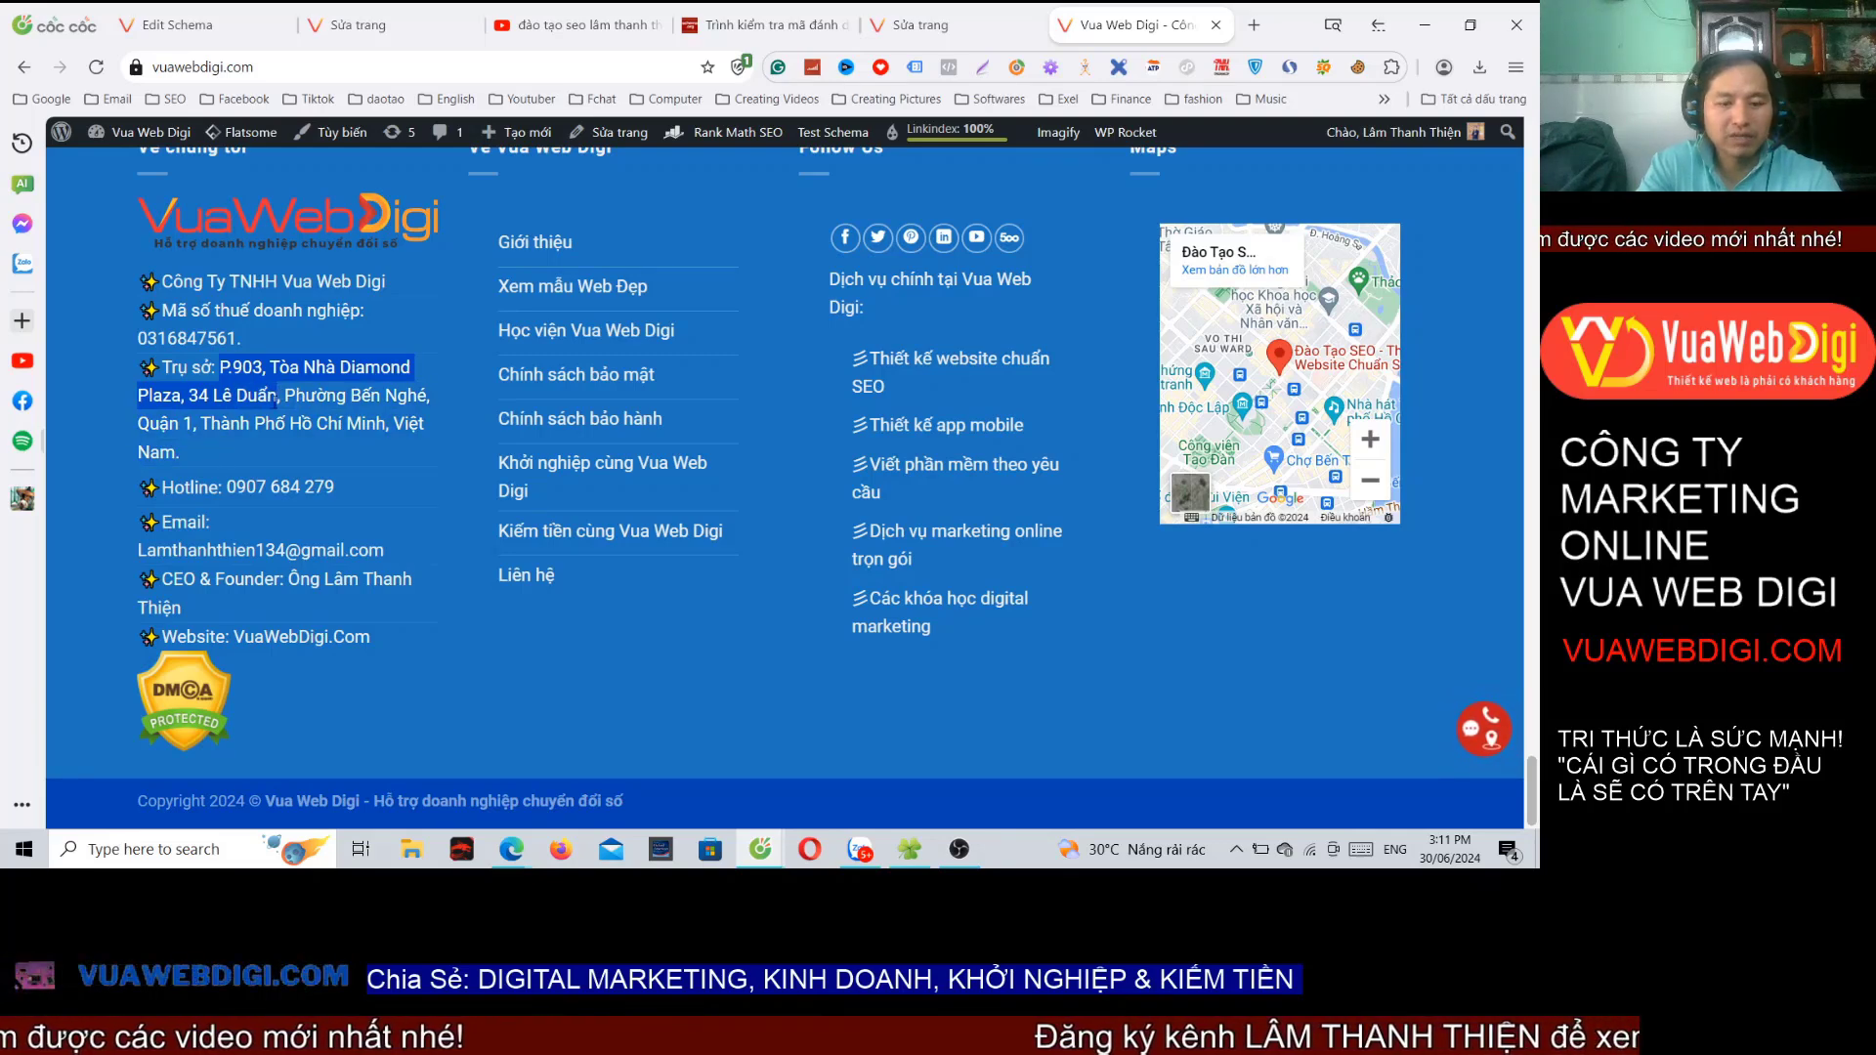
{"action": "left_click", "coordinate": [942, 38]}
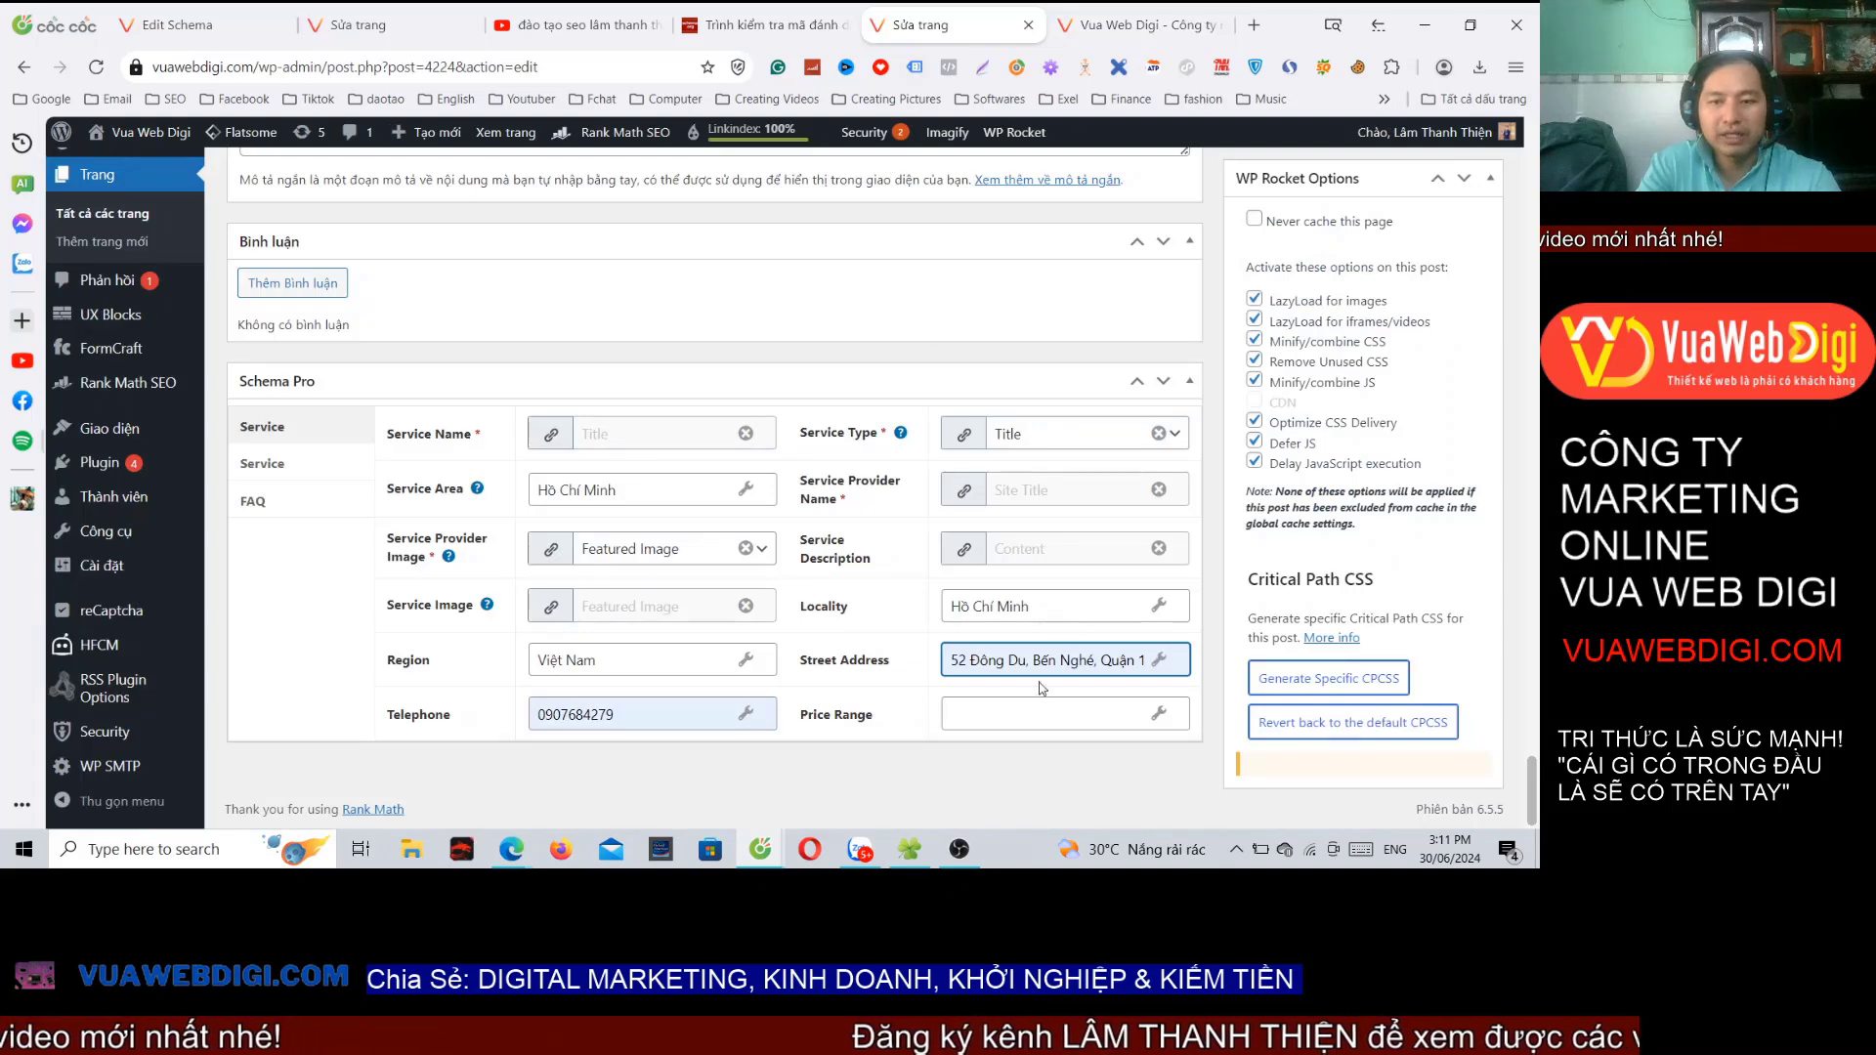
Step: Replace the Street Address value with the pasted office address
{"action": "key", "text": "ctrl+a"}
{"action": "type", "text": "P.903 Tòa Nhà Diamond Plaza, 34 Lê Duẩn"}
{"action": "left_click", "coordinate": [811, 739]}
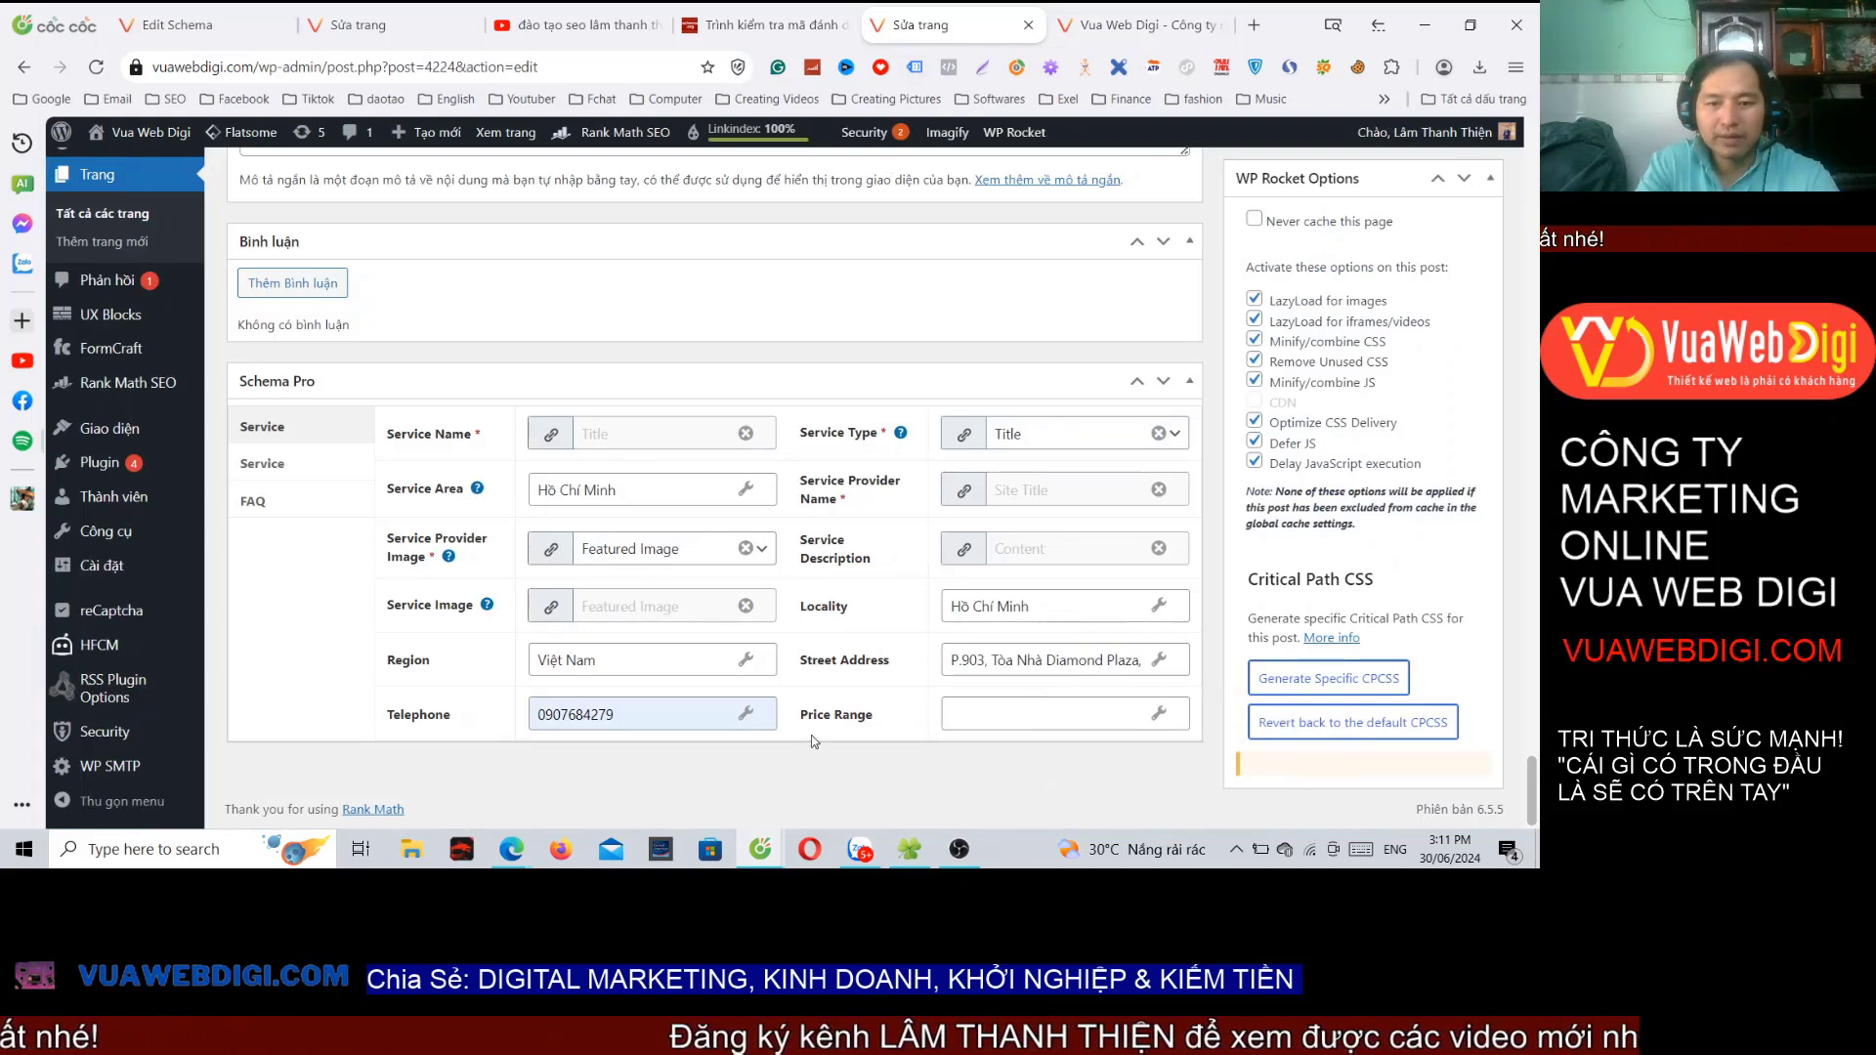
{"action": "left_click", "coordinate": [987, 723]}
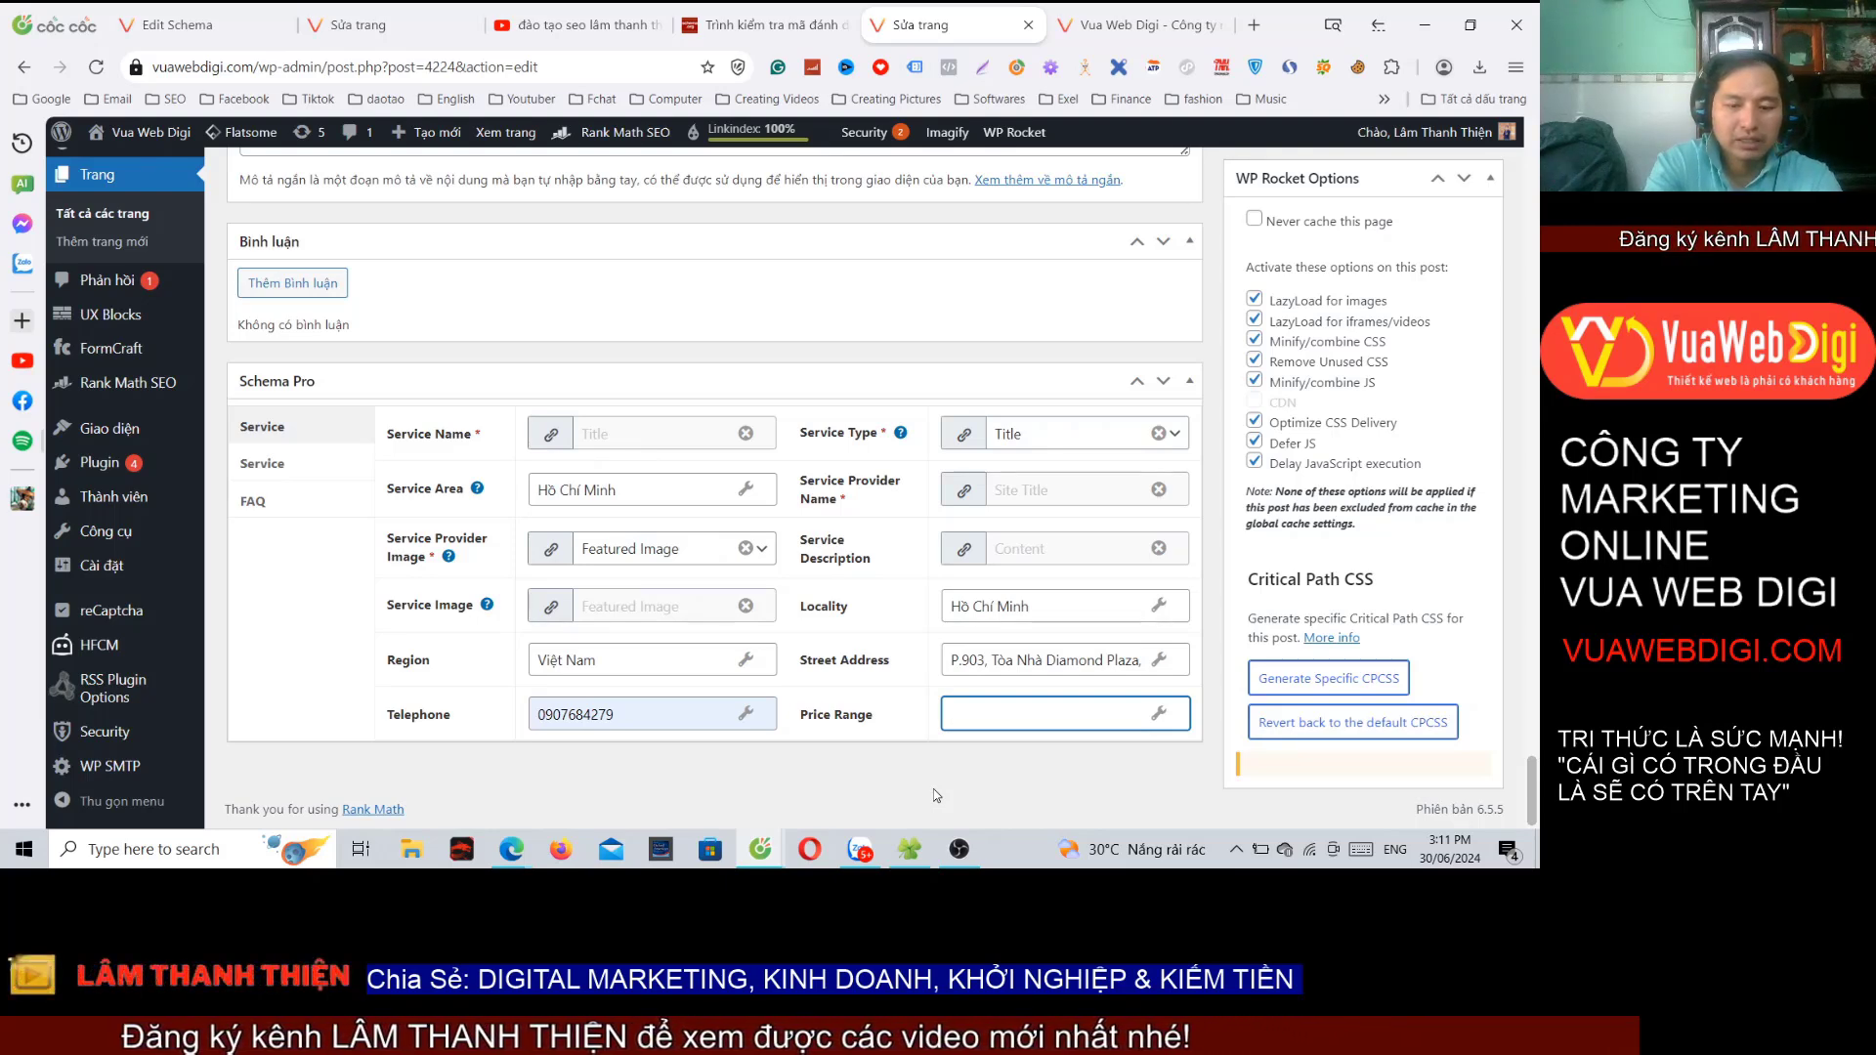
{"action": "type", "text": "100000"}
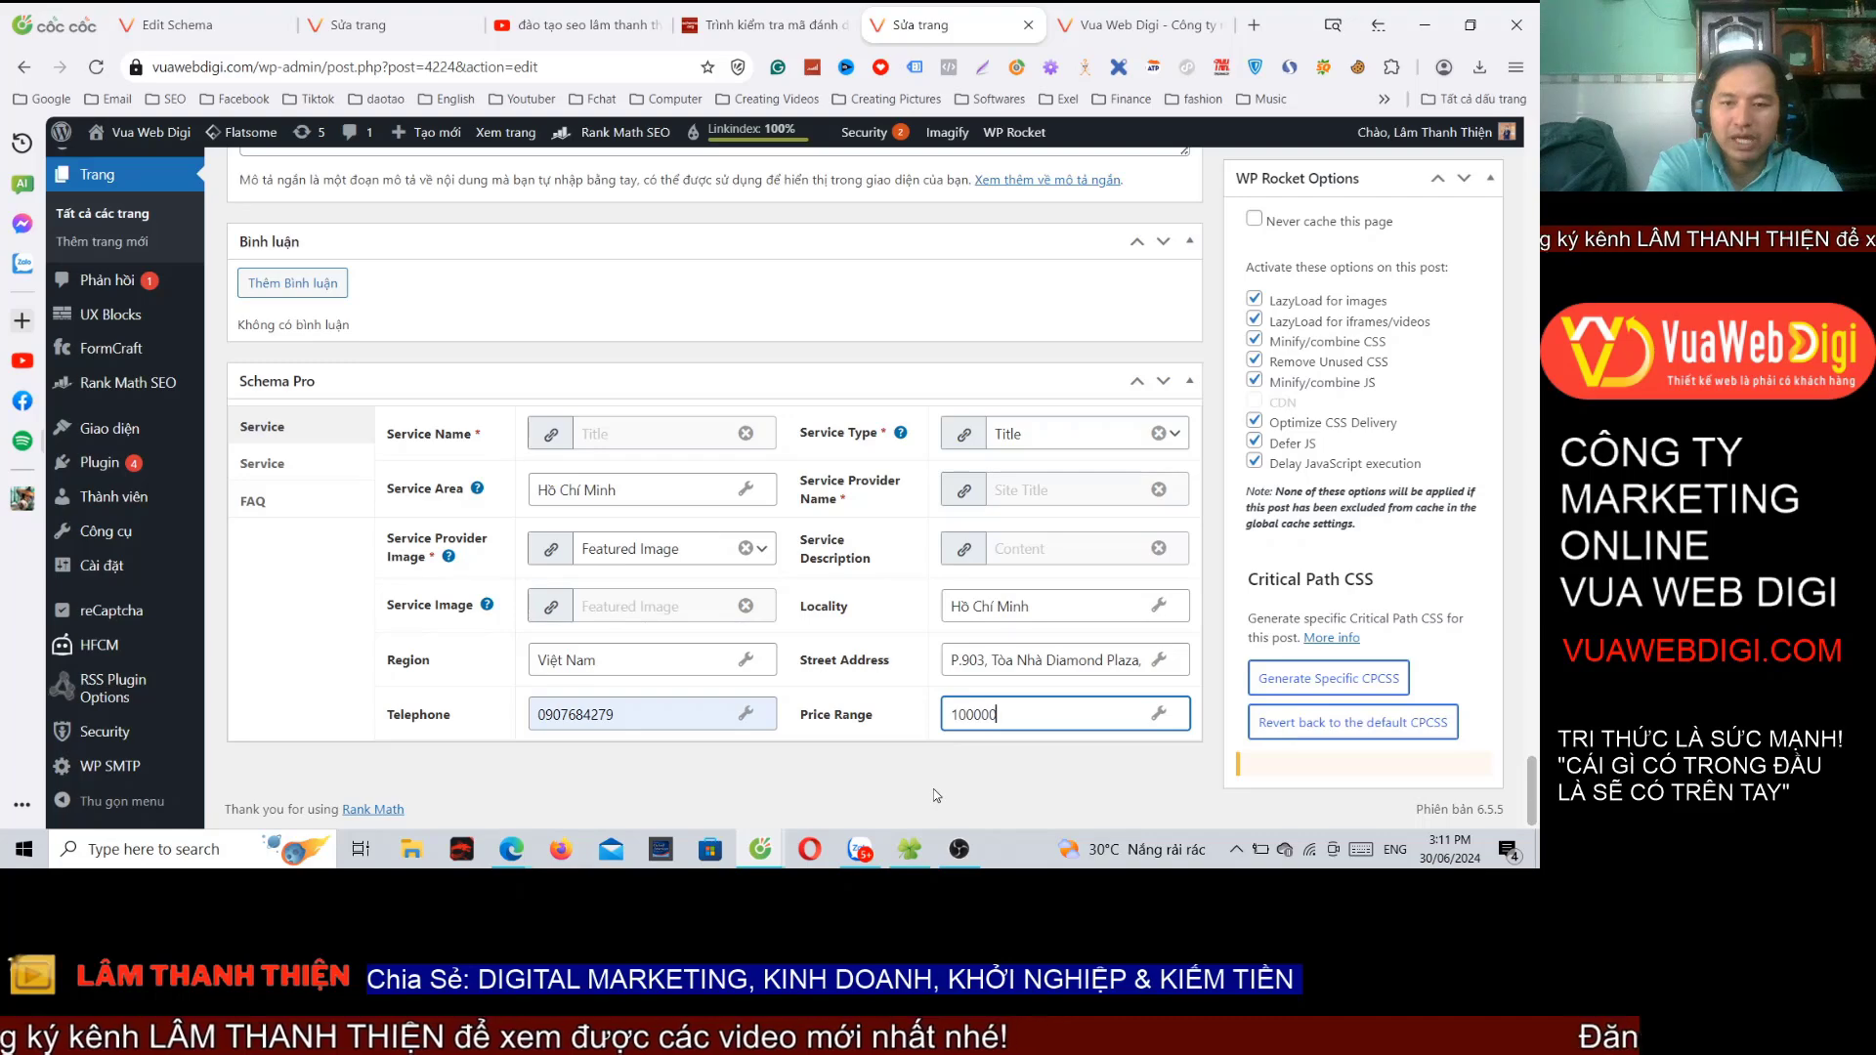
{"action": "left_click_drag", "start_coordinate": [973, 715], "coordinate": [1023, 710]}
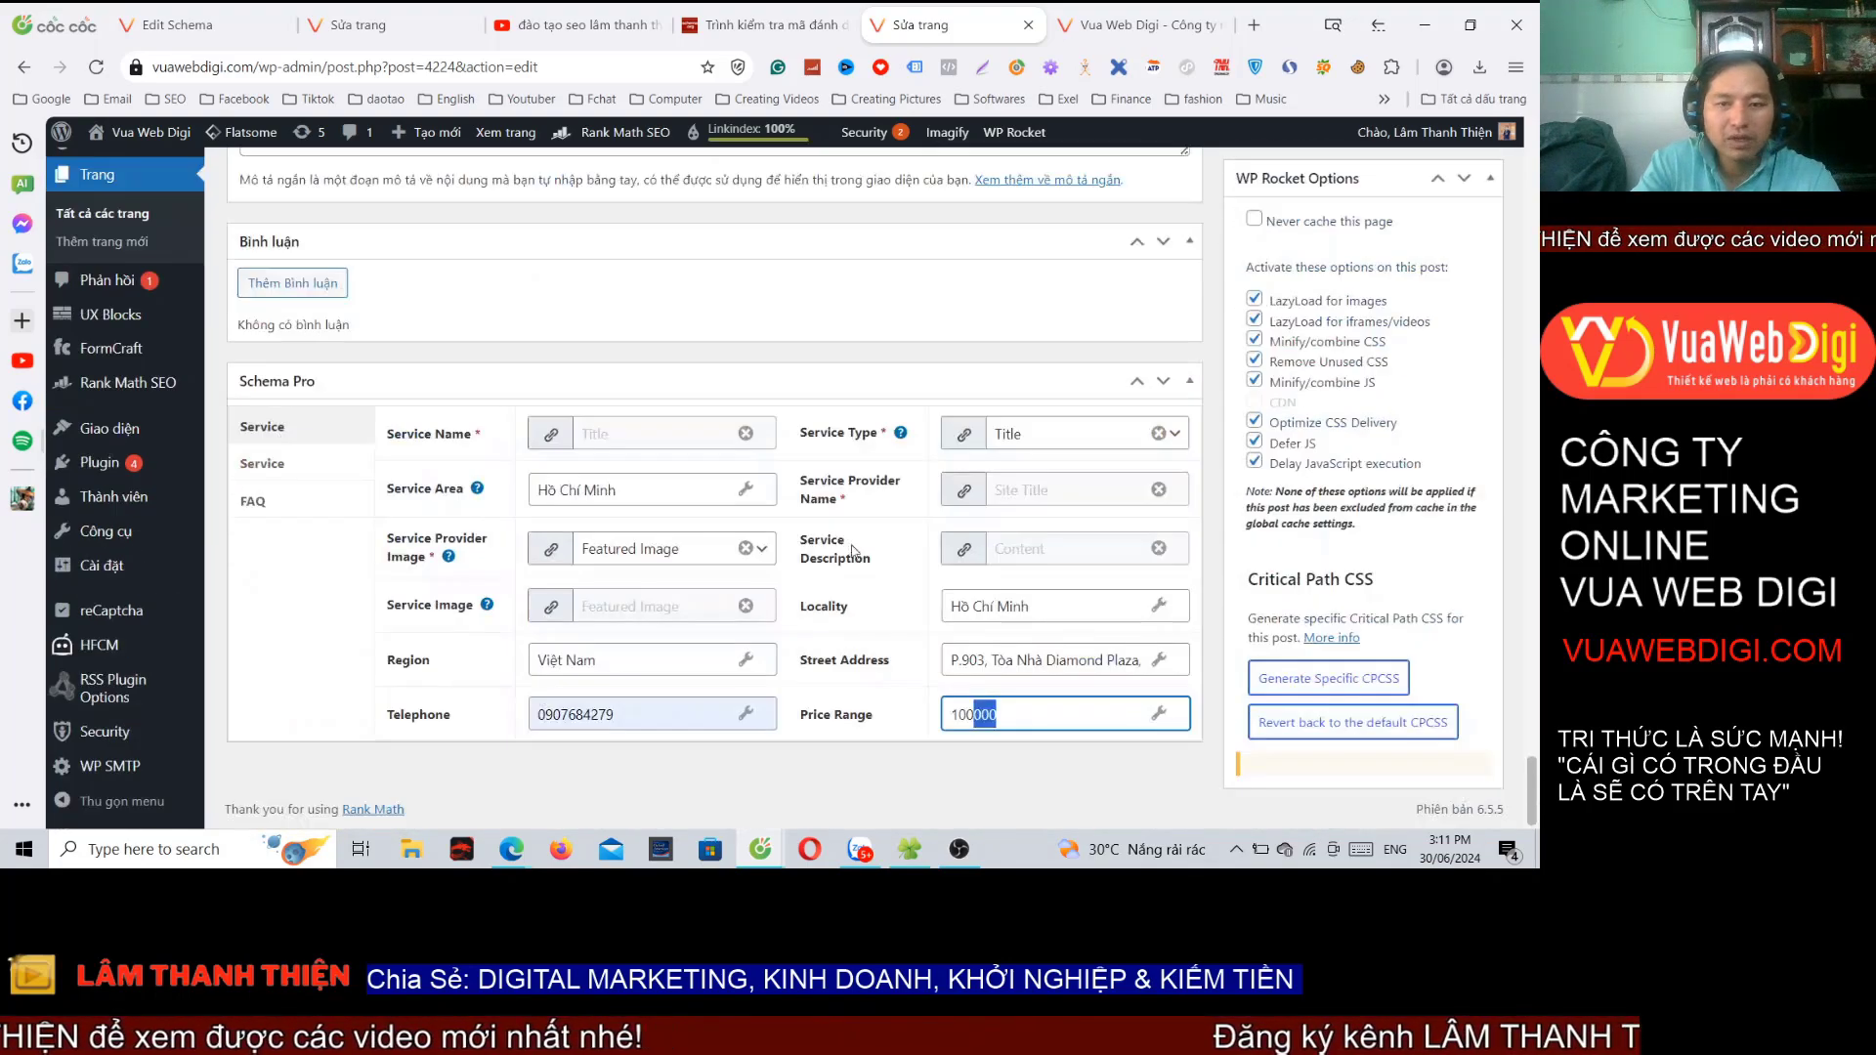
{"action": "left_click", "coordinate": [967, 717]}
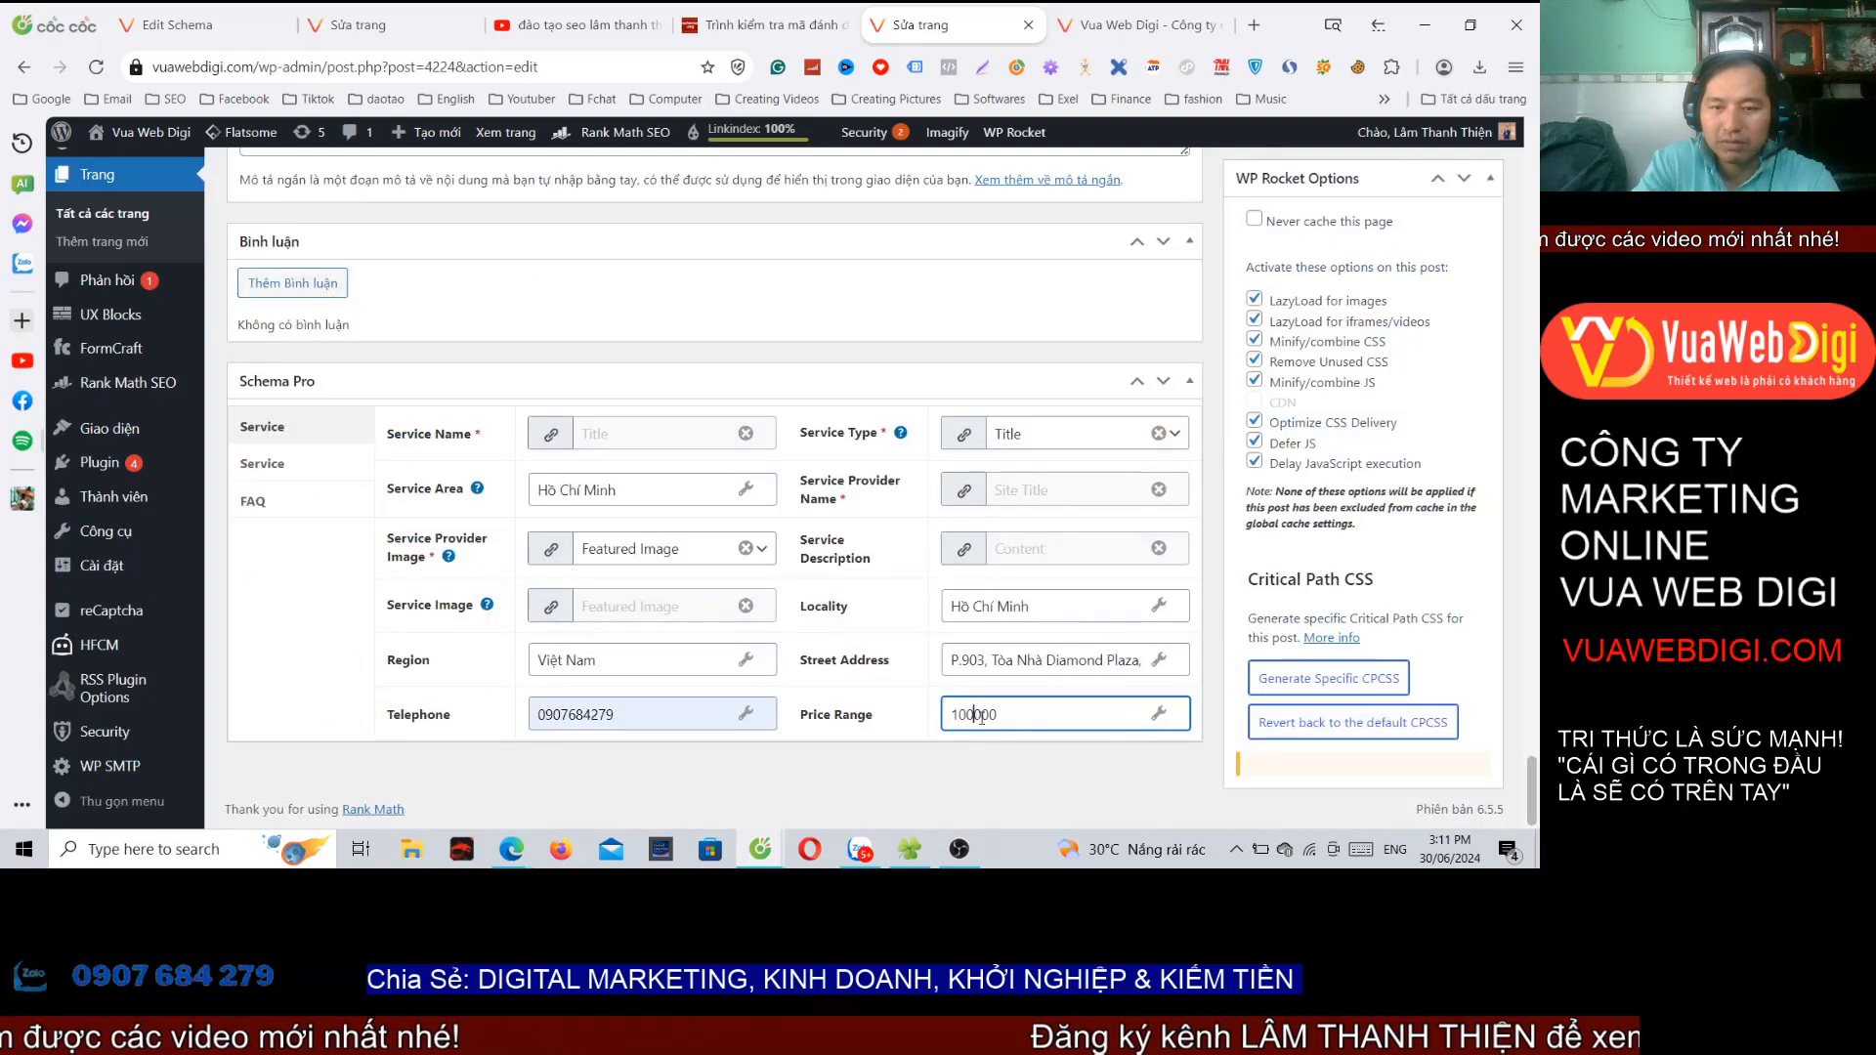
{"action": "left_click_drag", "start_coordinate": [980, 718], "coordinate": [1010, 716]}
{"action": "left_click", "coordinate": [1020, 717]}
{"action": "left_click", "coordinate": [1032, 716]}
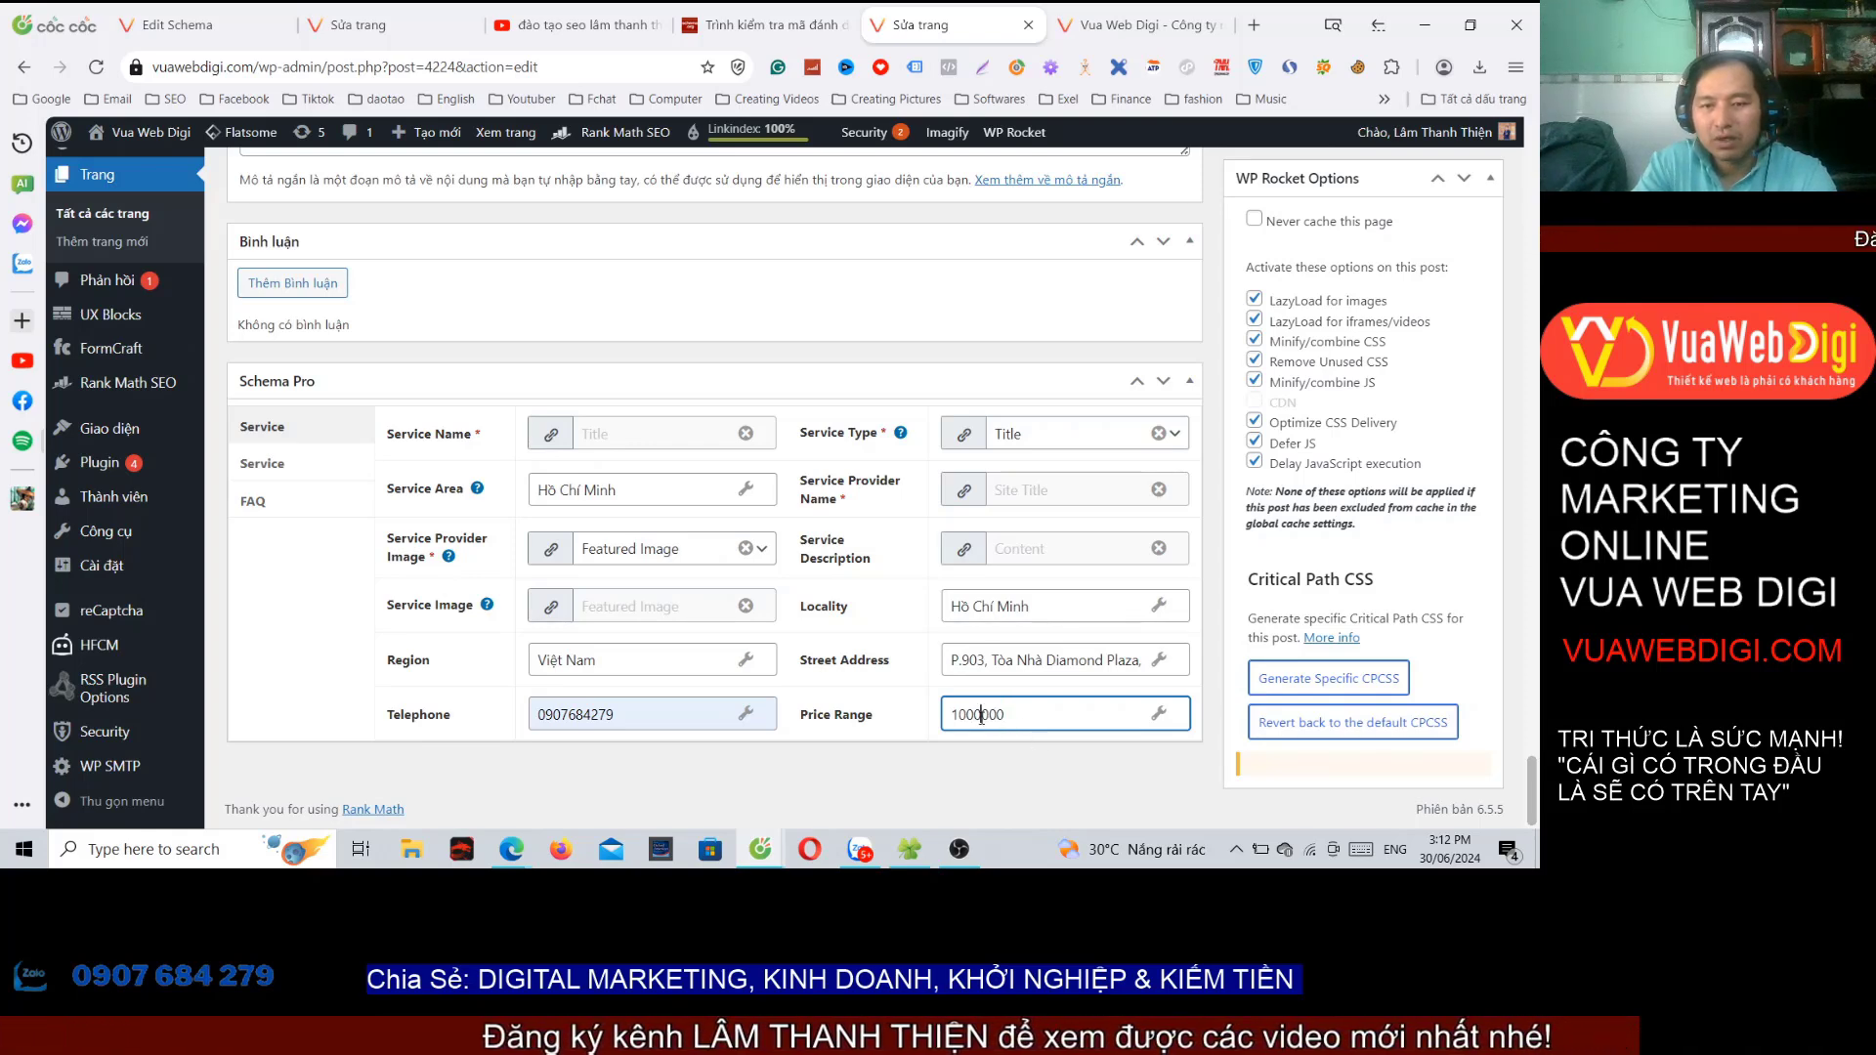
{"action": "double_click", "coordinate": [1006, 716]}
{"action": "left_click", "coordinate": [1041, 714]}
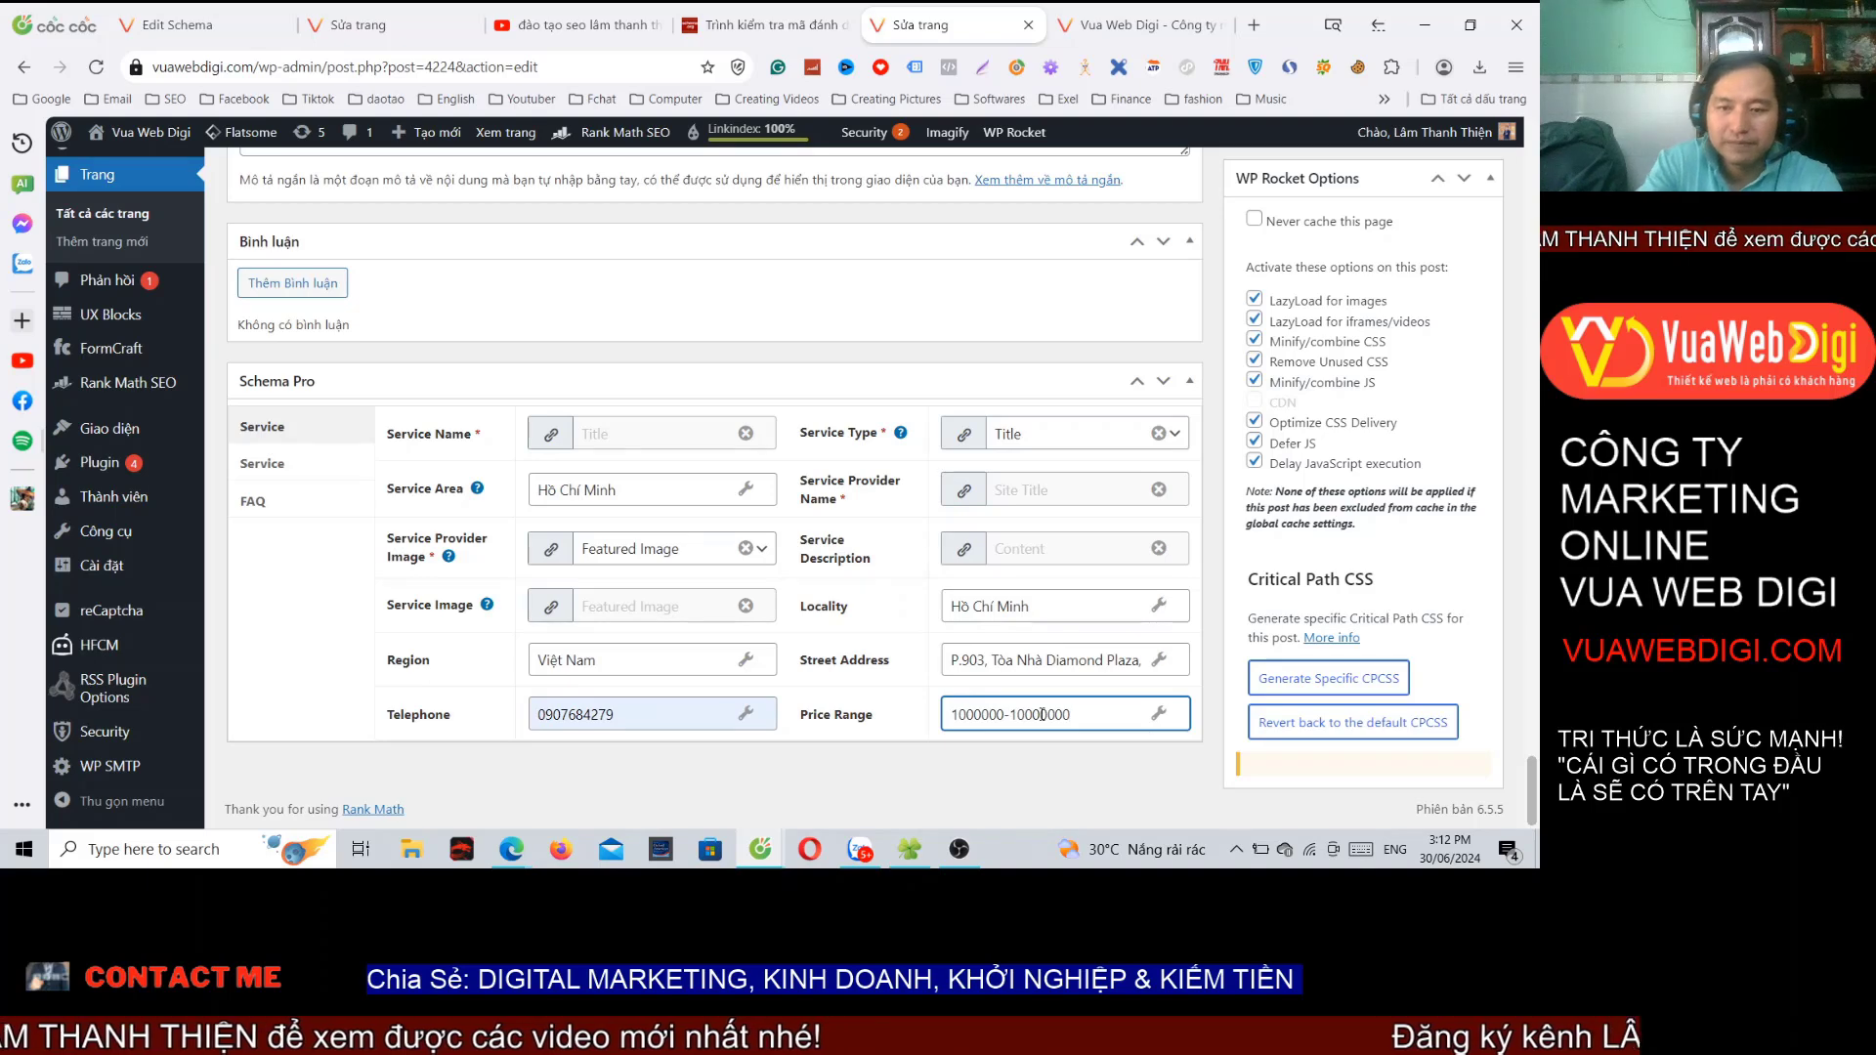
{"action": "left_click_drag", "start_coordinate": [1047, 714], "coordinate": [1070, 714]}
{"action": "left_click", "coordinate": [1033, 714]}
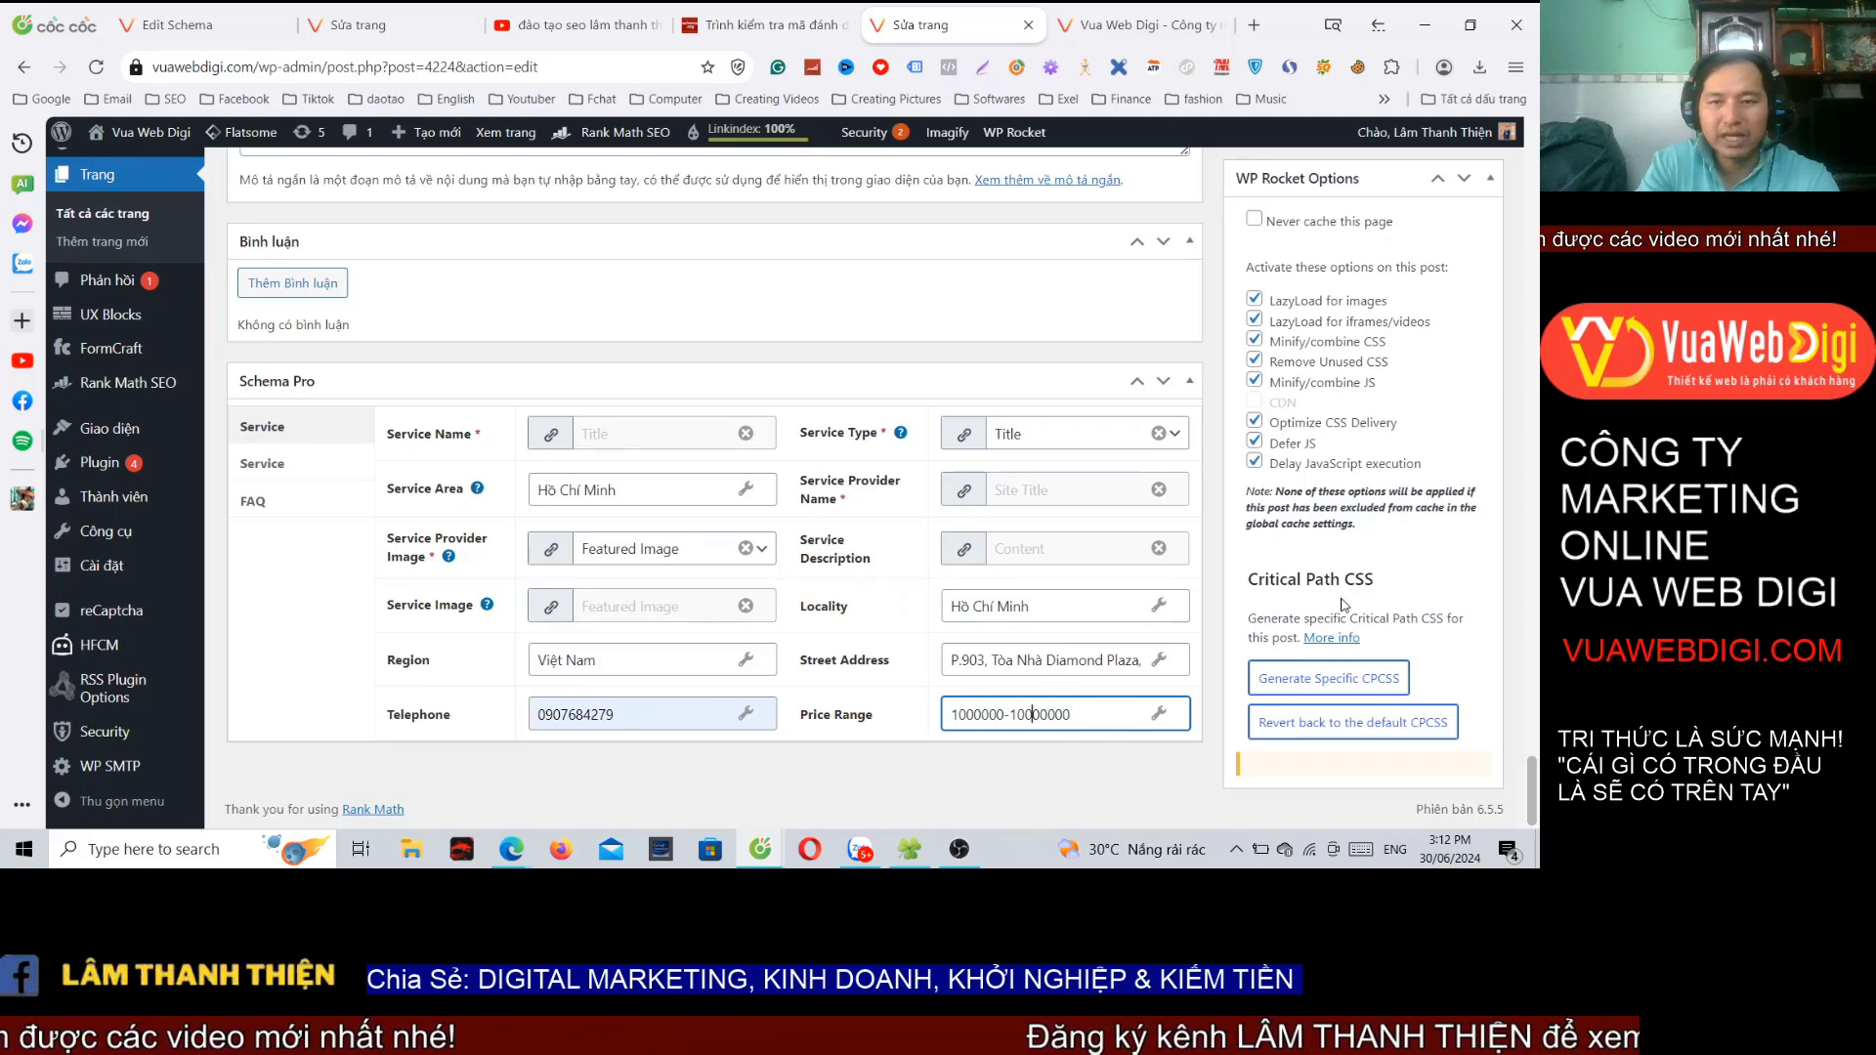
{"action": "scroll", "coordinate": [1341, 604], "scroll_direction": "up", "scroll_amount": 10}
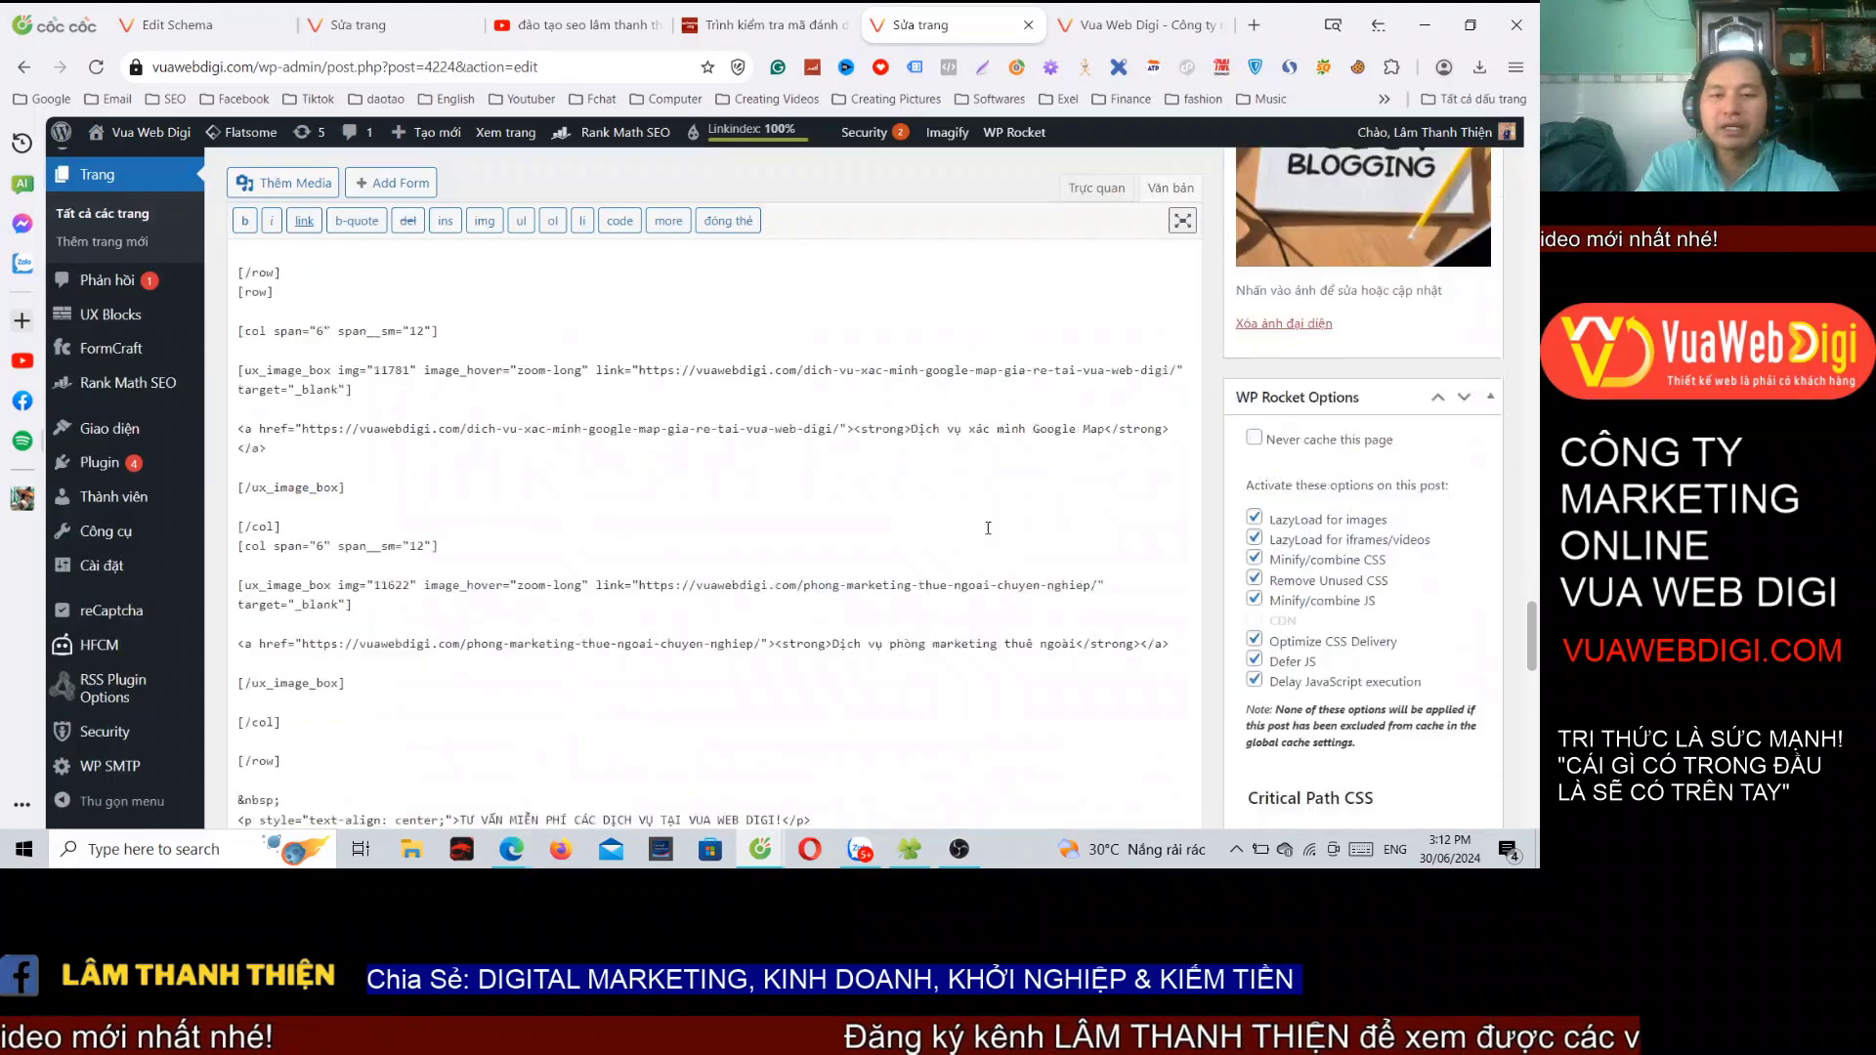
{"action": "scroll", "coordinate": [988, 528], "scroll_direction": "down", "scroll_amount": 10}
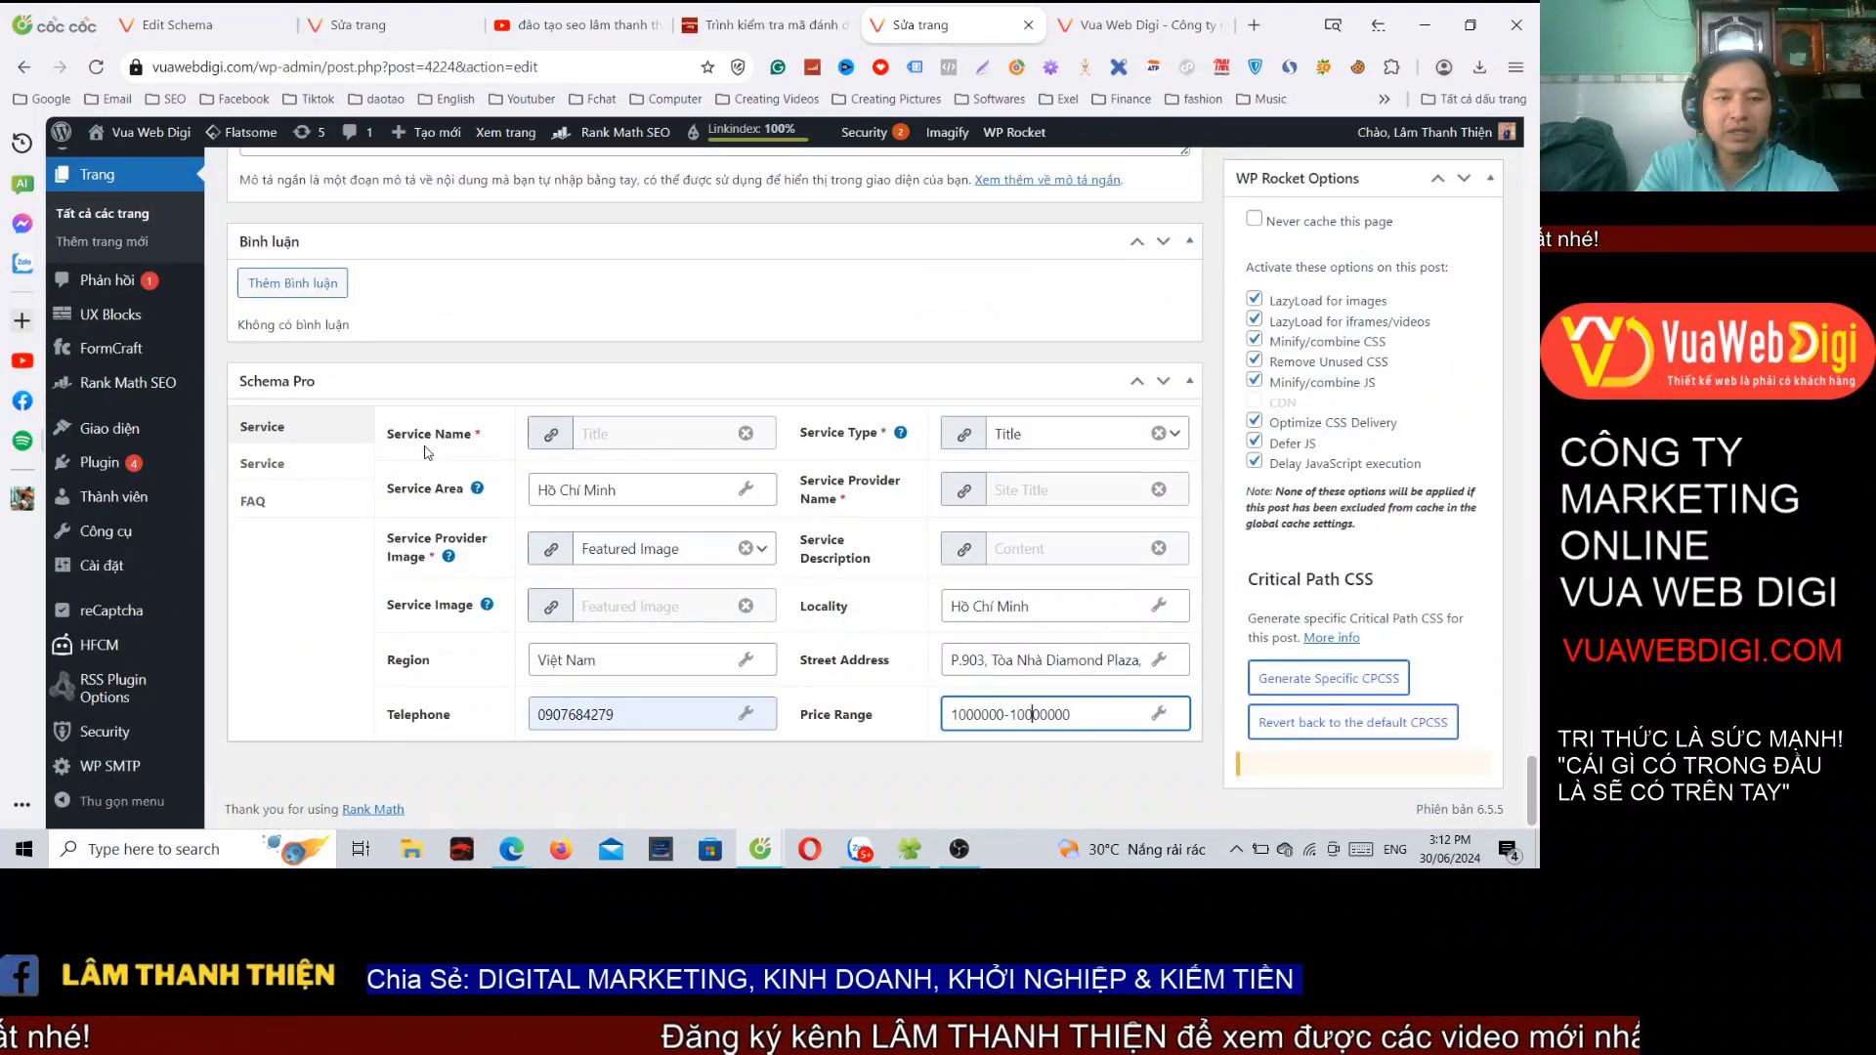
Step: Compare the first Service schema's filled fields with the second schema's empty fields
{"action": "left_click", "coordinate": [304, 469]}
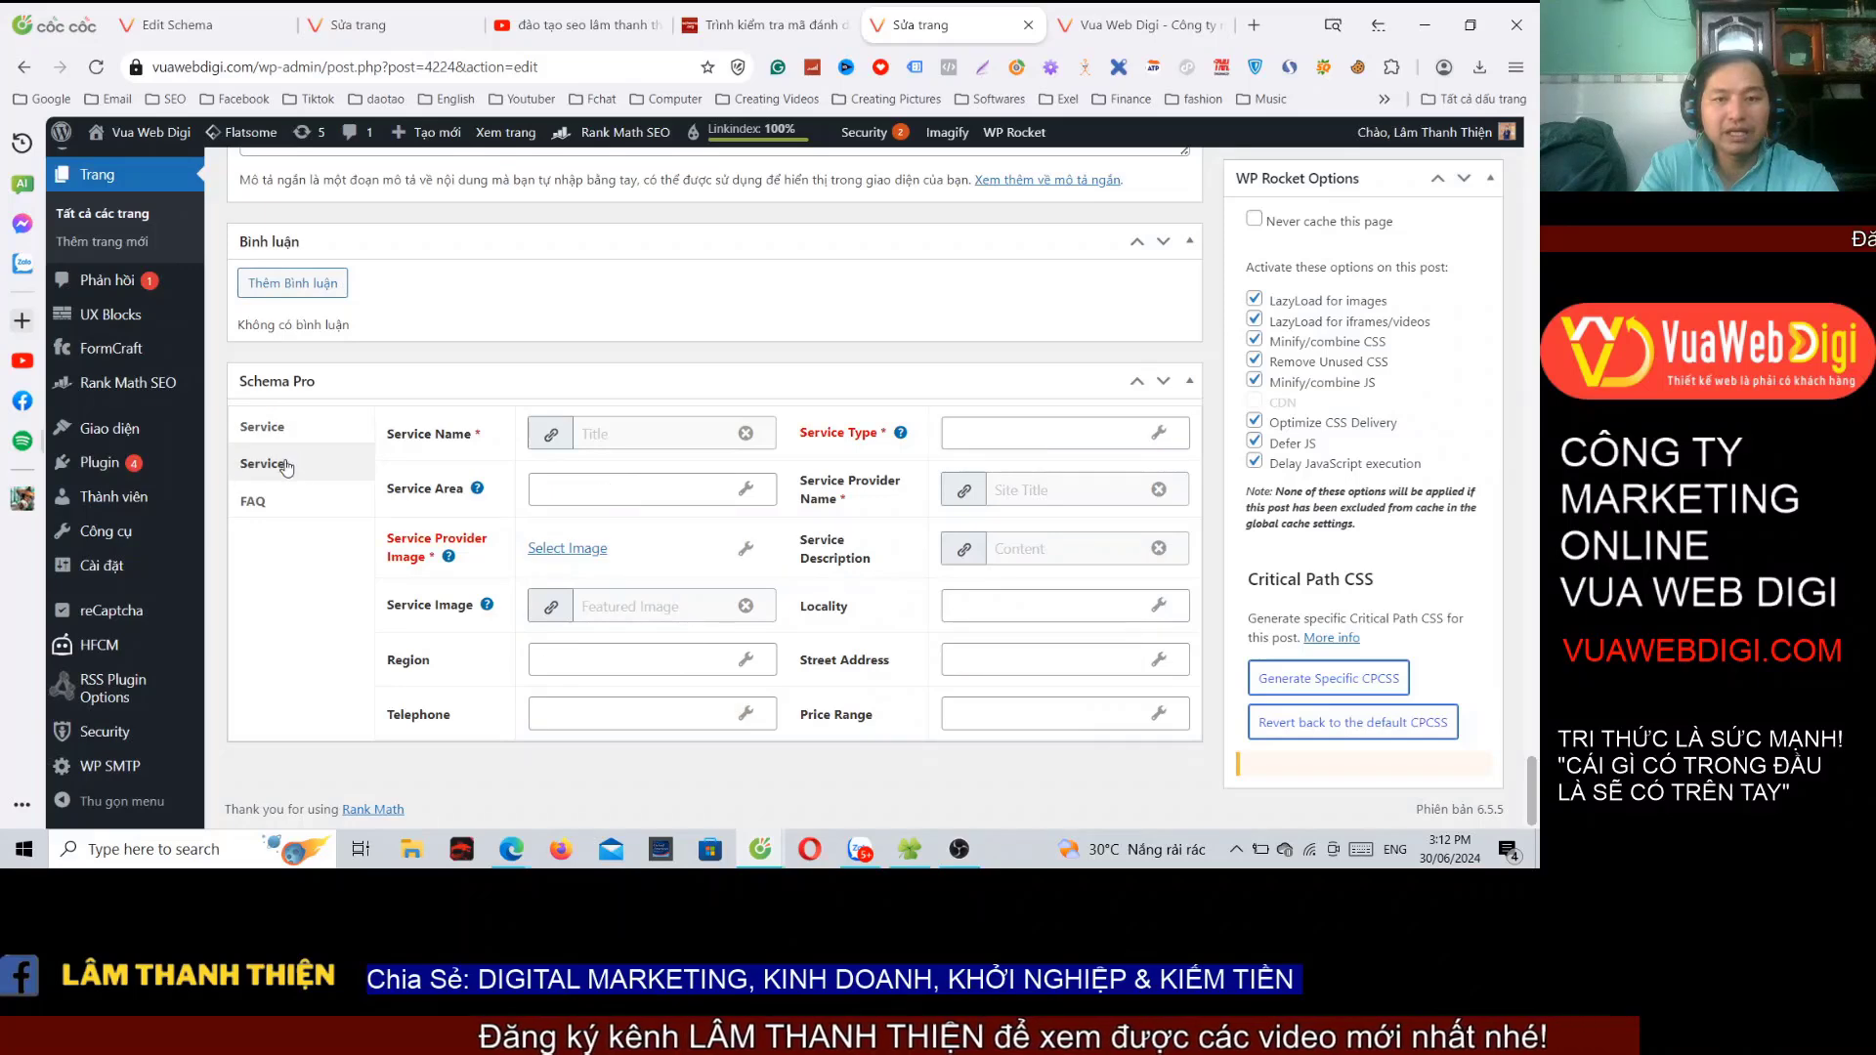
{"action": "left_click", "coordinate": [310, 433]}
{"action": "left_click", "coordinate": [294, 468]}
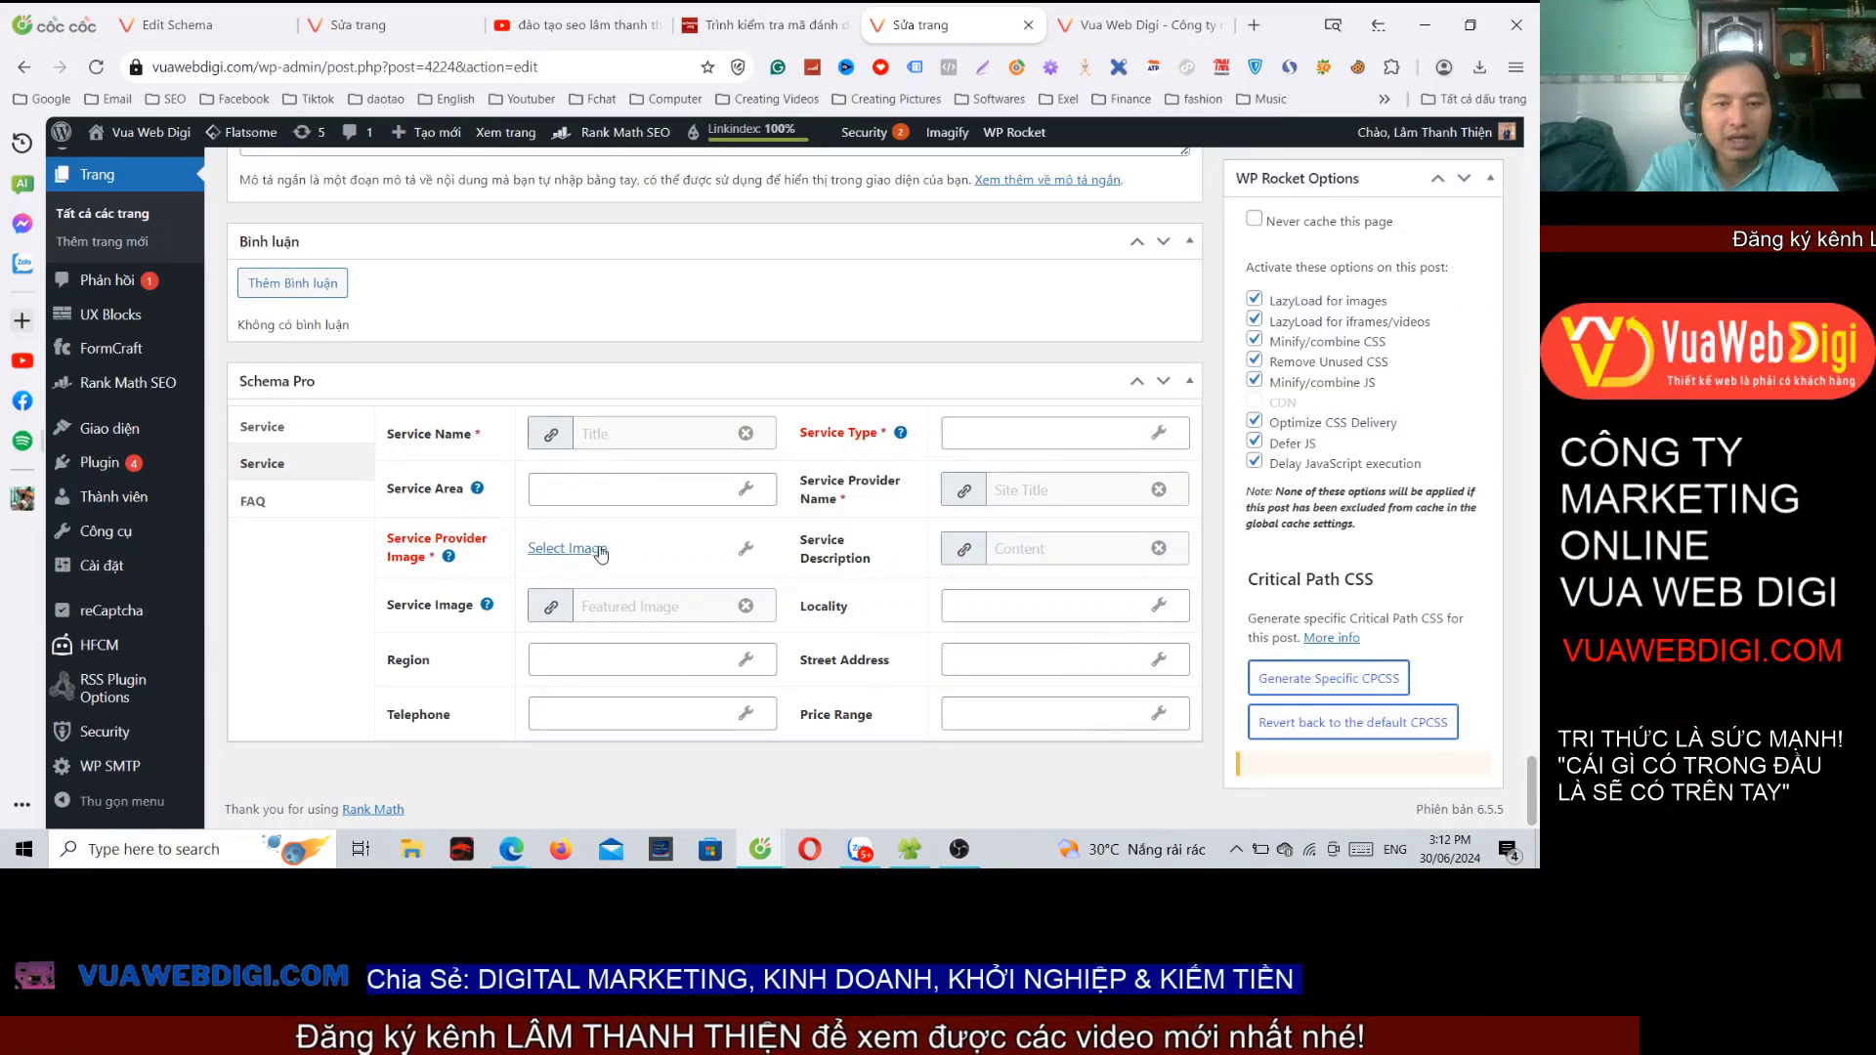
{"action": "left_click", "coordinate": [303, 430]}
{"action": "left_click", "coordinate": [294, 466]}
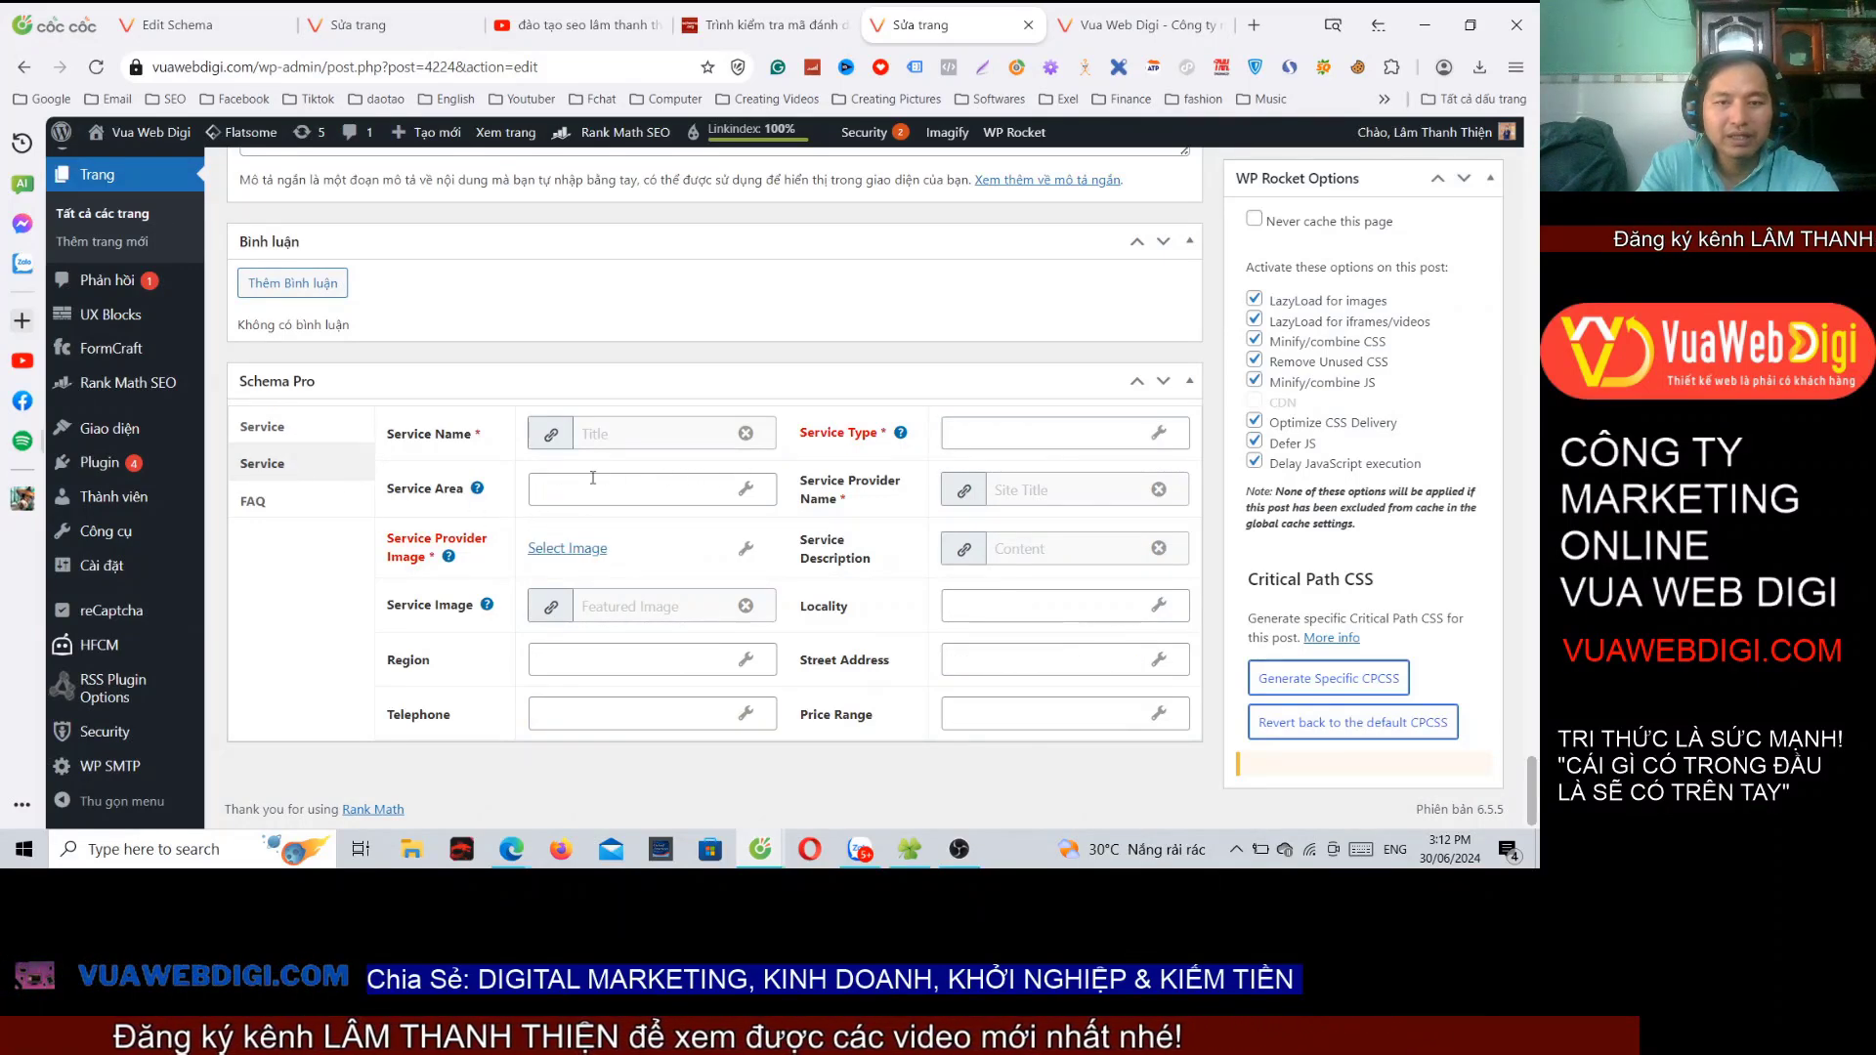
{"action": "left_click", "coordinate": [293, 433]}
{"action": "left_click", "coordinate": [310, 471]}
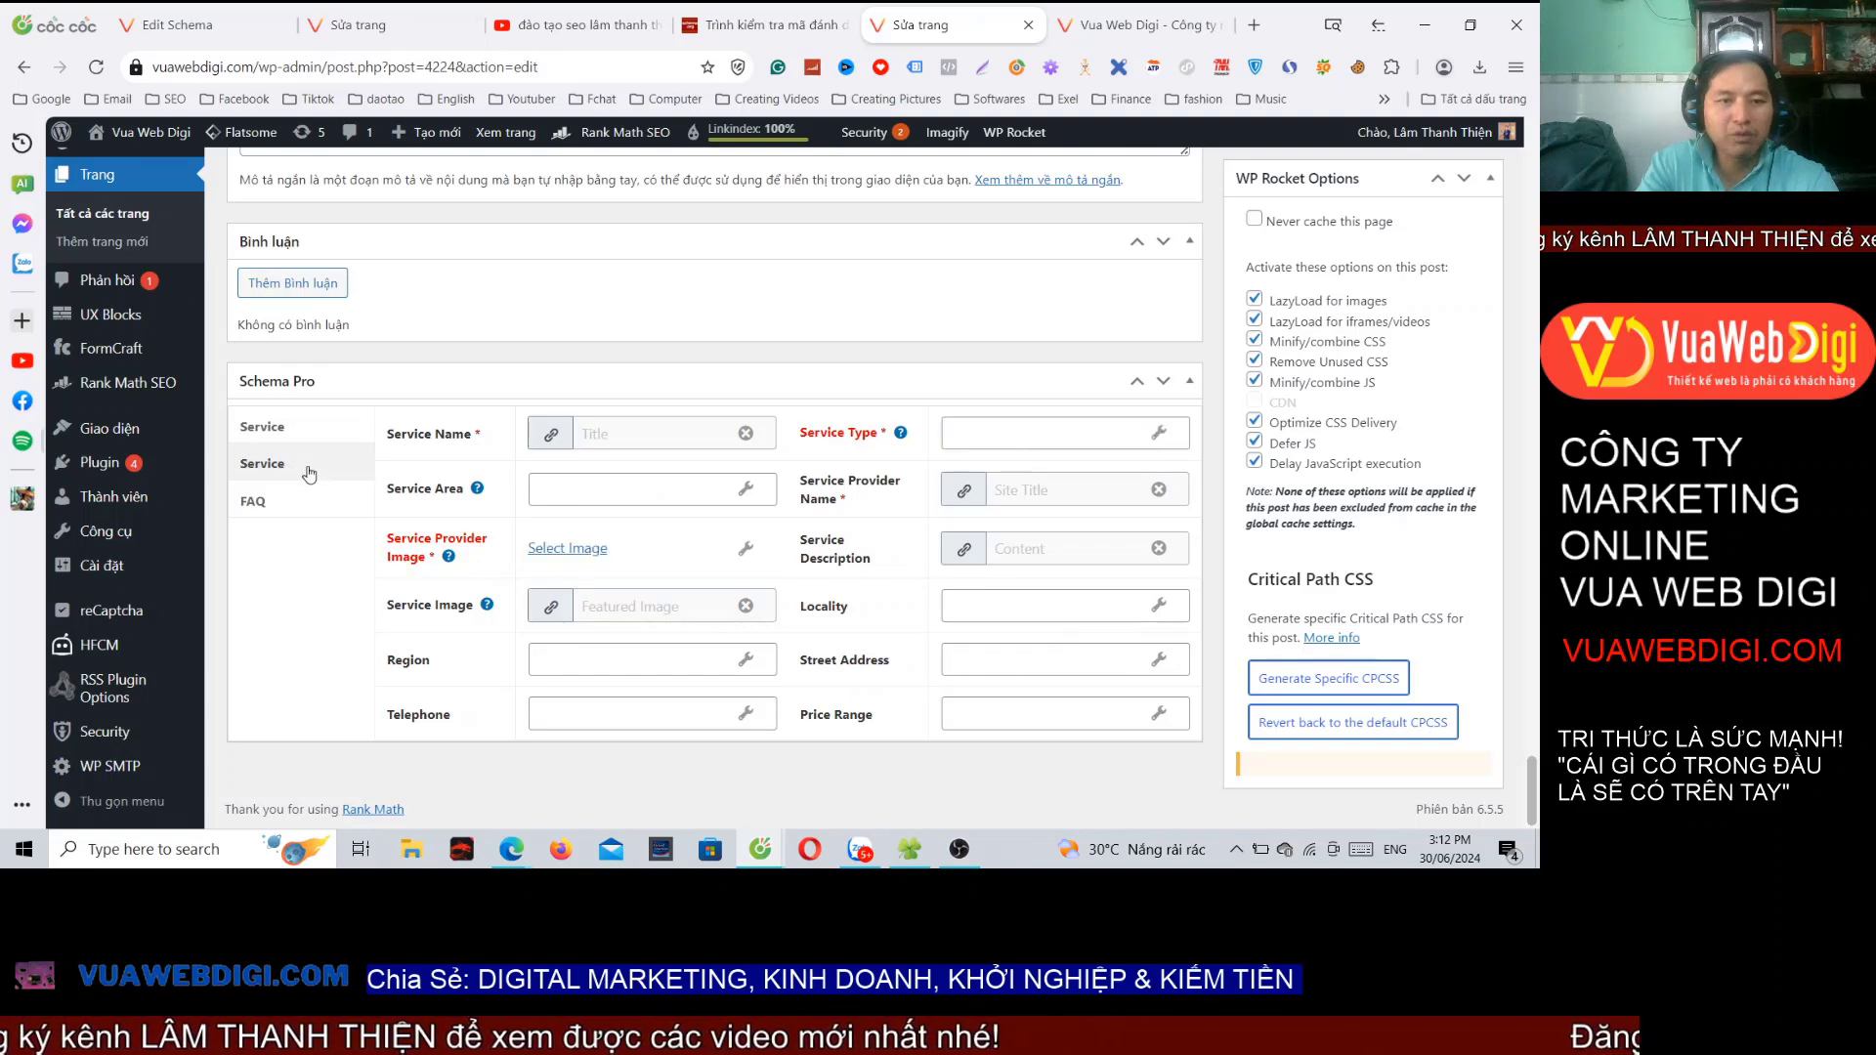
Step: Set the second service's area to Hồ Chí Minh, Featured Image, Region Việt Nam, and telephone number
{"action": "left_click", "coordinate": [626, 482]}
{"action": "type", "text": "Hồ Chí M"}
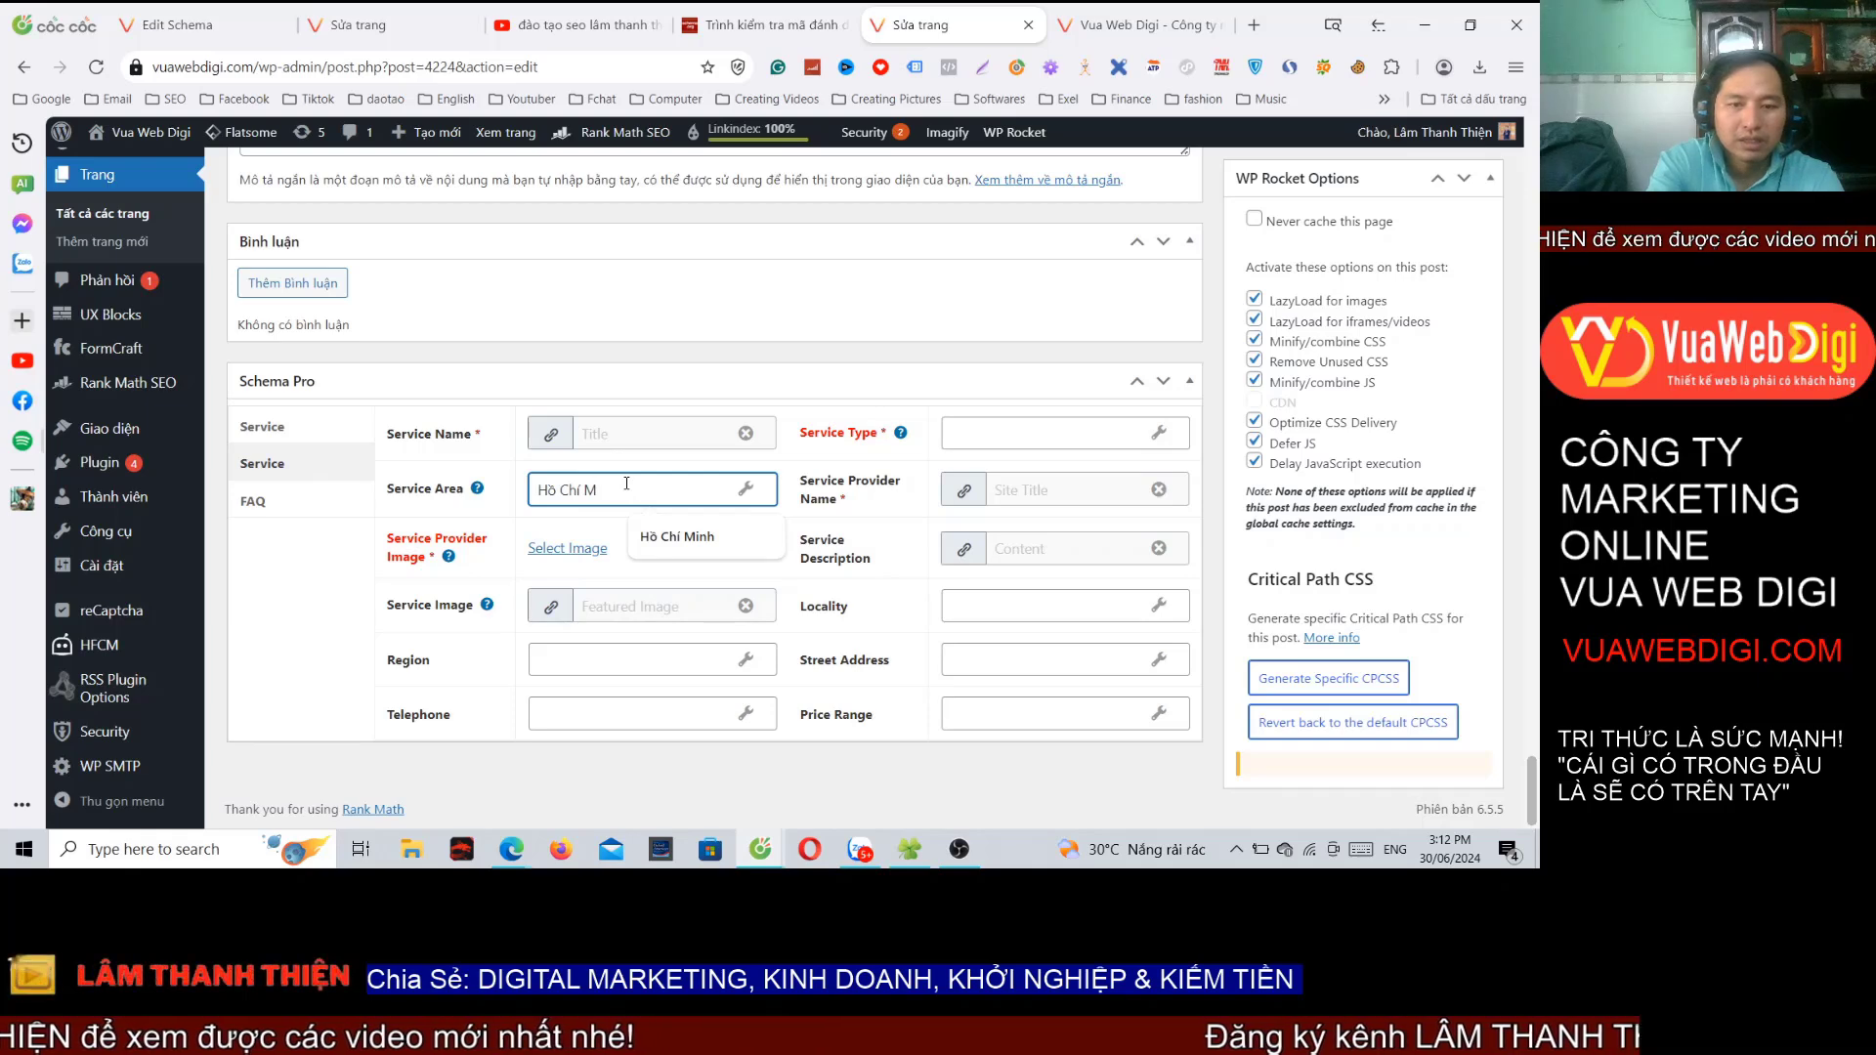
{"action": "type", "text": "inh"}
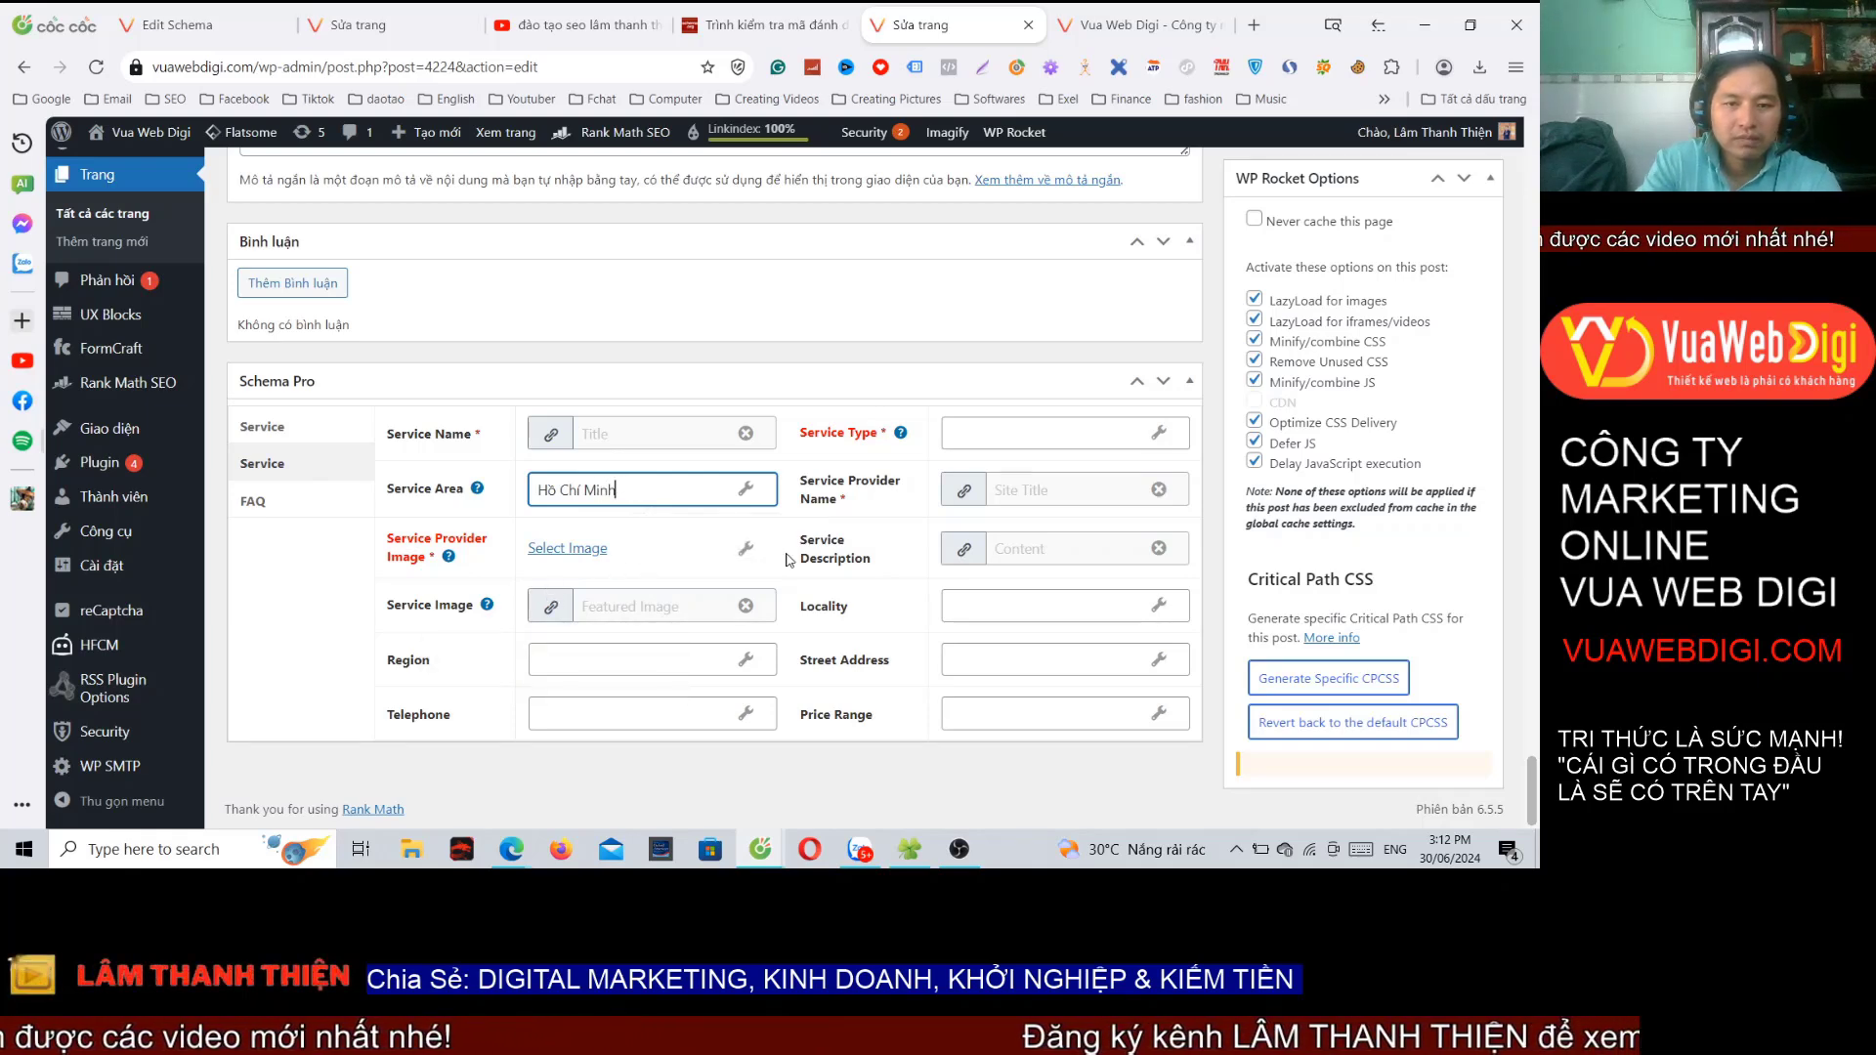
{"action": "left_click", "coordinate": [745, 550]}
{"action": "left_click", "coordinate": [768, 550]}
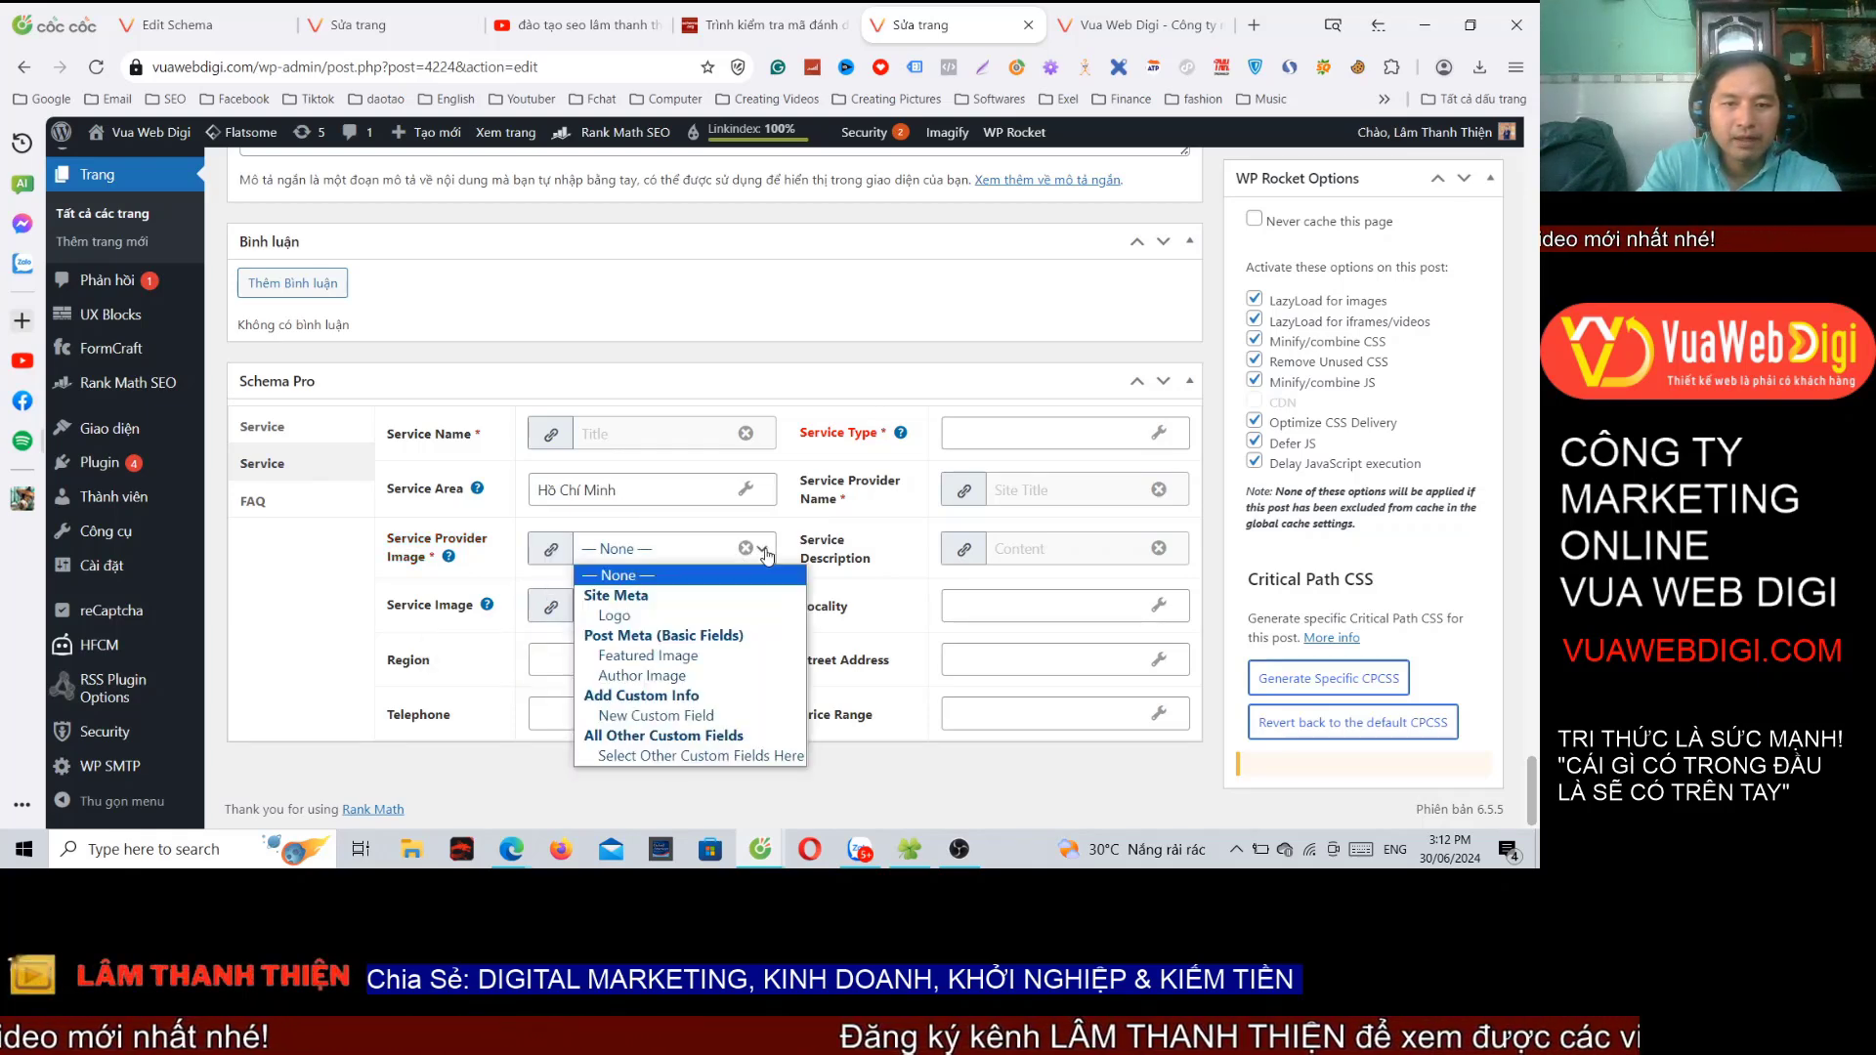
{"action": "left_click", "coordinate": [653, 656]}
{"action": "left_click", "coordinate": [635, 659]}
{"action": "type", "text": "Việt Nam"}
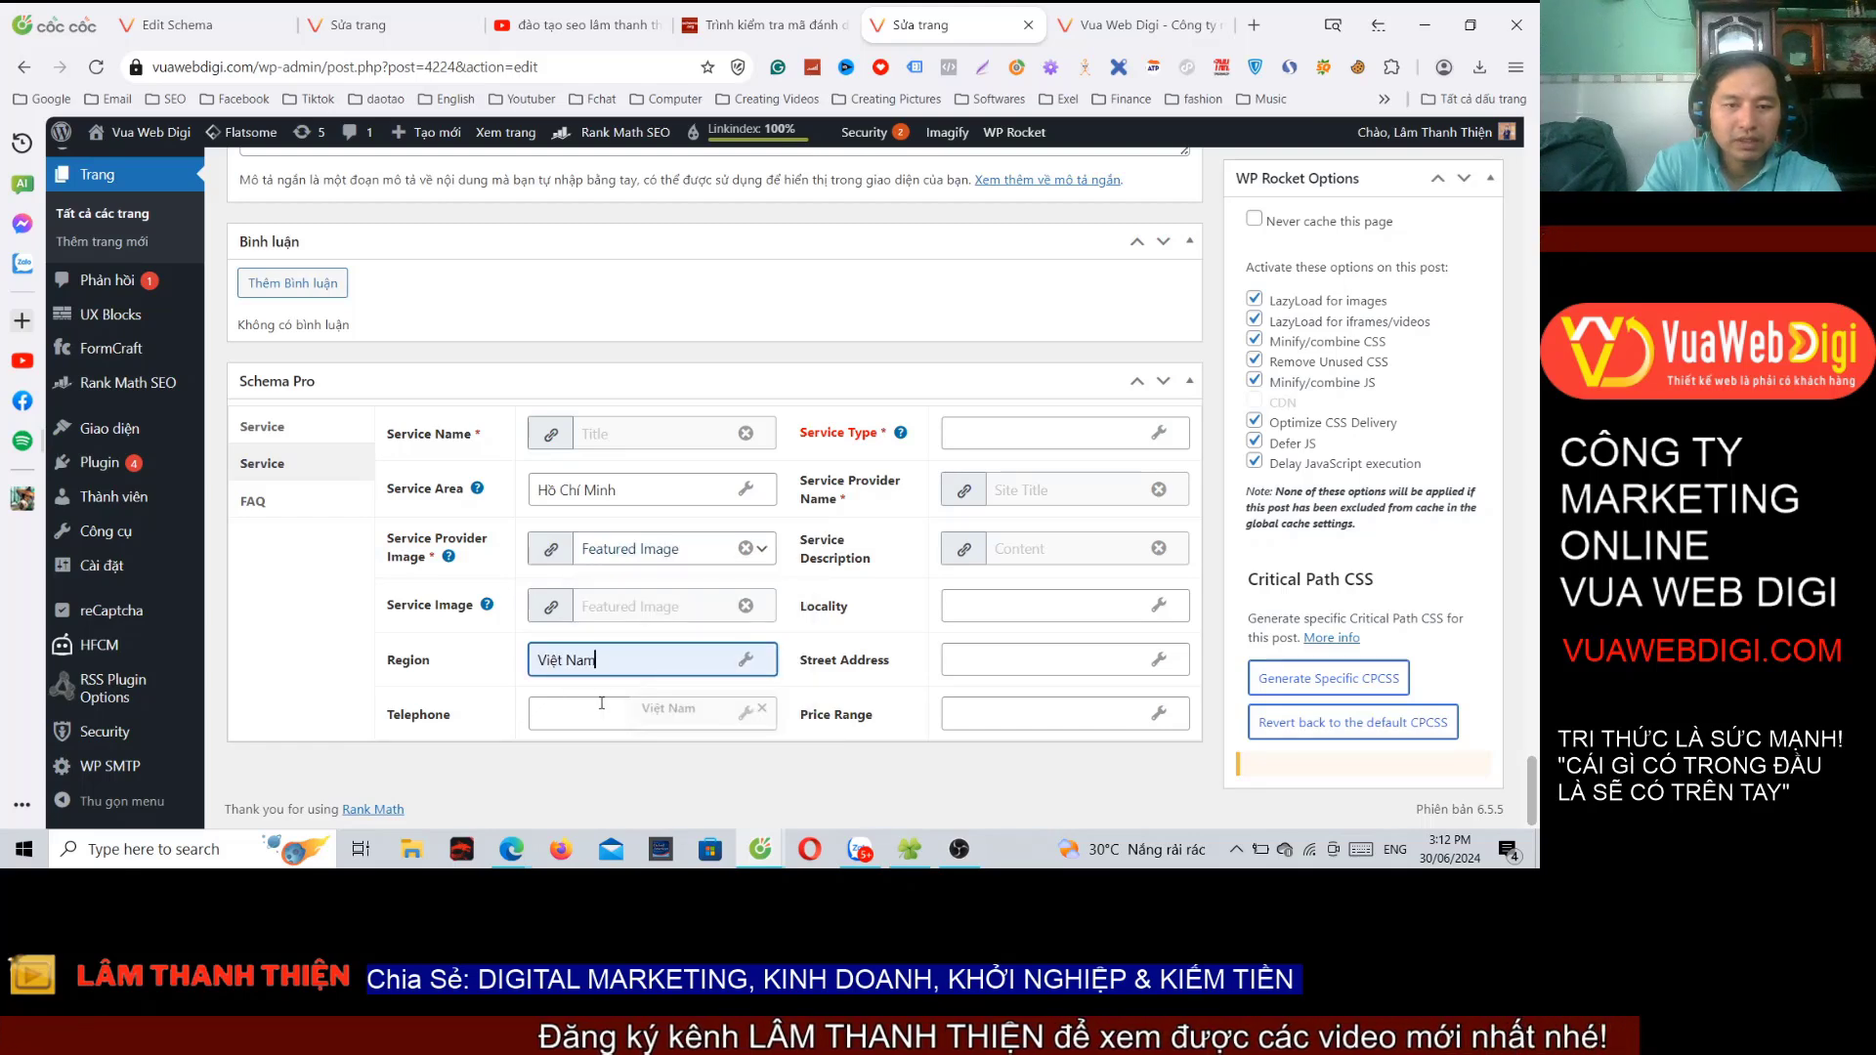
{"action": "left_click", "coordinate": [635, 715]}
Step: Set Service Type to the page Title, Locality to Hồ Chí Minh, and fill the street address
{"action": "left_click", "coordinate": [1158, 432]}
{"action": "left_click", "coordinate": [1173, 433]}
{"action": "left_click", "coordinate": [1025, 164]}
{"action": "left_click", "coordinate": [1036, 606]}
{"action": "type", "text": "Hồ Chí Minh"}
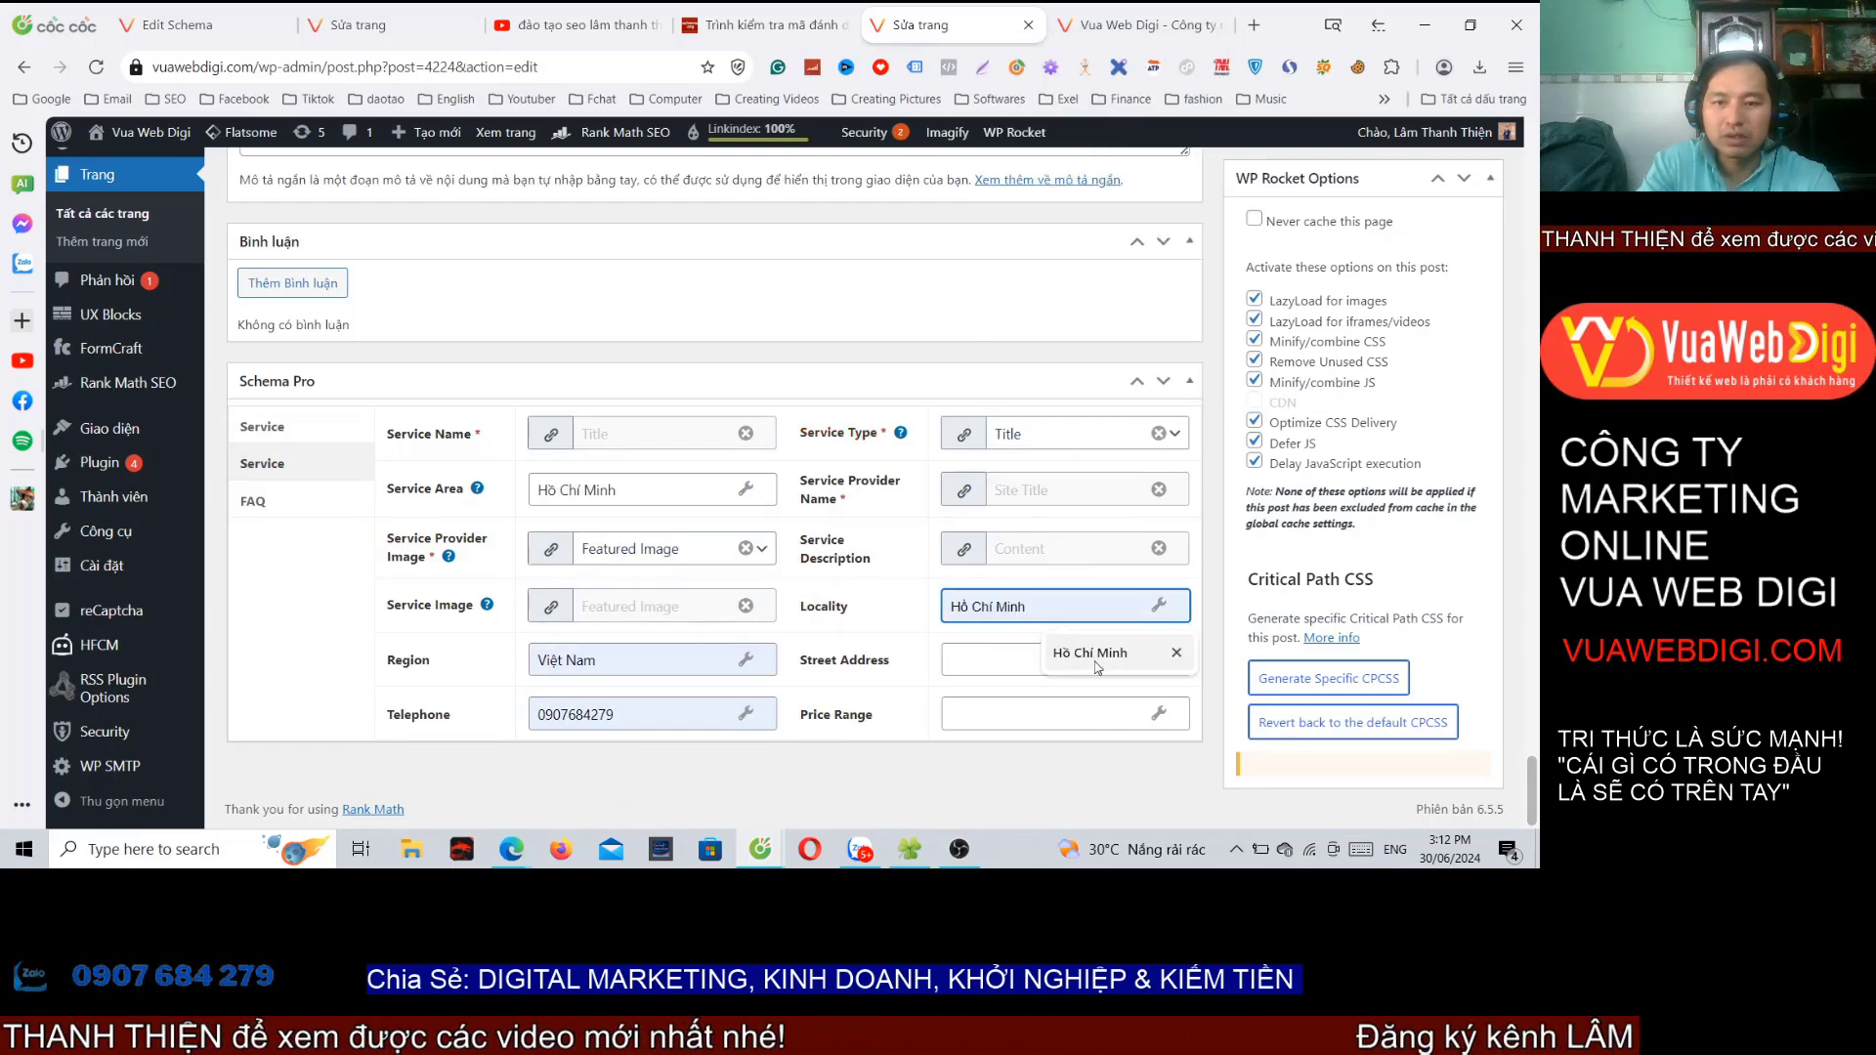
{"action": "left_click", "coordinate": [1035, 659]}
{"action": "left_click", "coordinate": [993, 714]}
{"action": "left_click", "coordinate": [1105, 629]}
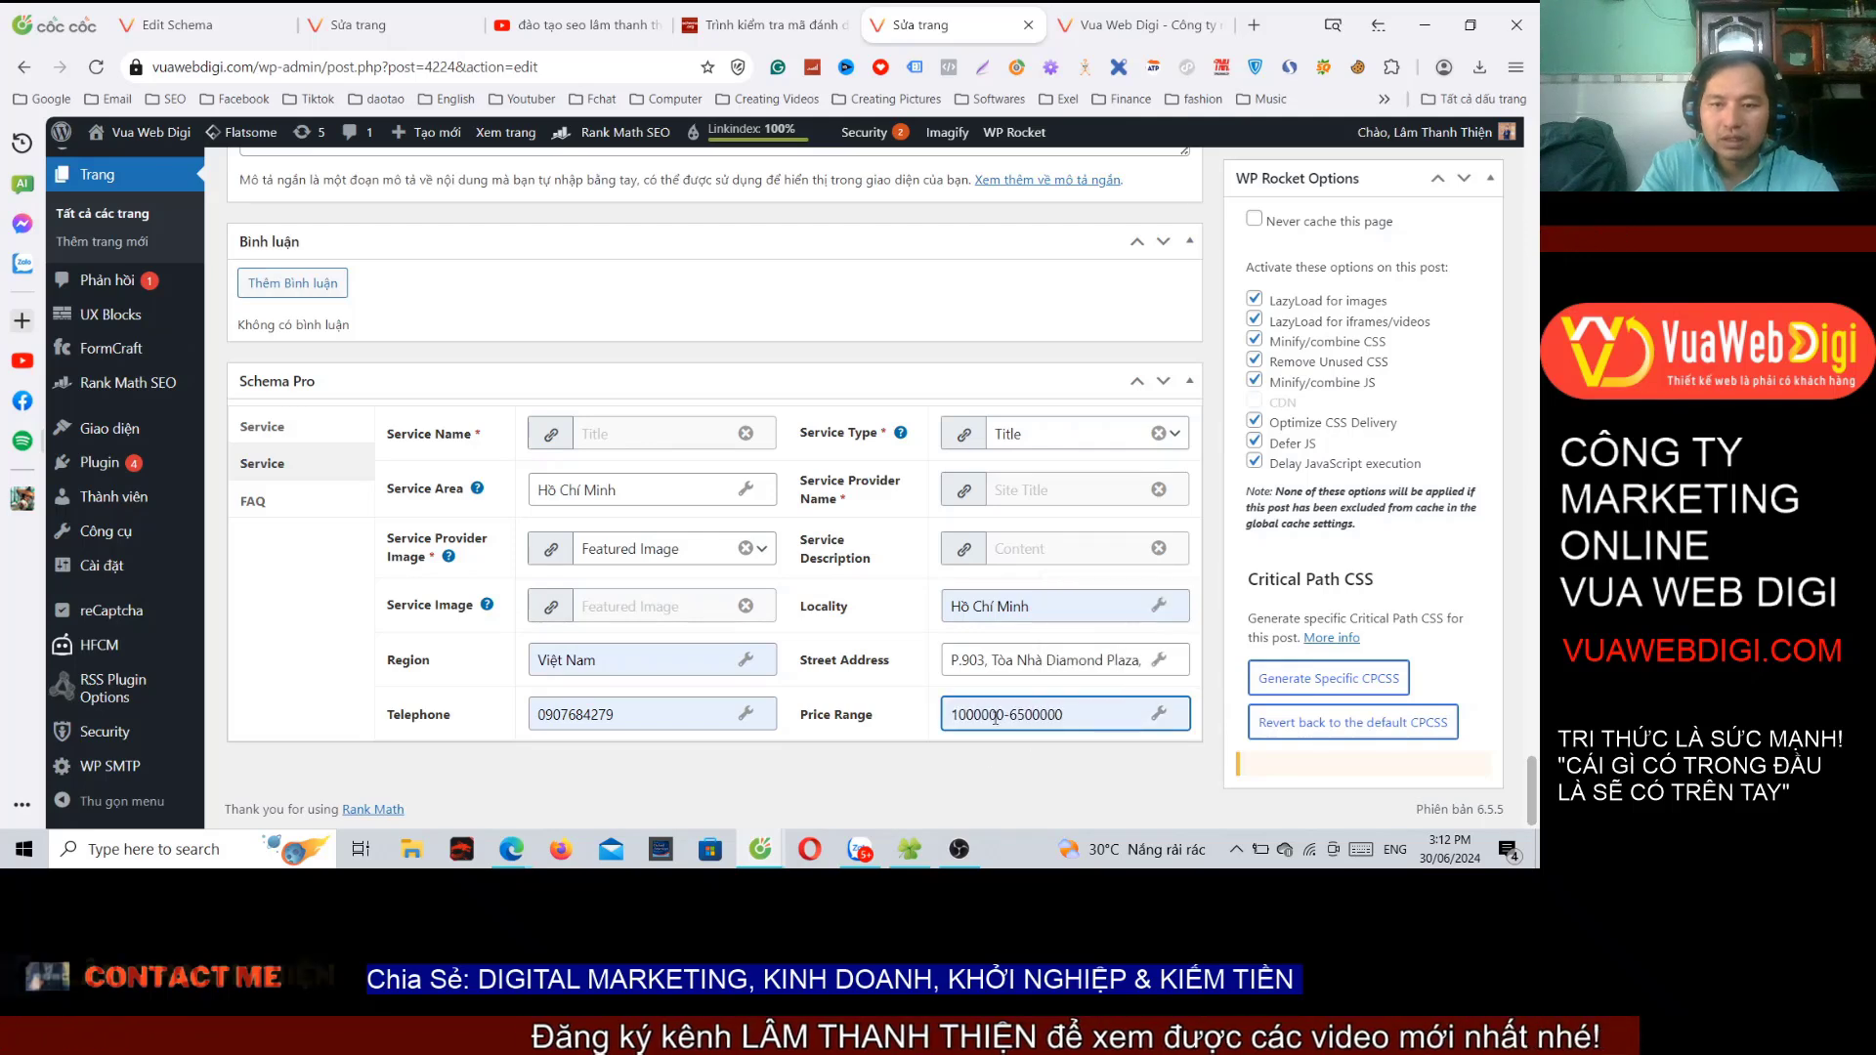
{"action": "left_click", "coordinate": [967, 714]}
{"action": "key", "text": "BackSpace"}
{"action": "left_click_drag", "start_coordinate": [1007, 715], "coordinate": [1031, 715]}
{"action": "type", "text": "1"}
{"action": "left_click", "coordinate": [1096, 720]}
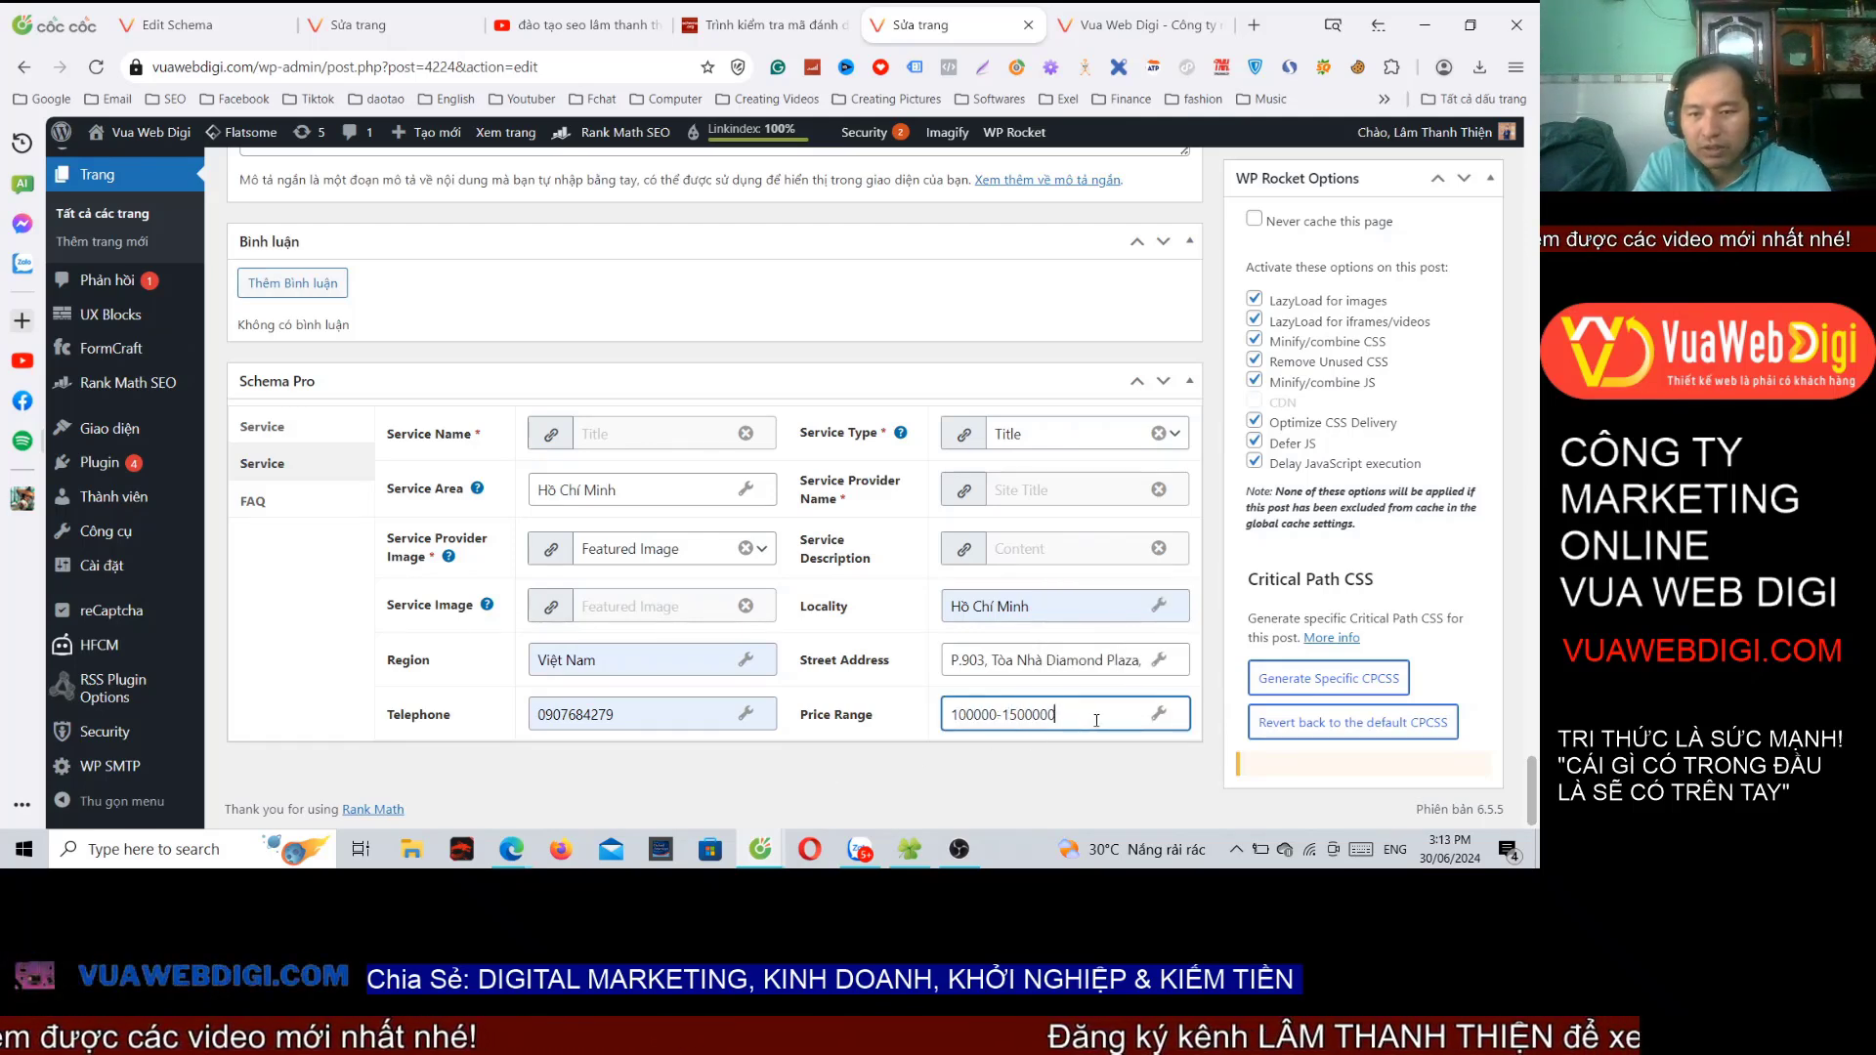
{"action": "left_click", "coordinate": [1049, 759]}
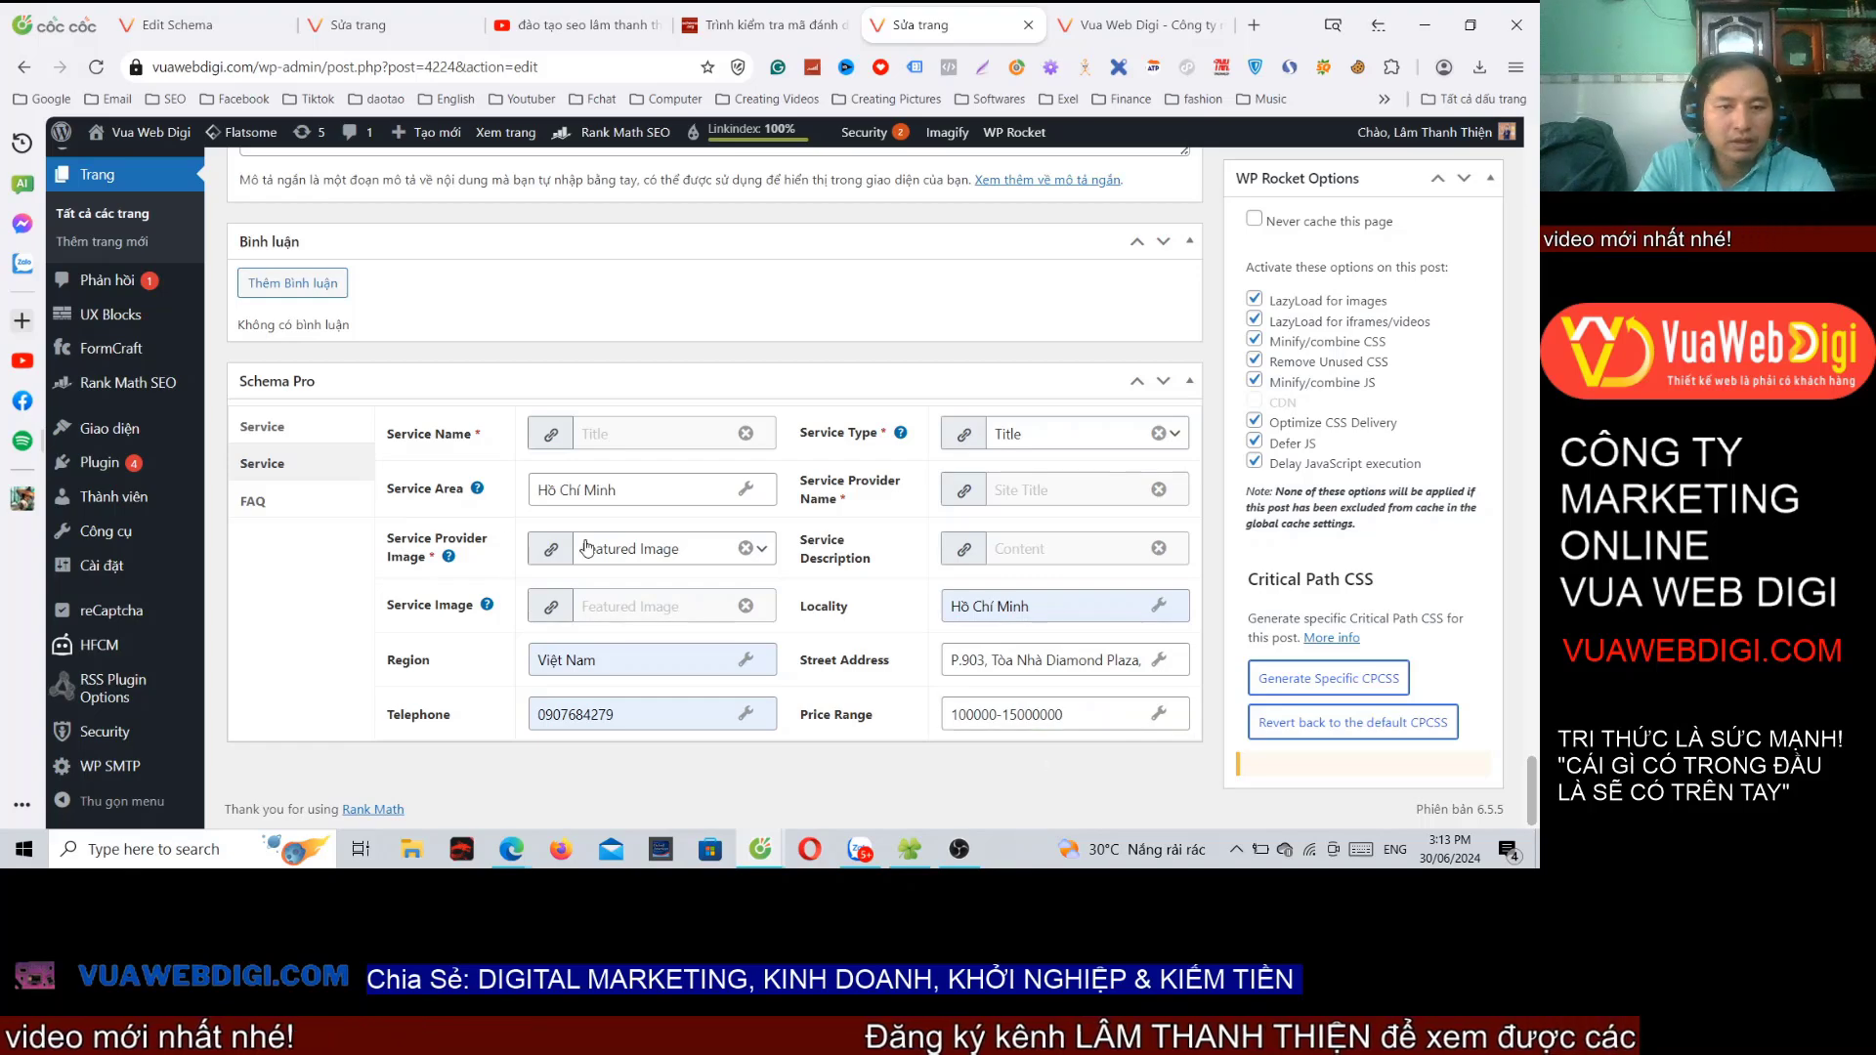
{"action": "scroll", "coordinate": [810, 498], "scroll_direction": "up", "scroll_amount": 15}
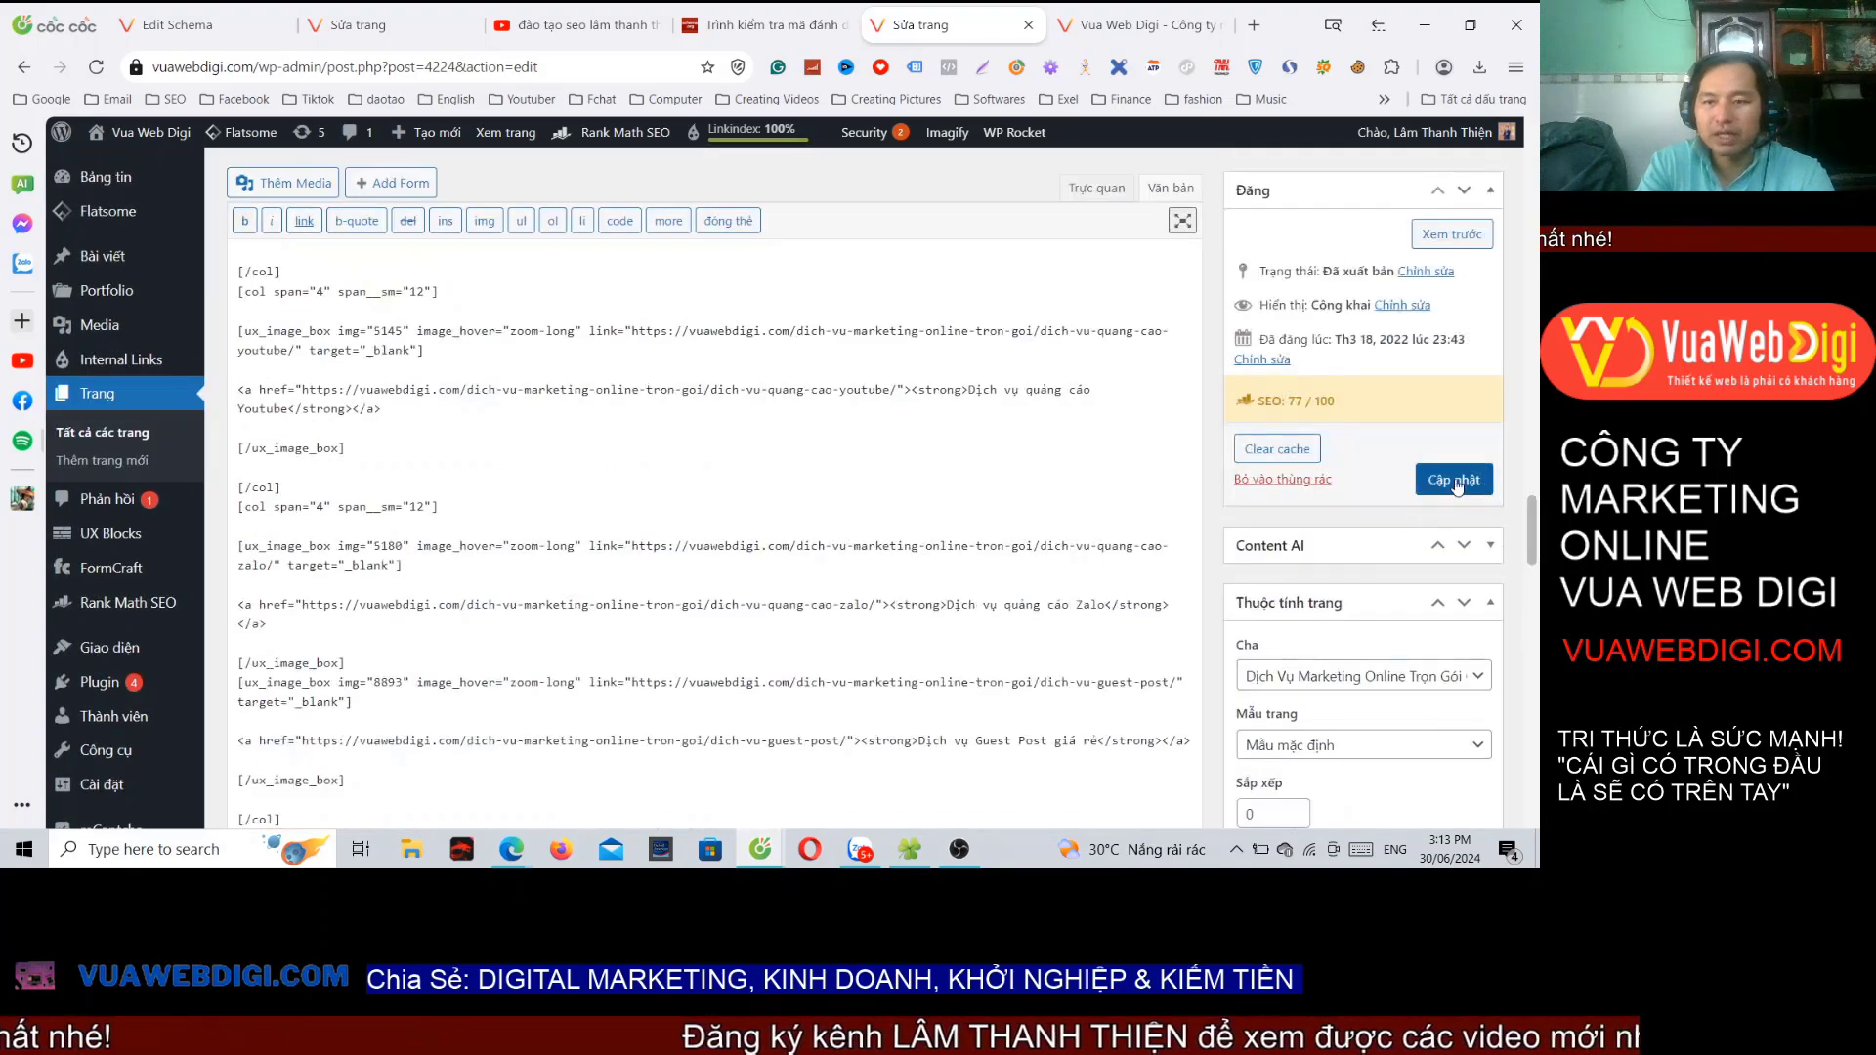
Step: Update the Guest Post page, confirm it saved, and return to the Service schema's Edit Schema screen
{"action": "left_click", "coordinate": [1453, 480]}
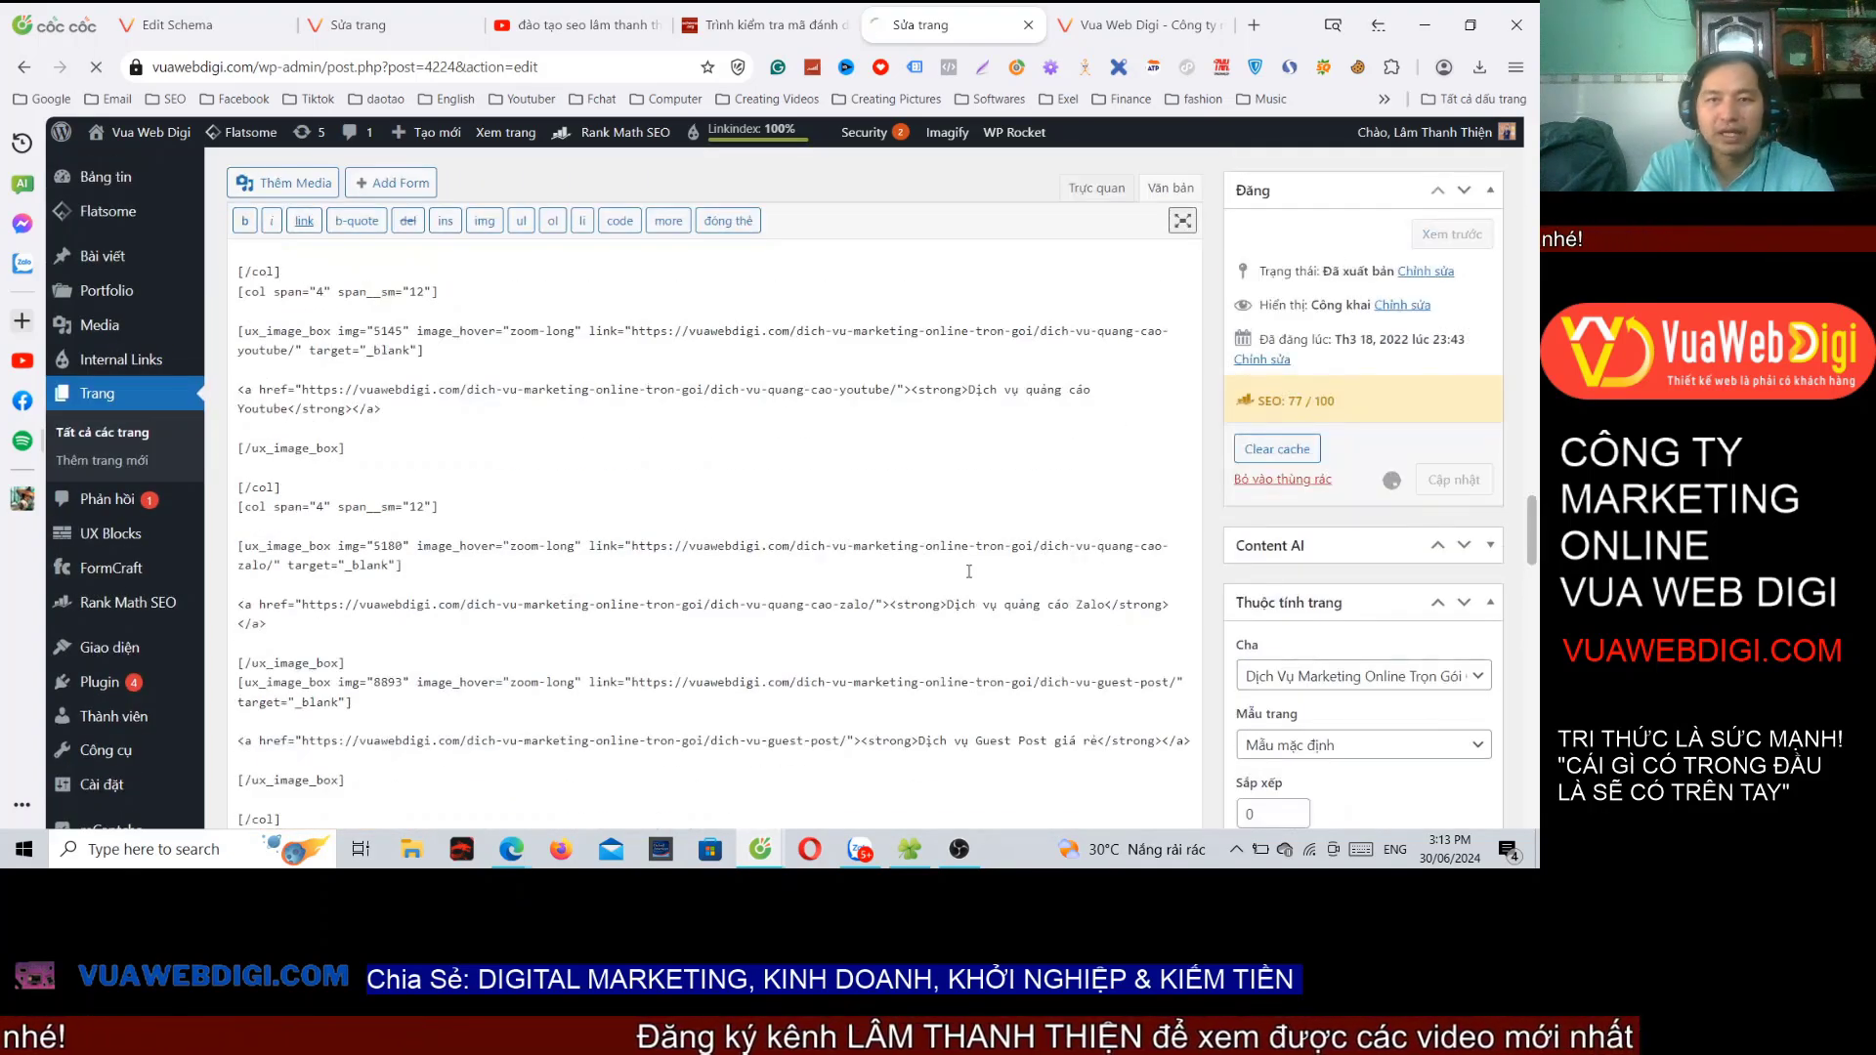
{"action": "left_click", "coordinate": [386, 26]}
{"action": "left_click", "coordinate": [918, 25]}
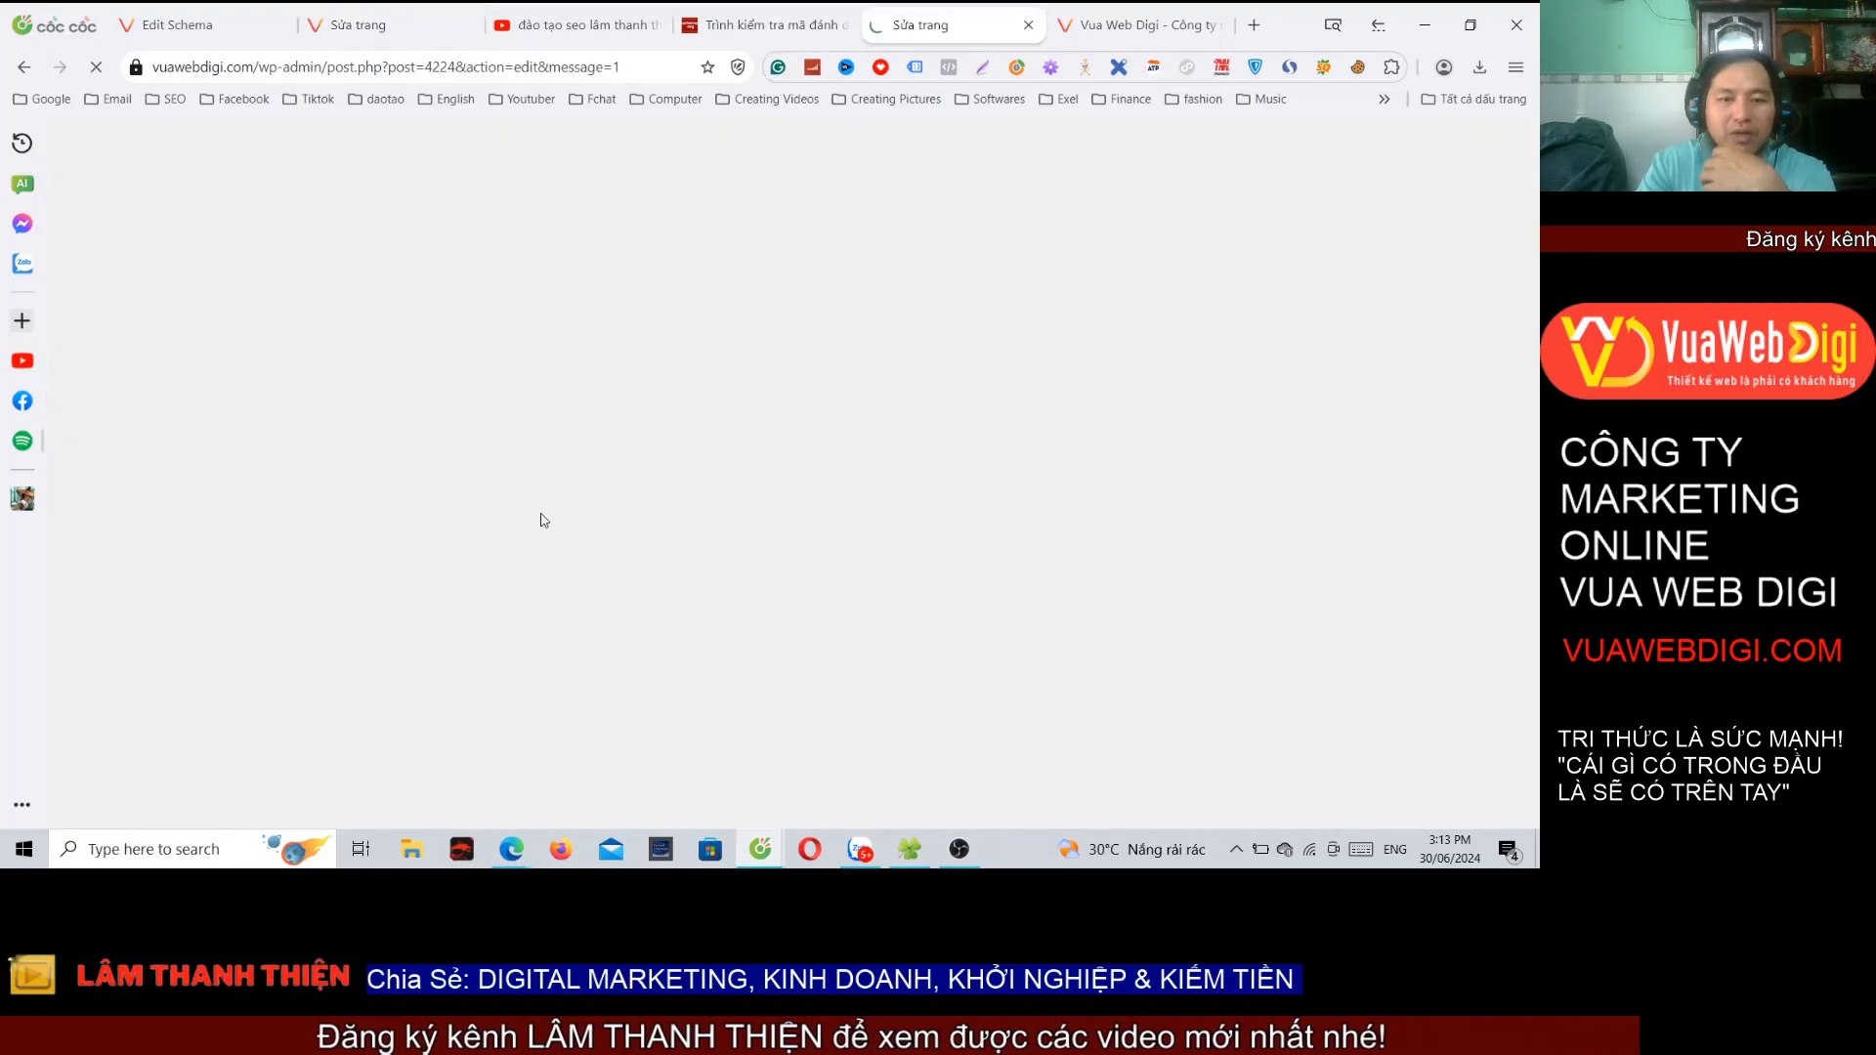
{"action": "scroll", "coordinate": [639, 551], "scroll_direction": "down", "scroll_amount": 5}
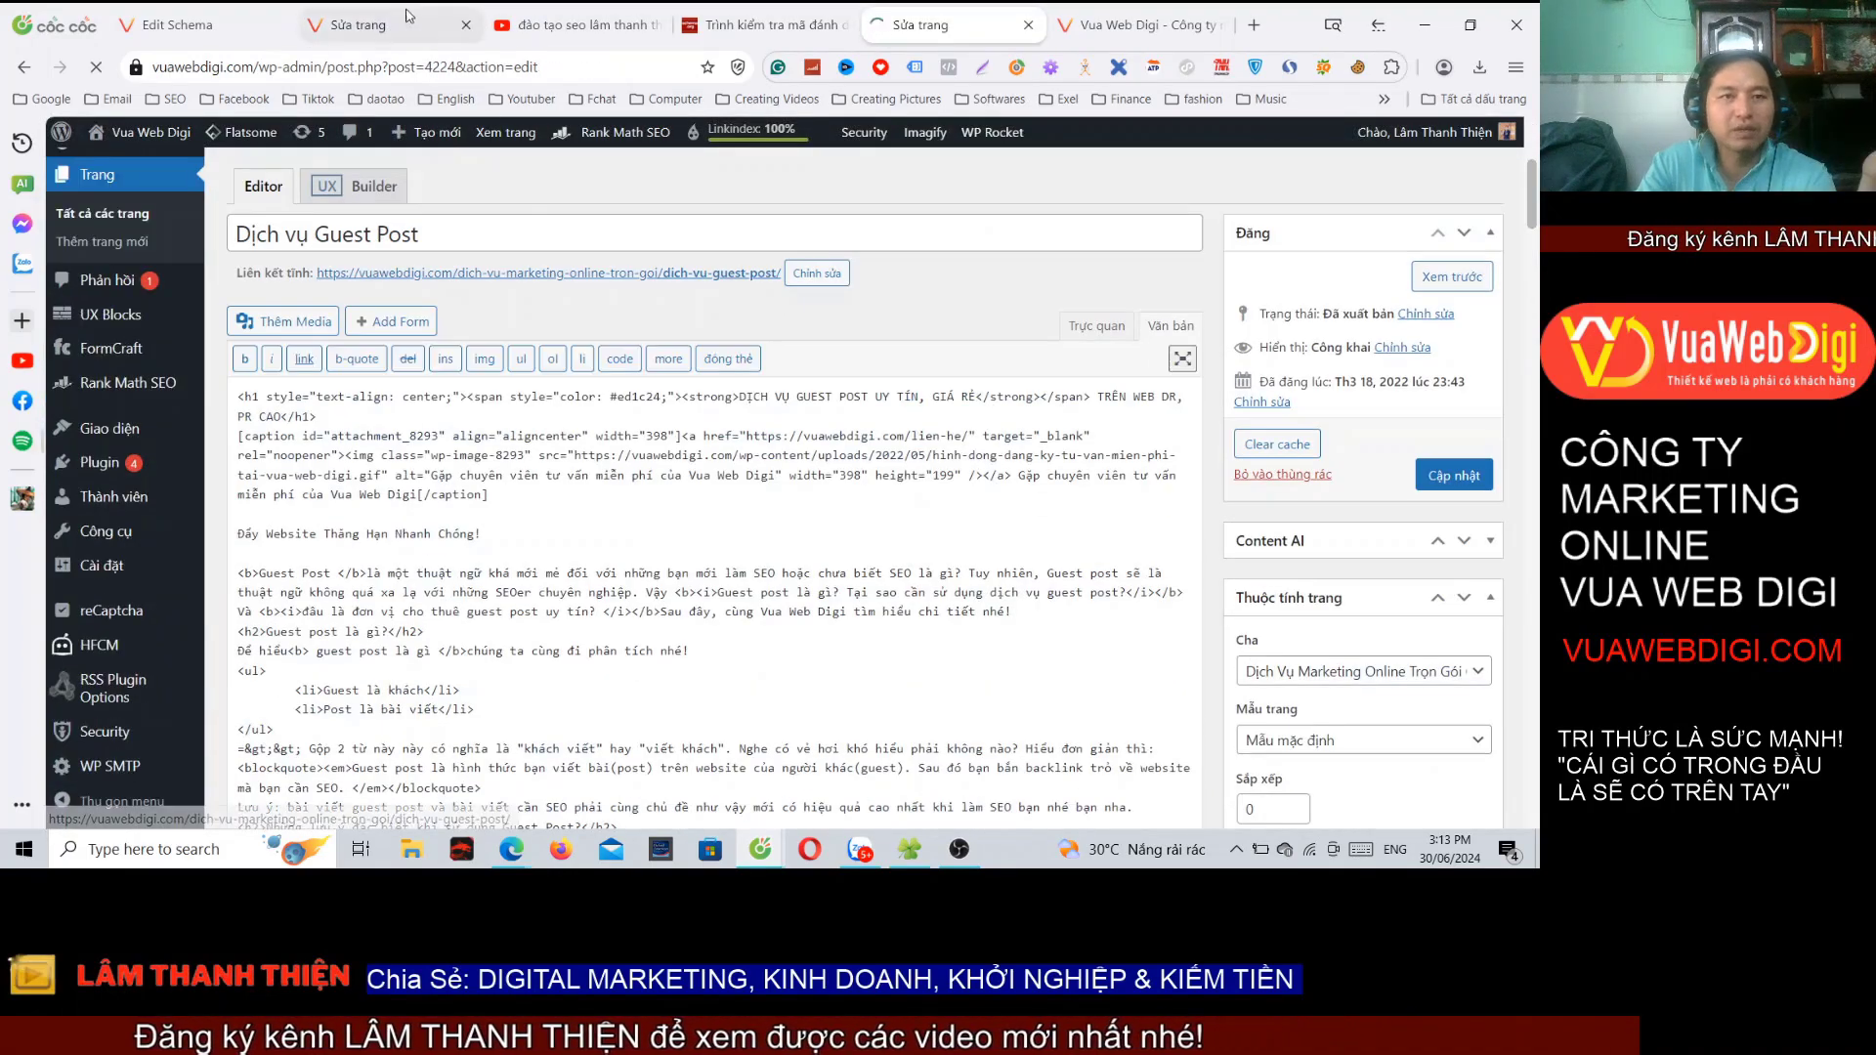
{"action": "scroll", "coordinate": [640, 551], "scroll_direction": "down", "scroll_amount": 8}
{"action": "left_click", "coordinate": [174, 24]}
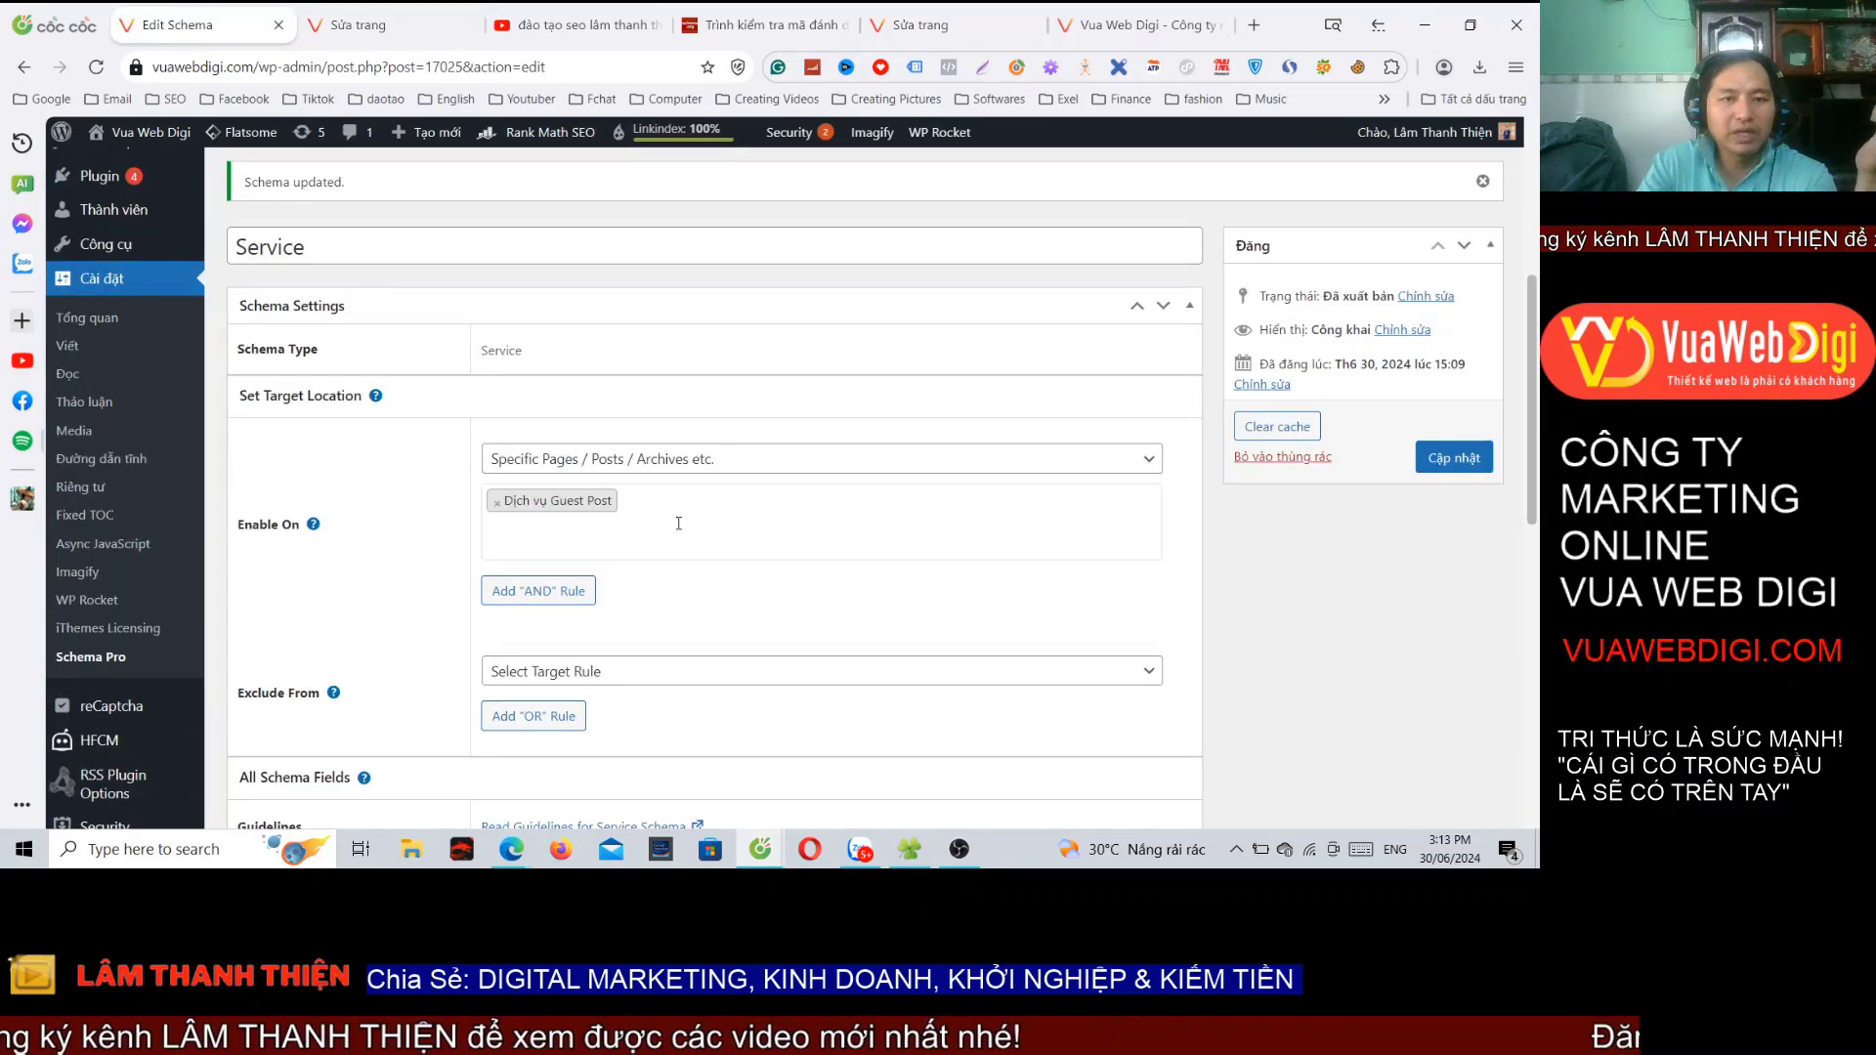
{"action": "scroll", "coordinate": [135, 364], "scroll_direction": "up", "scroll_amount": 5}
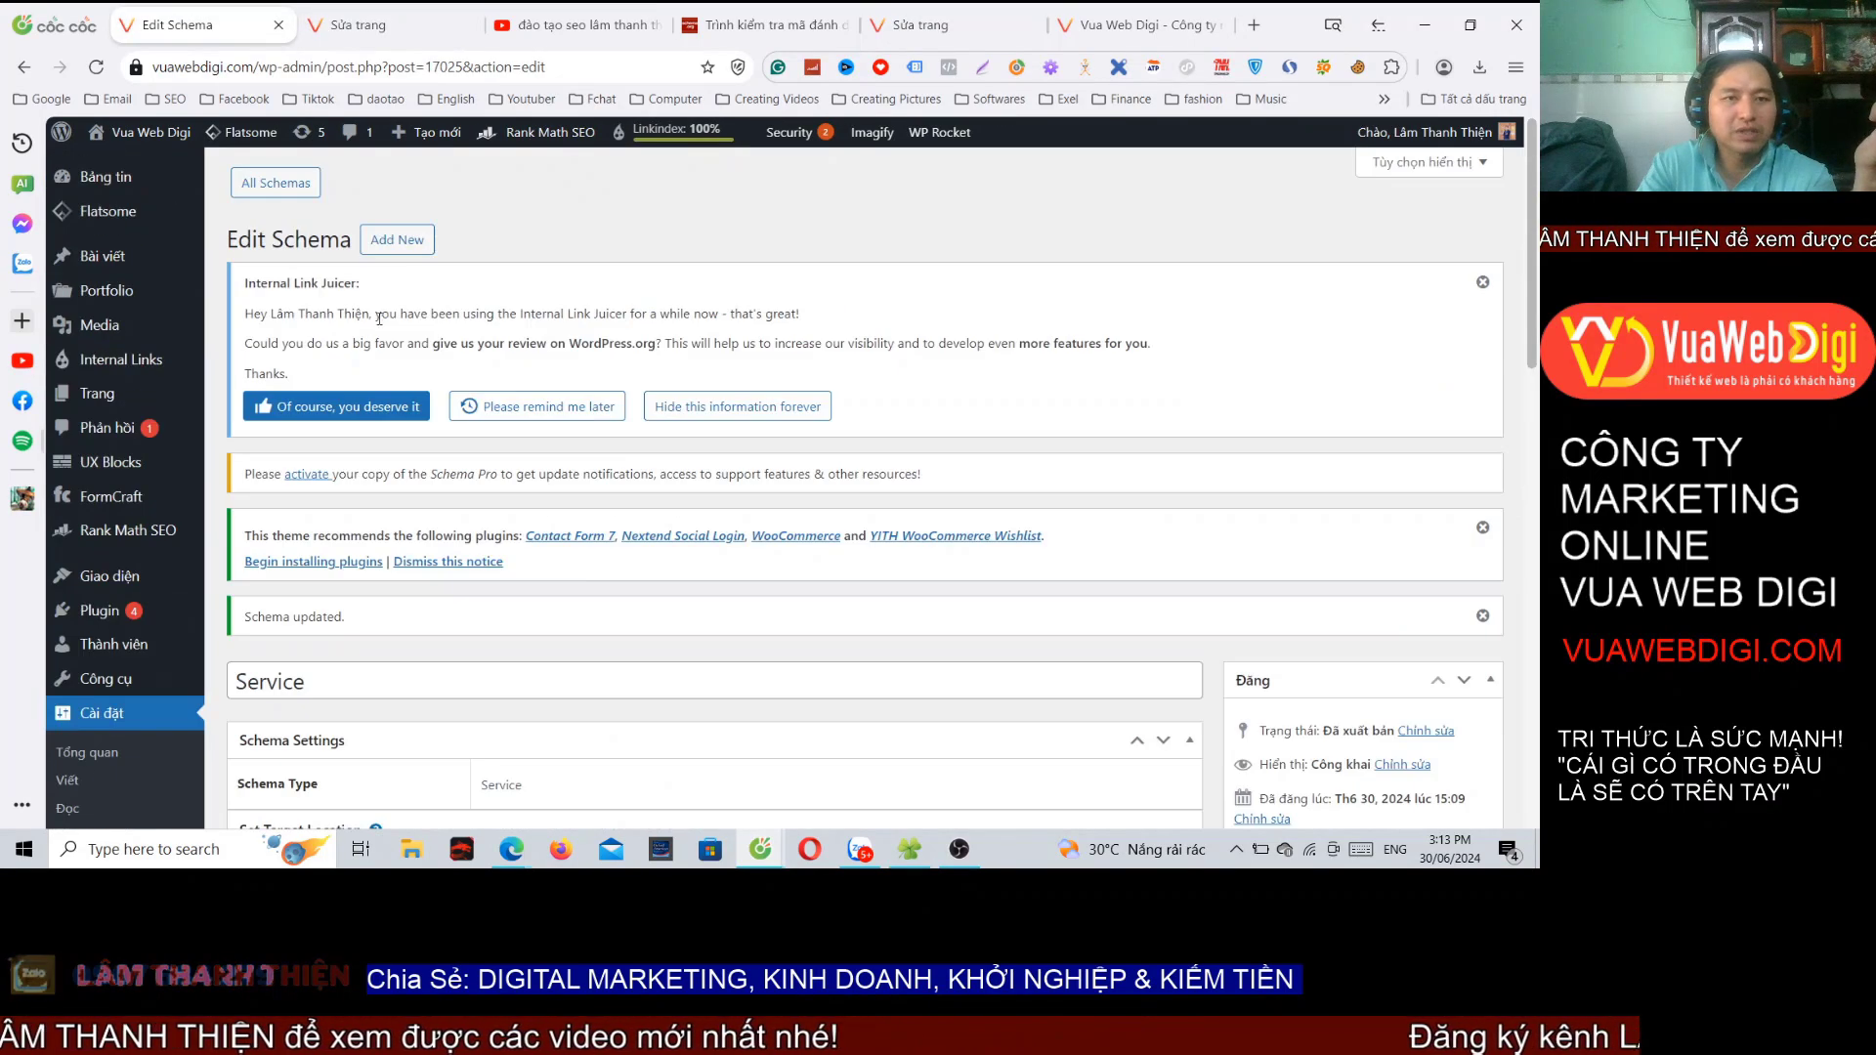
Step: From All Schemas, trash the Service schema that targets Dịch vụ Guest Post
{"action": "left_click", "coordinate": [275, 183]}
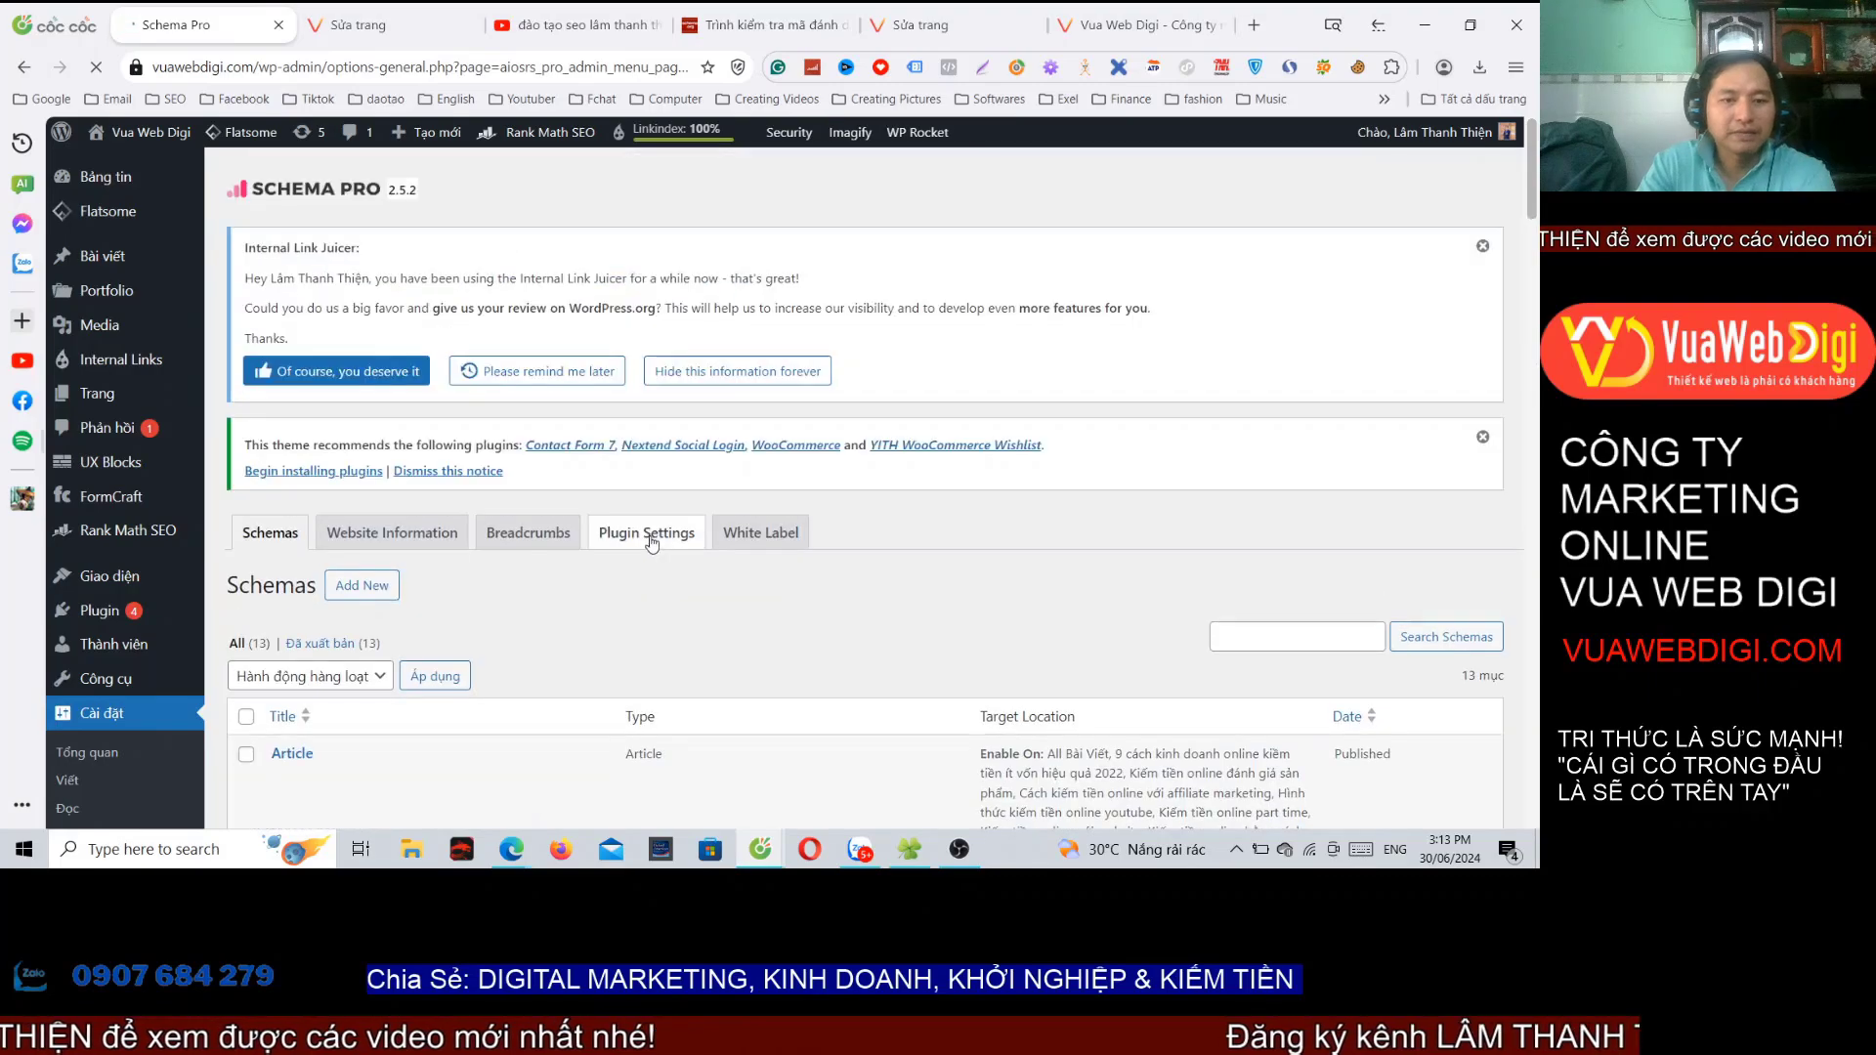
{"action": "scroll", "coordinate": [448, 432], "scroll_direction": "down", "scroll_amount": 5}
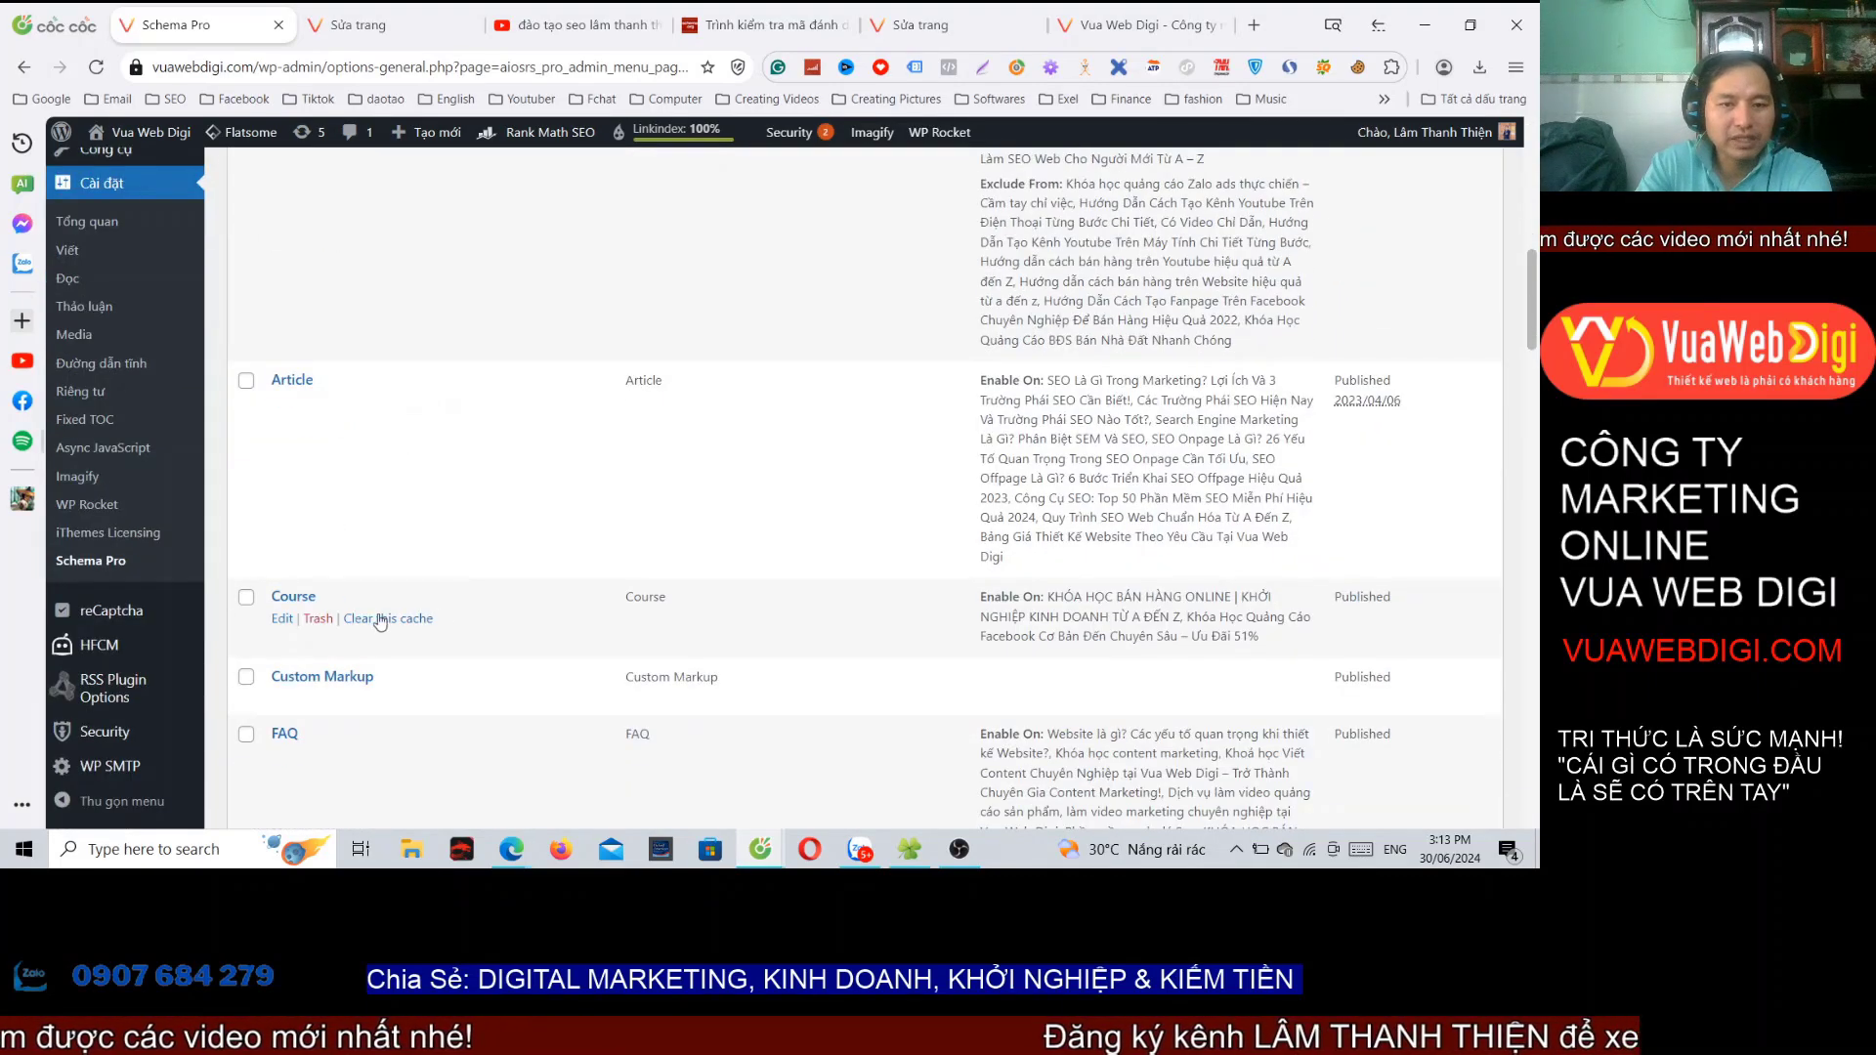
{"action": "scroll", "coordinate": [412, 541], "scroll_direction": "down", "scroll_amount": 10}
{"action": "scroll", "coordinate": [414, 540], "scroll_direction": "down", "scroll_amount": 10}
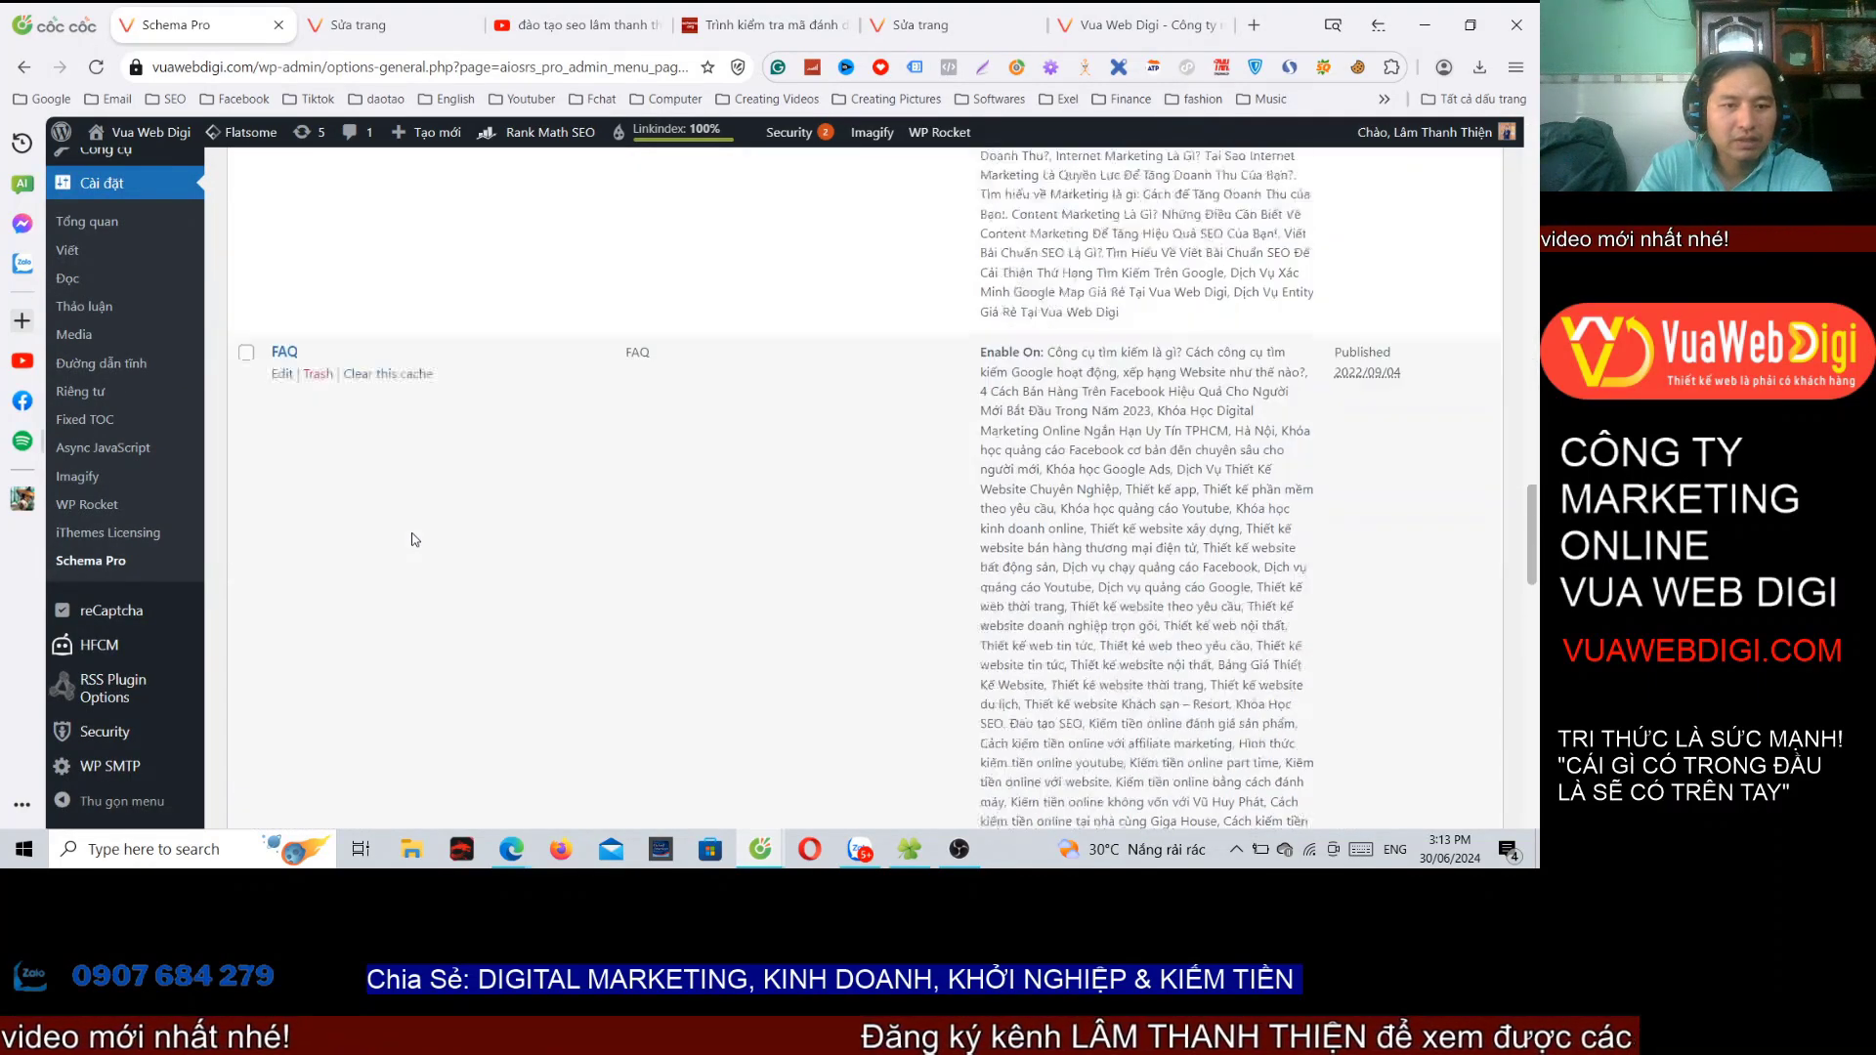
{"action": "scroll", "coordinate": [417, 540], "scroll_direction": "up", "scroll_amount": 5}
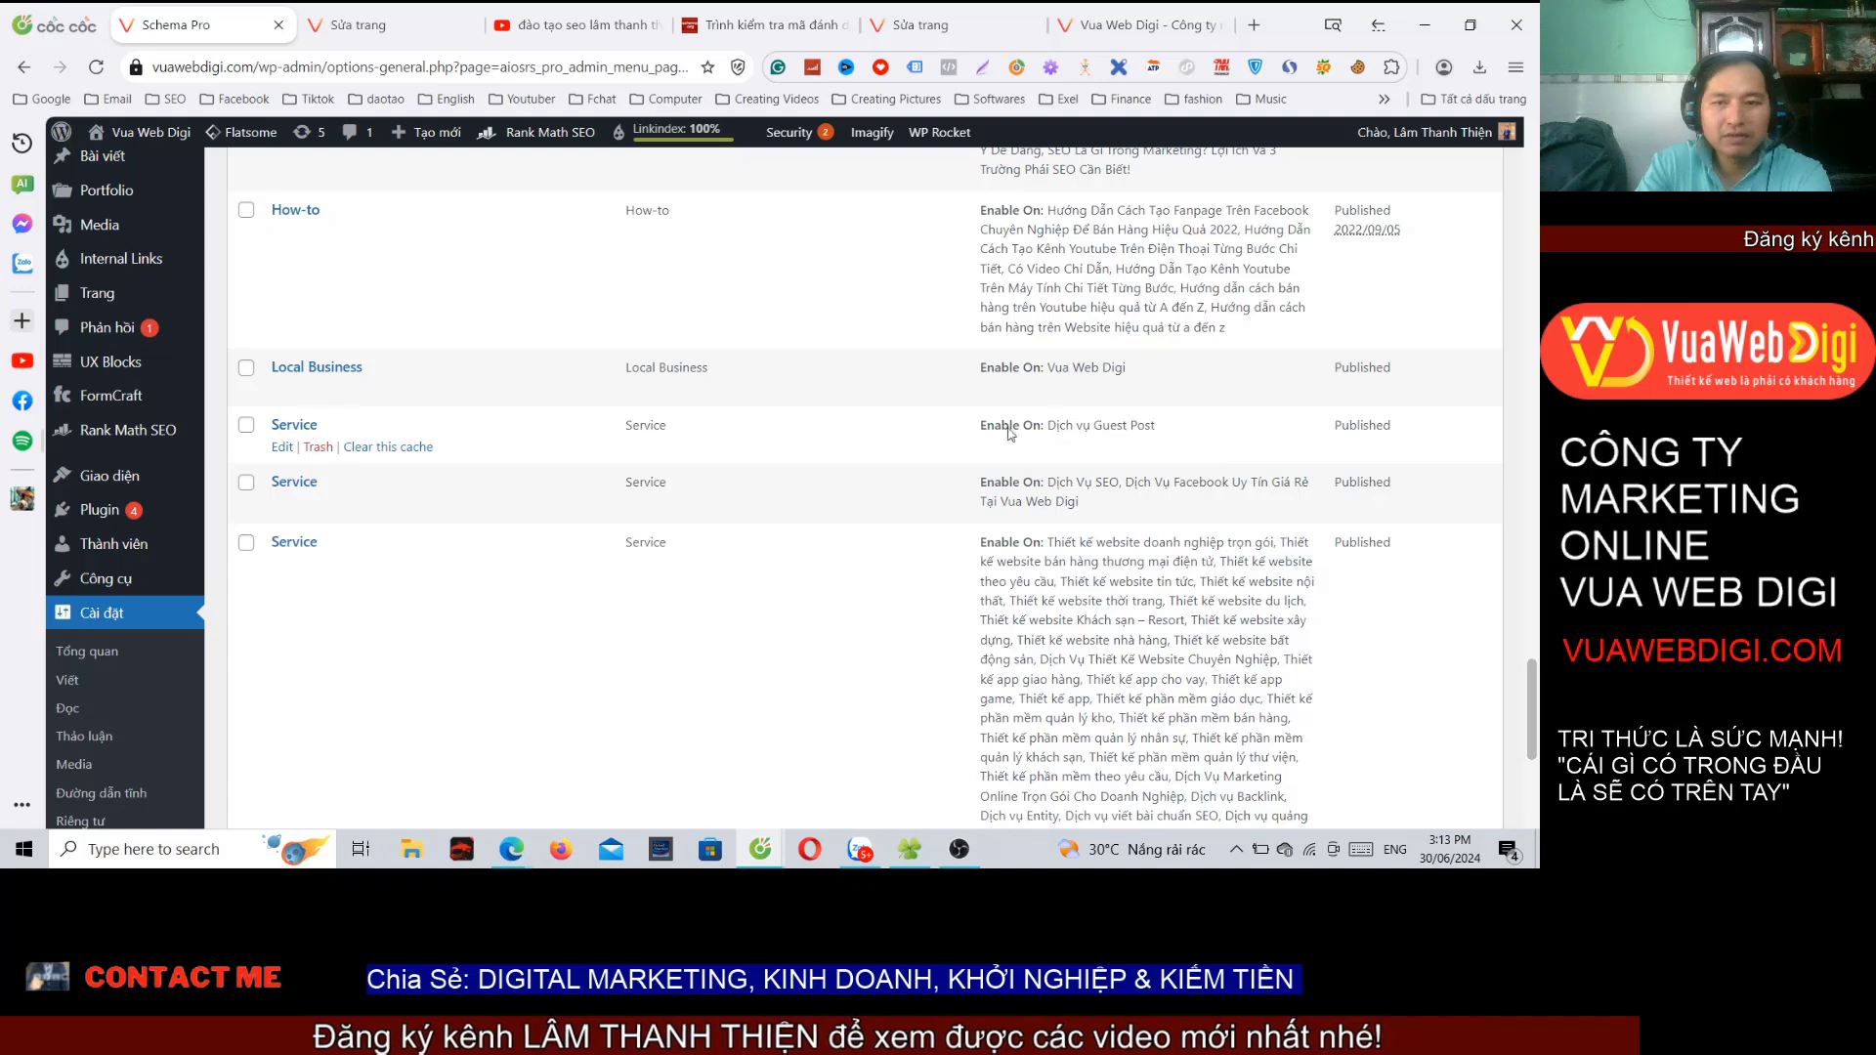
{"action": "left_click_drag", "start_coordinate": [1048, 427], "coordinate": [1137, 427]}
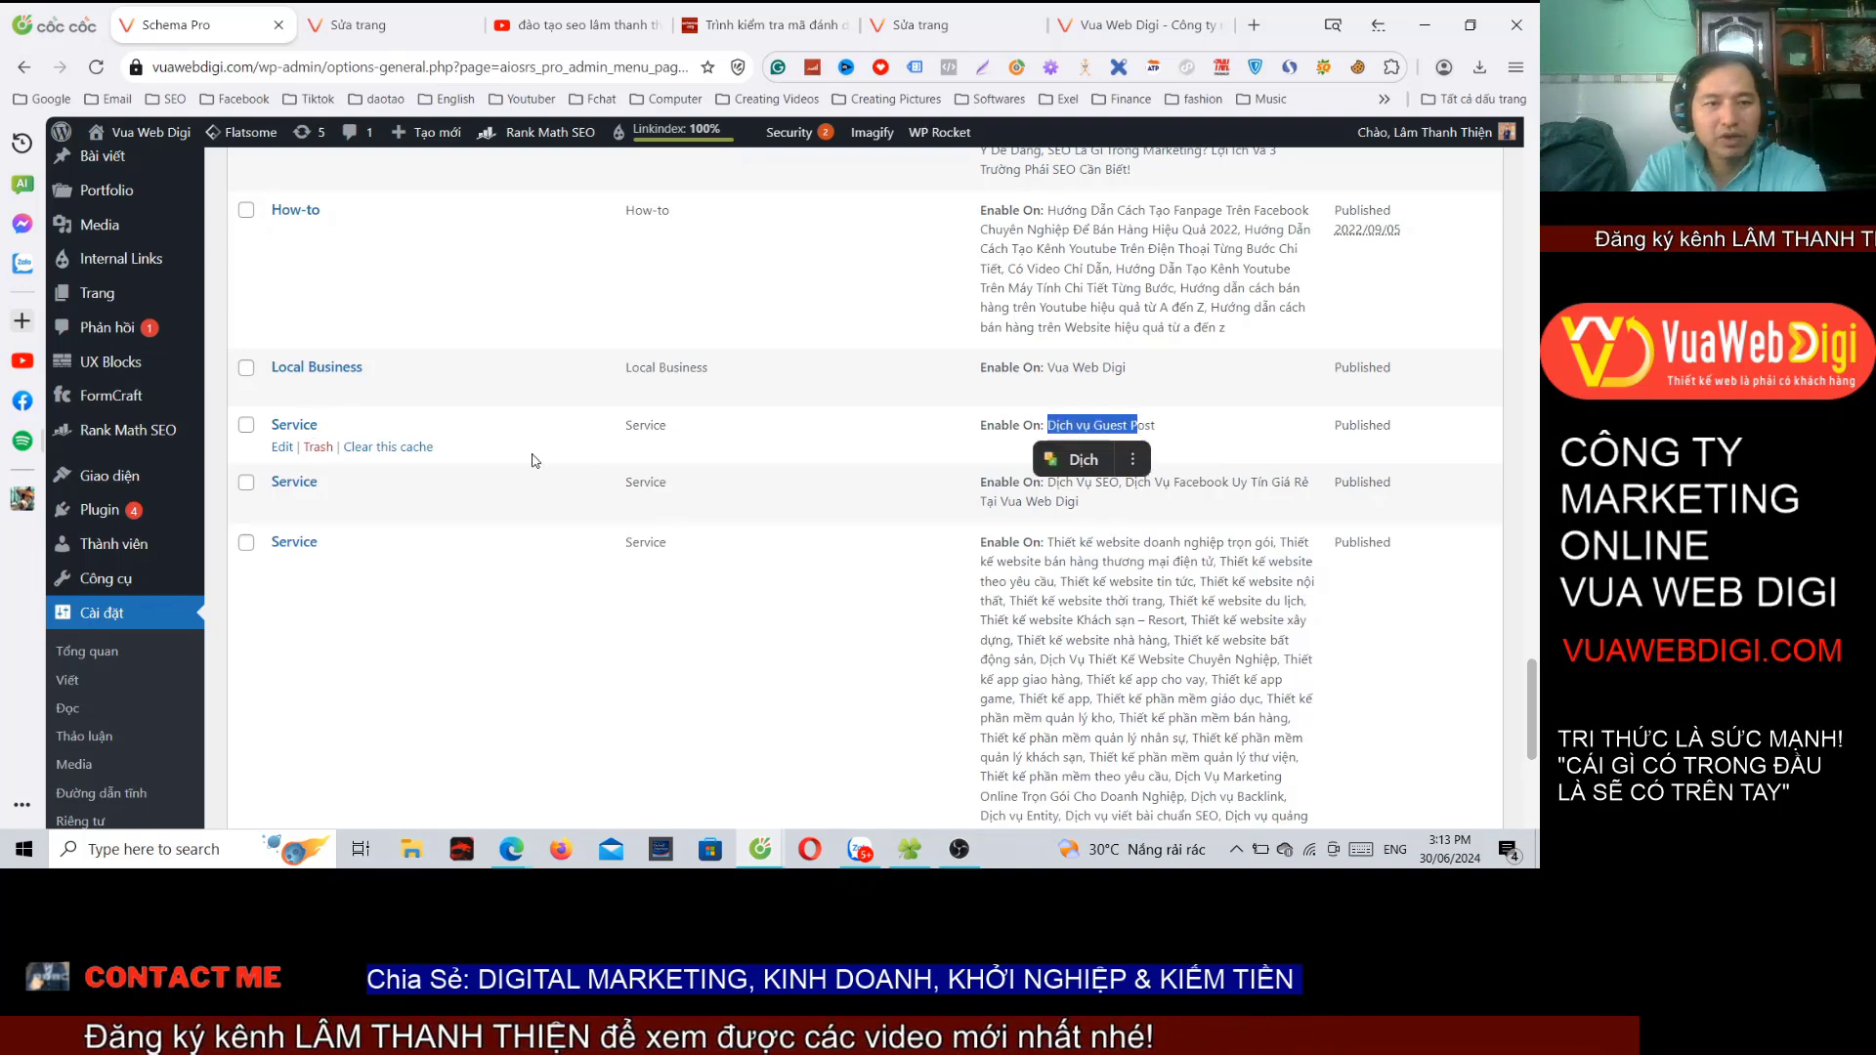
{"action": "left_click", "coordinate": [317, 451]}
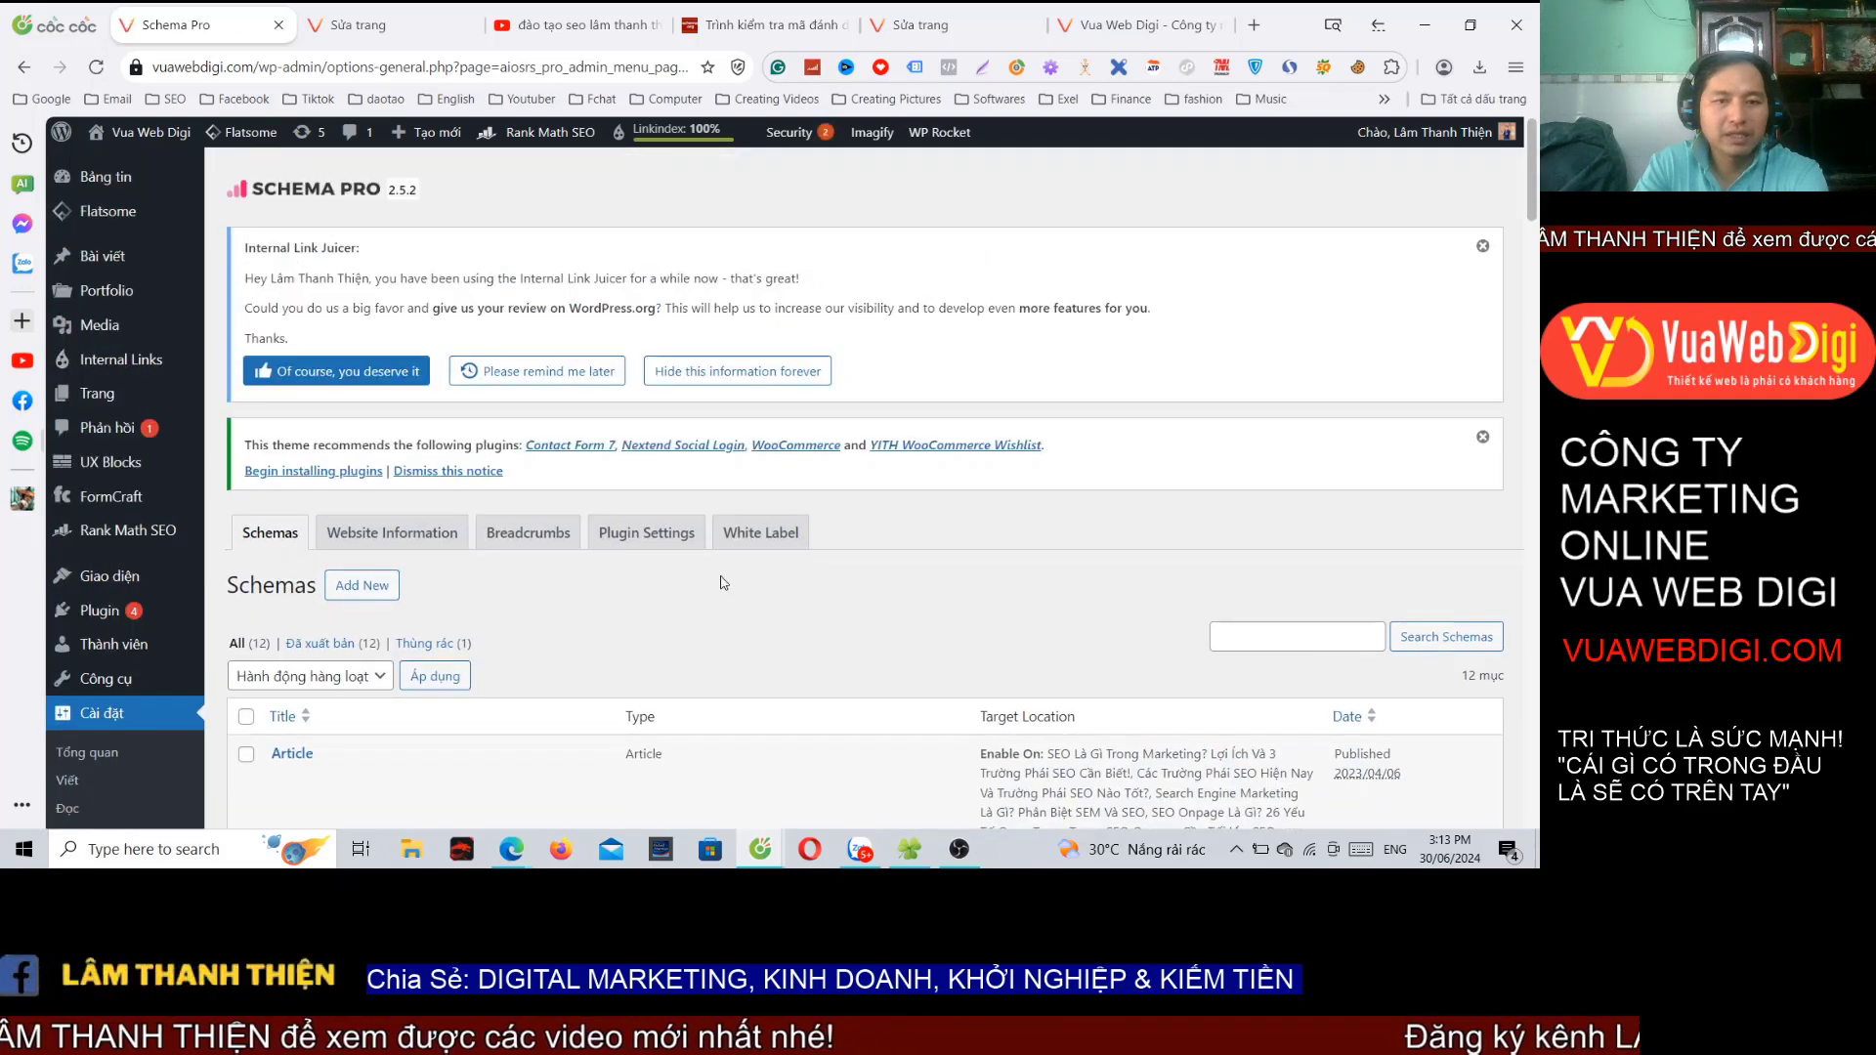
Step: Permanently delete the trashed Service schema from the trash
{"action": "left_click", "coordinate": [429, 643]}
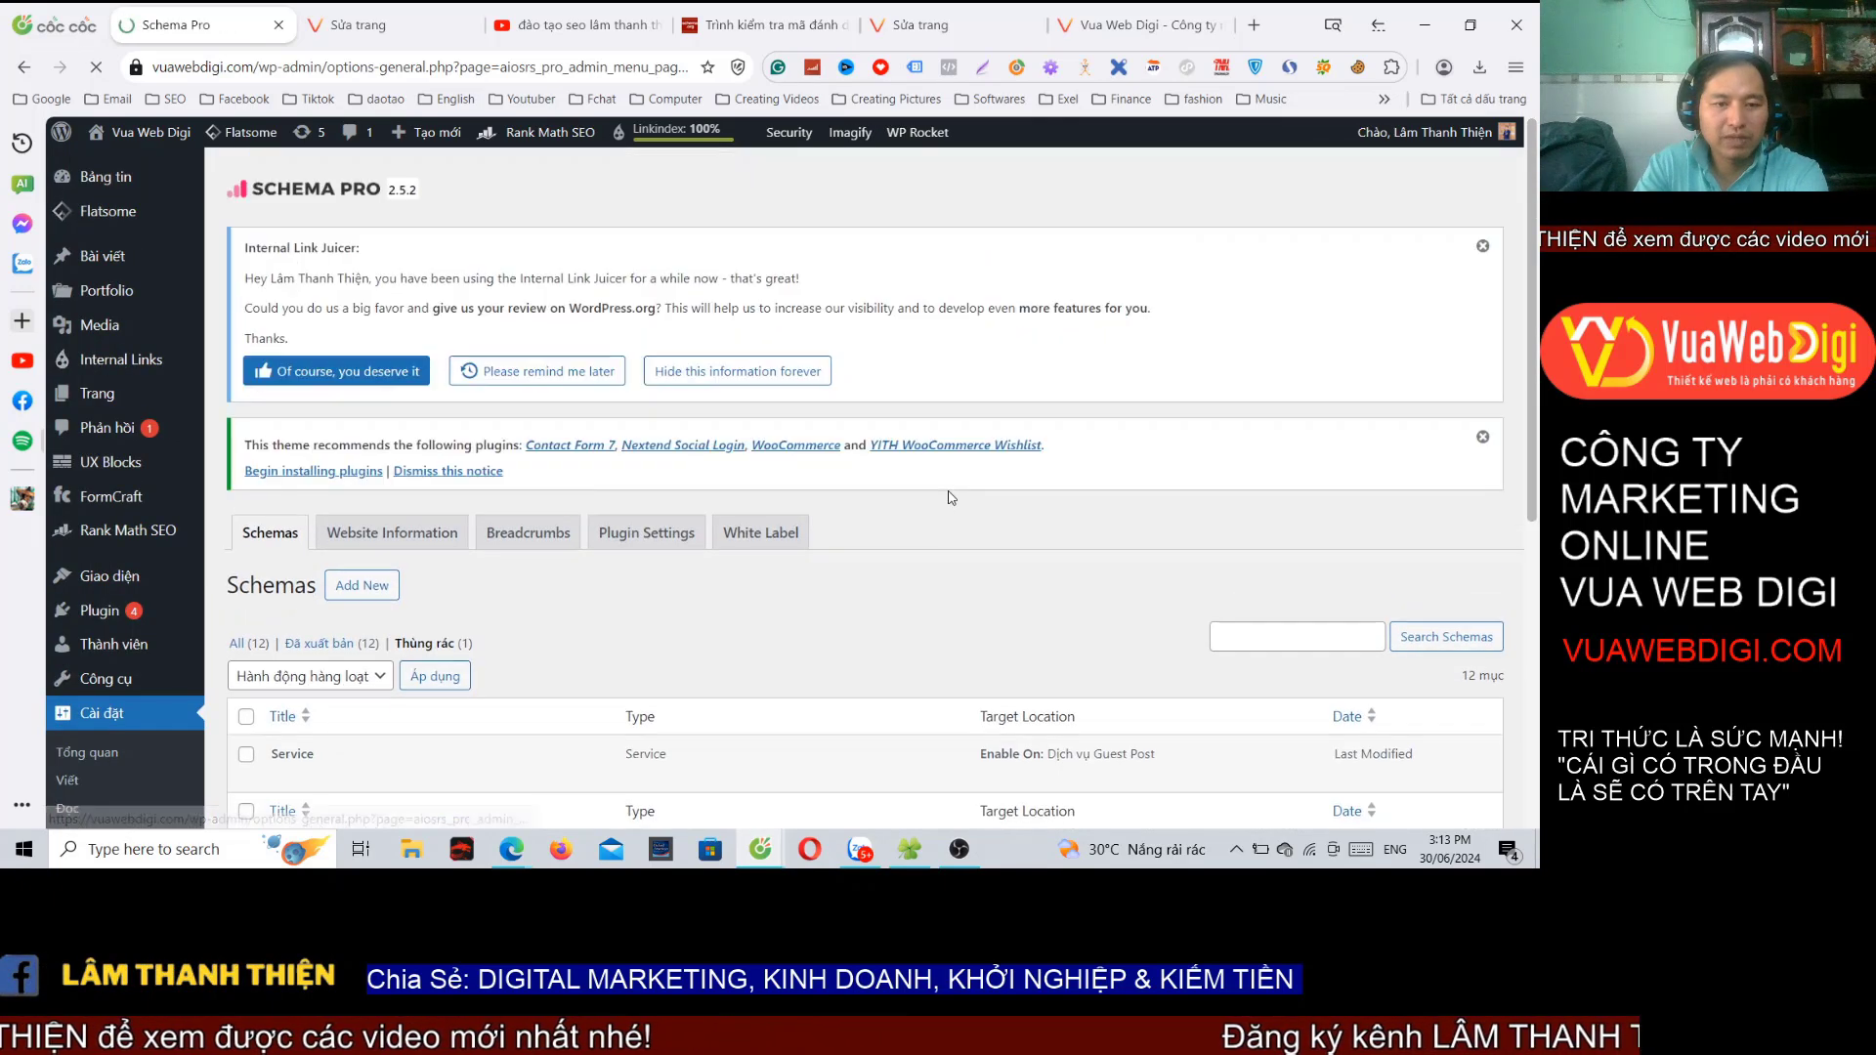
{"action": "scroll", "coordinate": [873, 523], "scroll_direction": "down", "scroll_amount": 5}
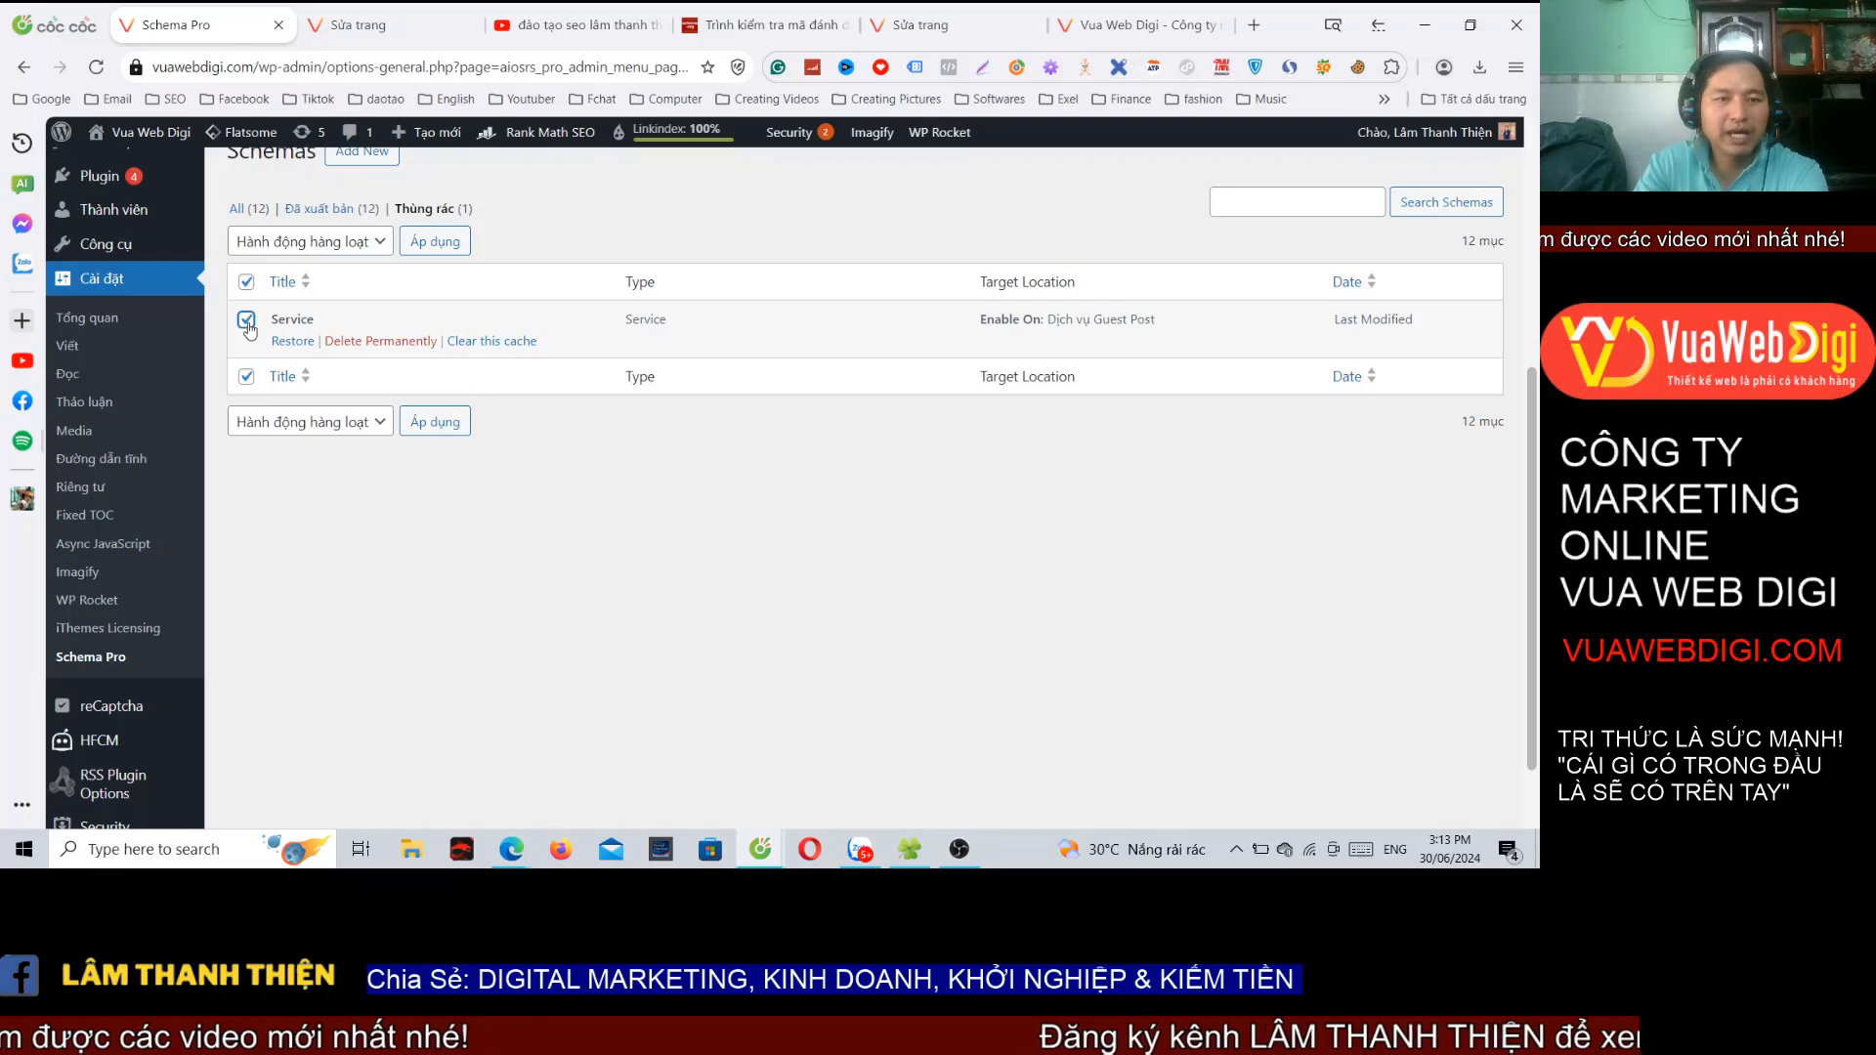
{"action": "left_click", "coordinate": [392, 344]}
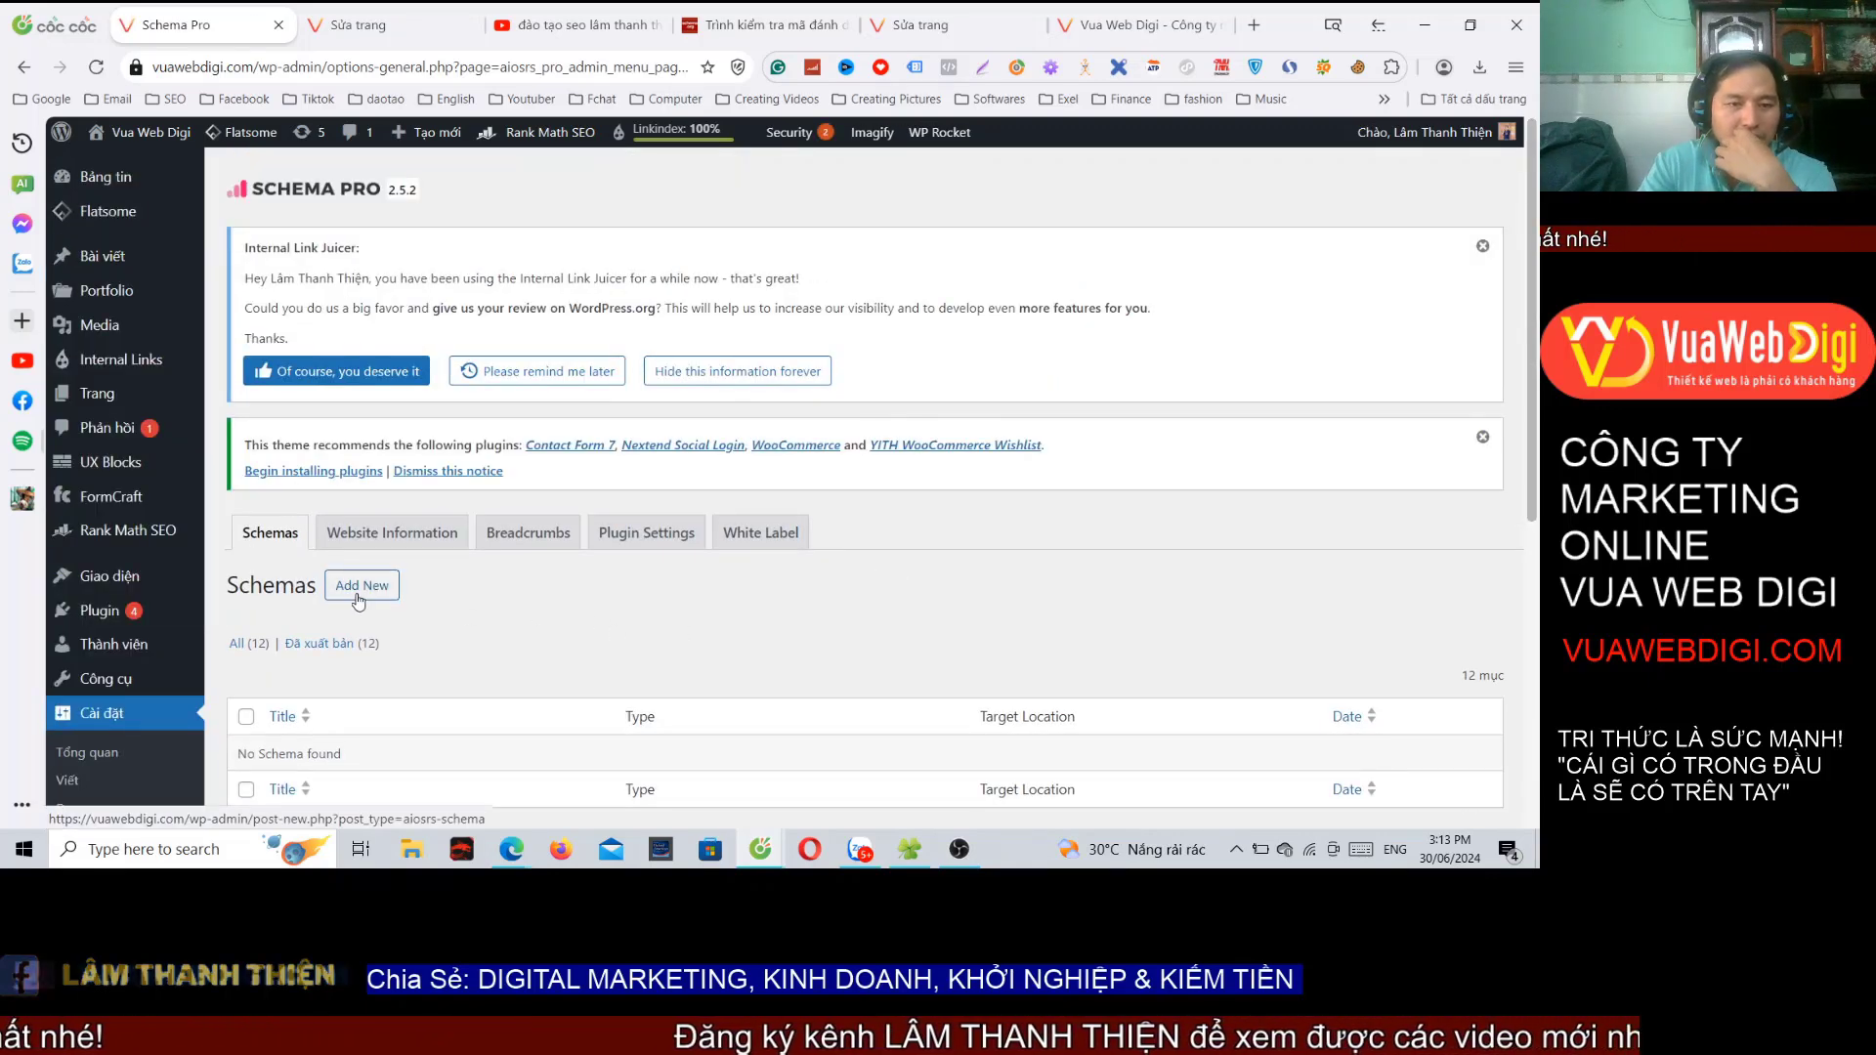
Step: Start a new schema with Product as the schema type
{"action": "left_click", "coordinate": [389, 592]}
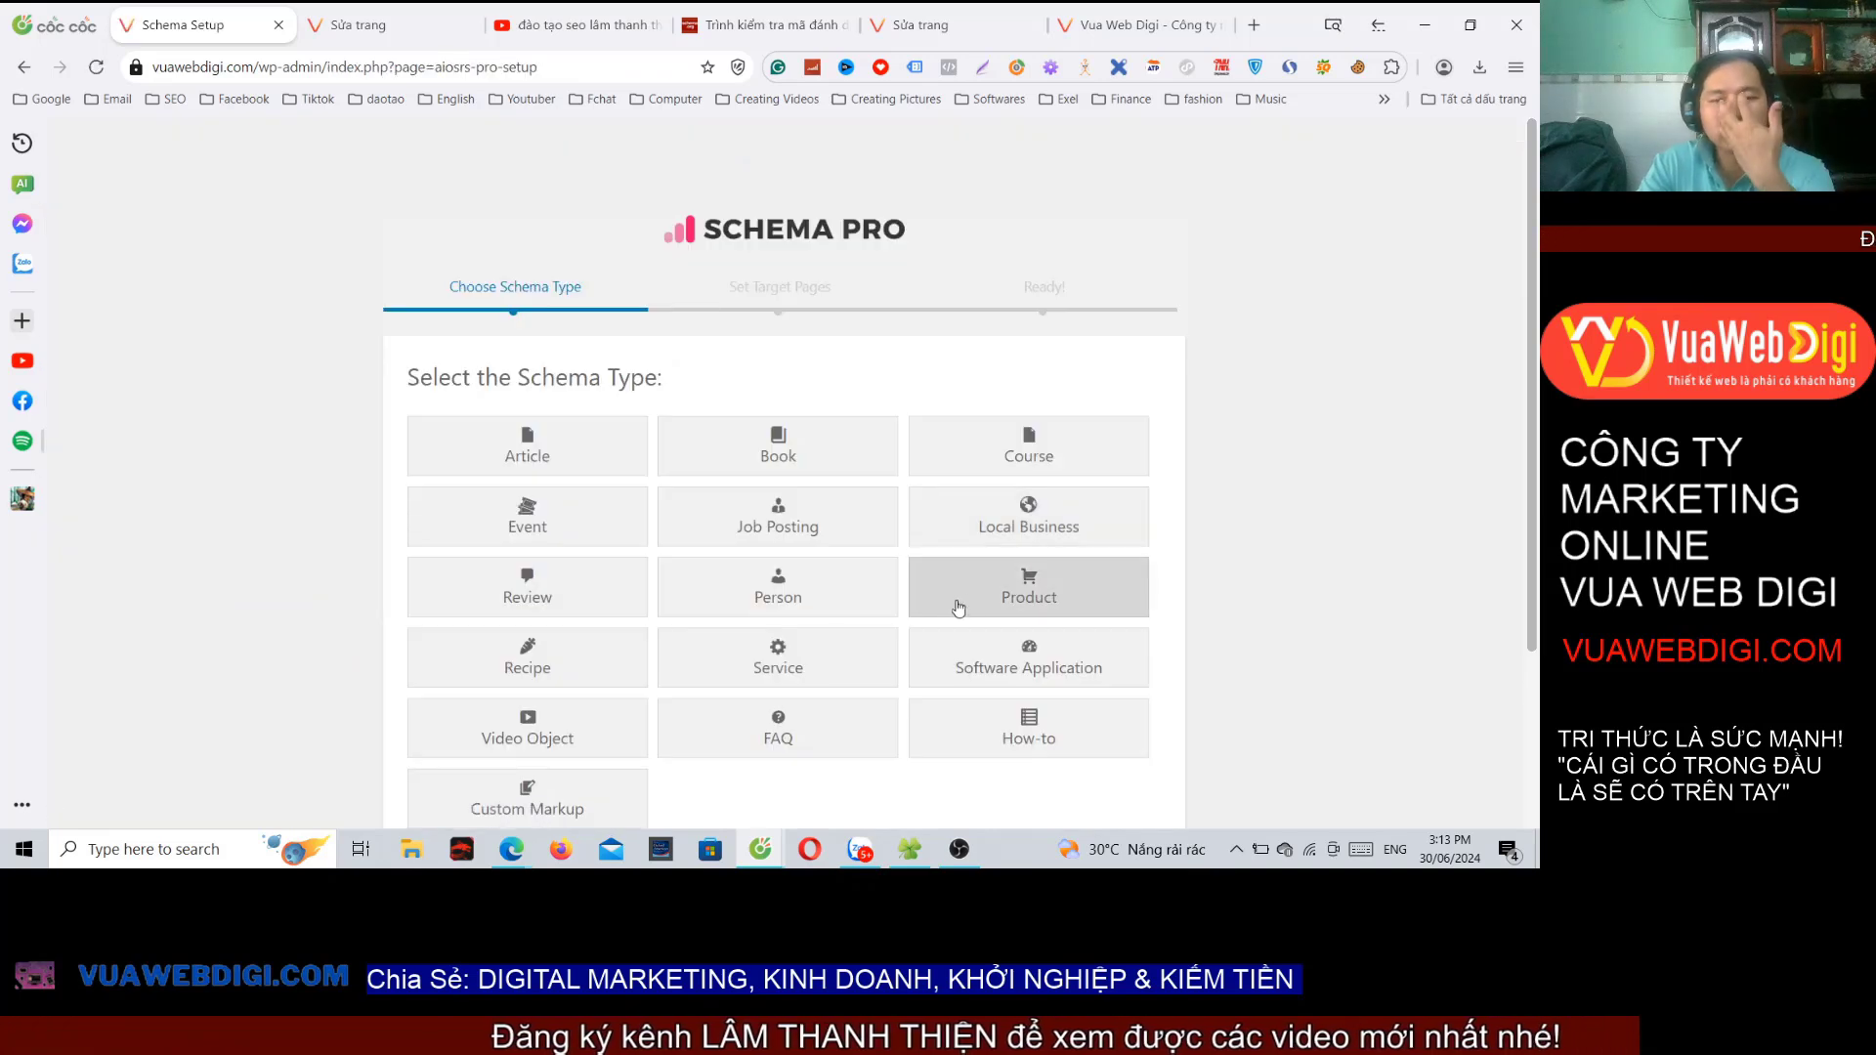
{"action": "left_click", "coordinate": [1041, 603]}
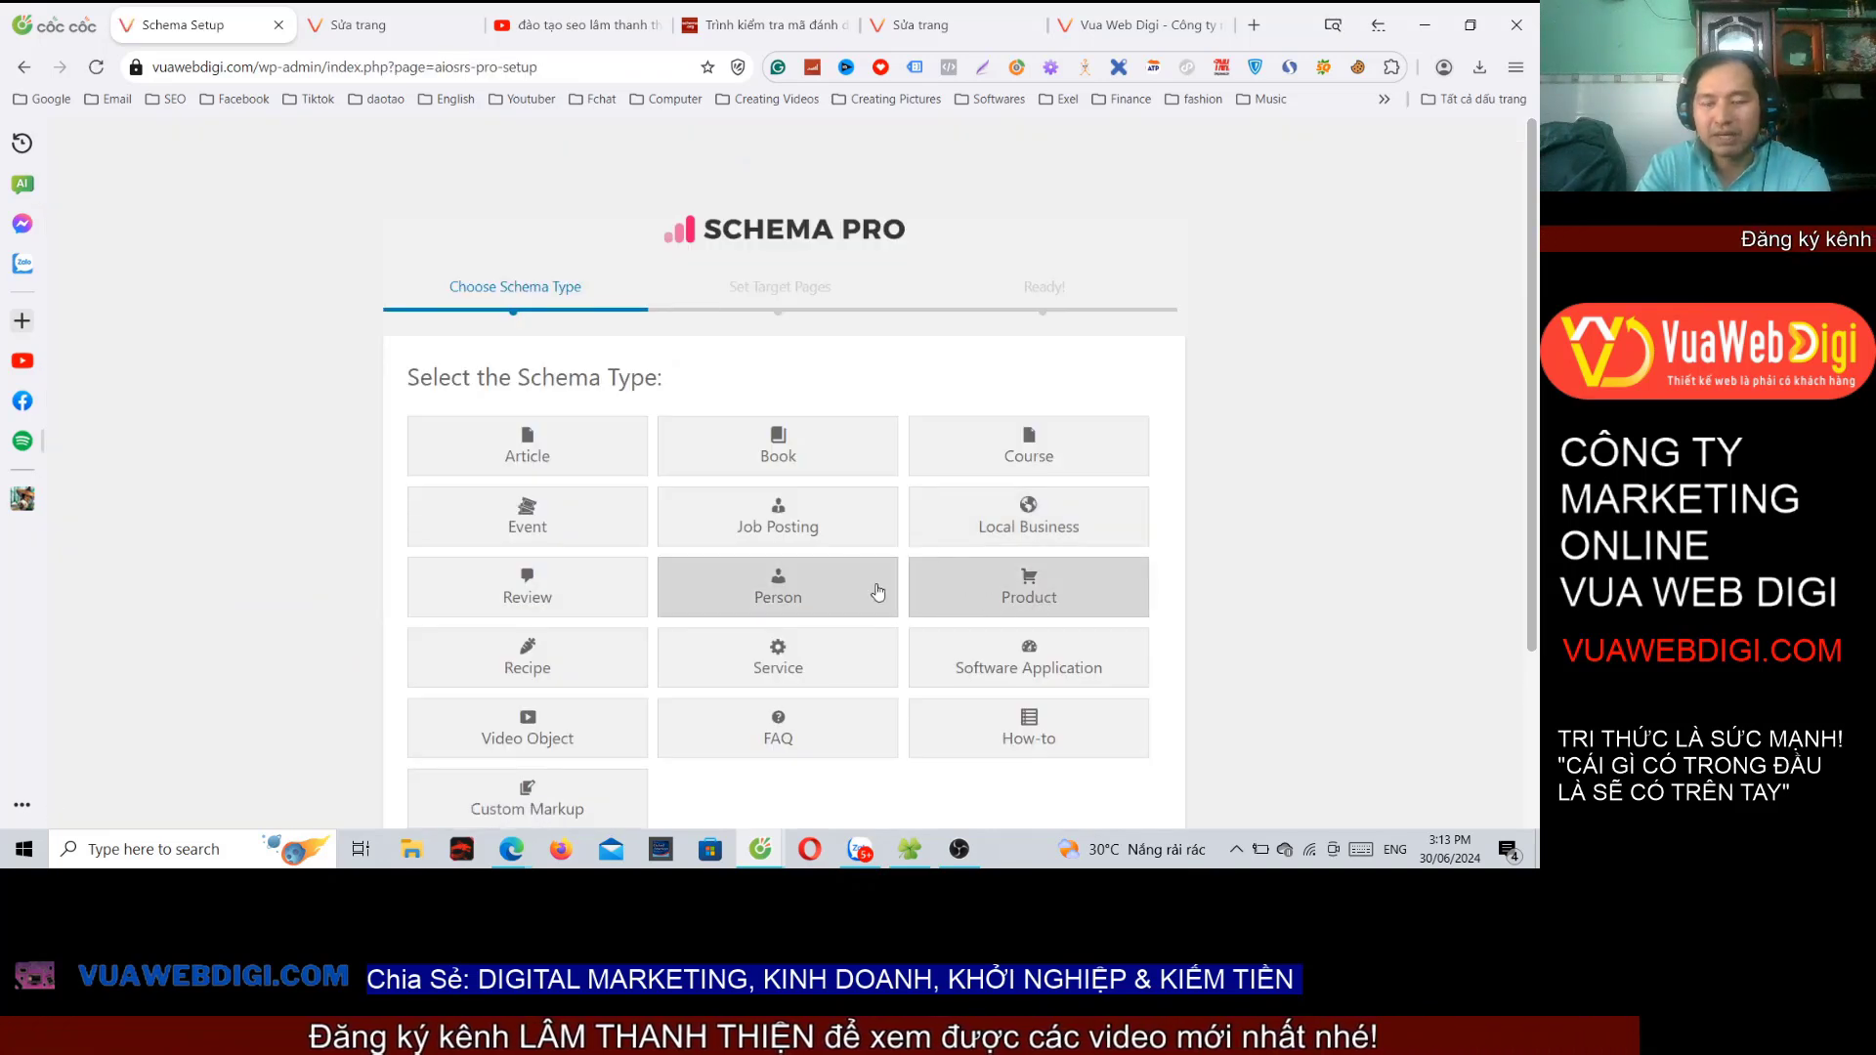
{"action": "scroll", "coordinate": [1048, 586], "scroll_direction": "down", "scroll_amount": 2}
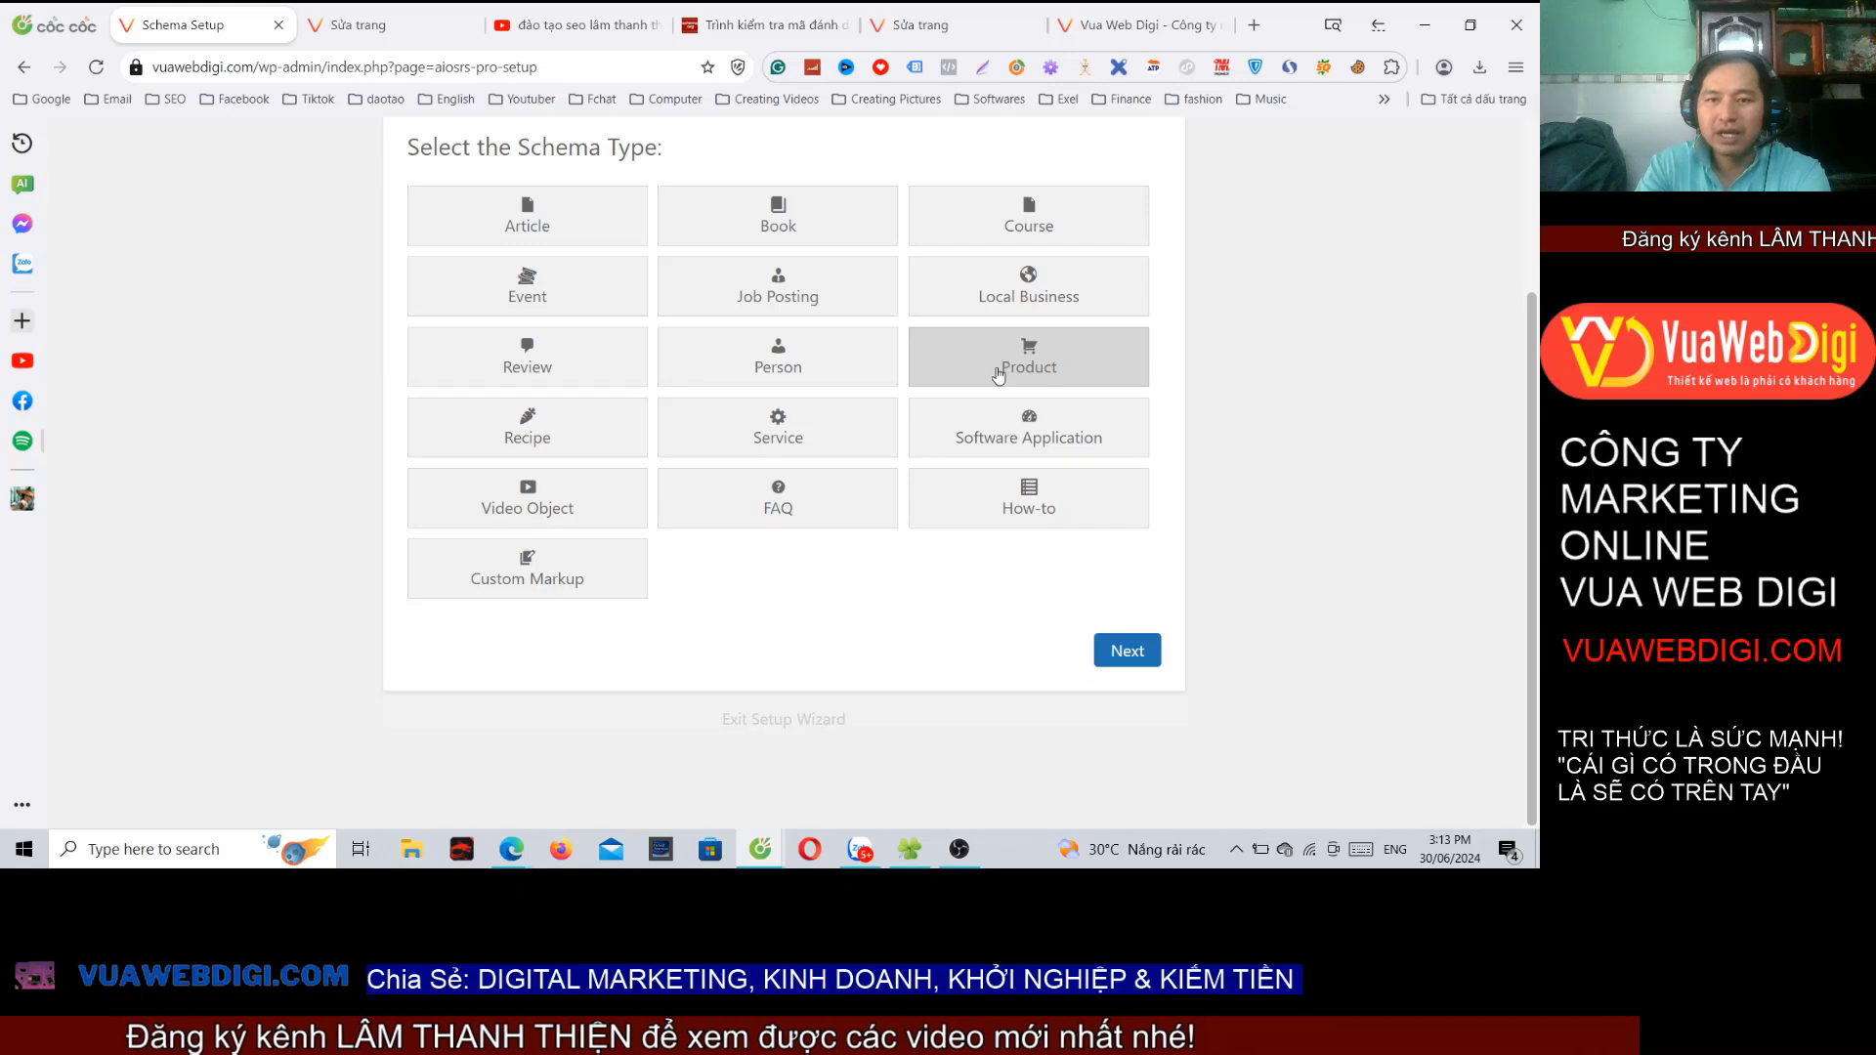
{"action": "left_click", "coordinate": [1124, 650]}
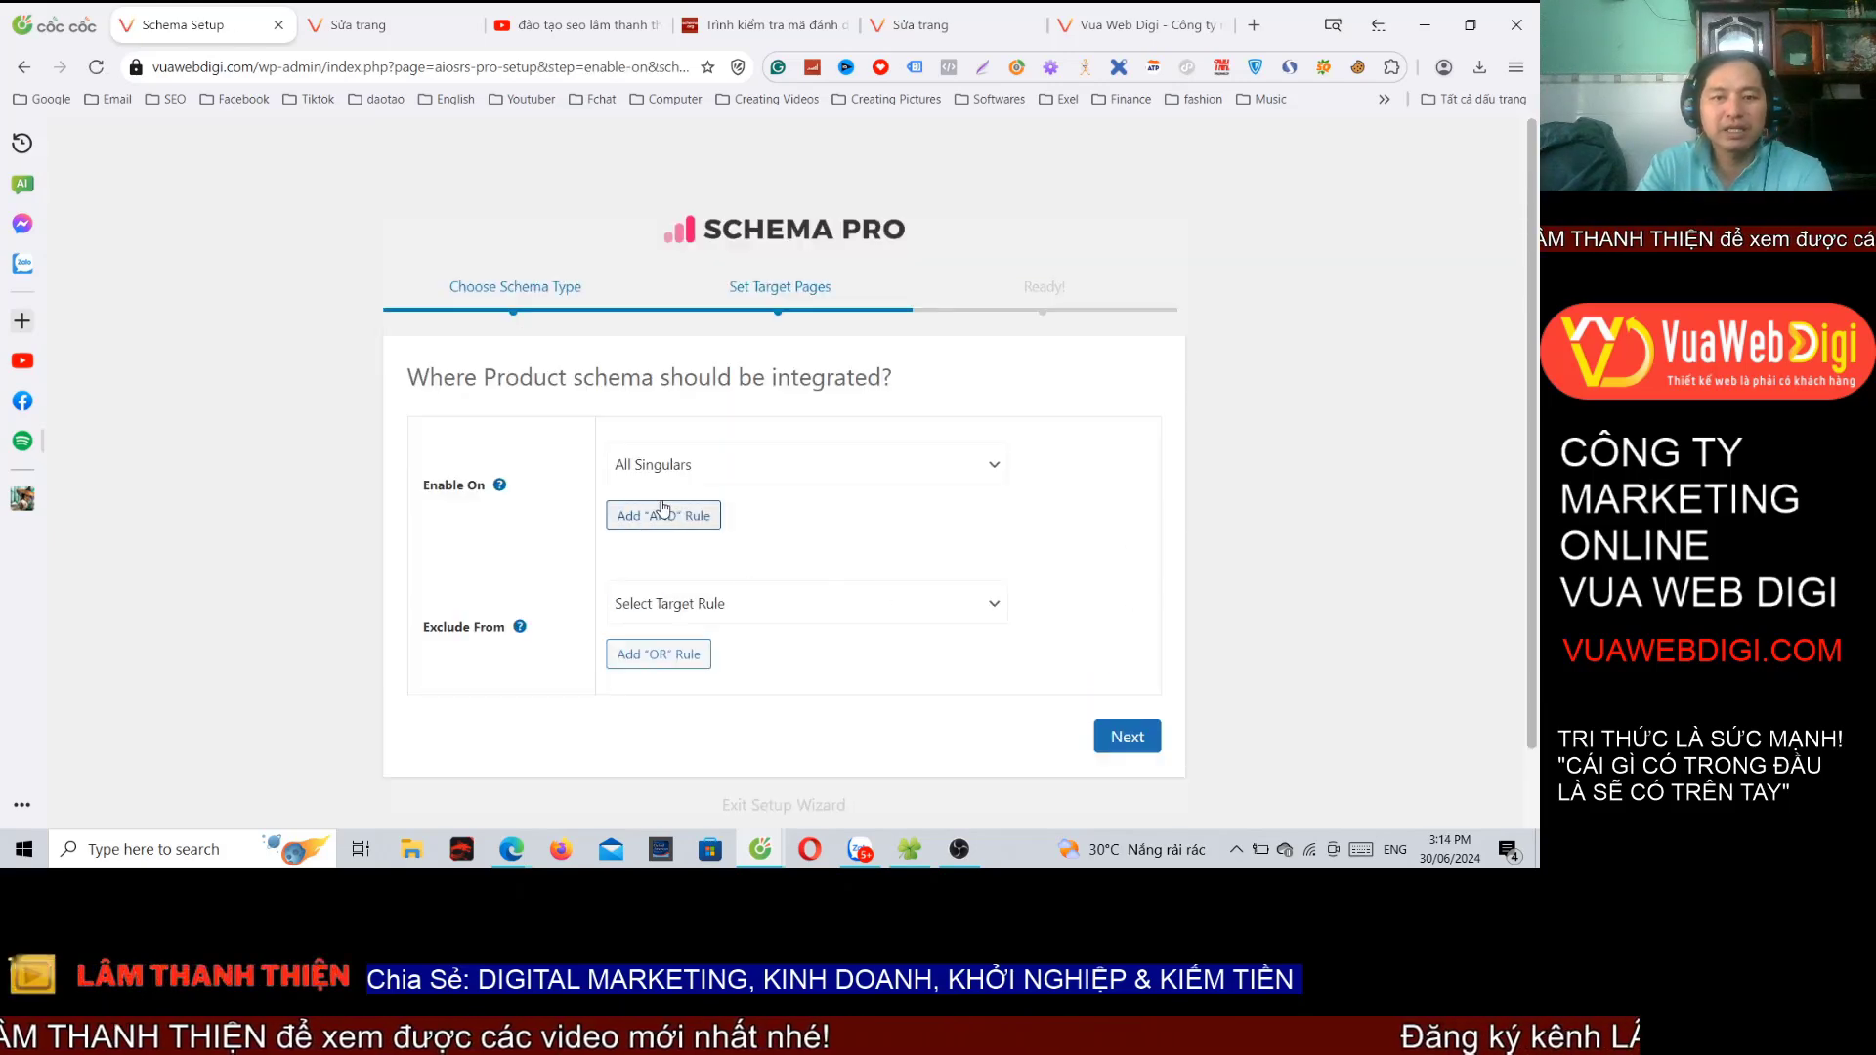
Step: Set Enable On to Specific Pages / Posts / Archives etc
{"action": "left_click", "coordinate": [754, 469]}
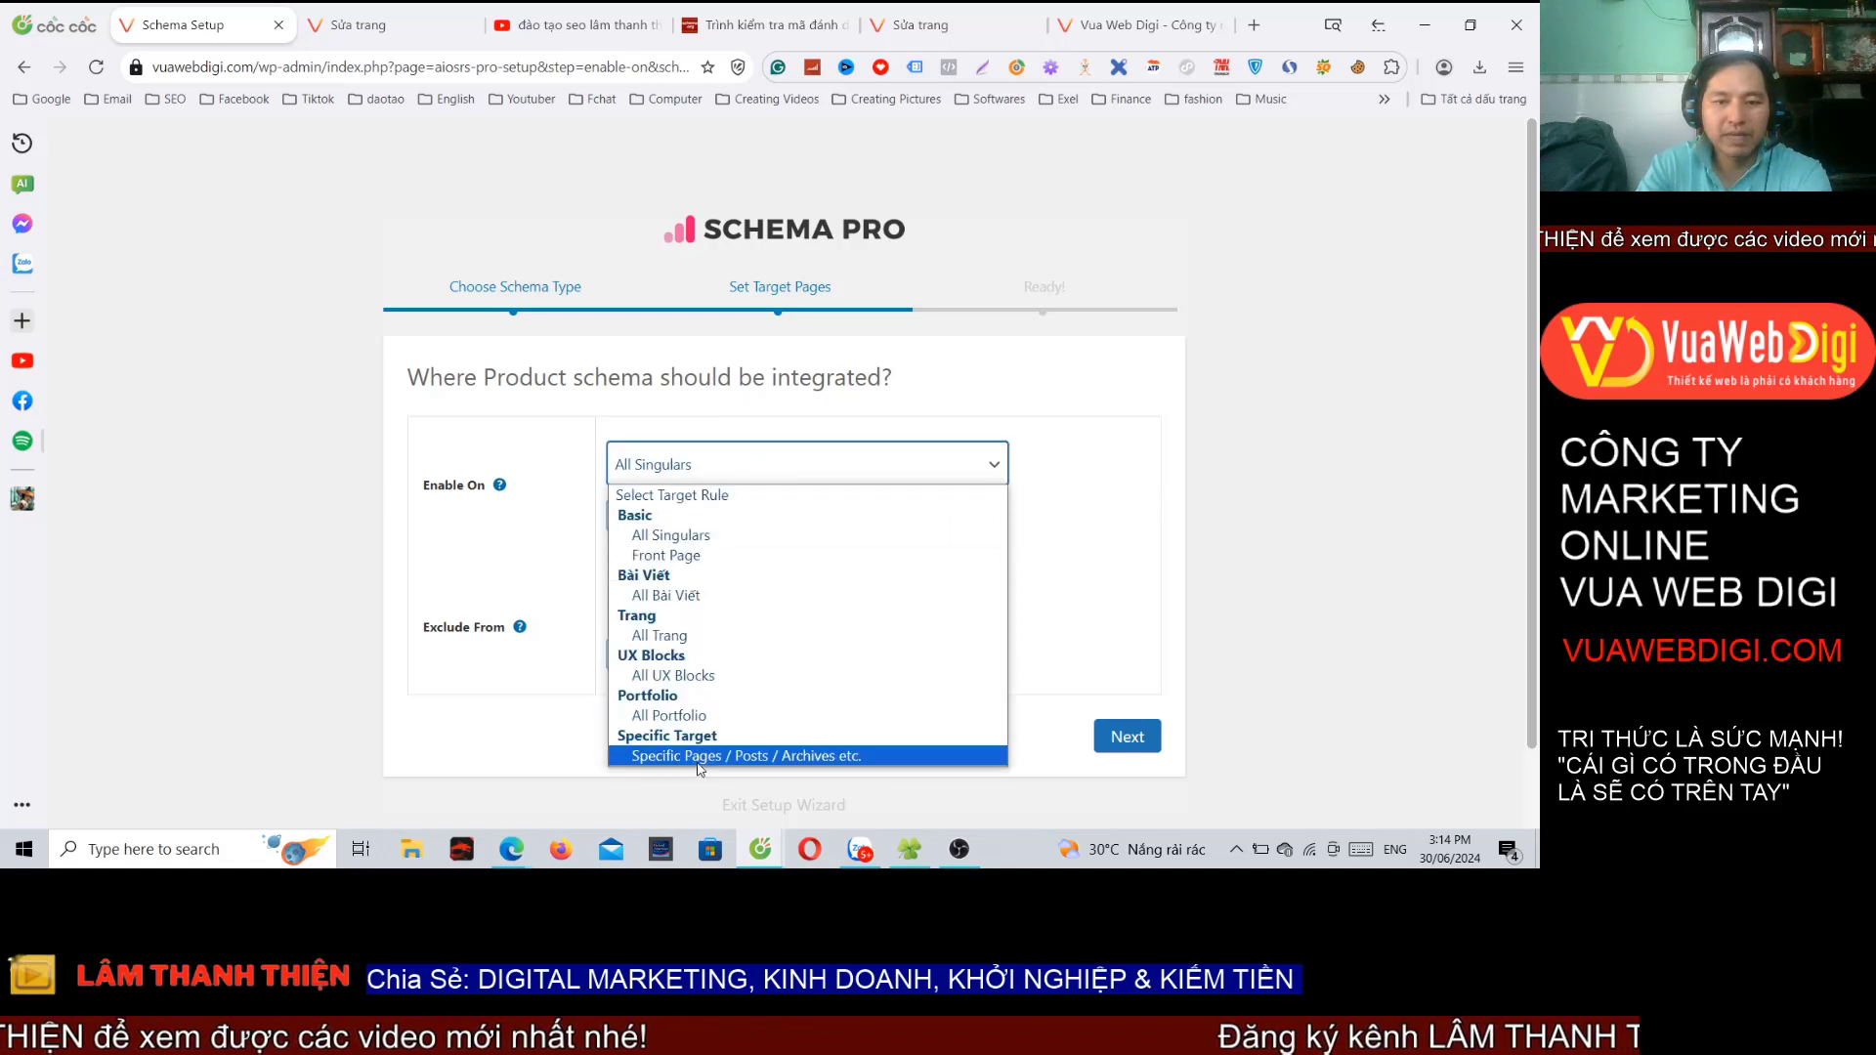
{"action": "left_click", "coordinate": [698, 758]}
{"action": "left_click", "coordinate": [725, 500]}
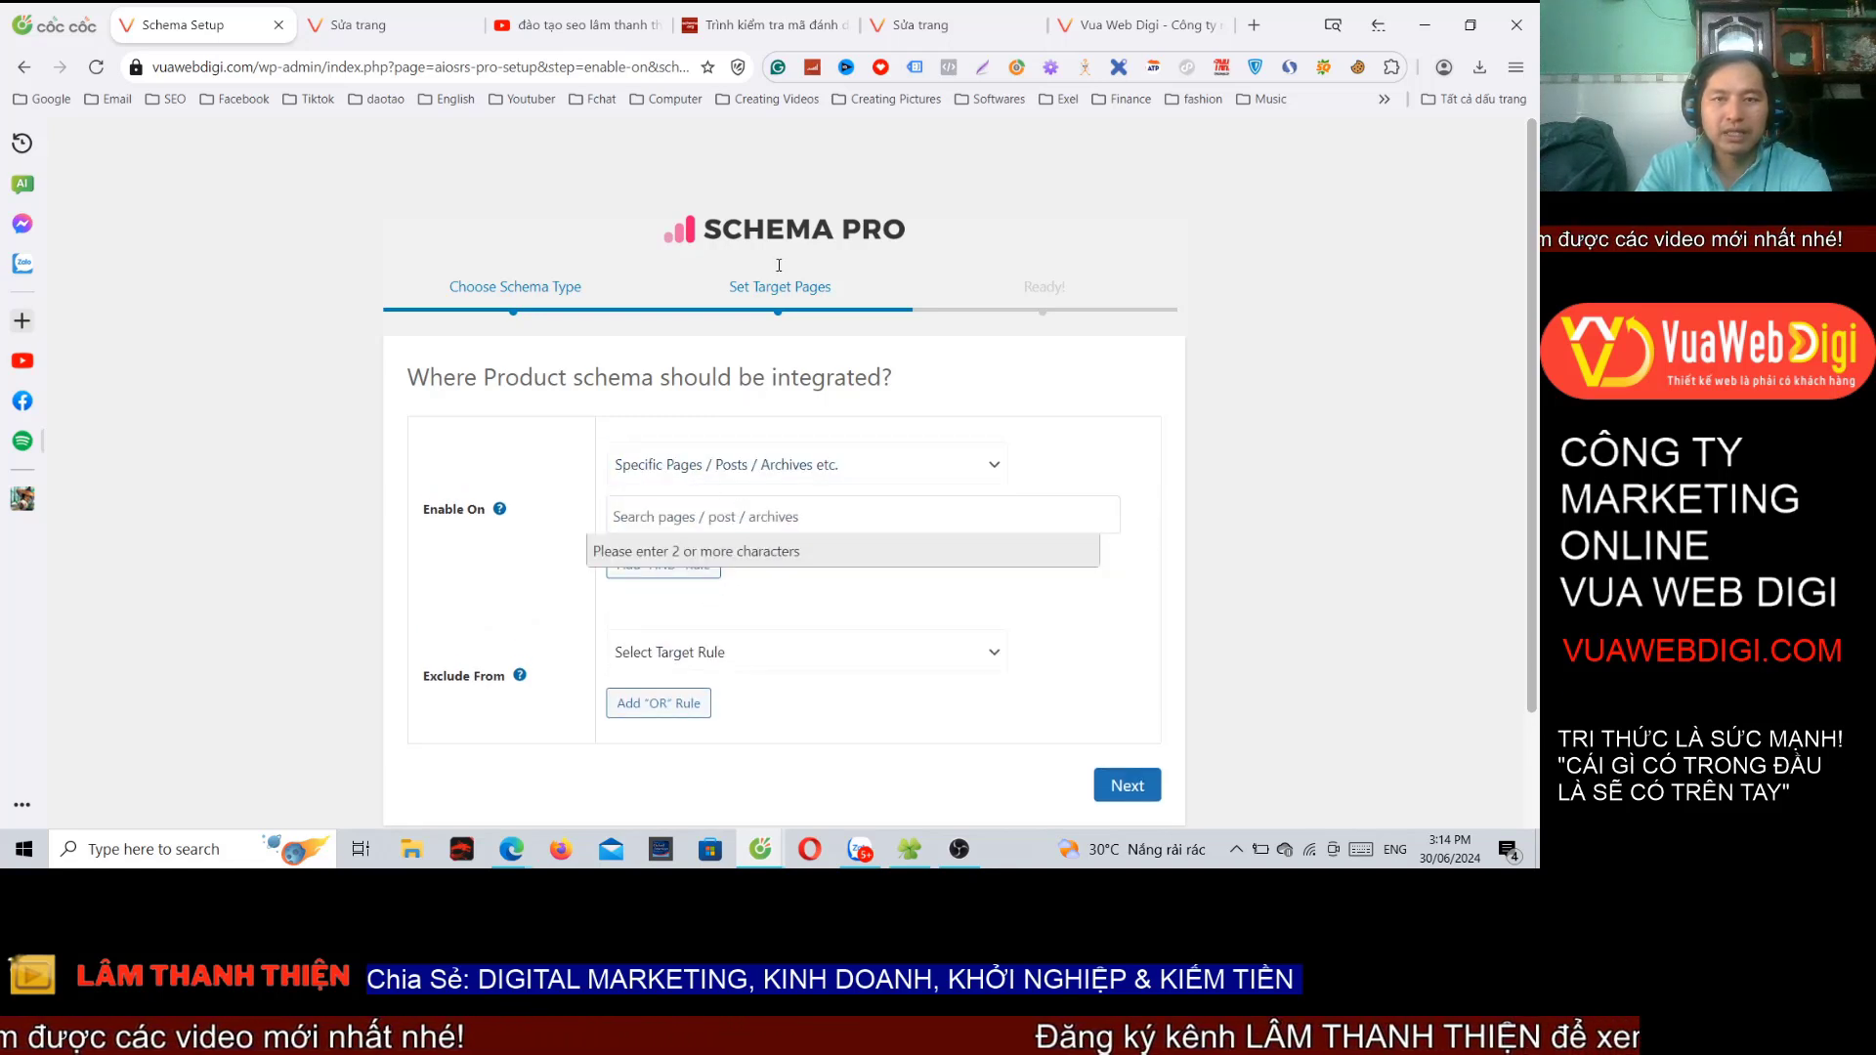
Step: On Vua Web Digi, open Du học Nhật Bản from the Du Học menu, then return to the editor tab
{"action": "left_click", "coordinate": [1133, 25]}
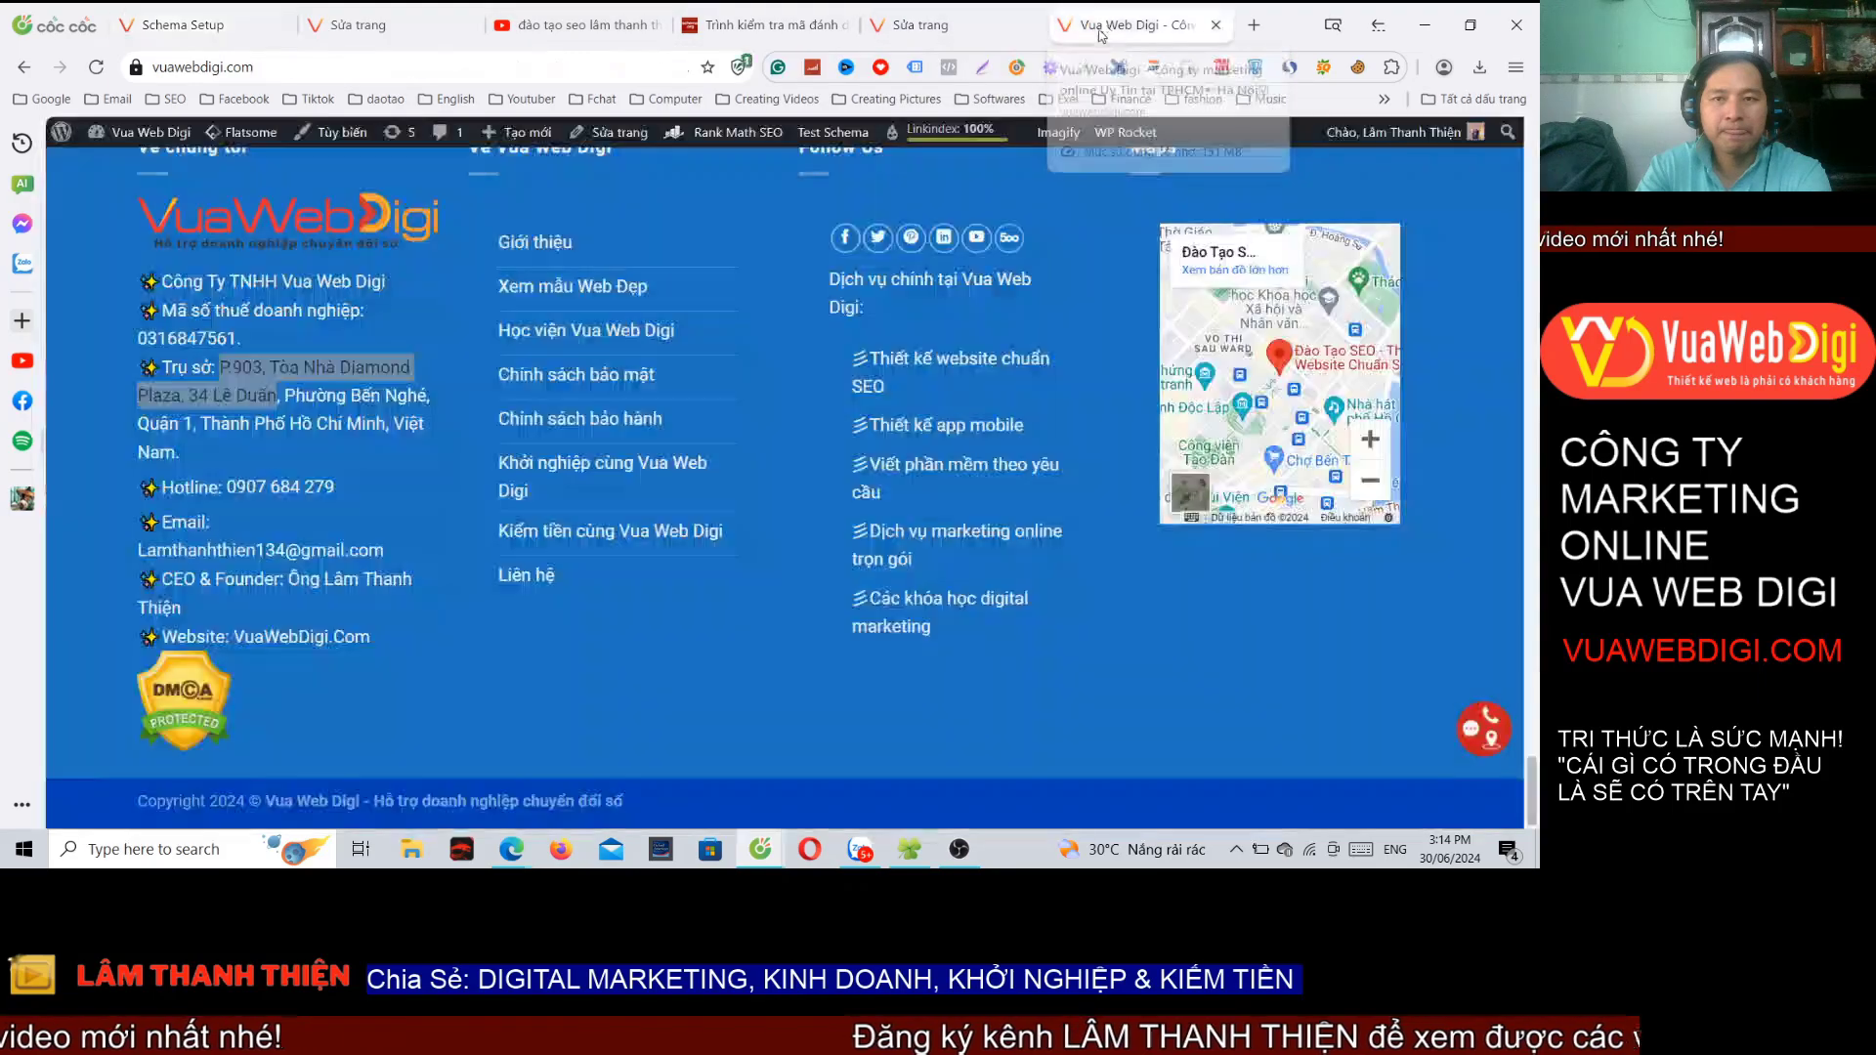
{"action": "scroll", "coordinate": [743, 243], "scroll_direction": "up", "scroll_amount": 15}
{"action": "scroll", "coordinate": [743, 243], "scroll_direction": "up", "scroll_amount": 10}
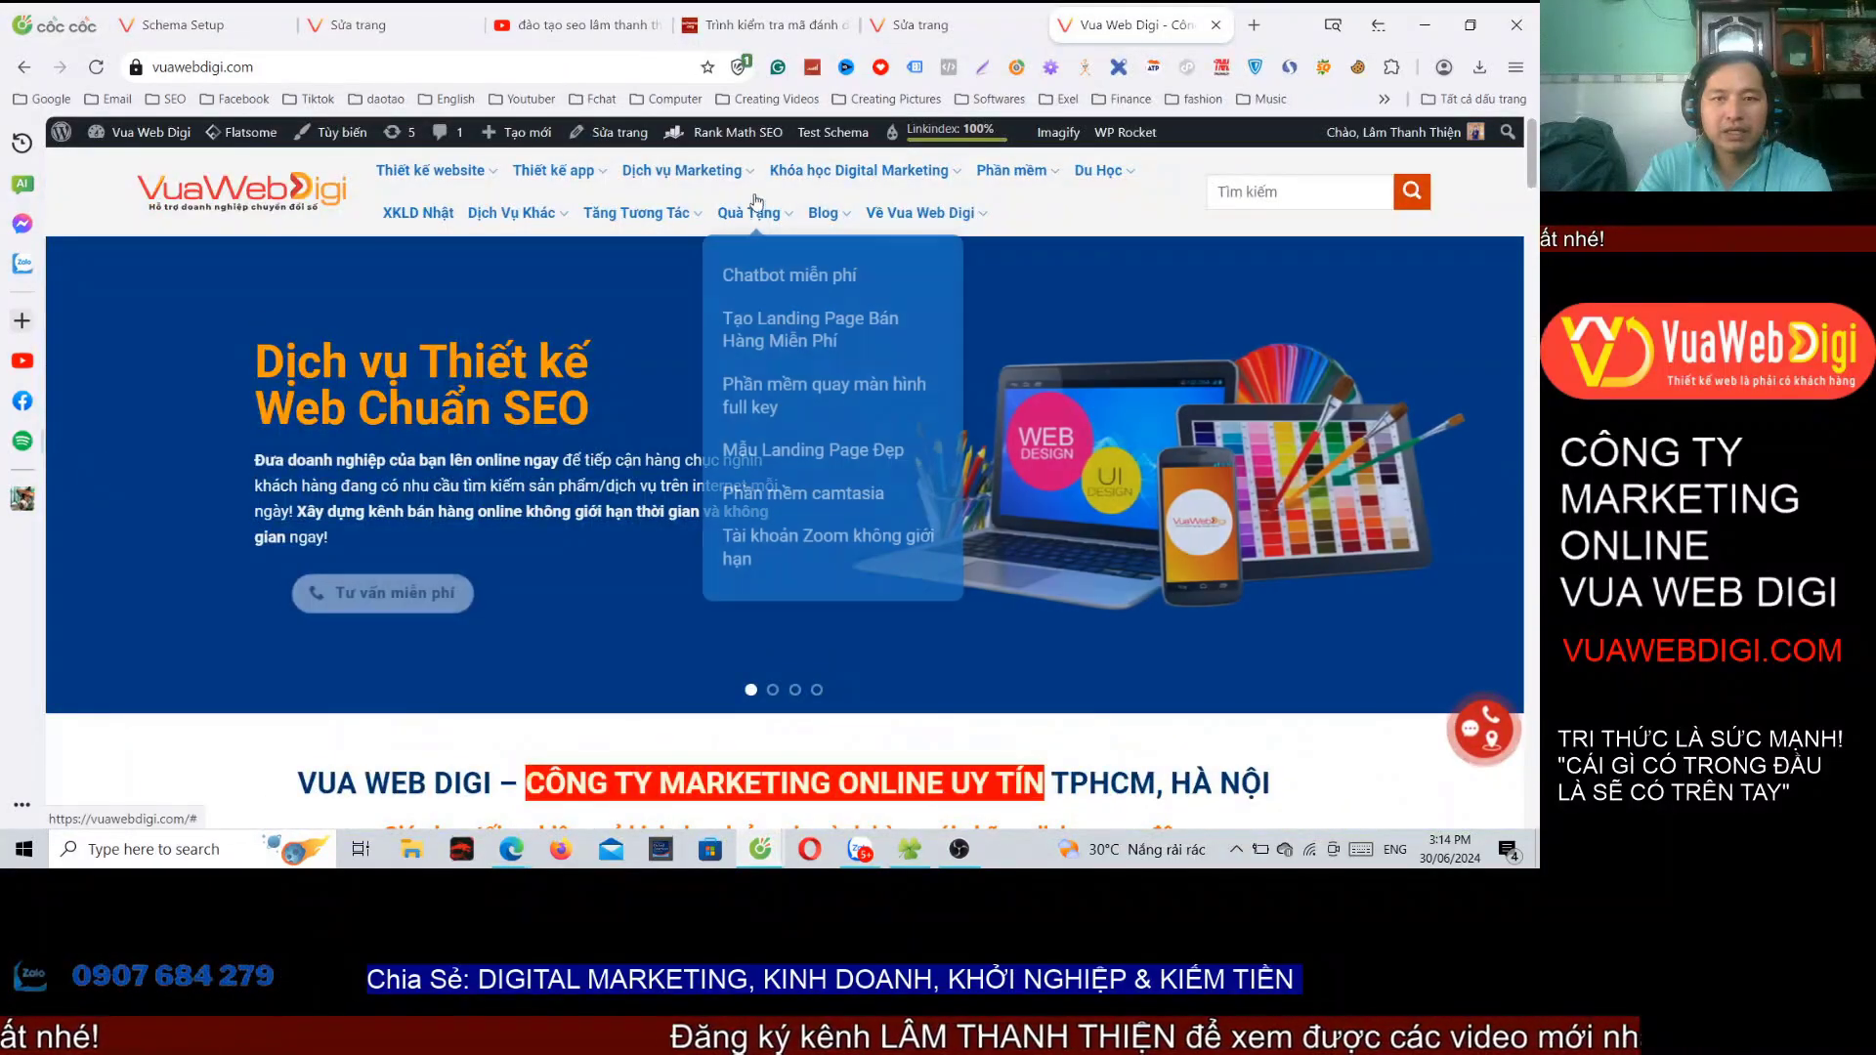
{"action": "mouse_move", "coordinate": [1041, 172]}
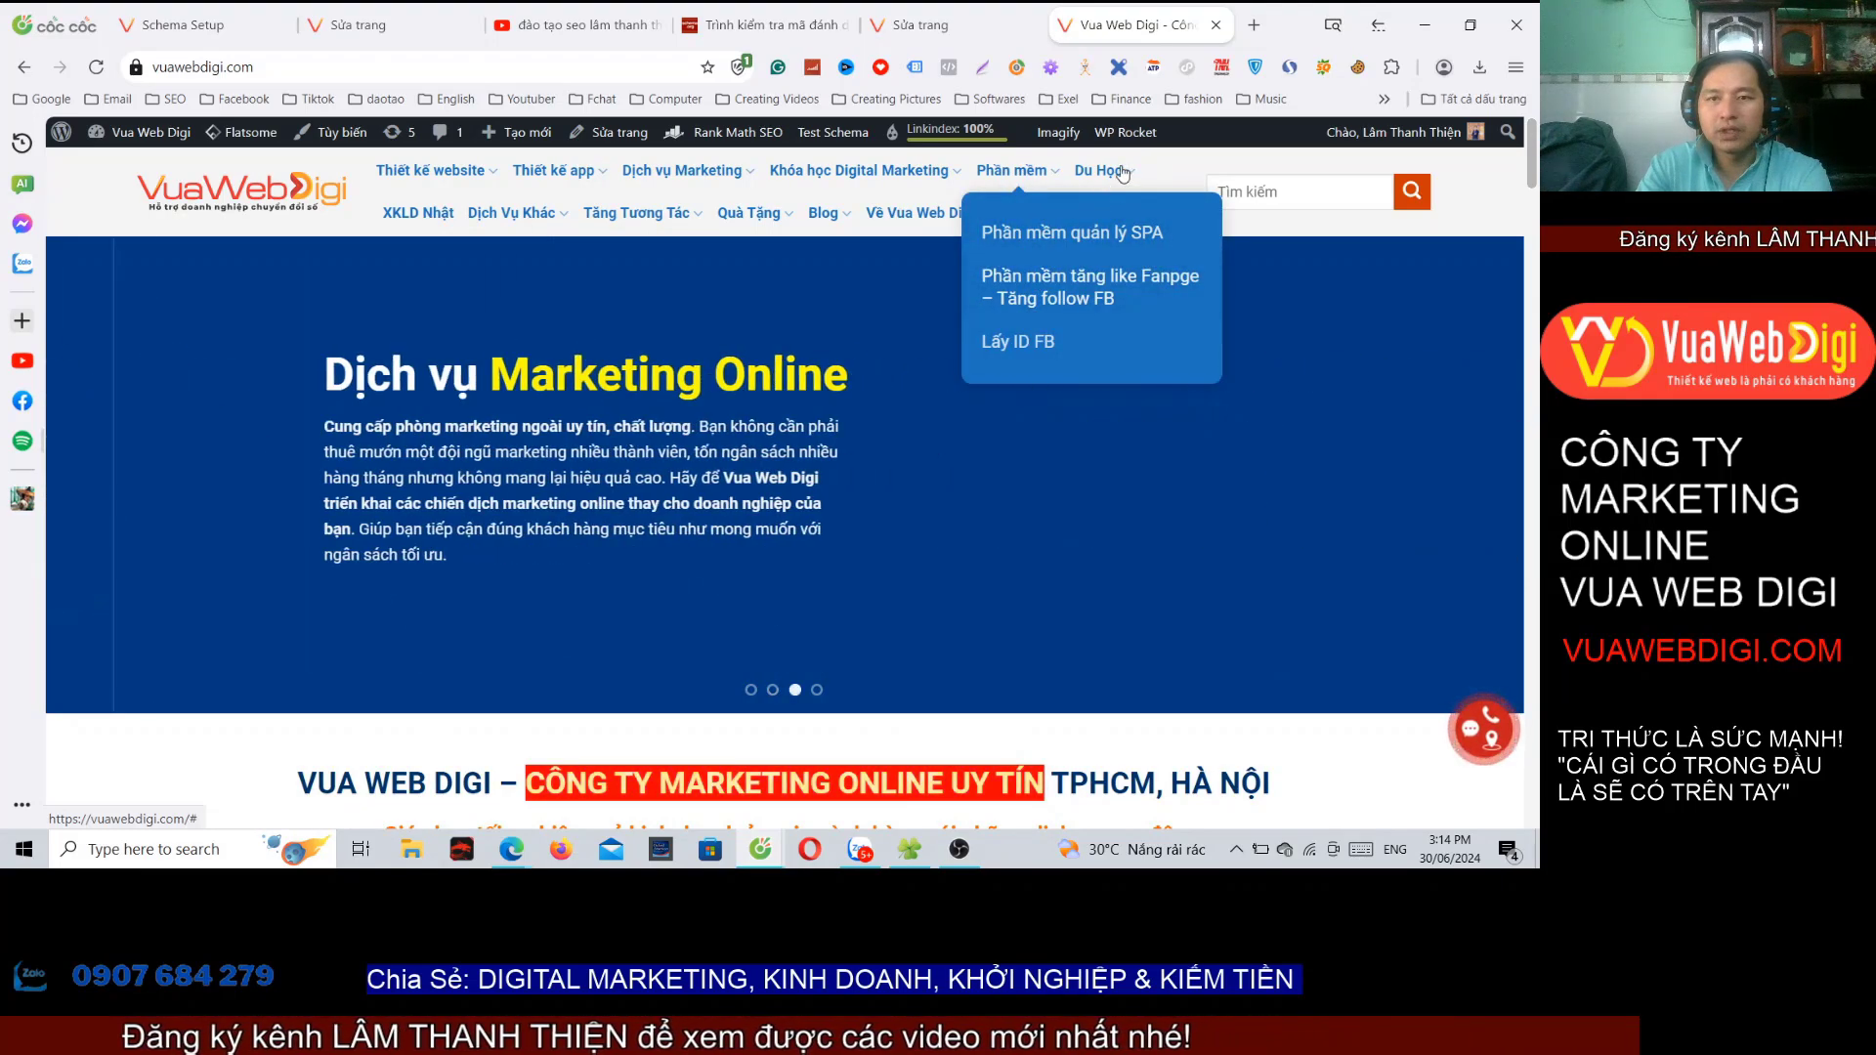
{"action": "mouse_move", "coordinate": [1103, 172]}
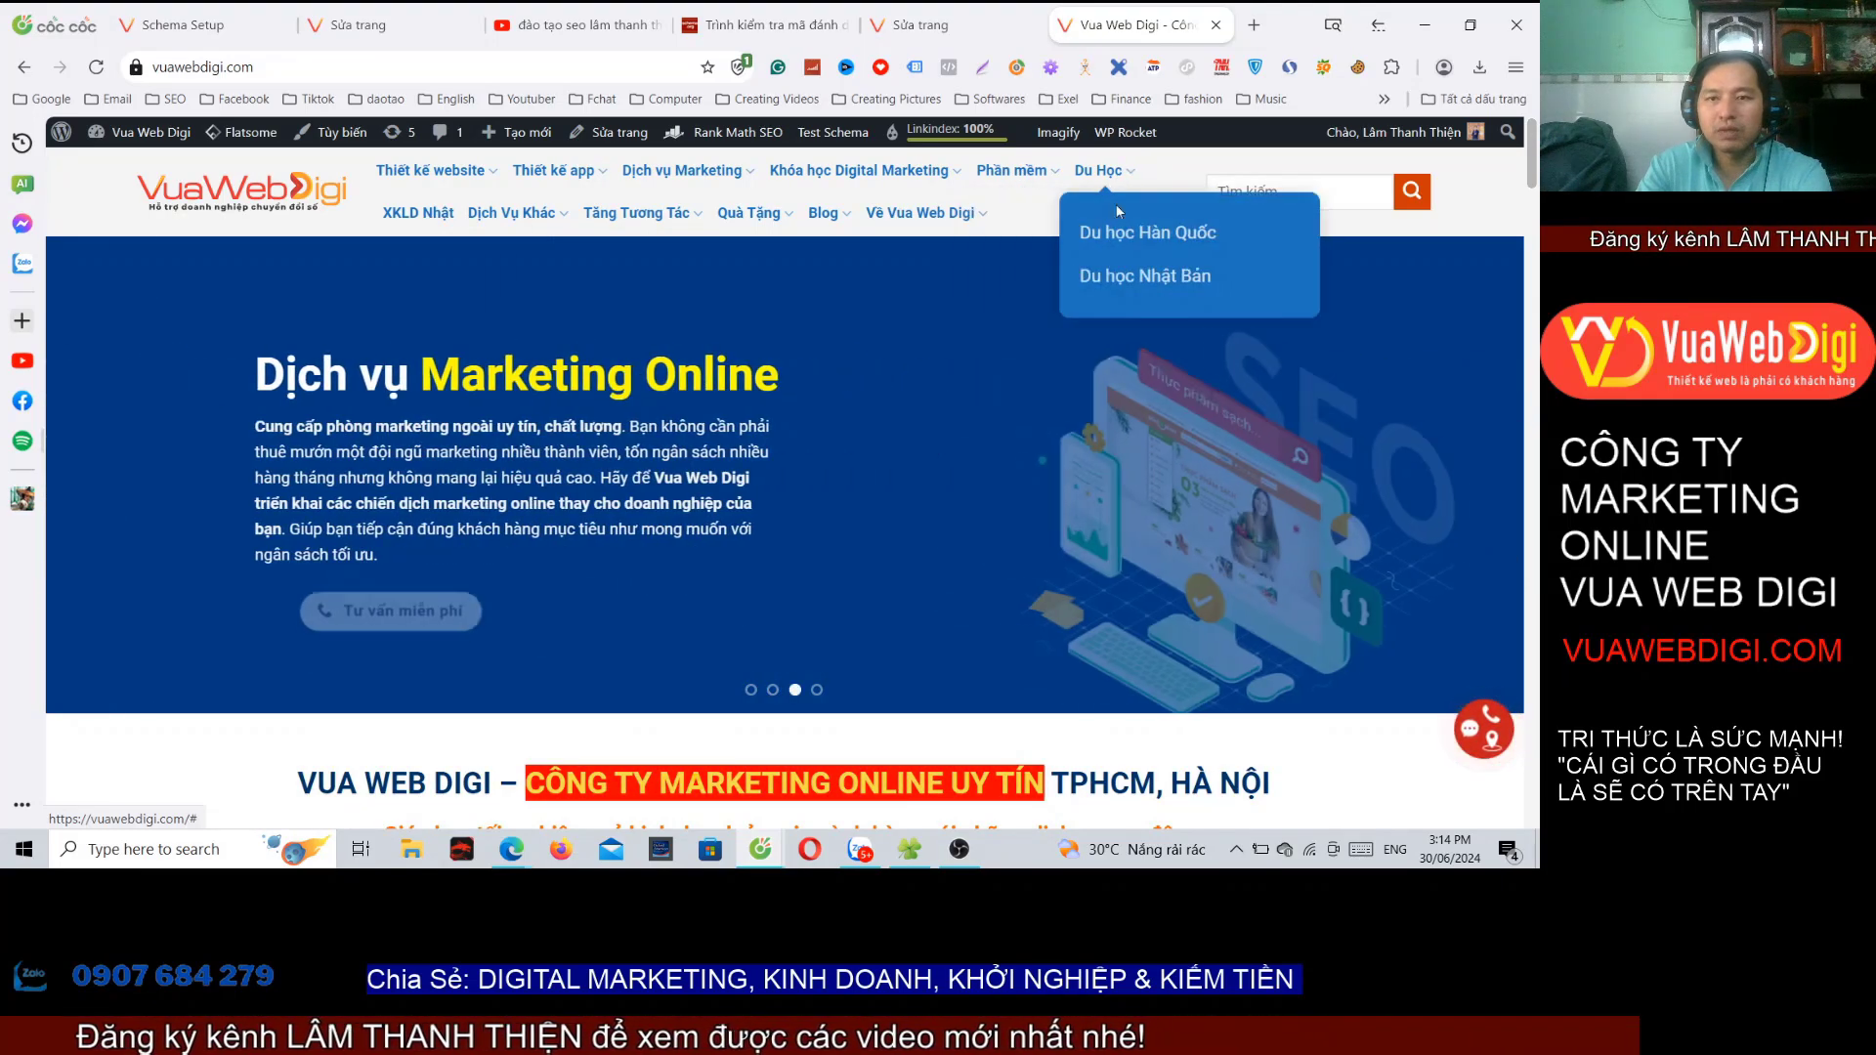
{"action": "left_click", "coordinate": [1113, 275]}
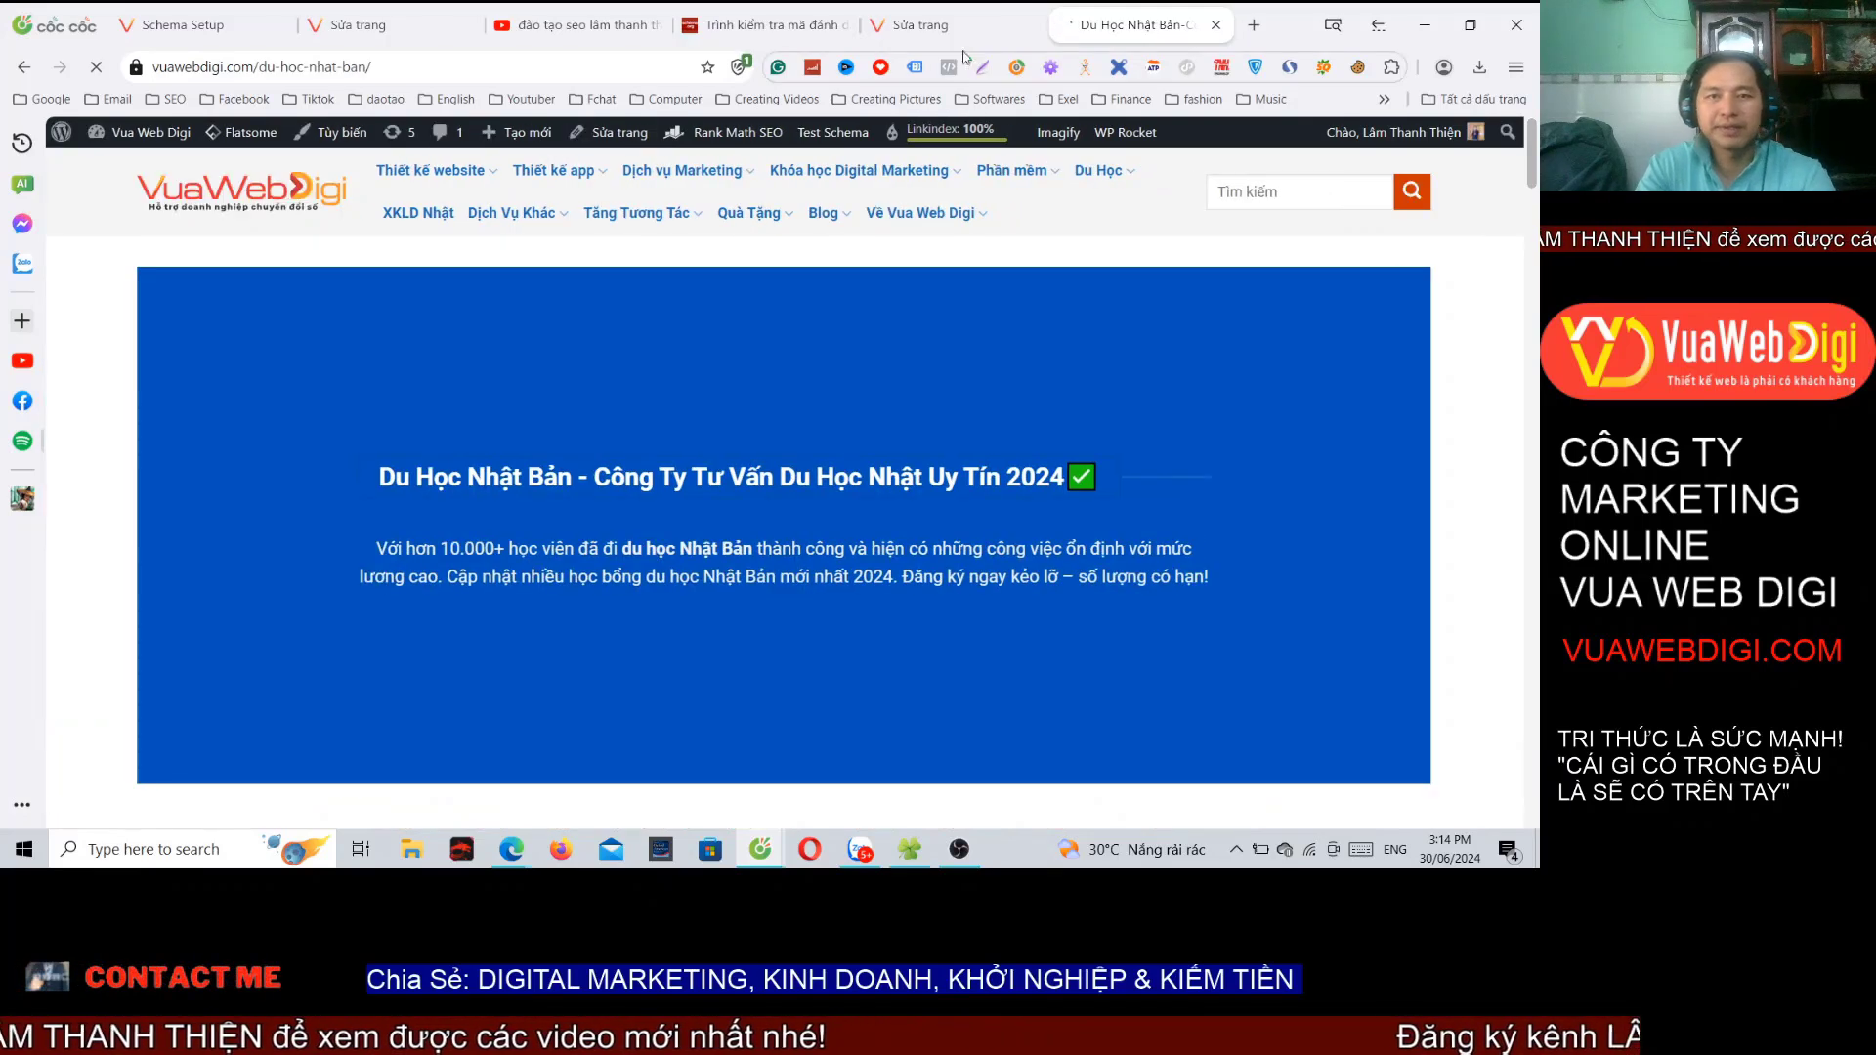
{"action": "left_click", "coordinate": [362, 22]}
Step: Search 'du học nha' and add the Du Học Nhật Bản page as the schema target
{"action": "left_click", "coordinate": [174, 25]}
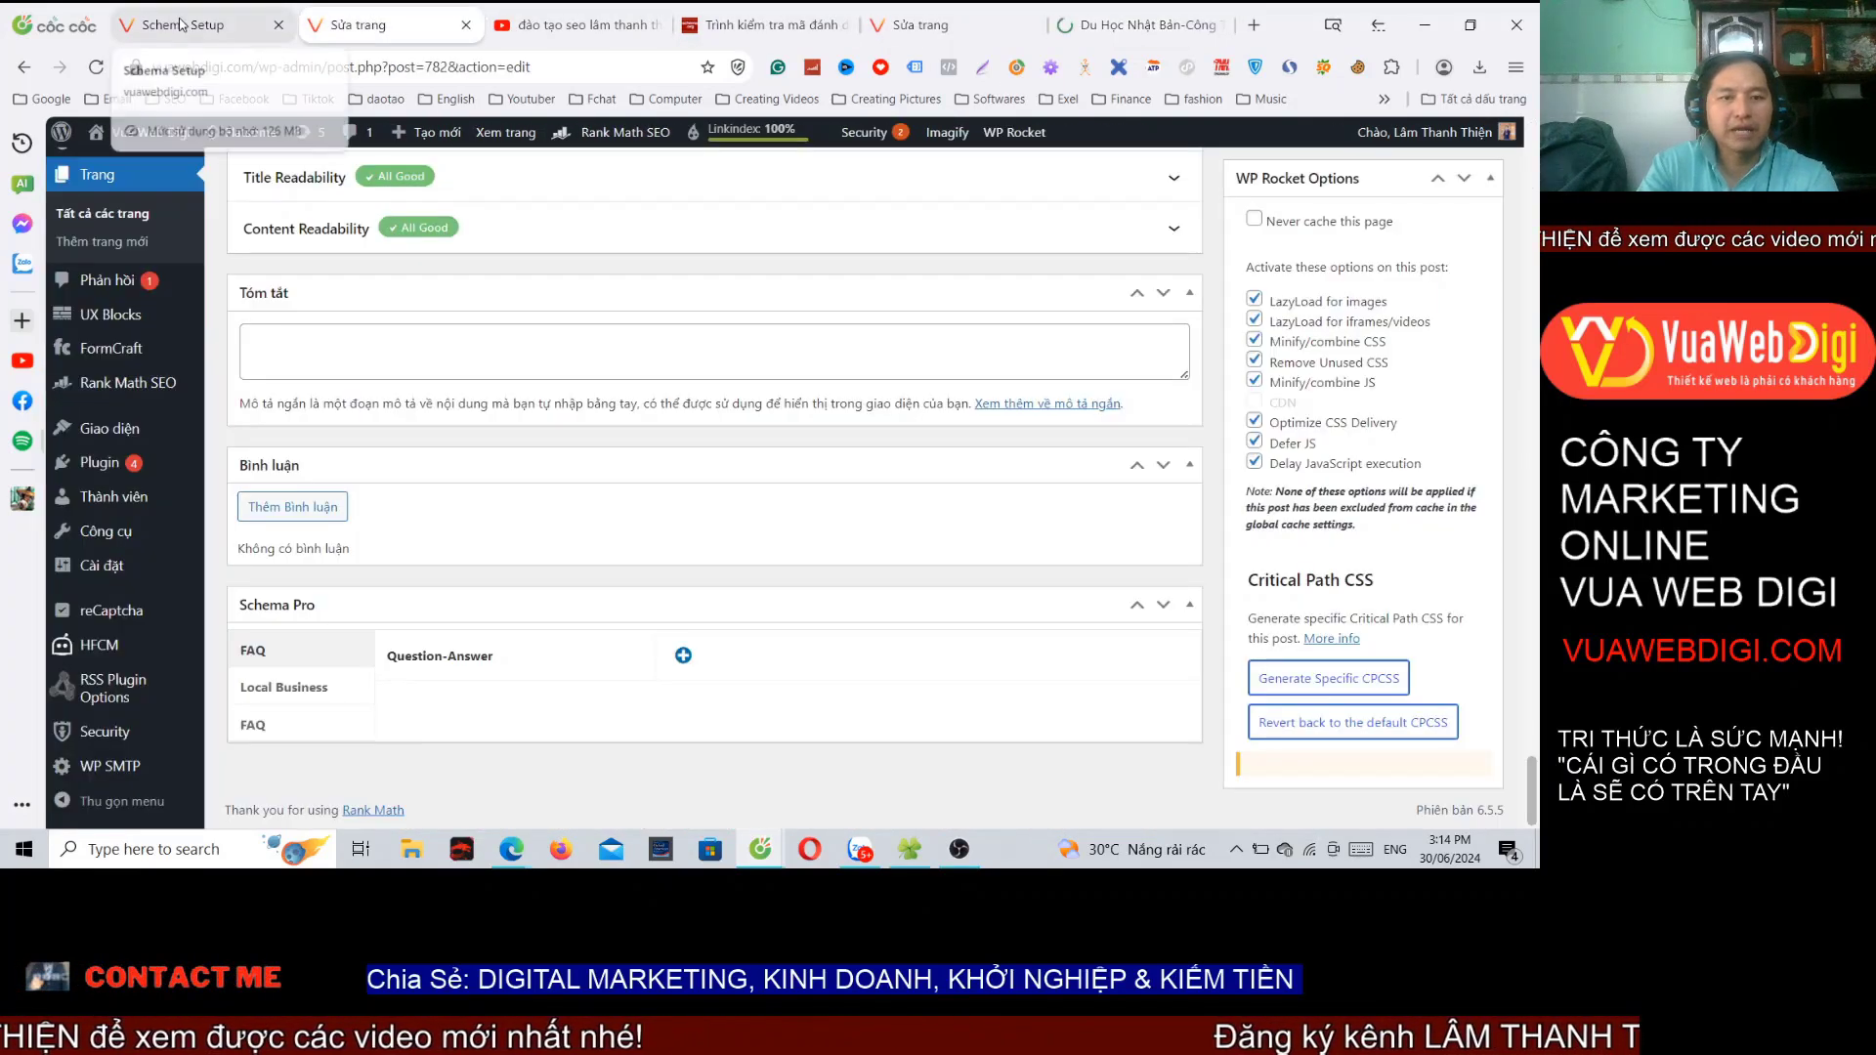
{"action": "type", "text": "du"}
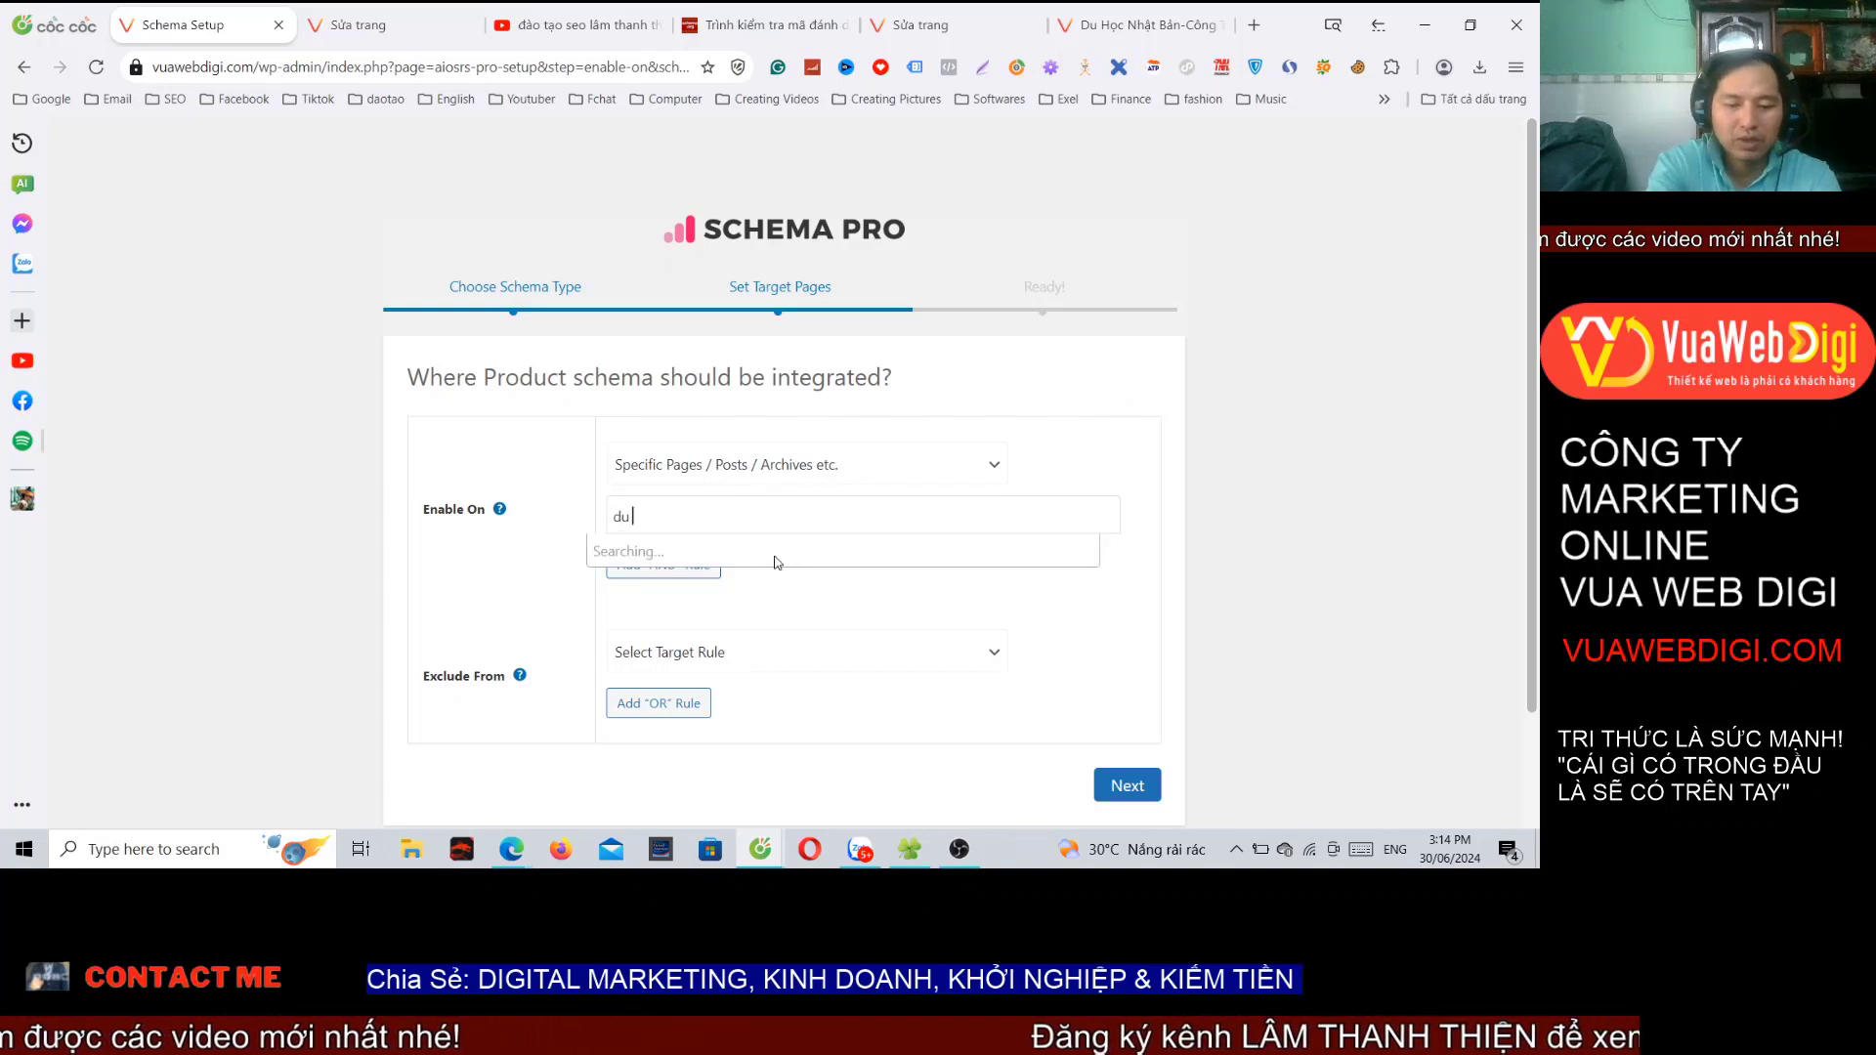
{"action": "type", "text": " học nha"}
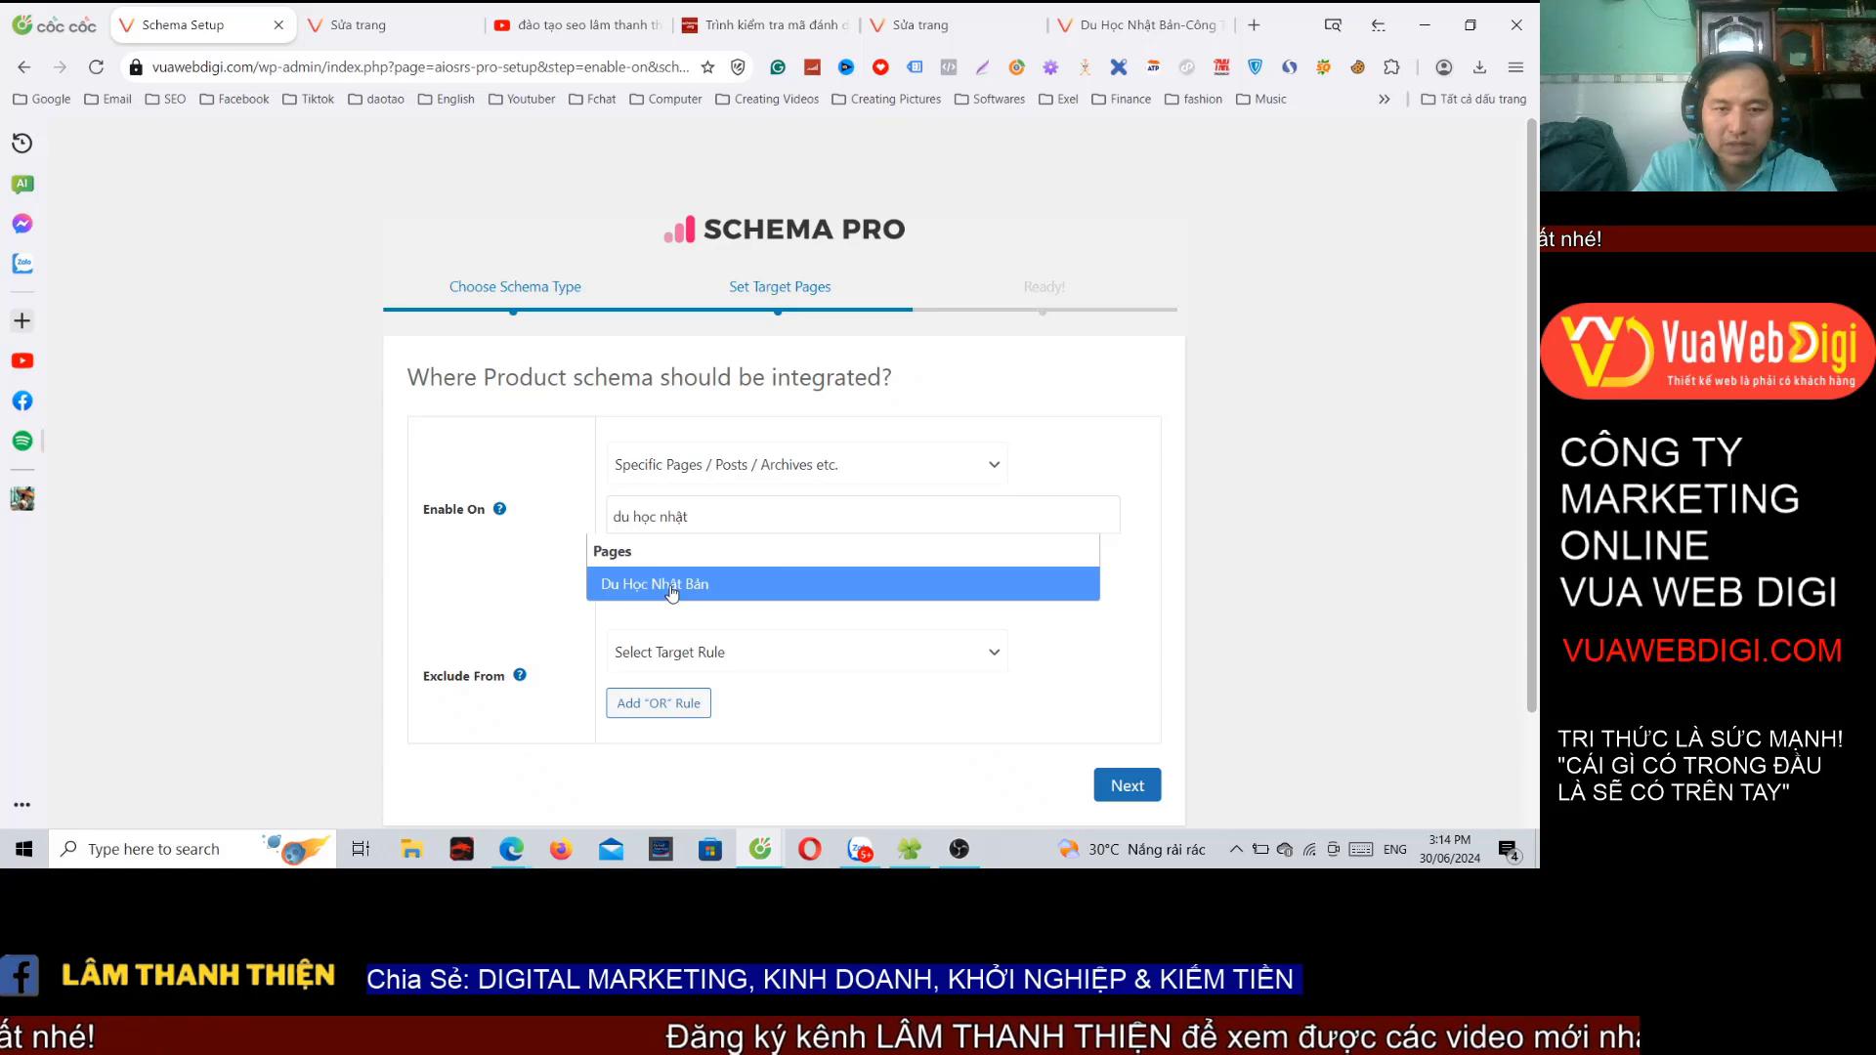
{"action": "left_click", "coordinate": [671, 584]}
{"action": "scroll", "coordinate": [867, 547], "scroll_direction": "down", "scroll_amount": 2}
Step: Complete the setup and save the Product schema with Cập nhật
{"action": "left_click", "coordinate": [1123, 649]}
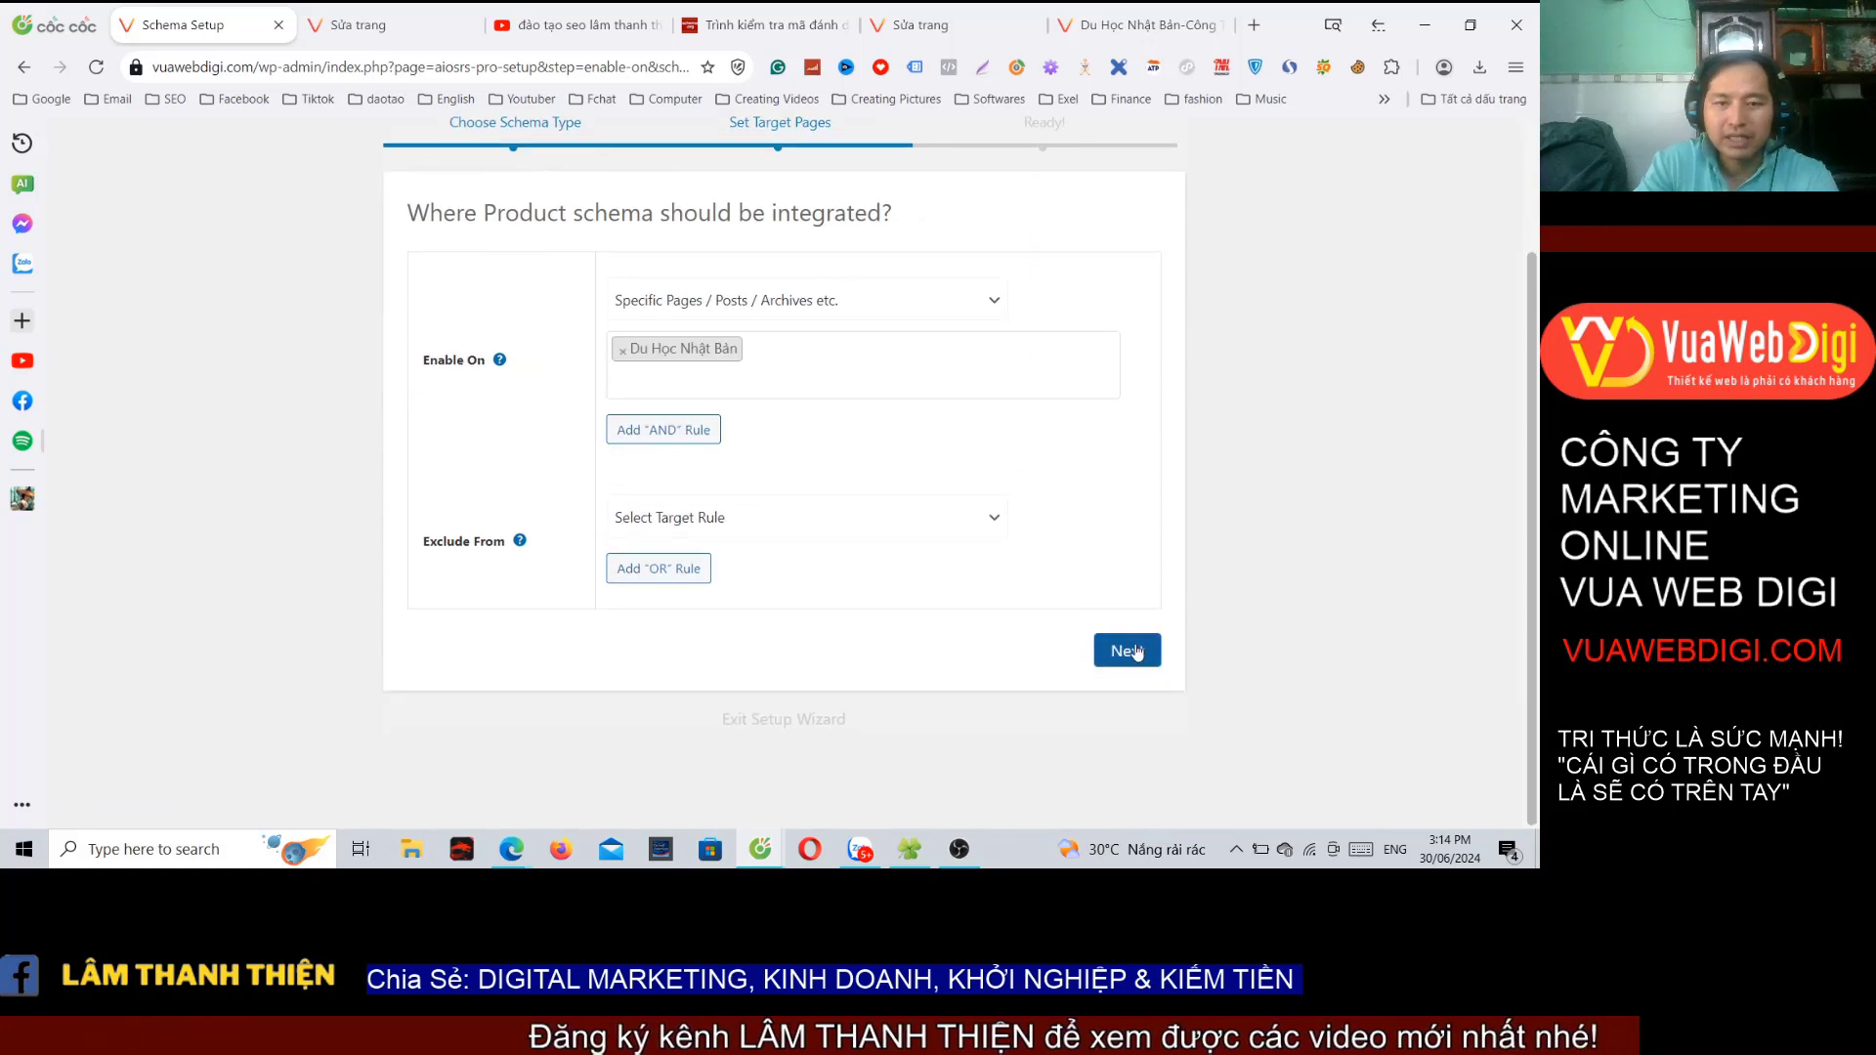
{"action": "left_click", "coordinate": [758, 648]}
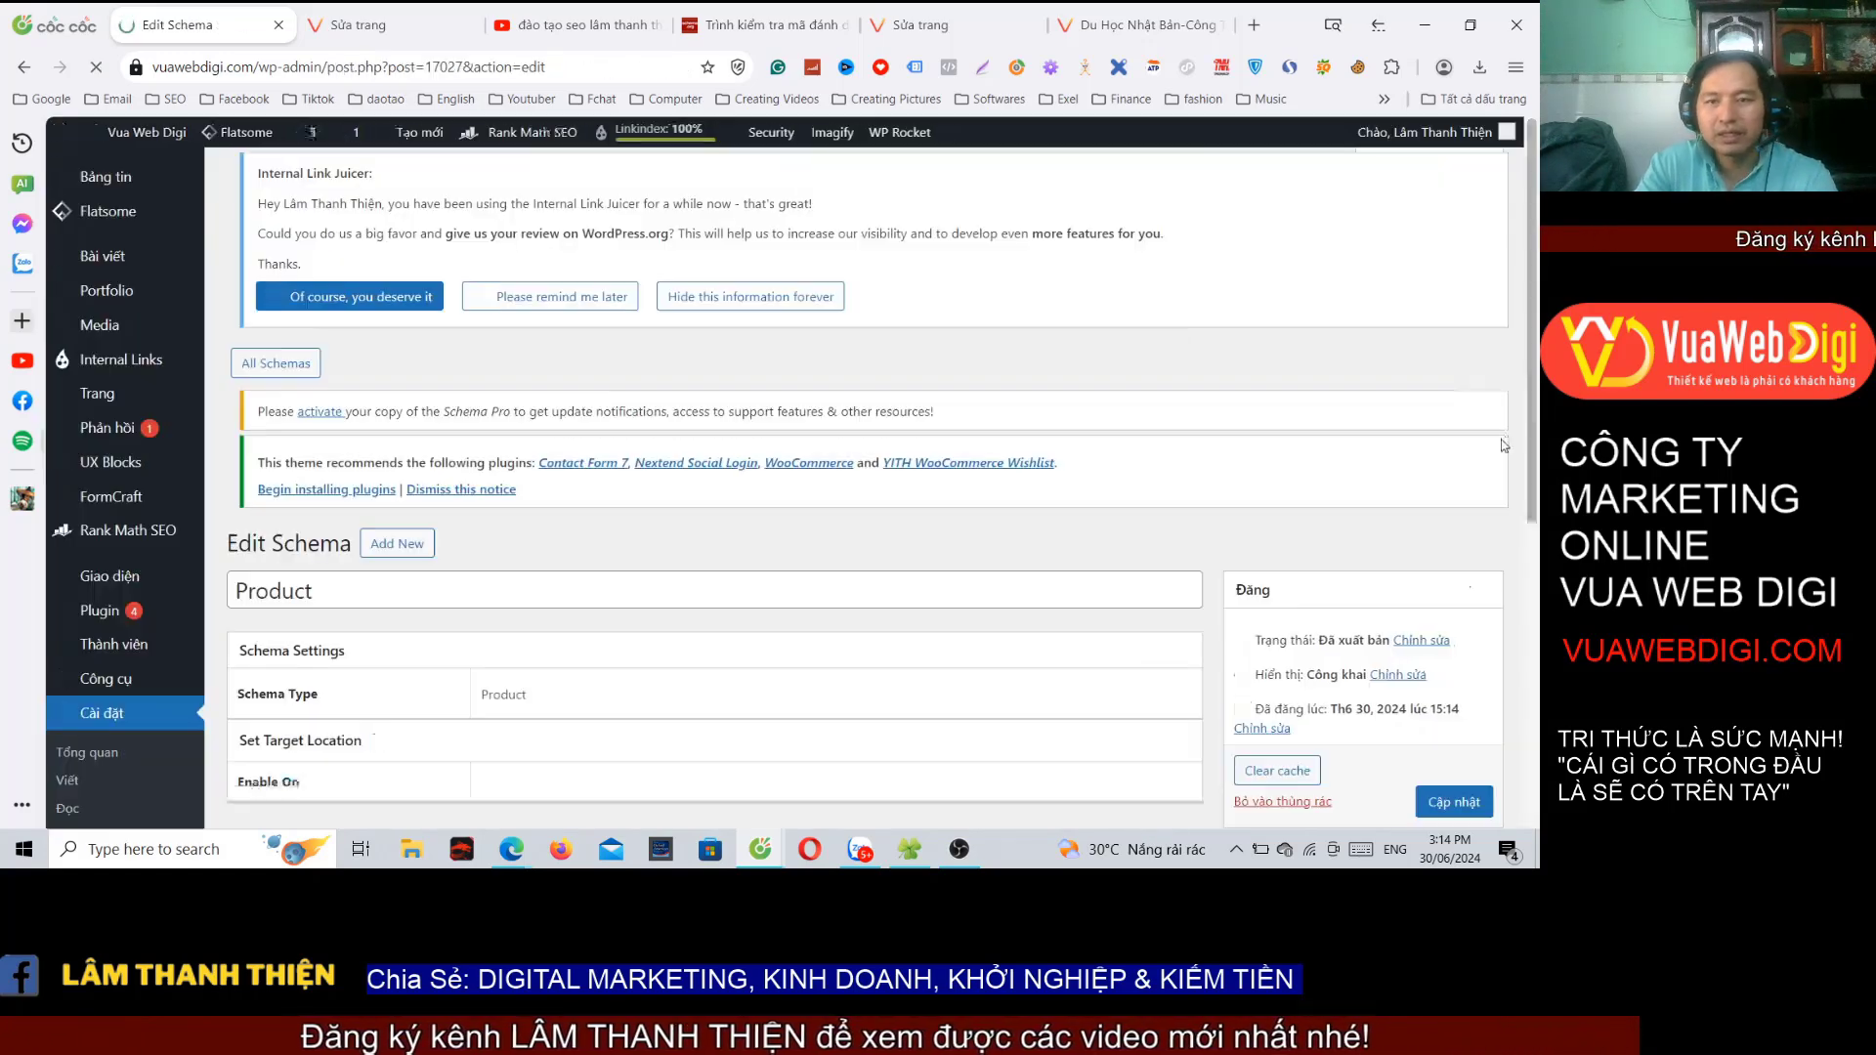
{"action": "scroll", "coordinate": [1466, 464], "scroll_direction": "down", "scroll_amount": 4}
{"action": "left_click", "coordinate": [1456, 404]}
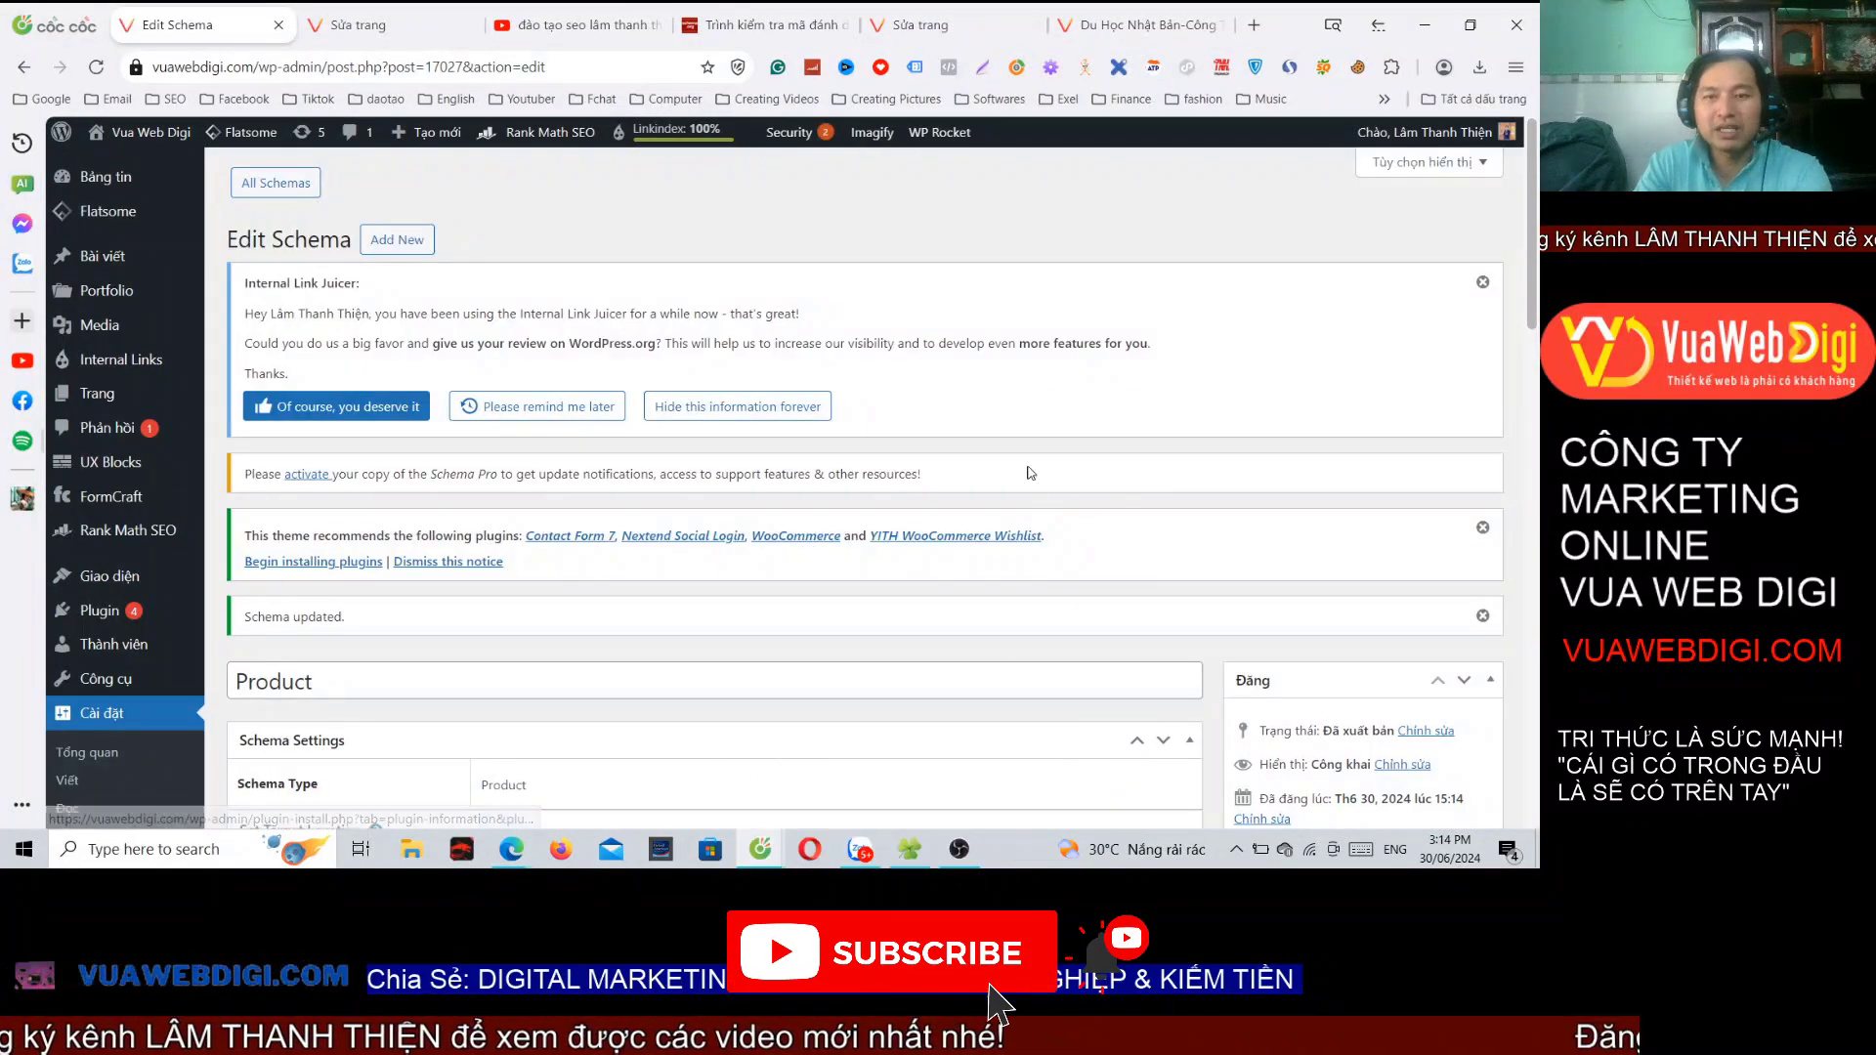
{"action": "scroll", "coordinate": [1031, 473], "scroll_direction": "down", "scroll_amount": 5}
Step: Reload the live Du Học Nhật Bản page and open it in the editor via Sửa trang
{"action": "left_click", "coordinate": [1134, 24]}
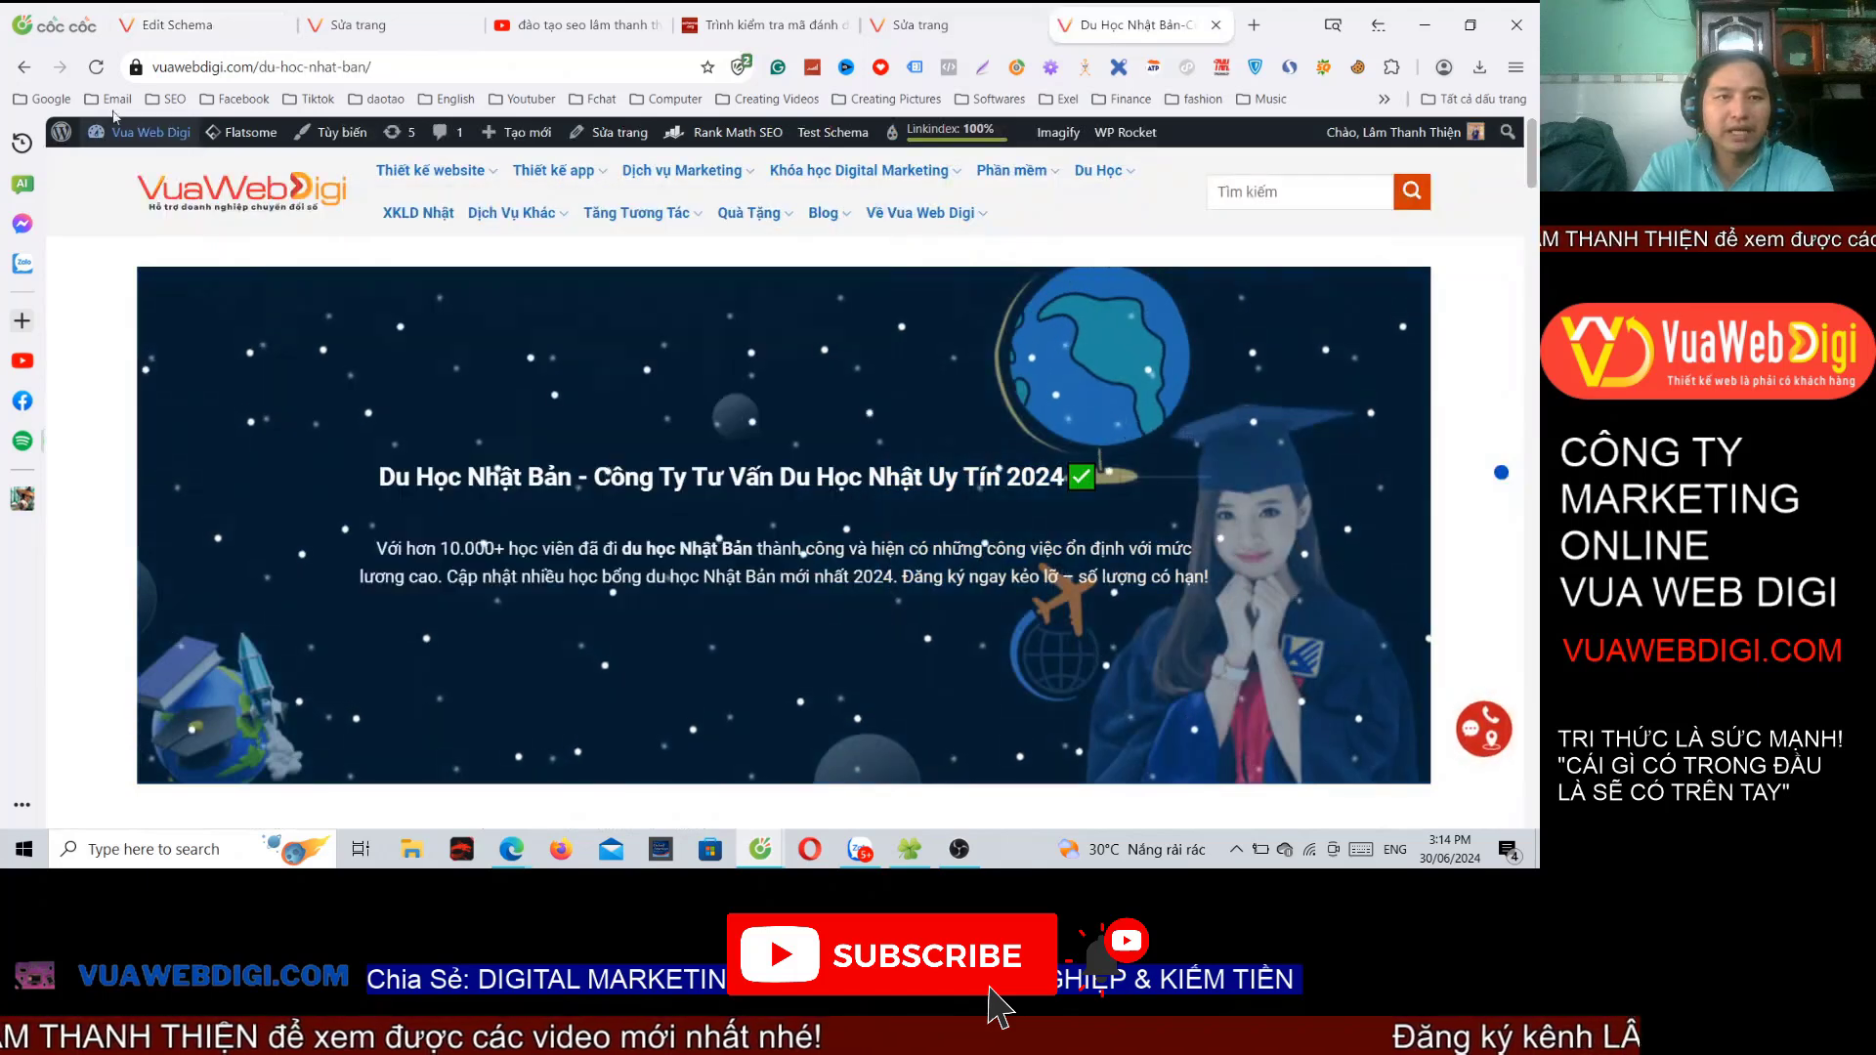
{"action": "key", "text": "F5"}
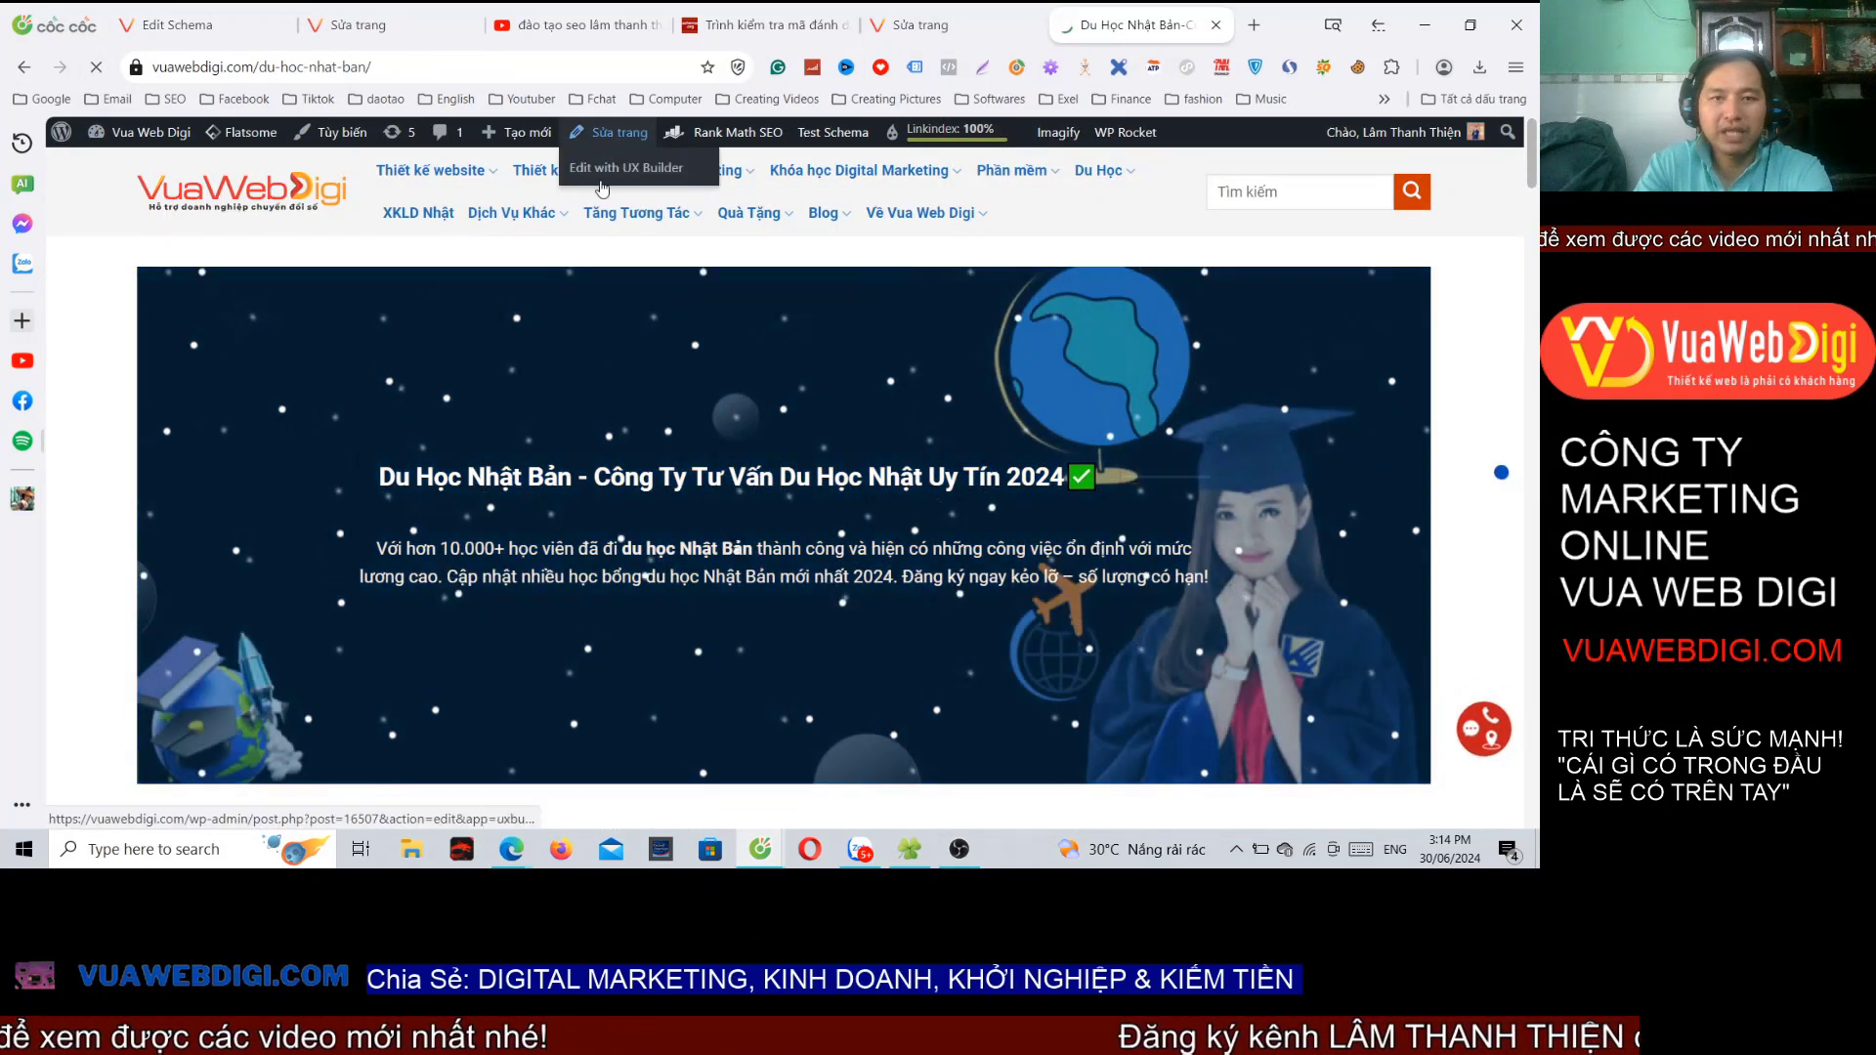
{"action": "left_click", "coordinate": [608, 132]}
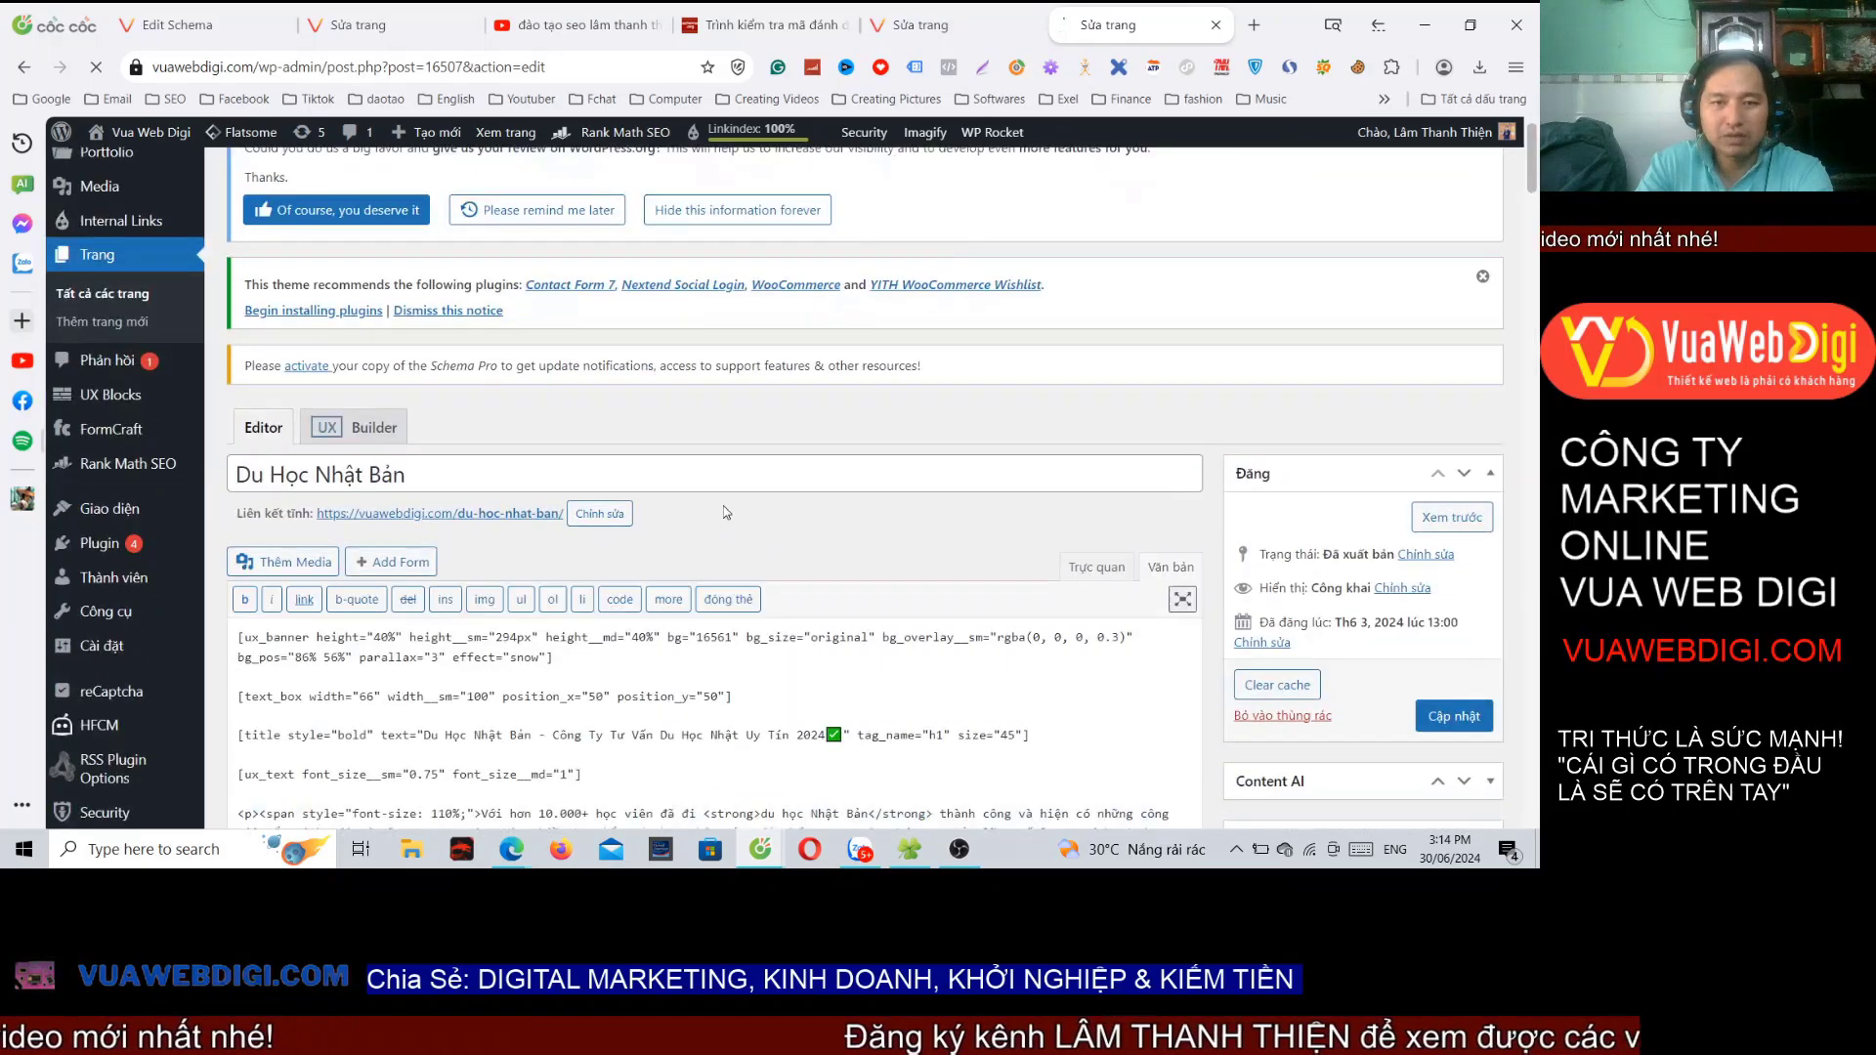
{"action": "scroll", "coordinate": [727, 513], "scroll_direction": "down", "scroll_amount": 20}
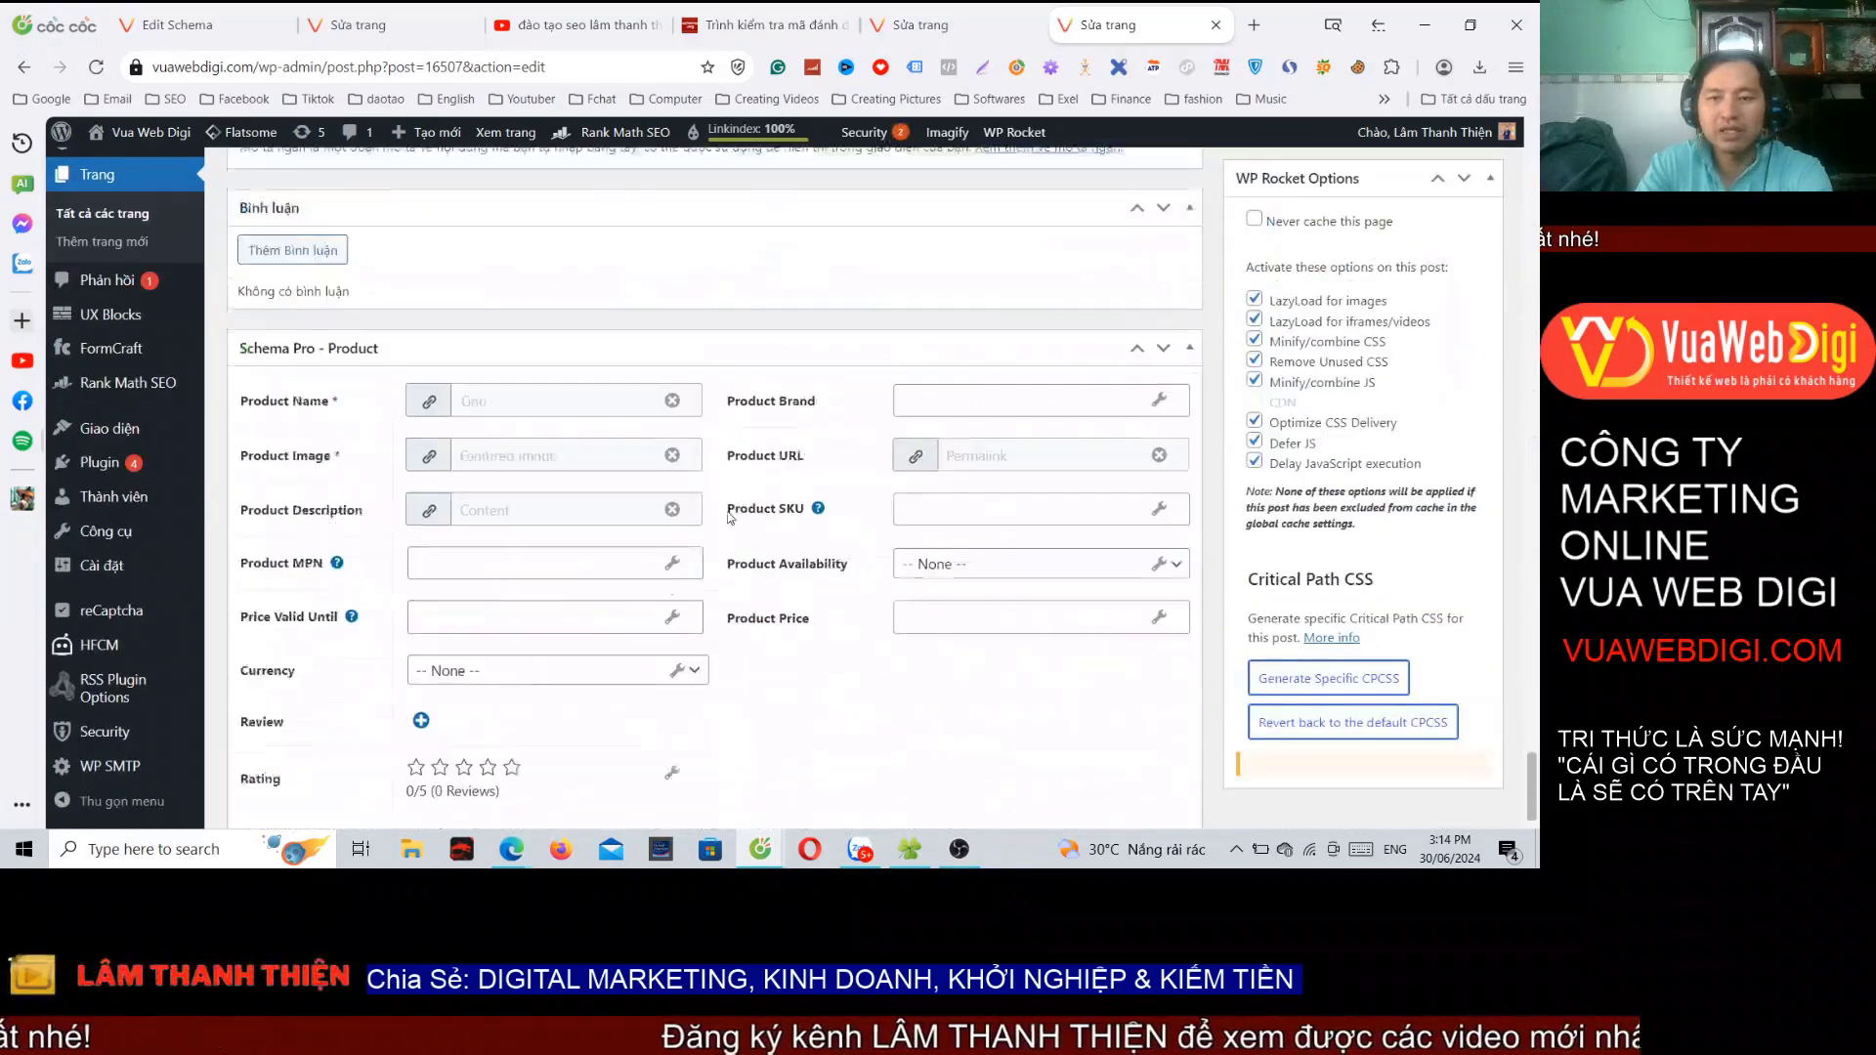
Step: Switch Product MPN to map from an existing field
{"action": "scroll", "coordinate": [727, 514], "scroll_direction": "down", "scroll_amount": 2}
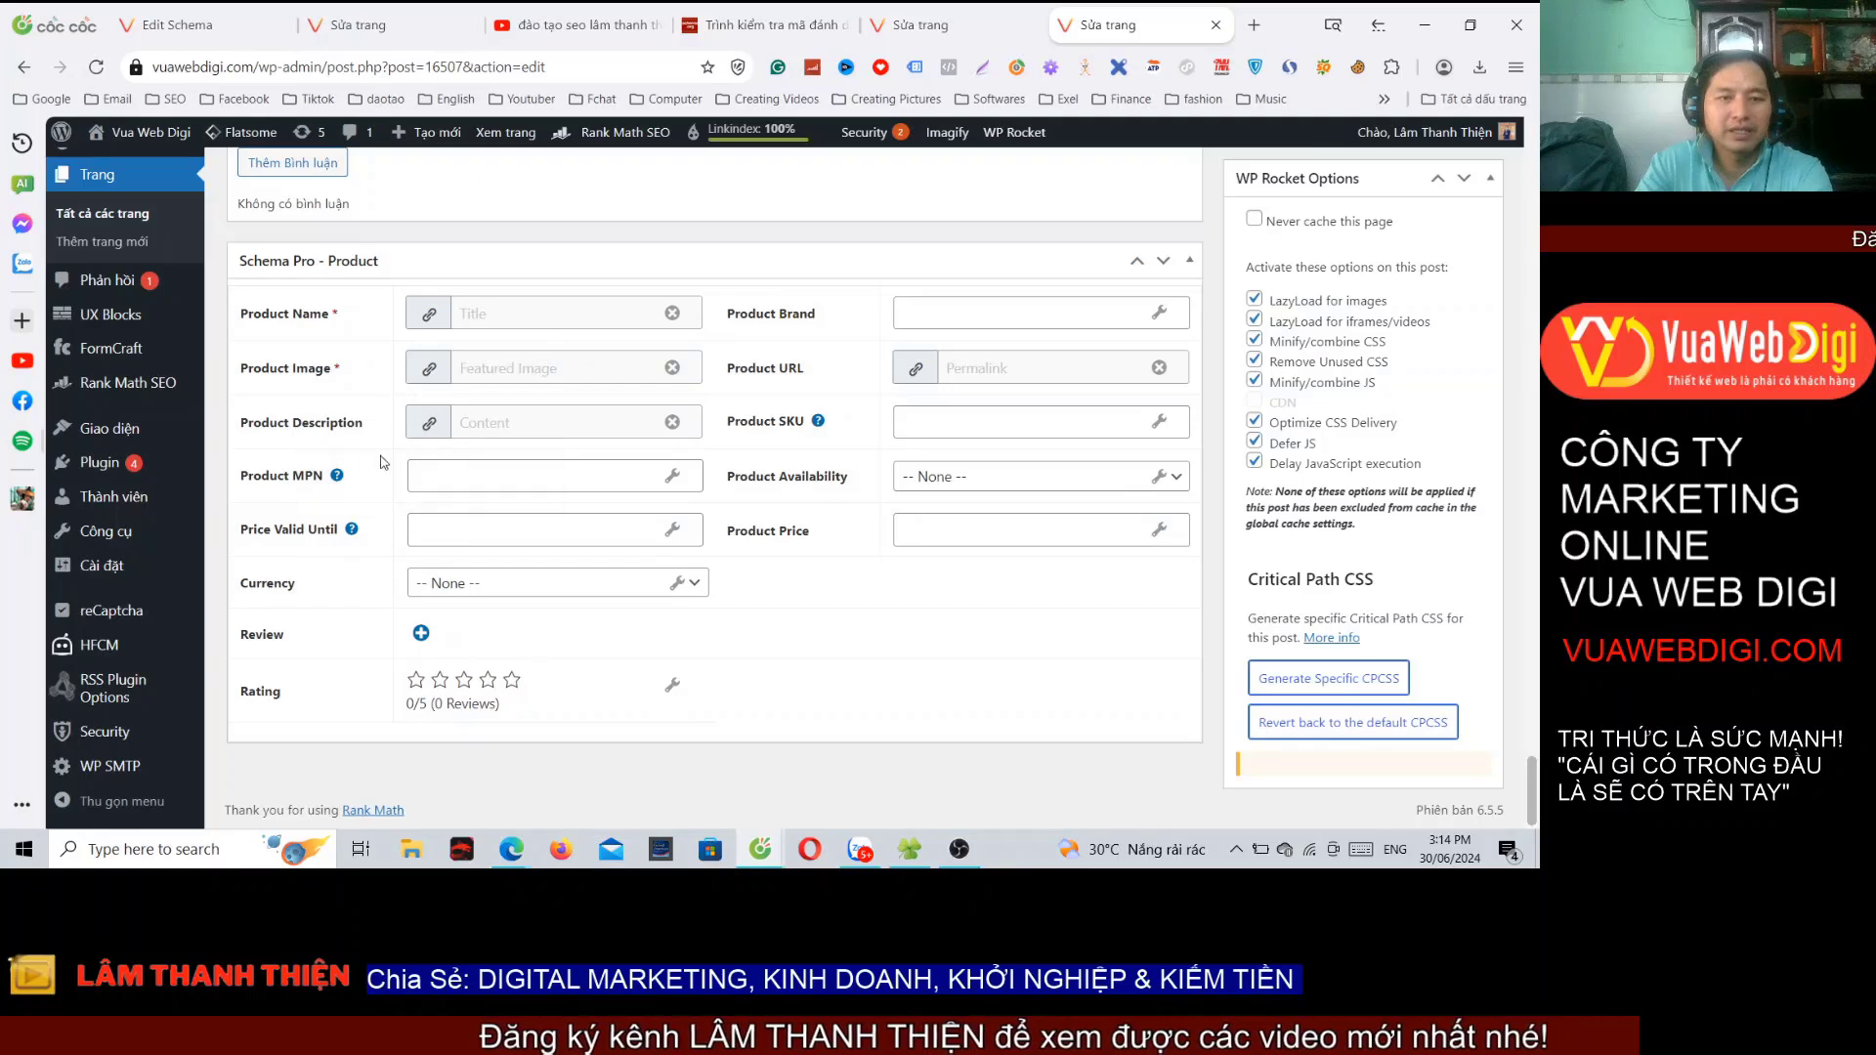
{"action": "left_click_drag", "start_coordinate": [244, 477], "coordinate": [296, 475]}
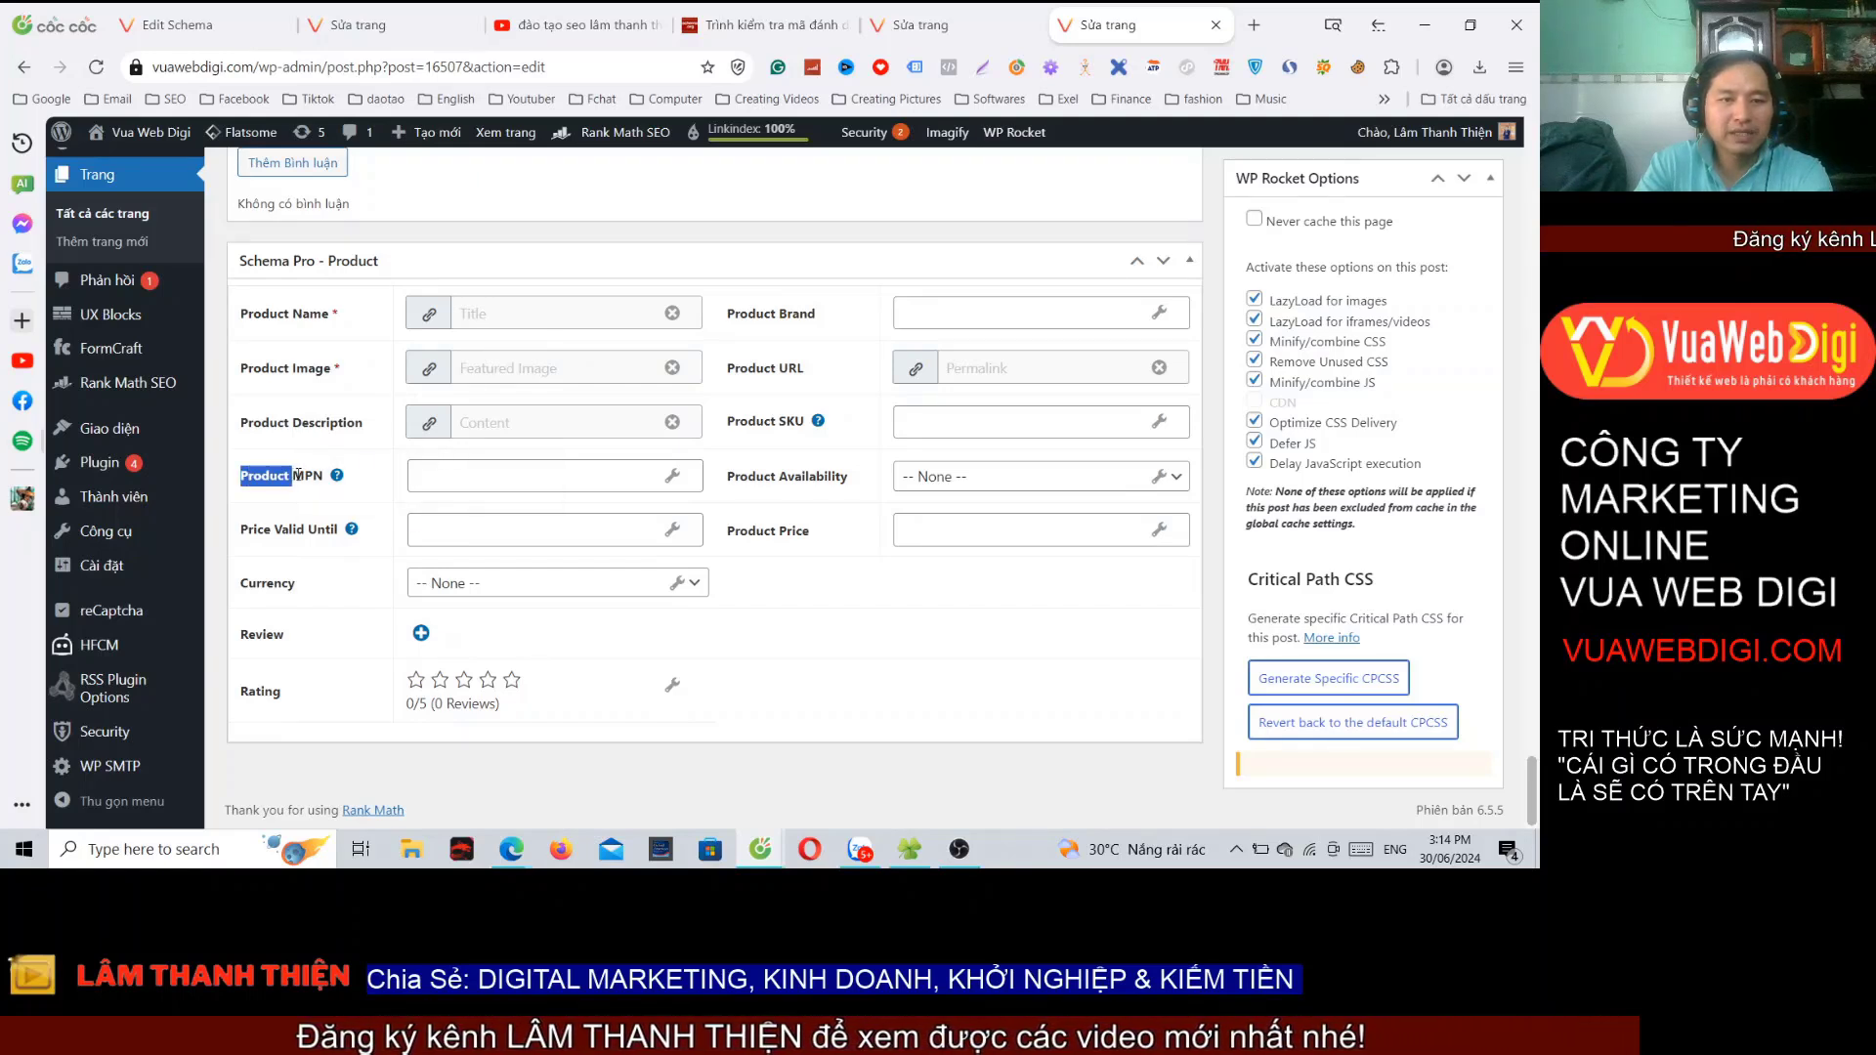
{"action": "mouse_move", "coordinate": [338, 478]}
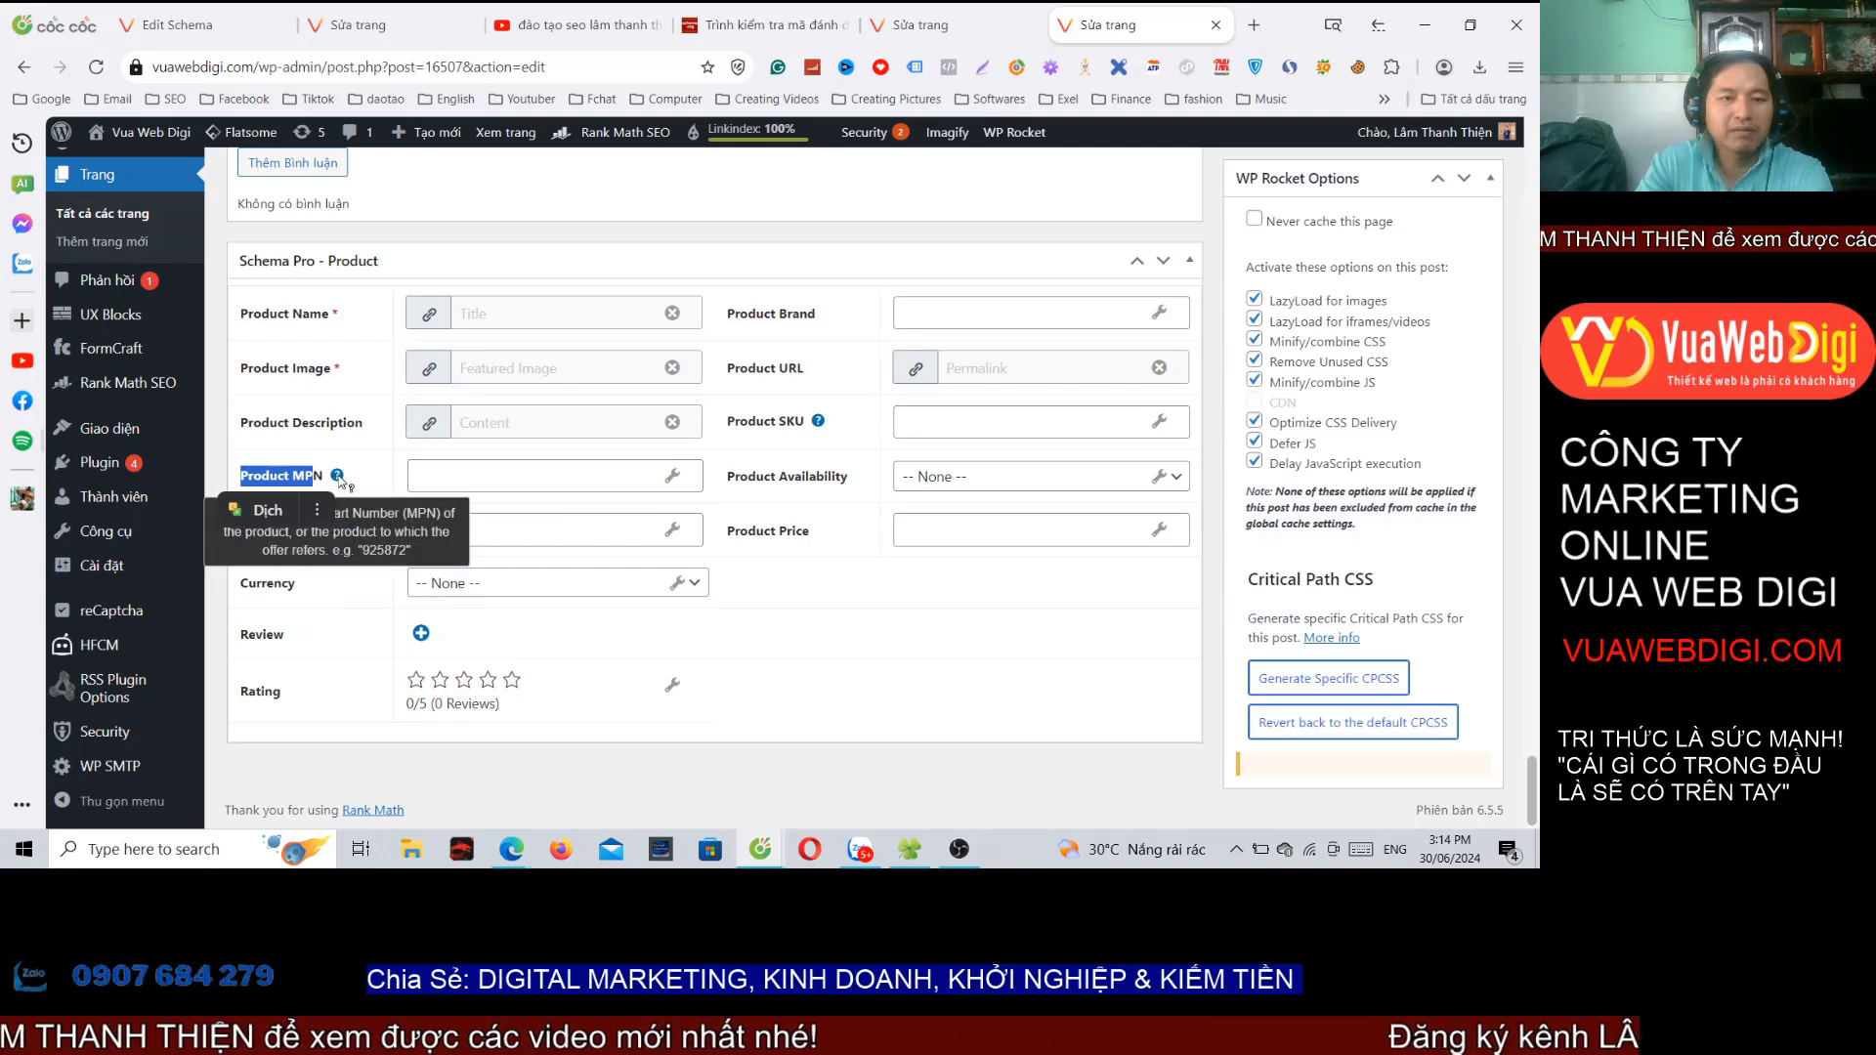
{"action": "left_click", "coordinate": [672, 476]}
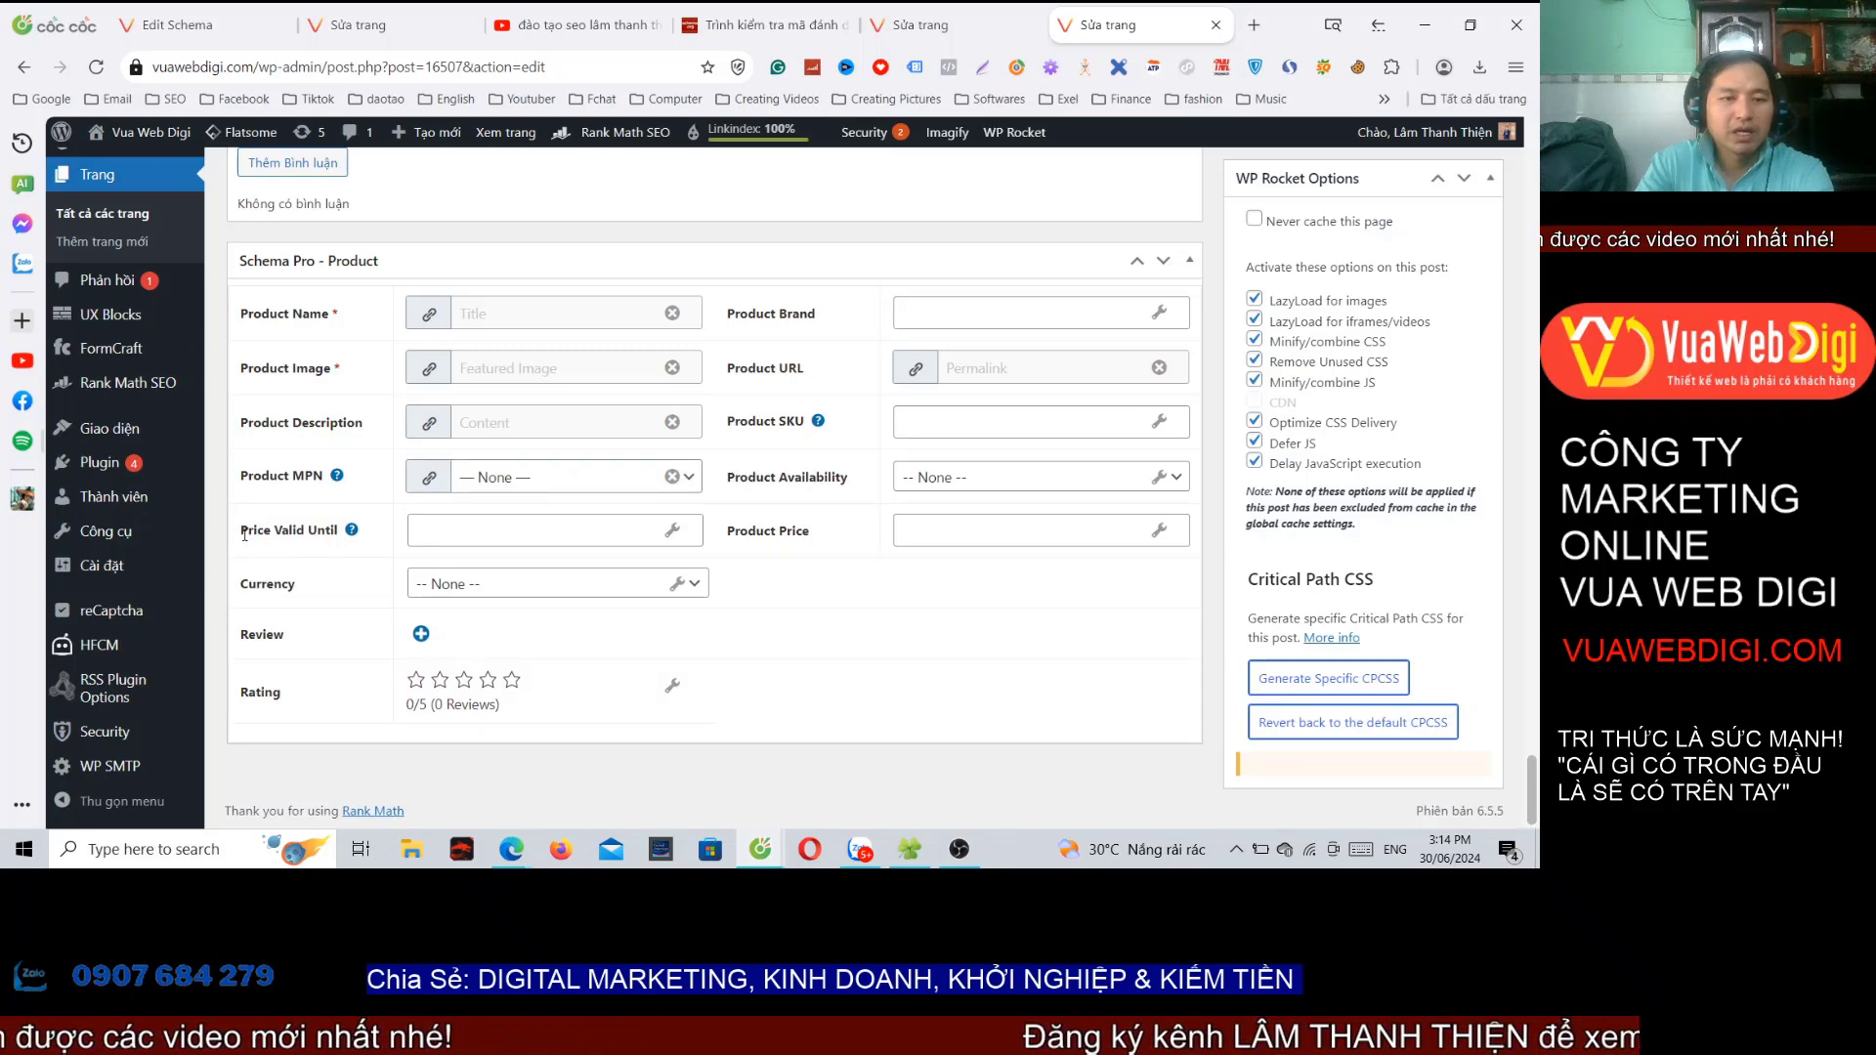
{"action": "left_click", "coordinate": [468, 539]}
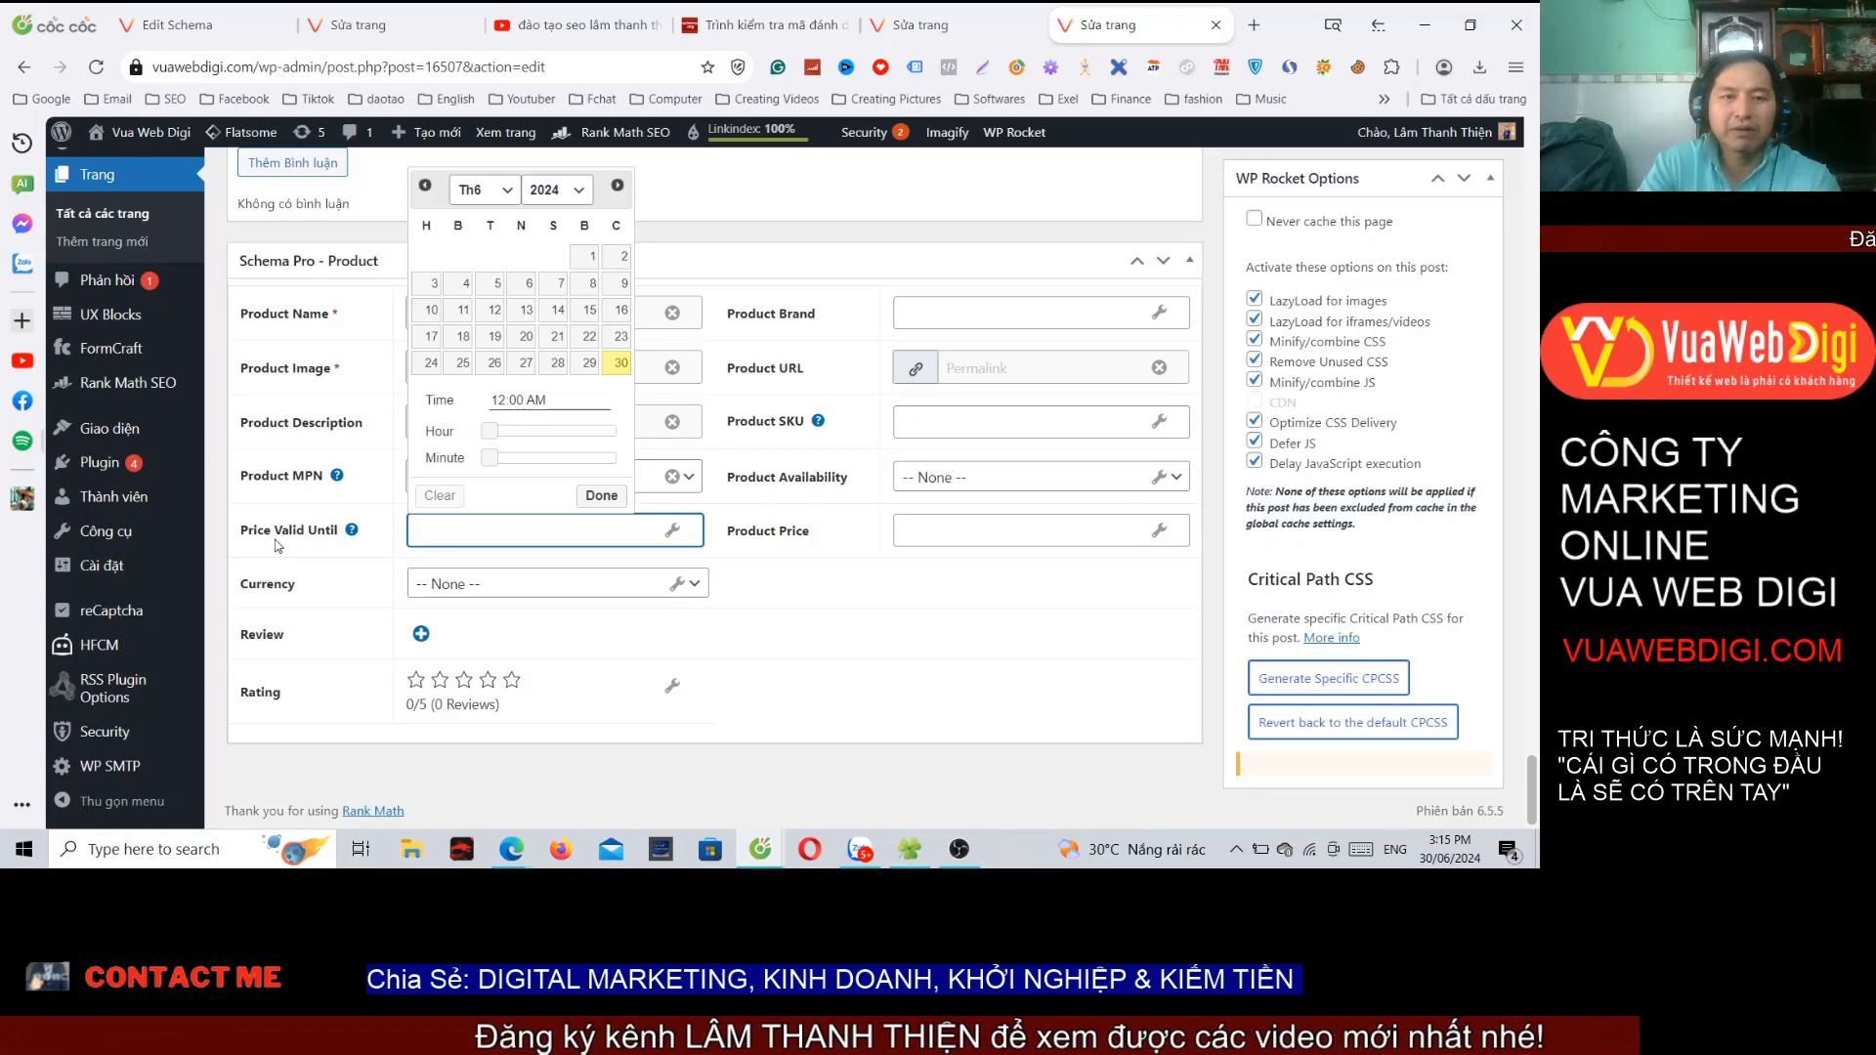
{"action": "left_click", "coordinate": [557, 189]}
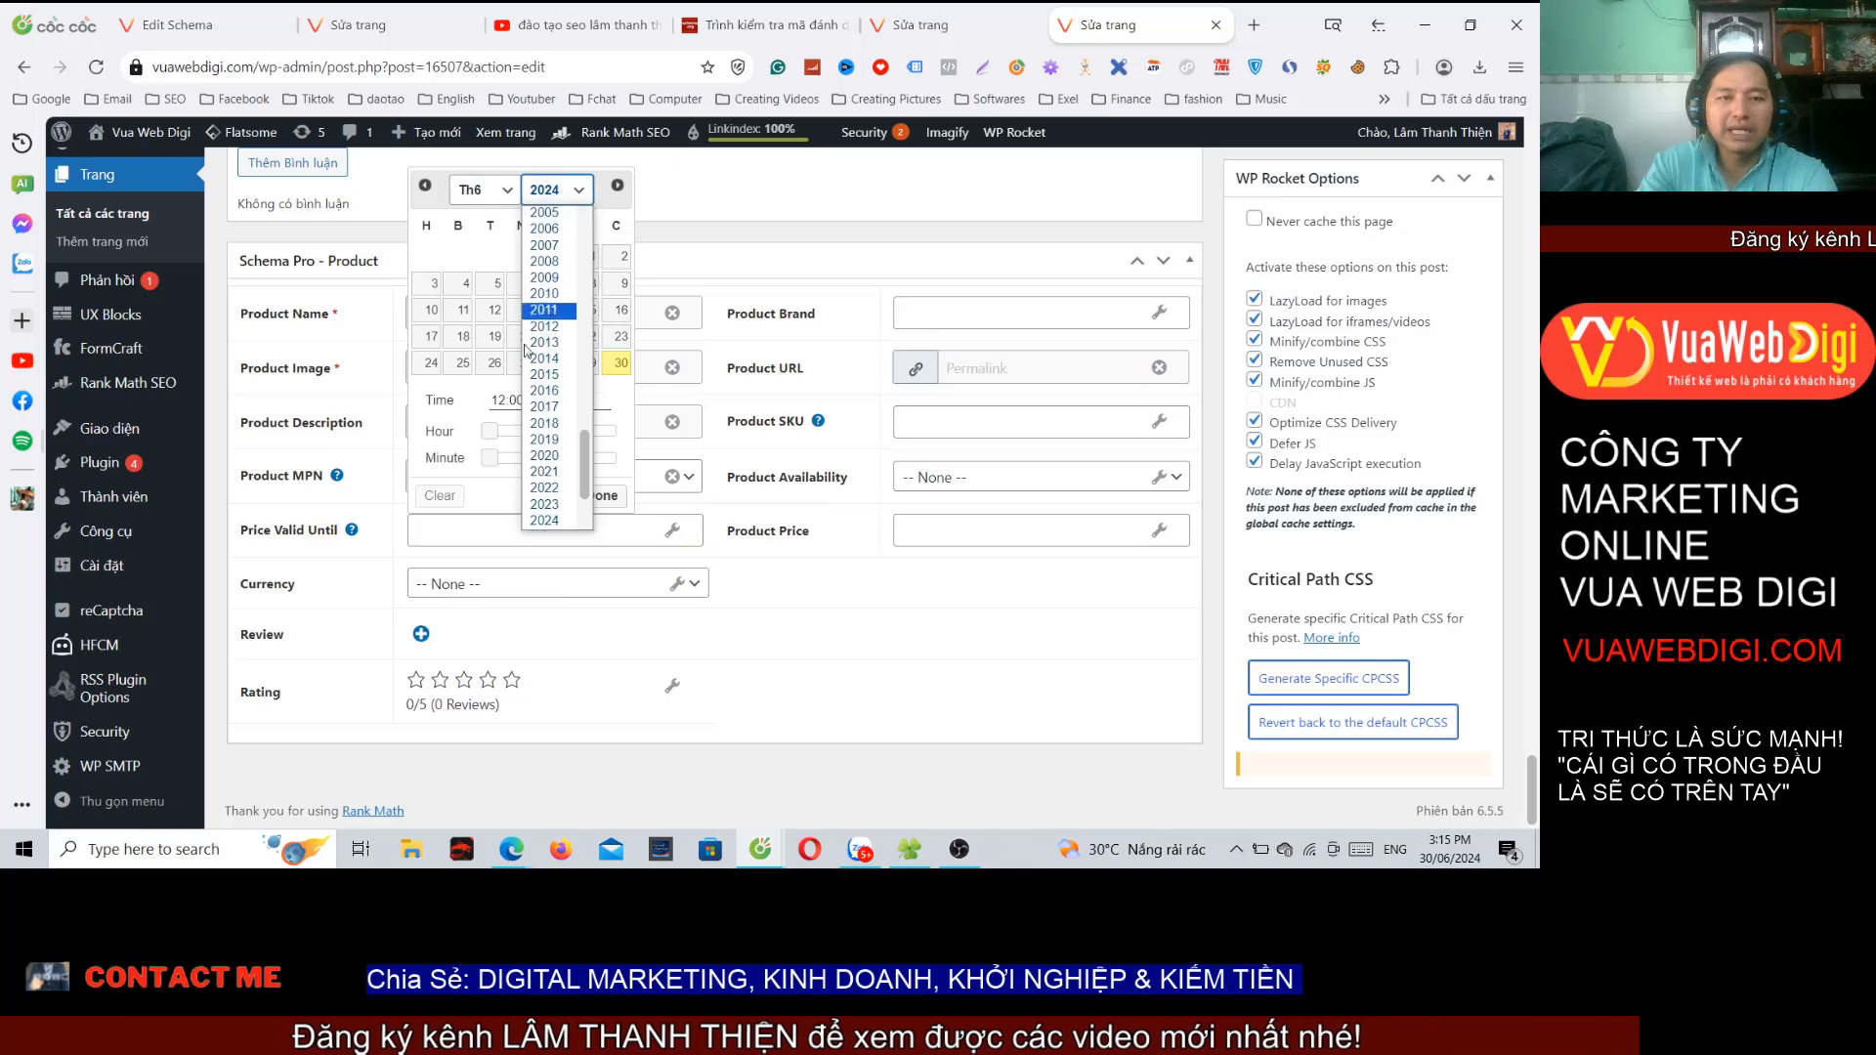
{"action": "scroll", "coordinate": [540, 430], "scroll_direction": "down", "scroll_amount": 5}
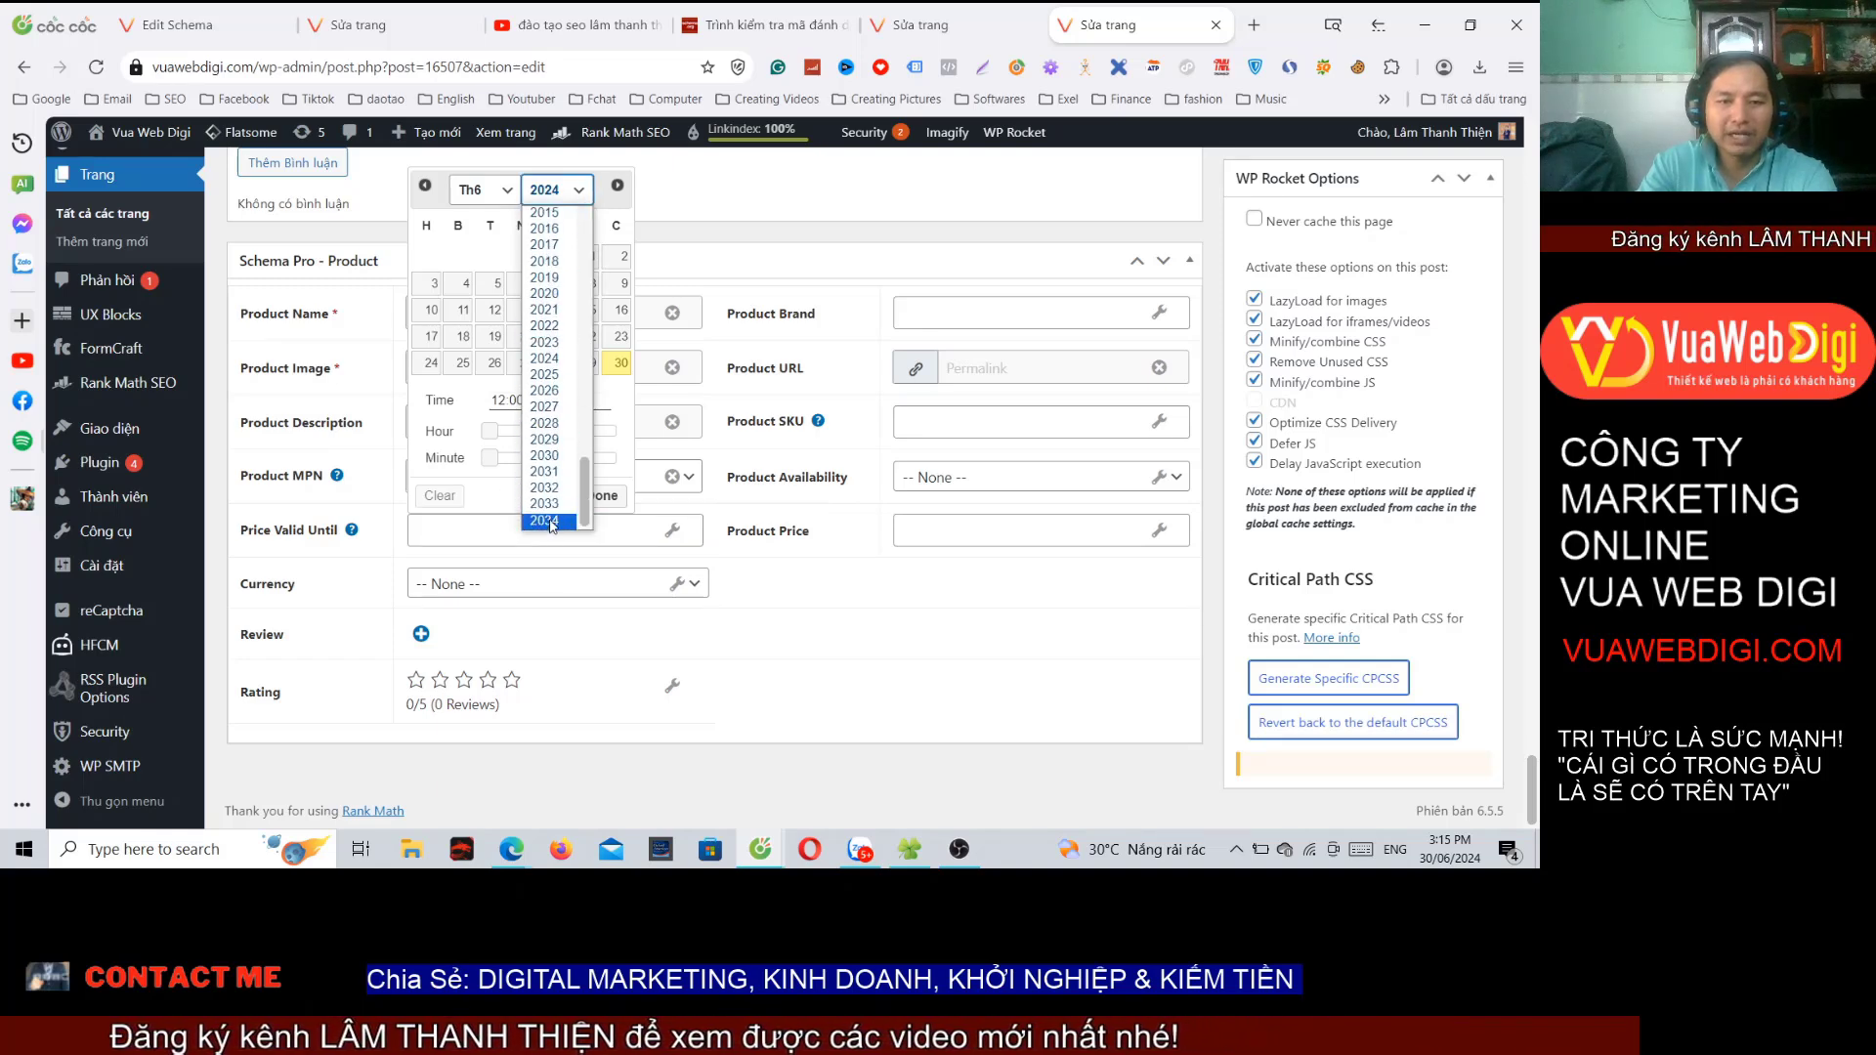
{"action": "left_click", "coordinate": [550, 435]}
{"action": "left_click", "coordinate": [557, 362]}
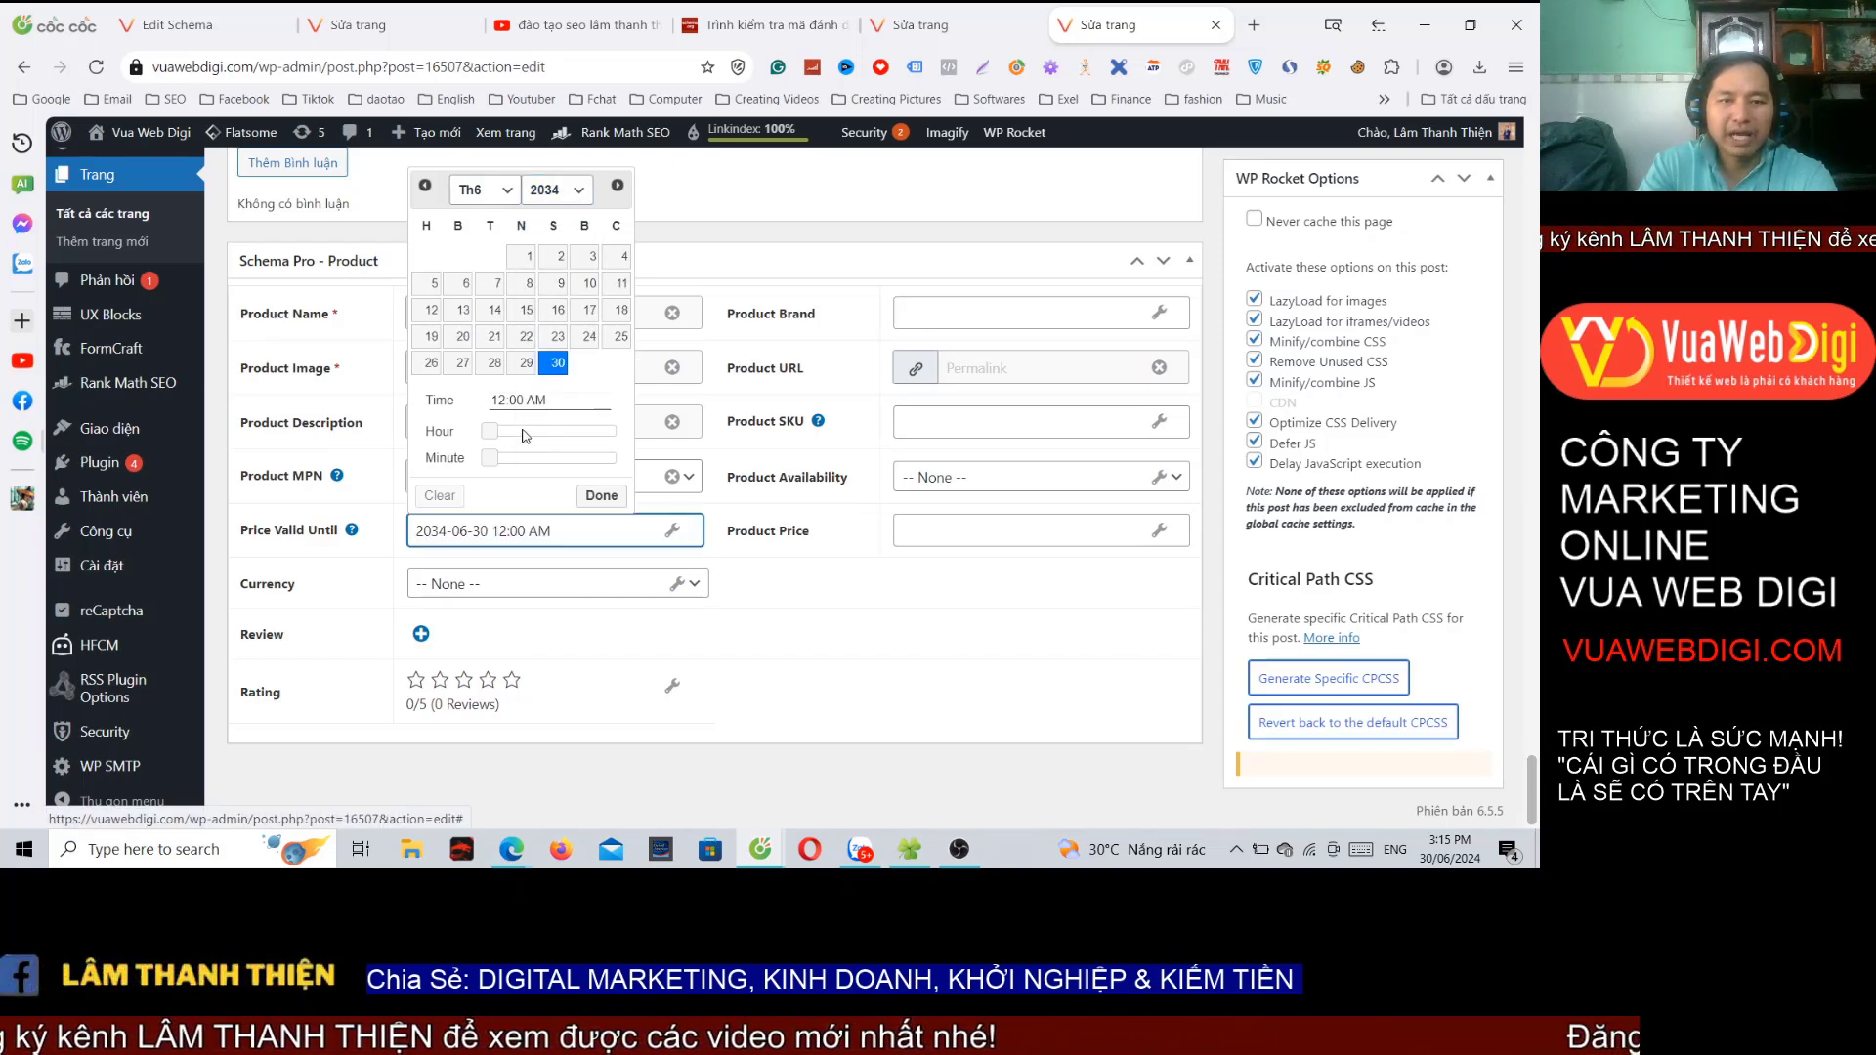
{"action": "left_click_drag", "start_coordinate": [490, 431], "coordinate": [516, 431]}
{"action": "left_click", "coordinate": [601, 496]}
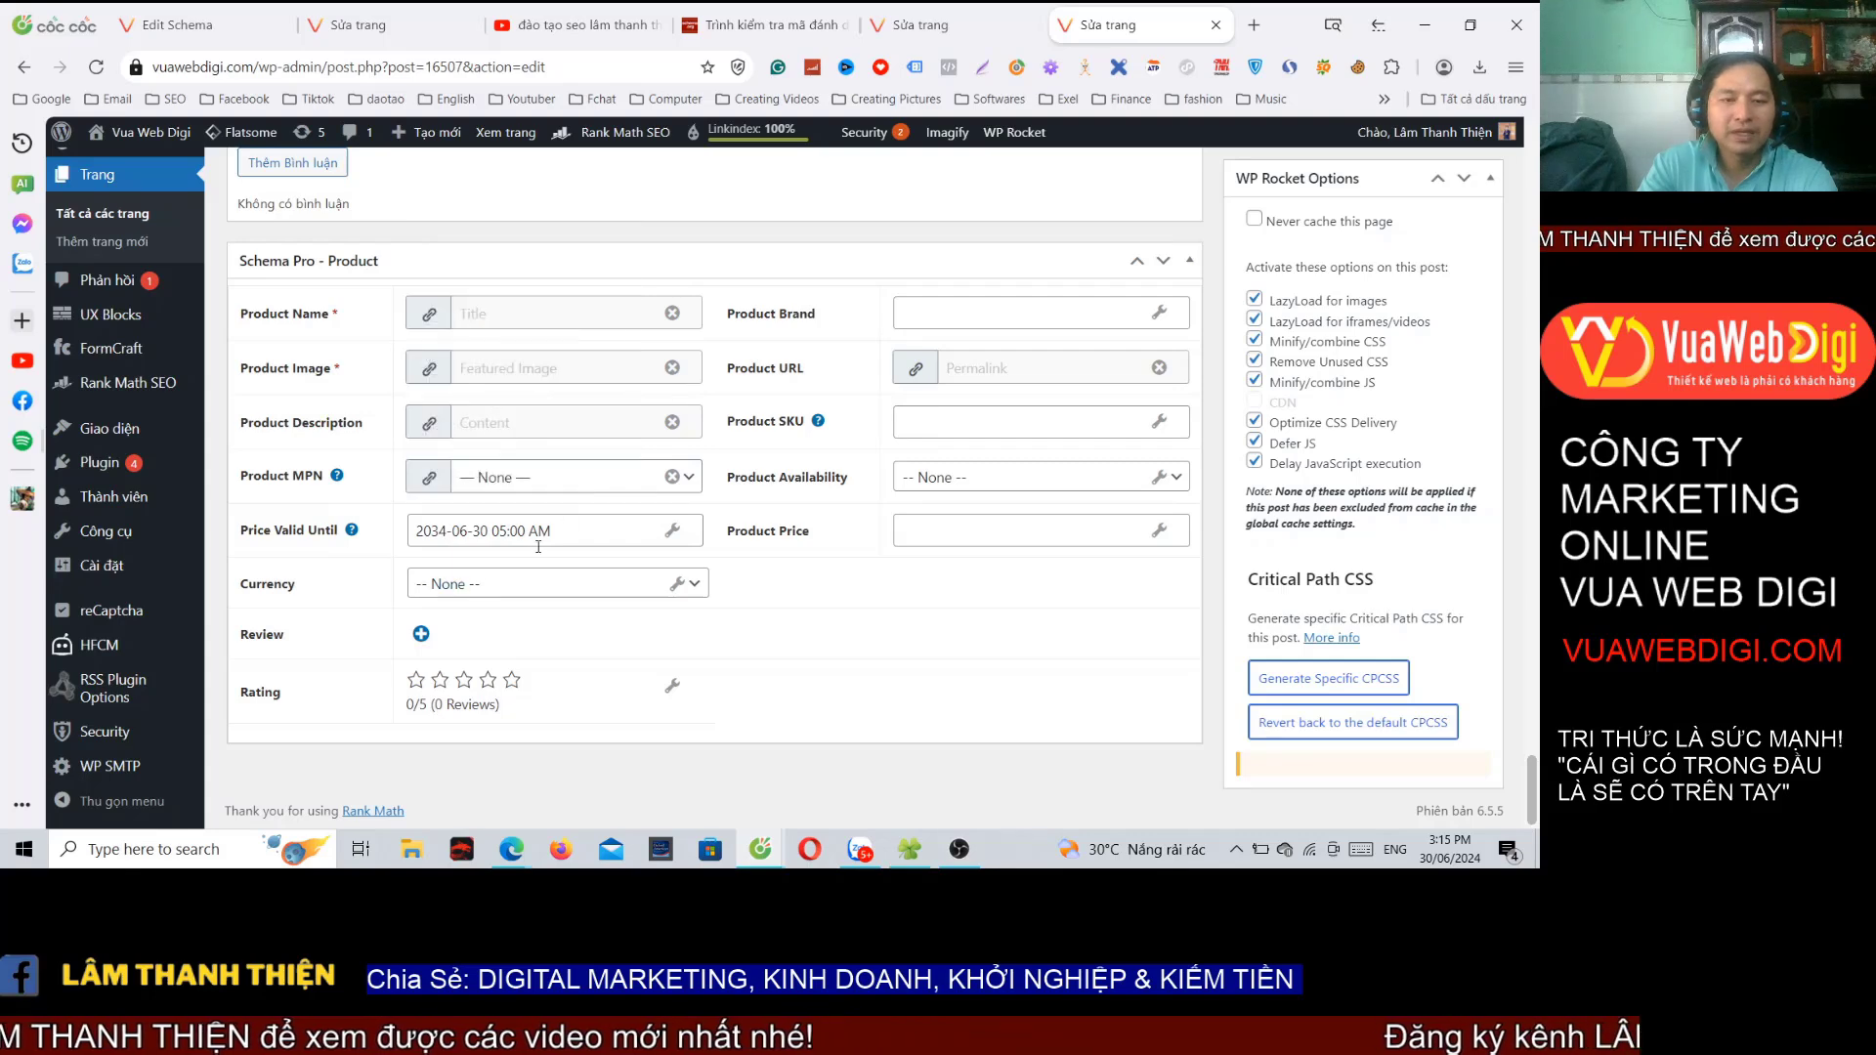
Step: Set the currency to Vietnamese Dong and add a review with a 5-star rating
{"action": "left_click", "coordinate": [540, 585]}
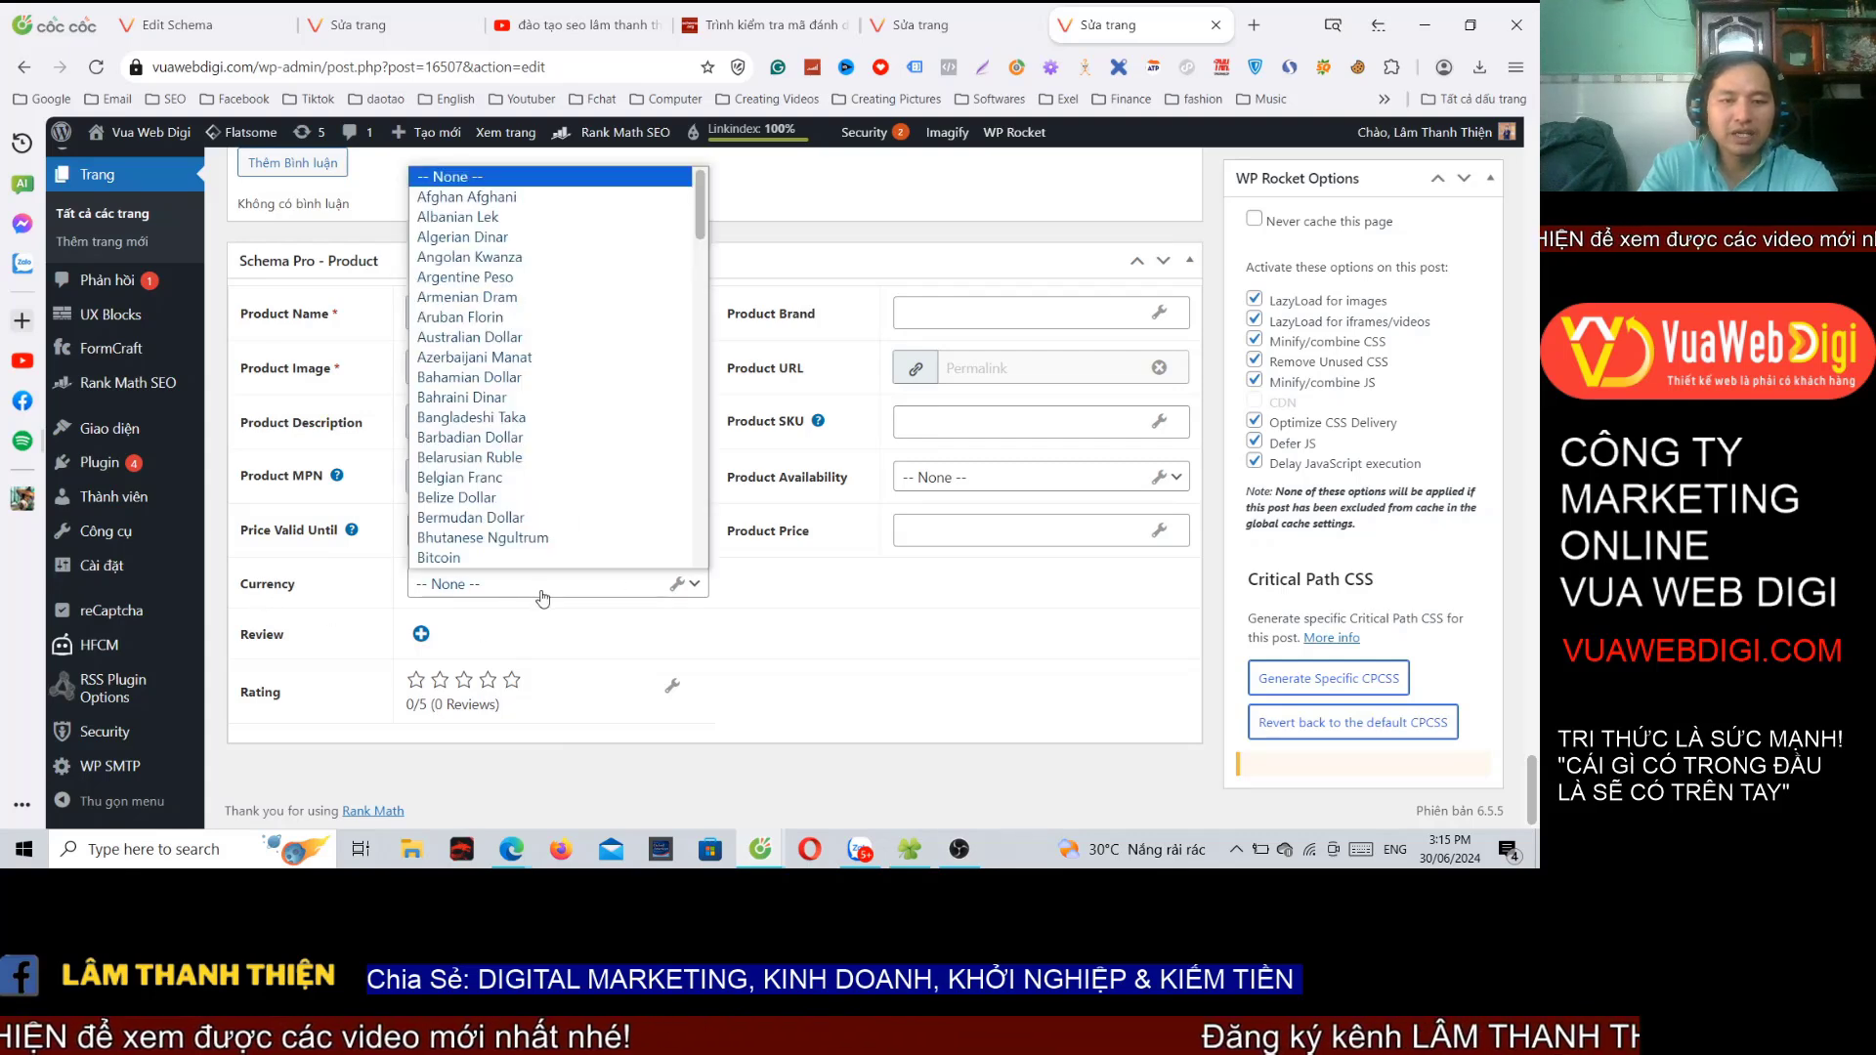
{"action": "scroll", "coordinate": [525, 488], "scroll_direction": "down", "scroll_amount": 15}
{"action": "left_click", "coordinate": [524, 500]}
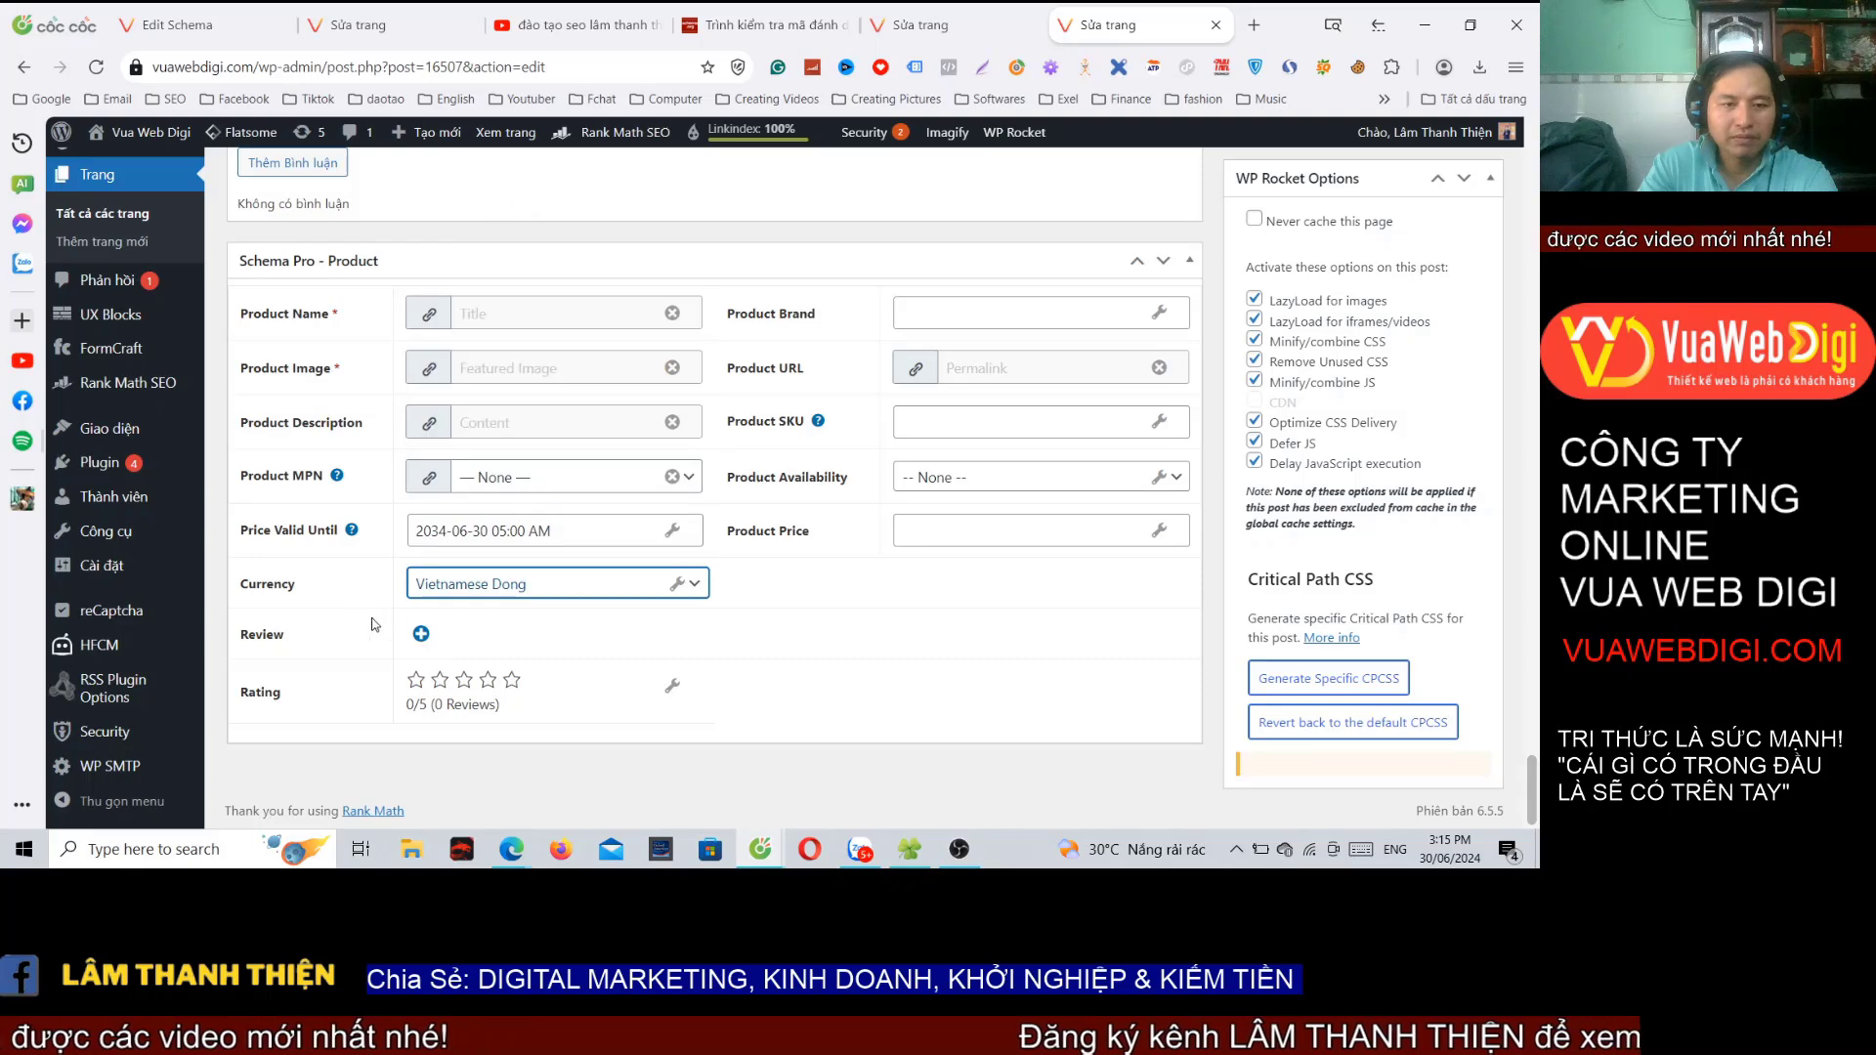
{"action": "left_click", "coordinate": [421, 633]}
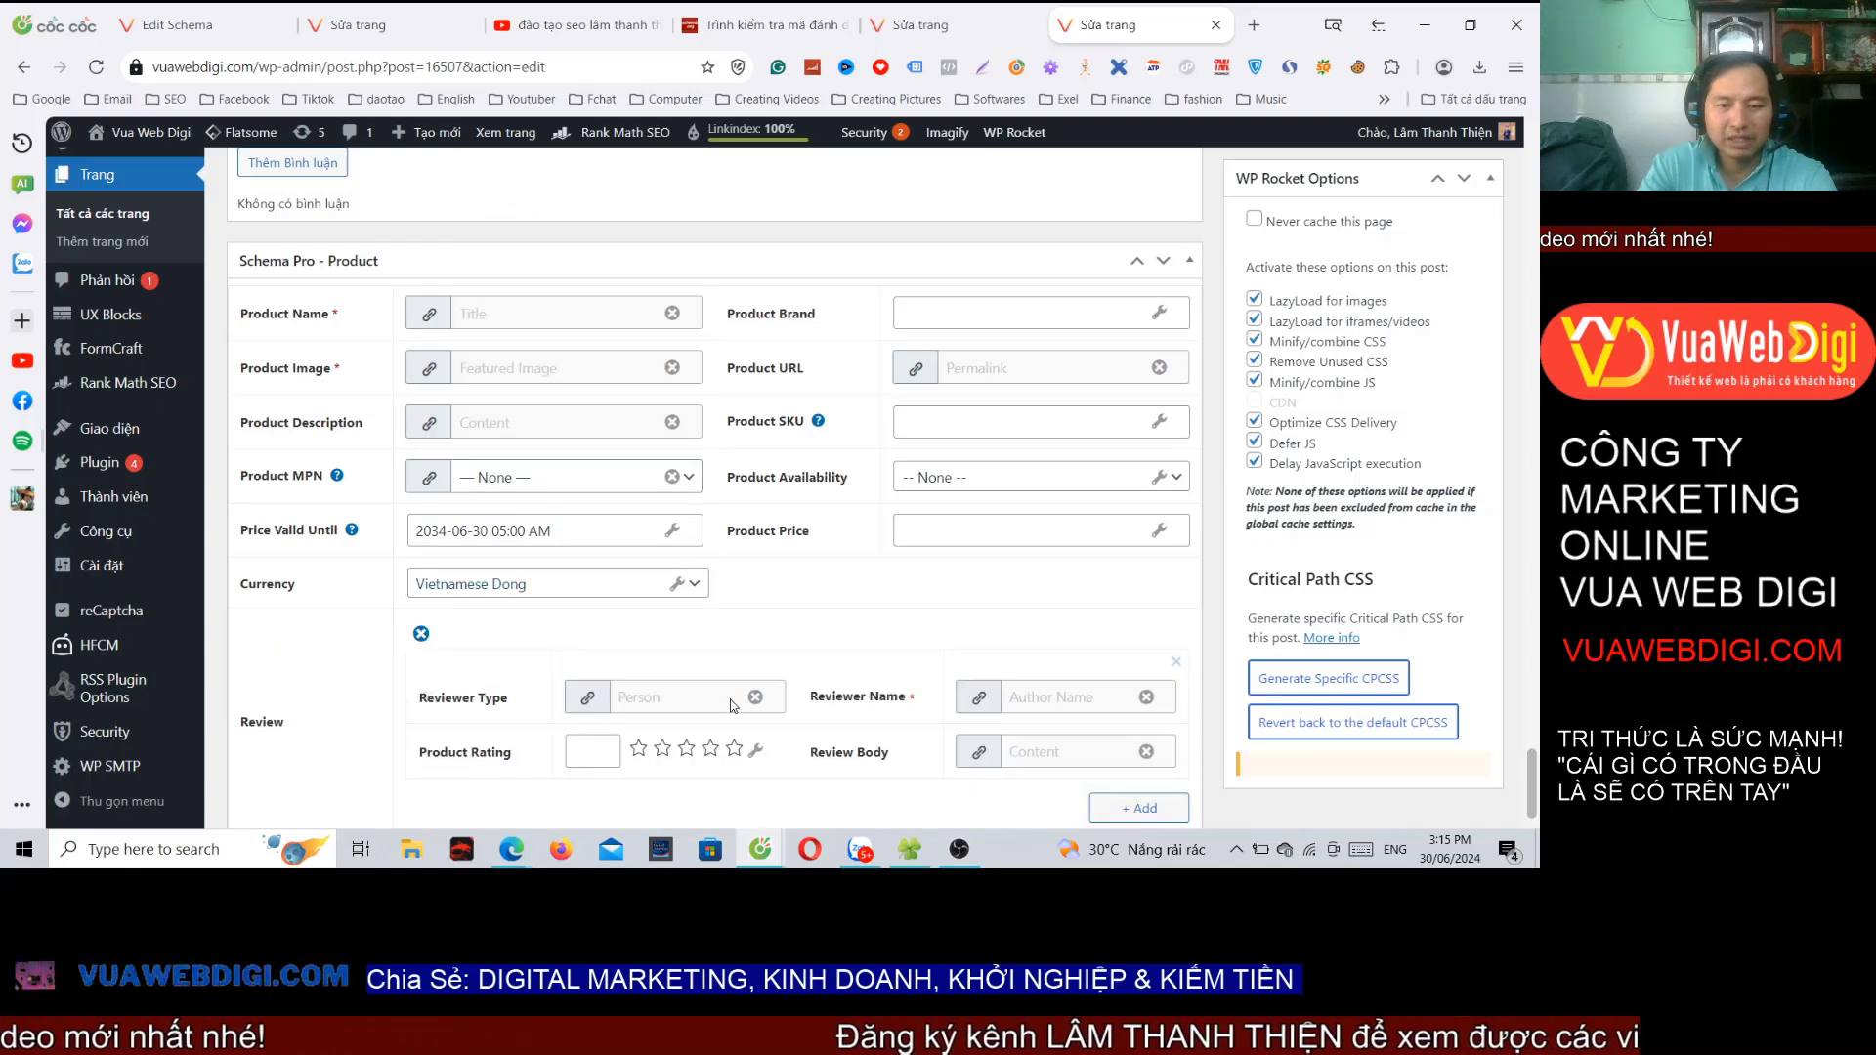
{"action": "scroll", "coordinate": [611, 535], "scroll_direction": "down", "scroll_amount": 2}
{"action": "left_click", "coordinate": [735, 574]}
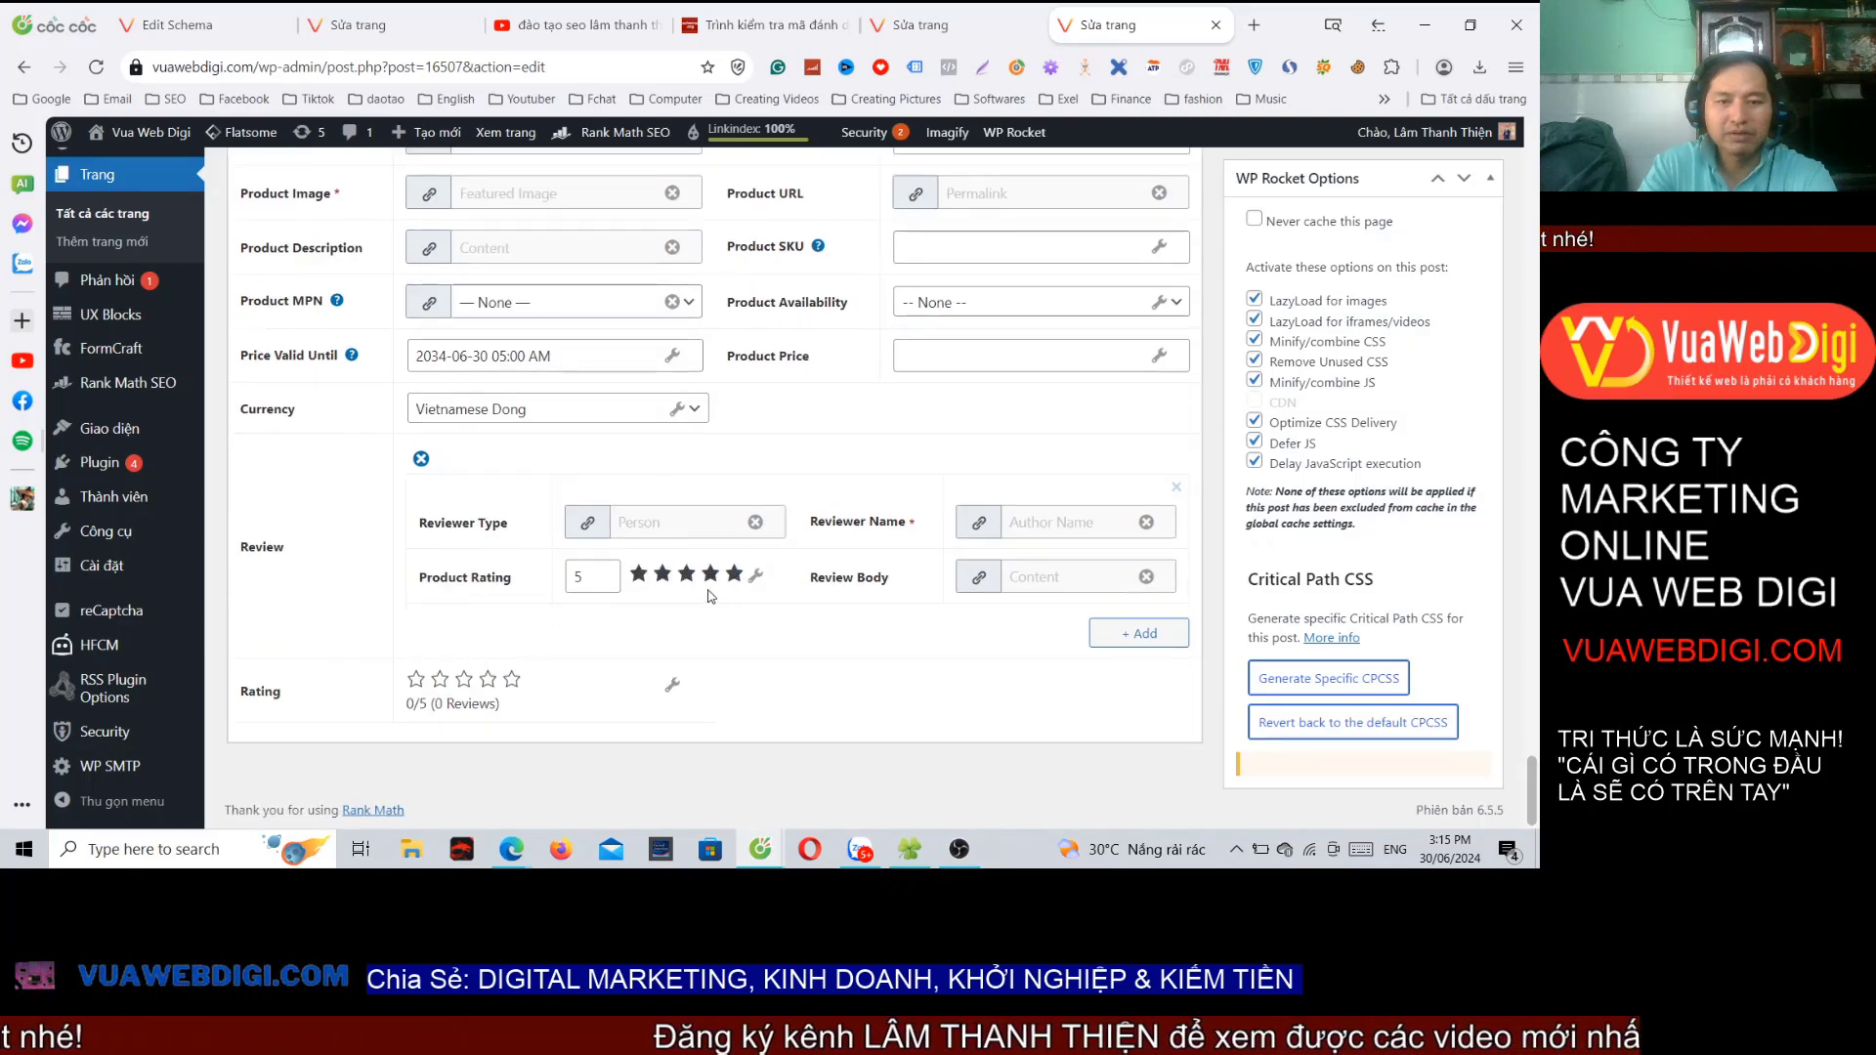
{"action": "scroll", "coordinate": [859, 606], "scroll_direction": "up", "scroll_amount": 9}
{"action": "scroll", "coordinate": [1026, 572], "scroll_direction": "down", "scroll_amount": 4}
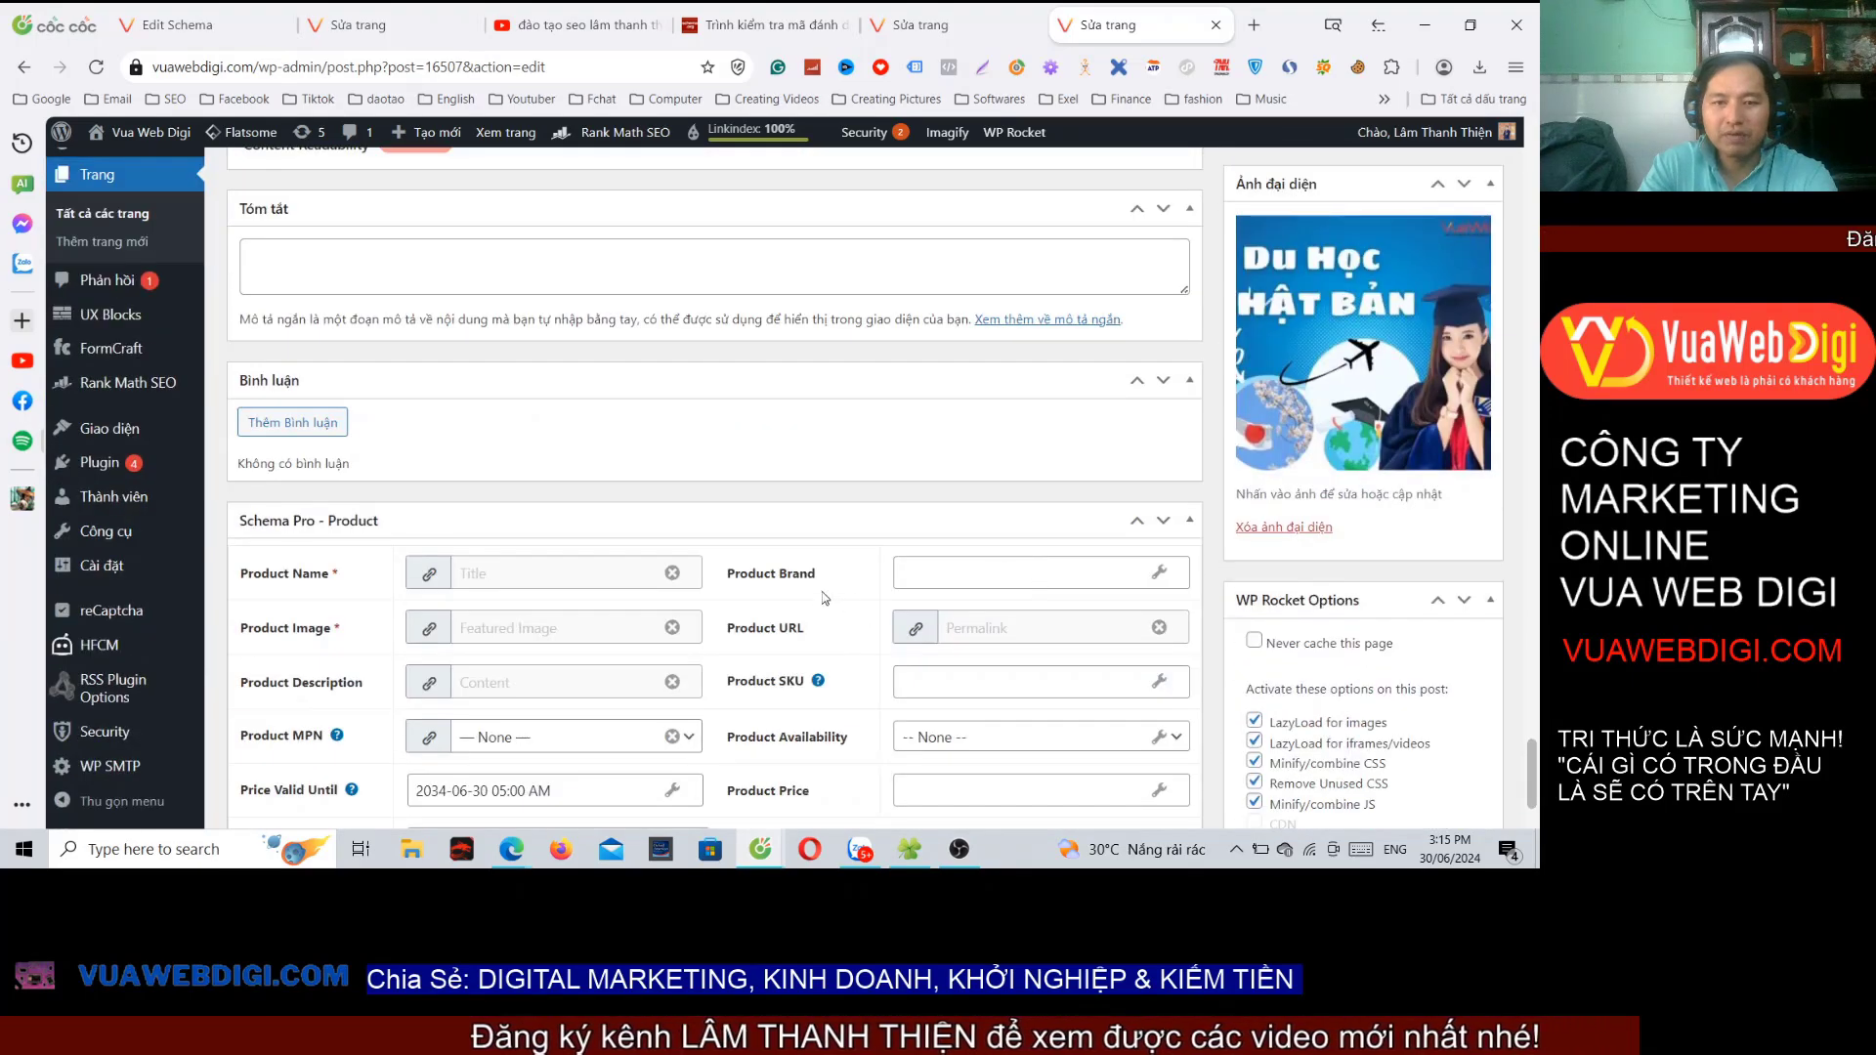
Step: Switch Product Brand to a mapped field choice
{"action": "left_click", "coordinate": [991, 577]}
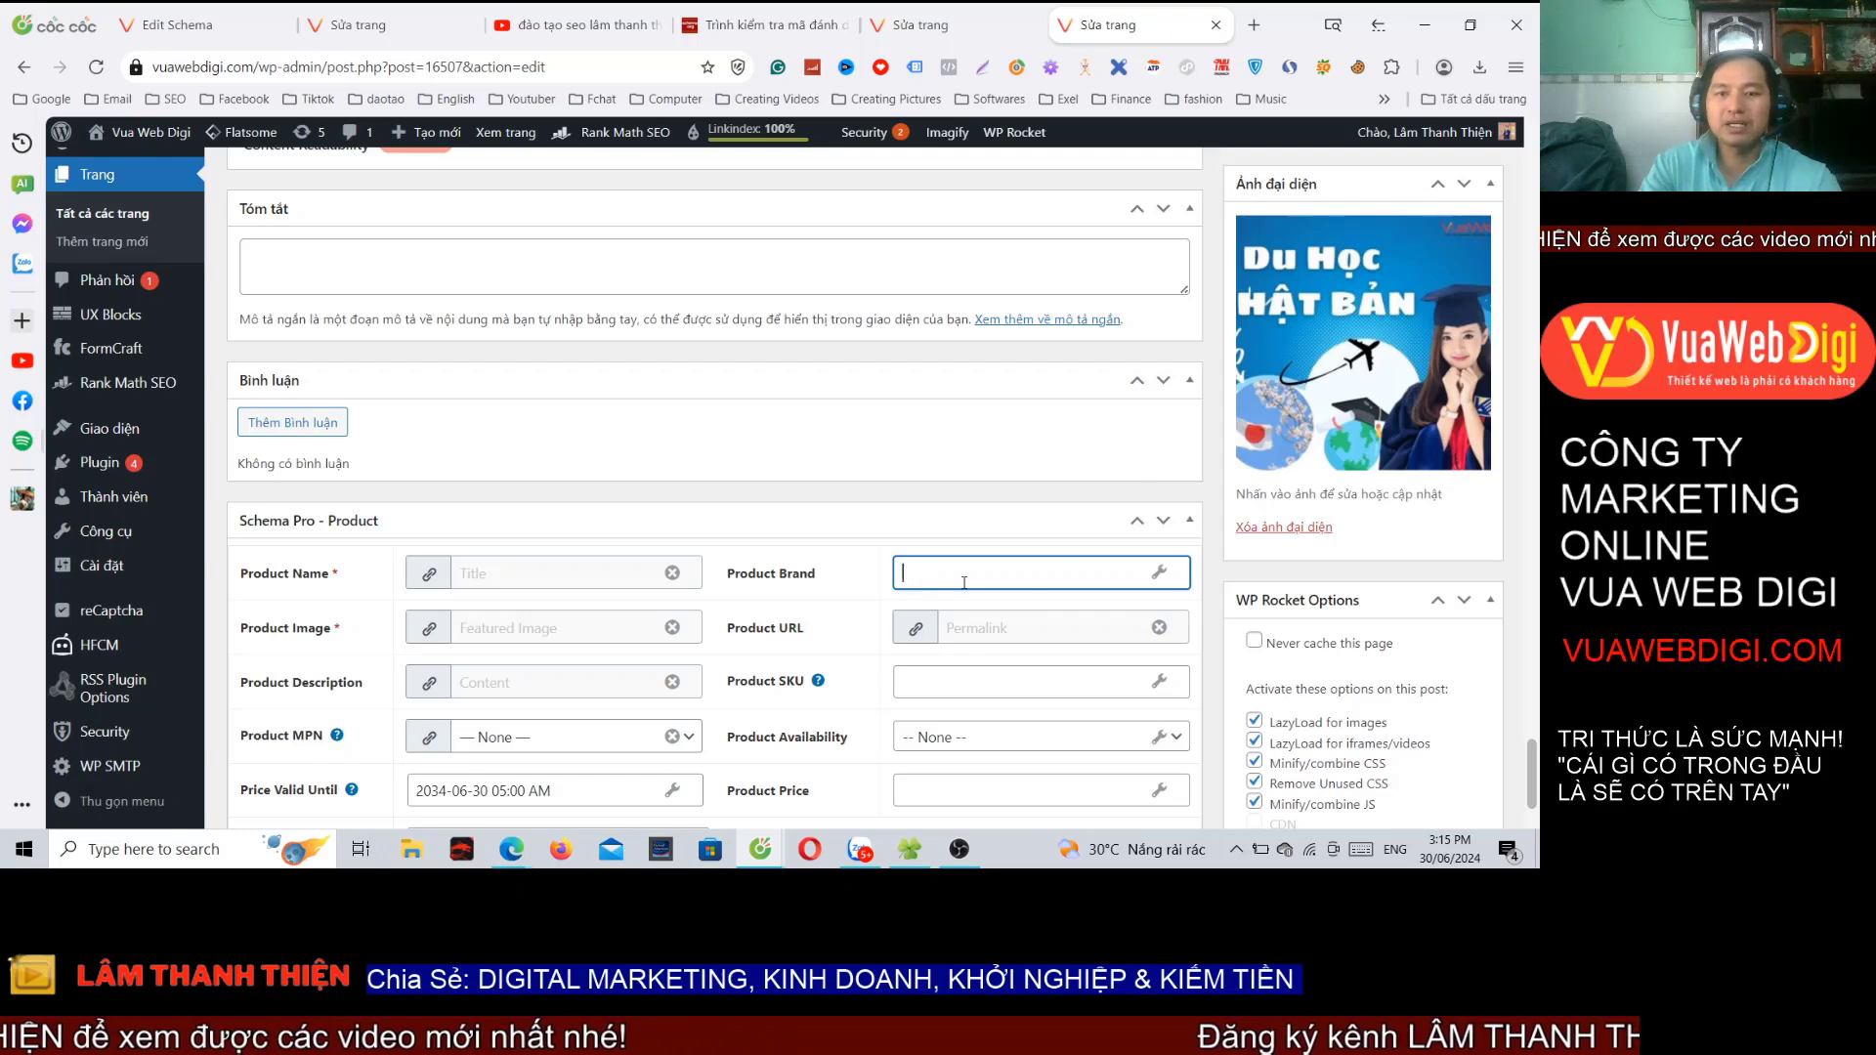
{"action": "left_click", "coordinate": [1161, 573]}
{"action": "scroll", "coordinate": [1065, 575], "scroll_direction": "down", "scroll_amount": 5}
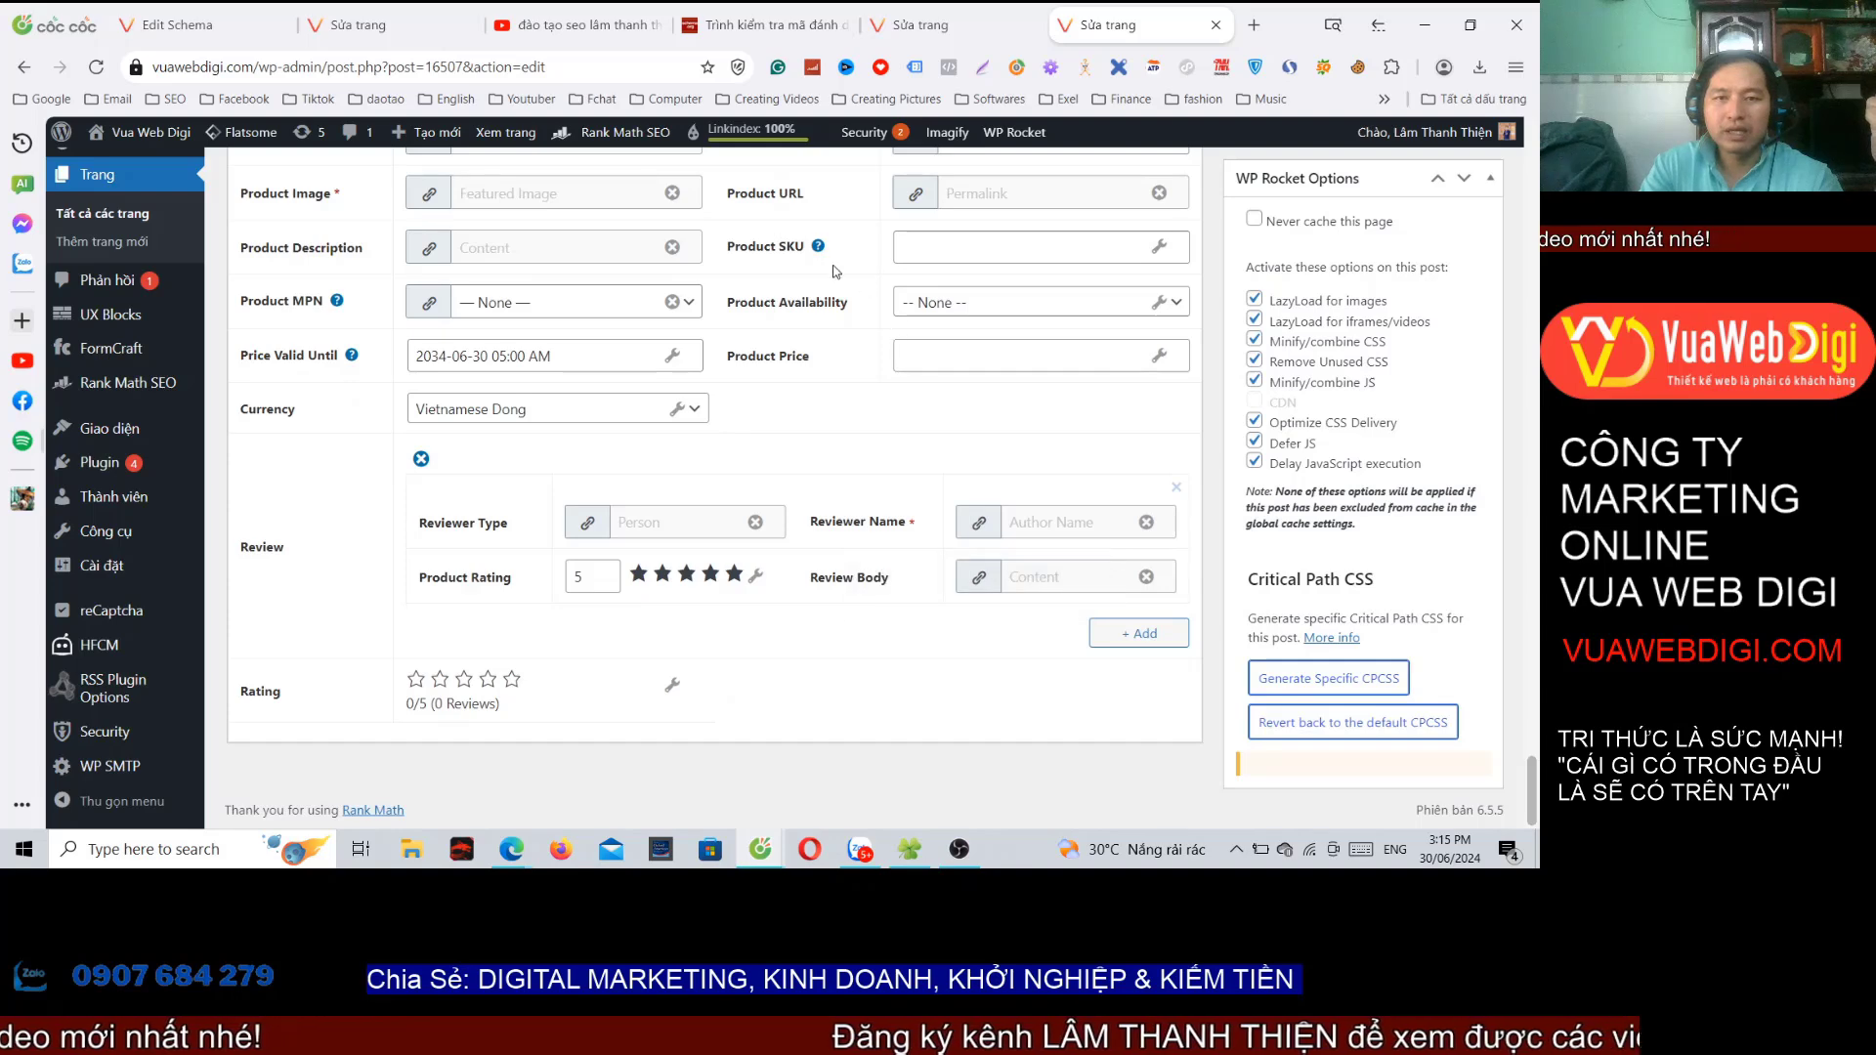
Step: Set availability to In Stock and the product price to 10000000
{"action": "mouse_move", "coordinate": [819, 252]}
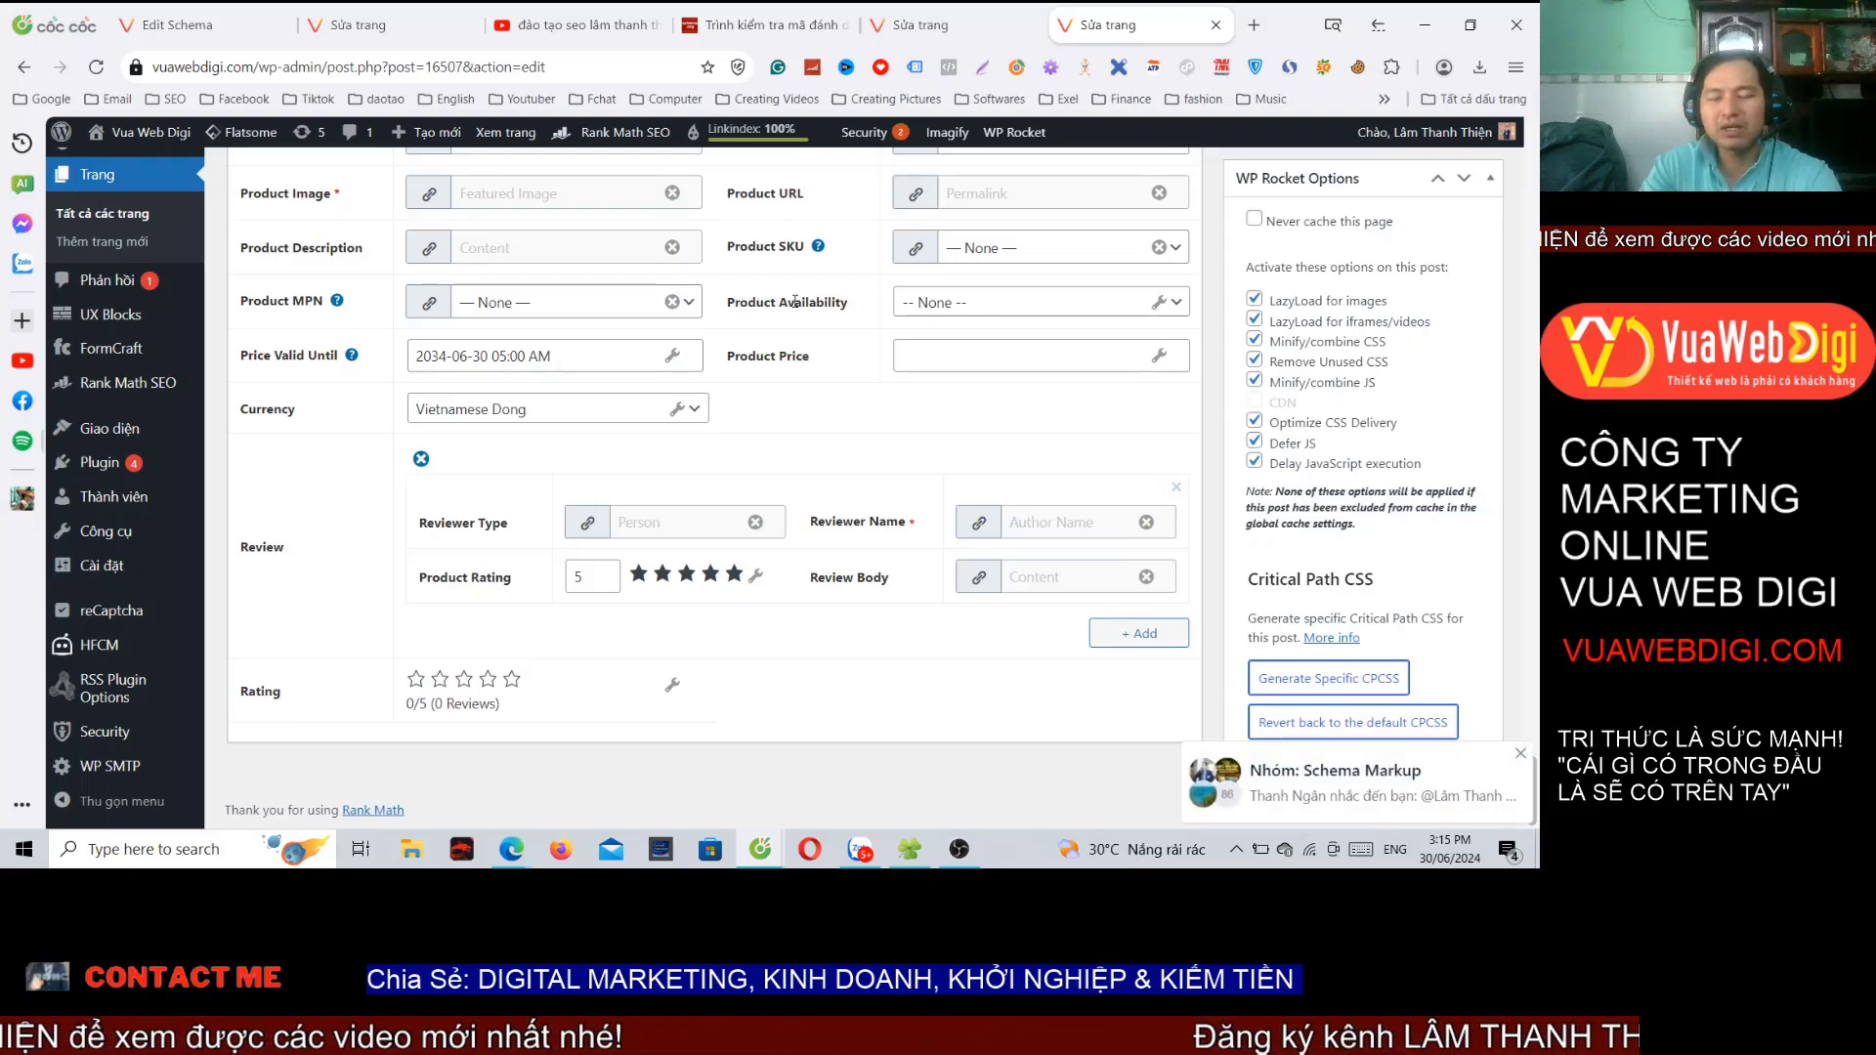
{"action": "left_click", "coordinate": [977, 303]}
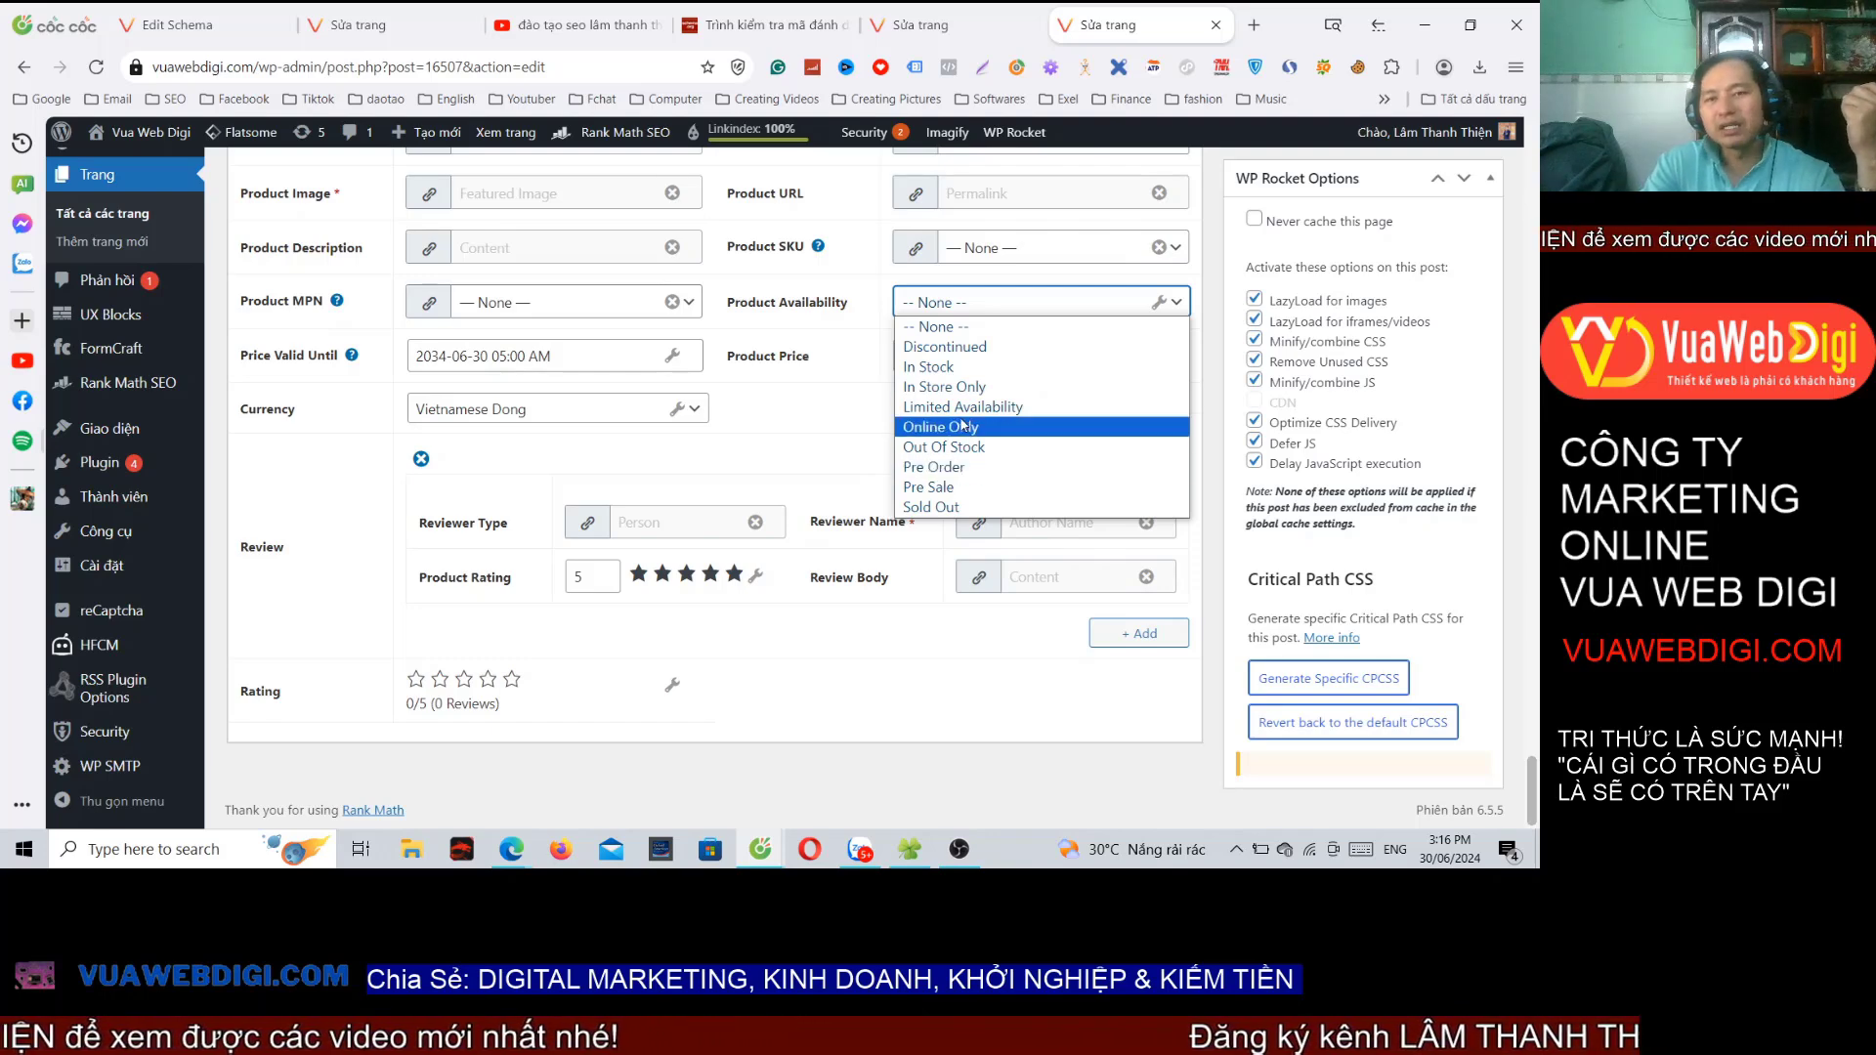
{"action": "left_click", "coordinate": [933, 368]}
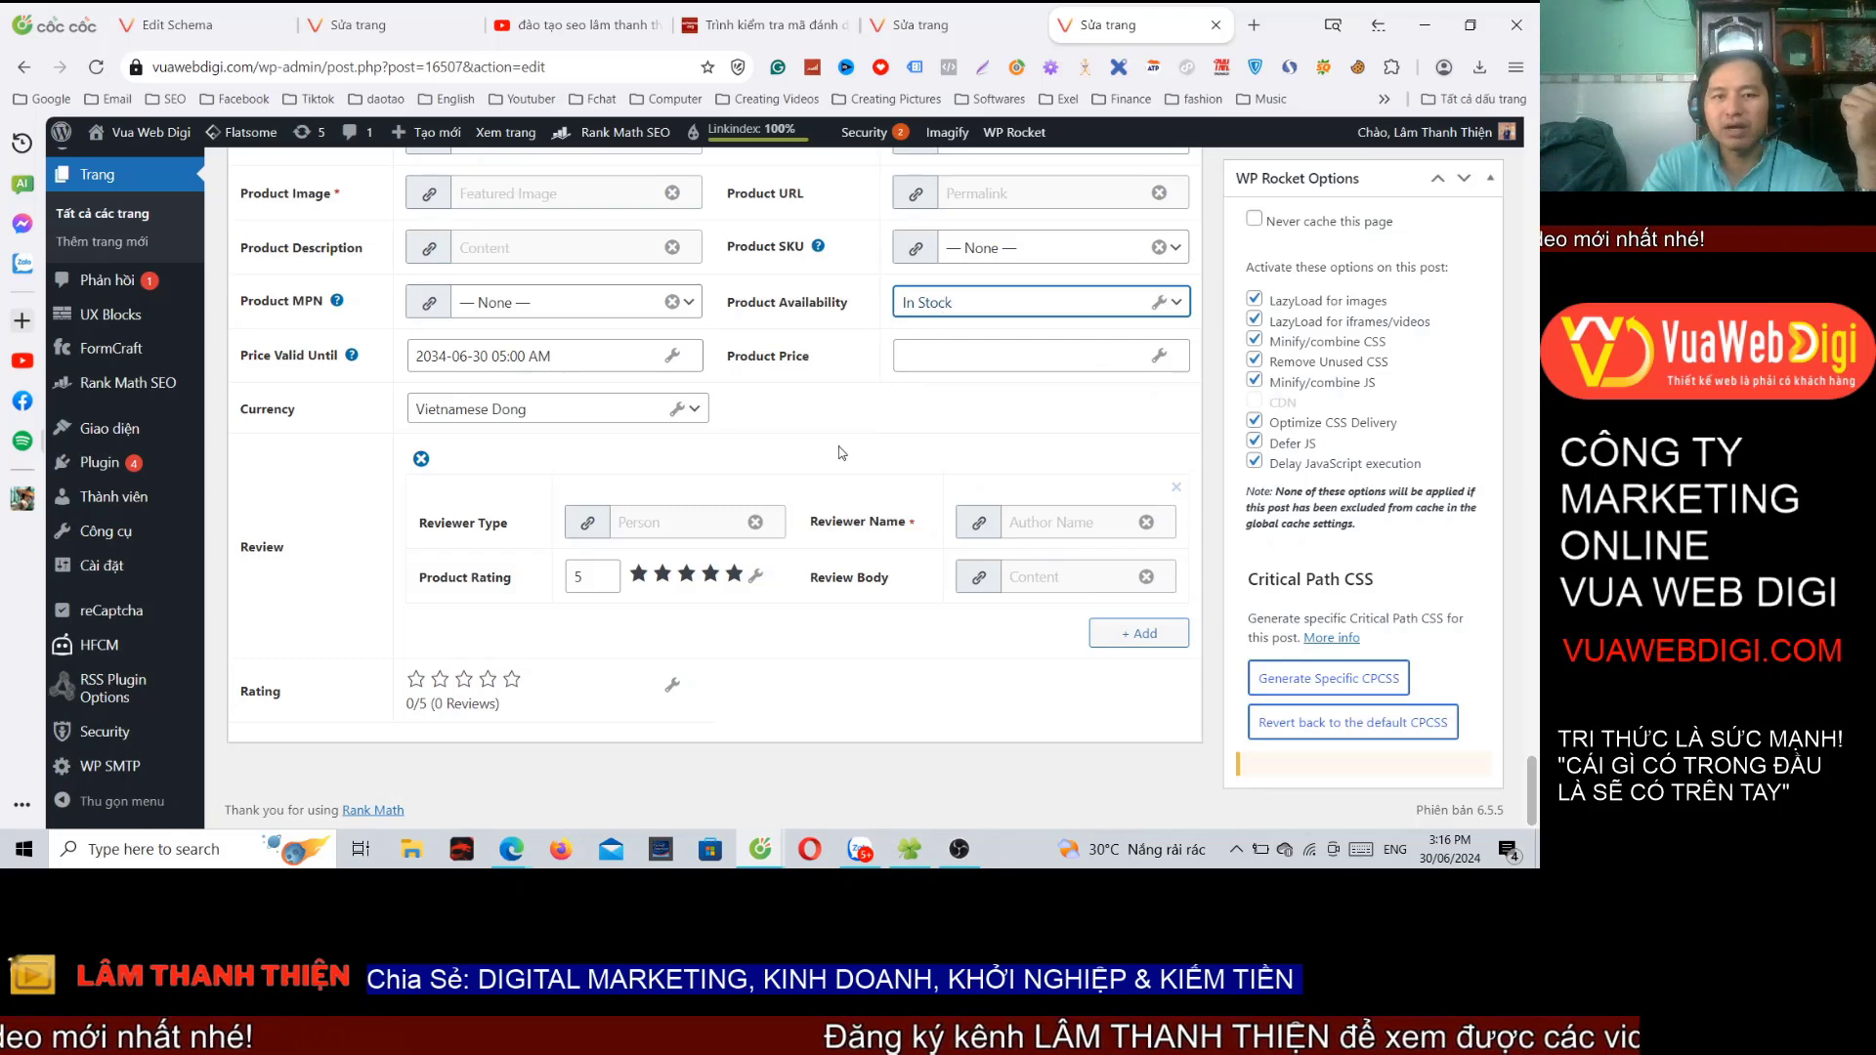
{"action": "left_click", "coordinate": [896, 365]}
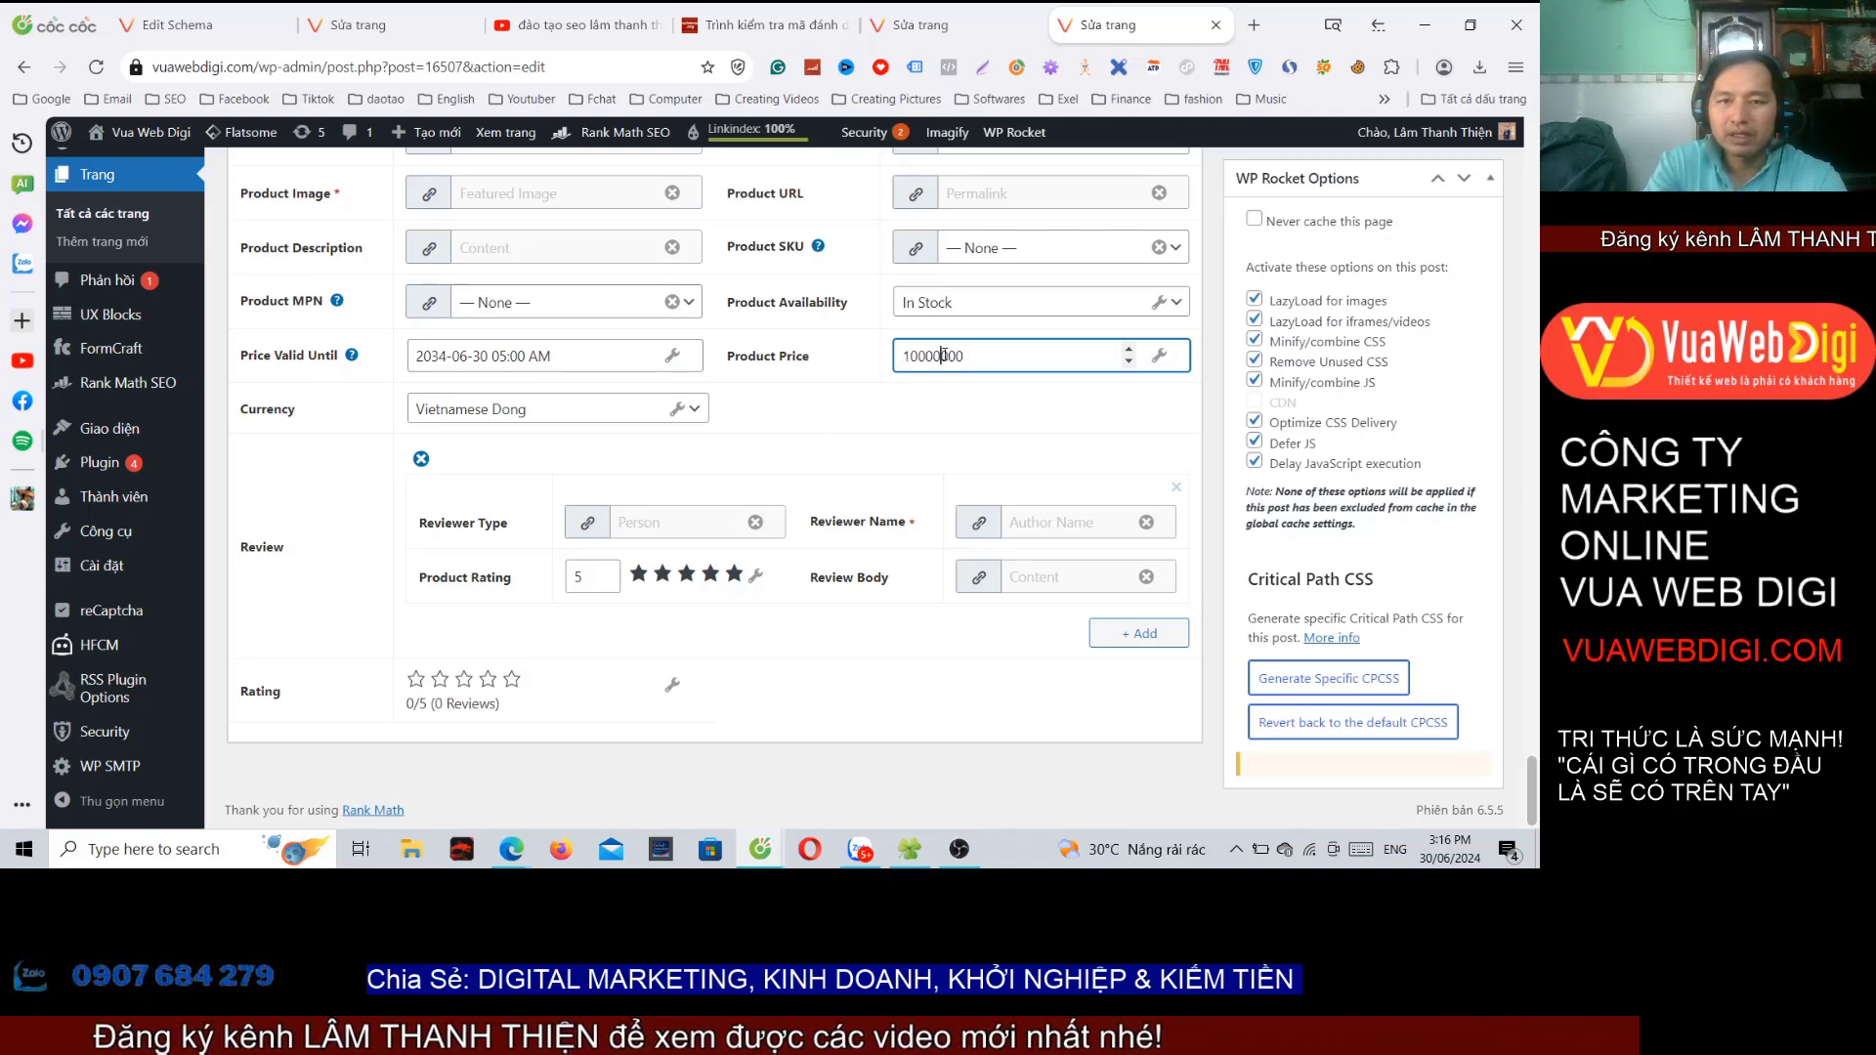
{"action": "left_click", "coordinate": [958, 466]}
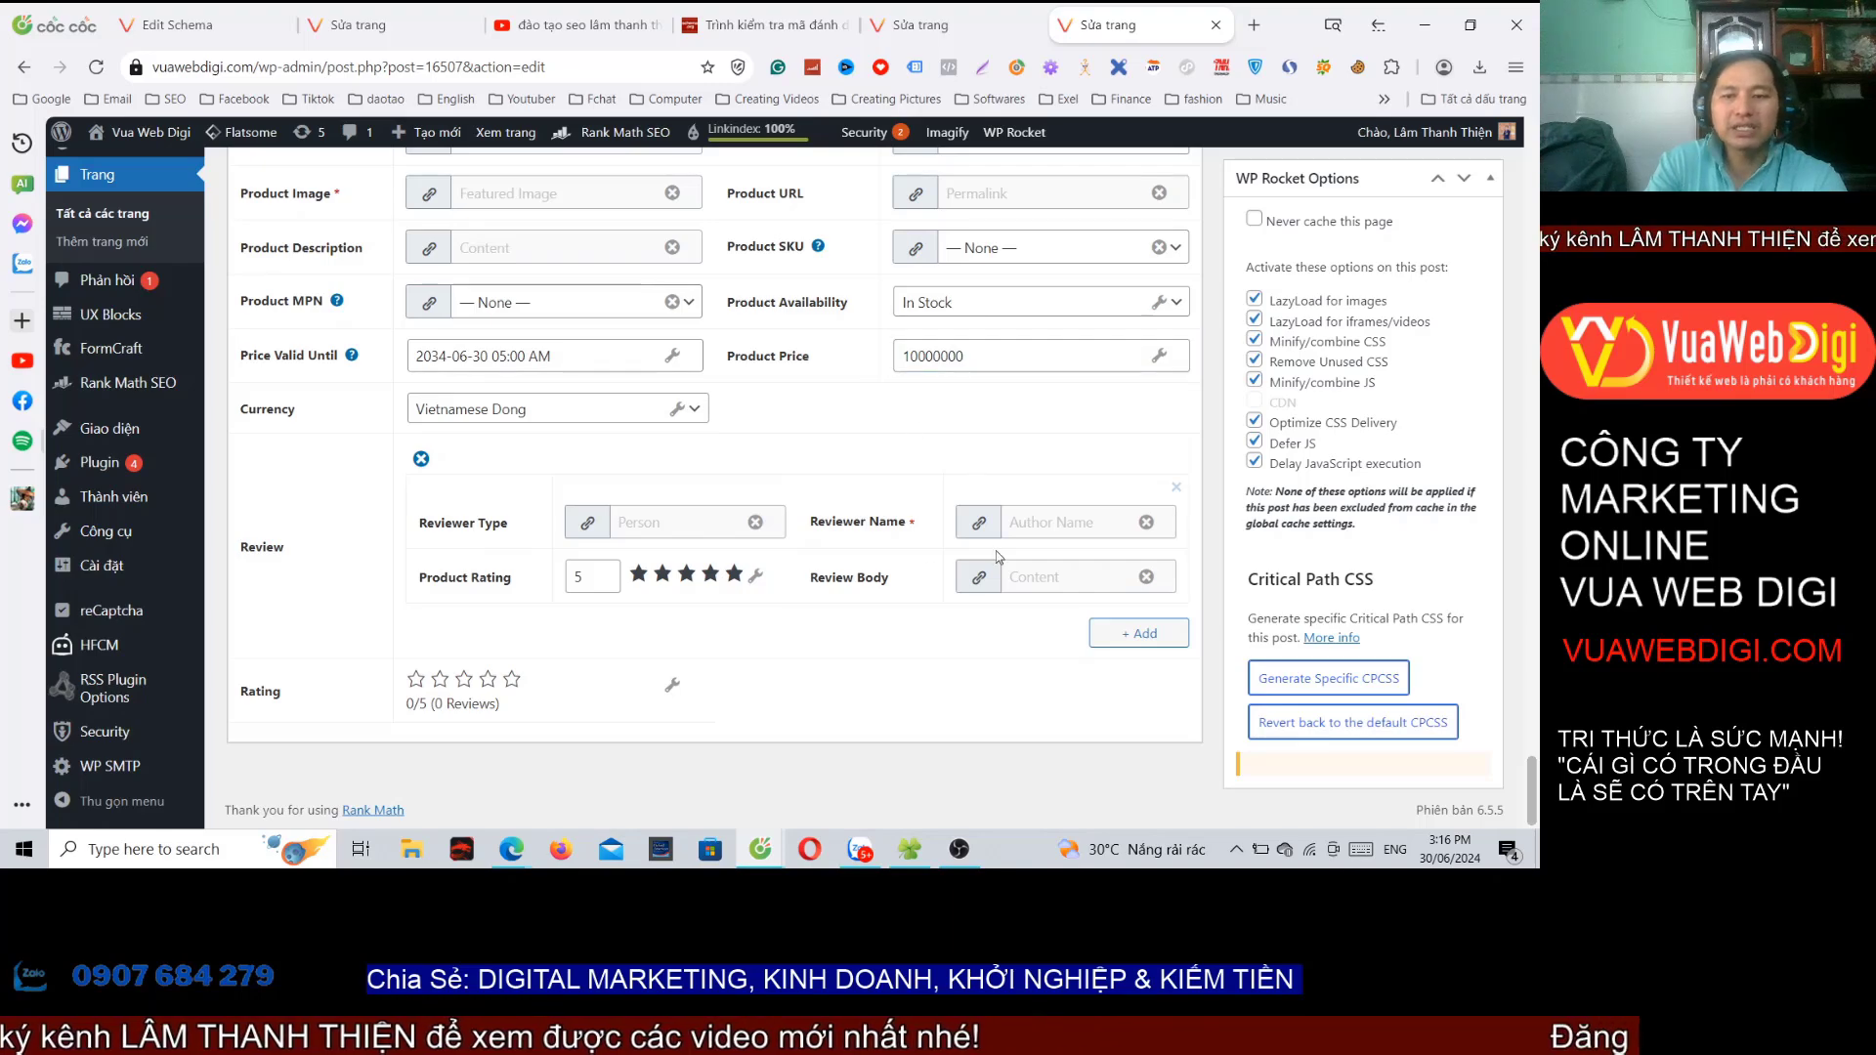
{"action": "scroll", "coordinate": [996, 557], "scroll_direction": "up", "scroll_amount": 15}
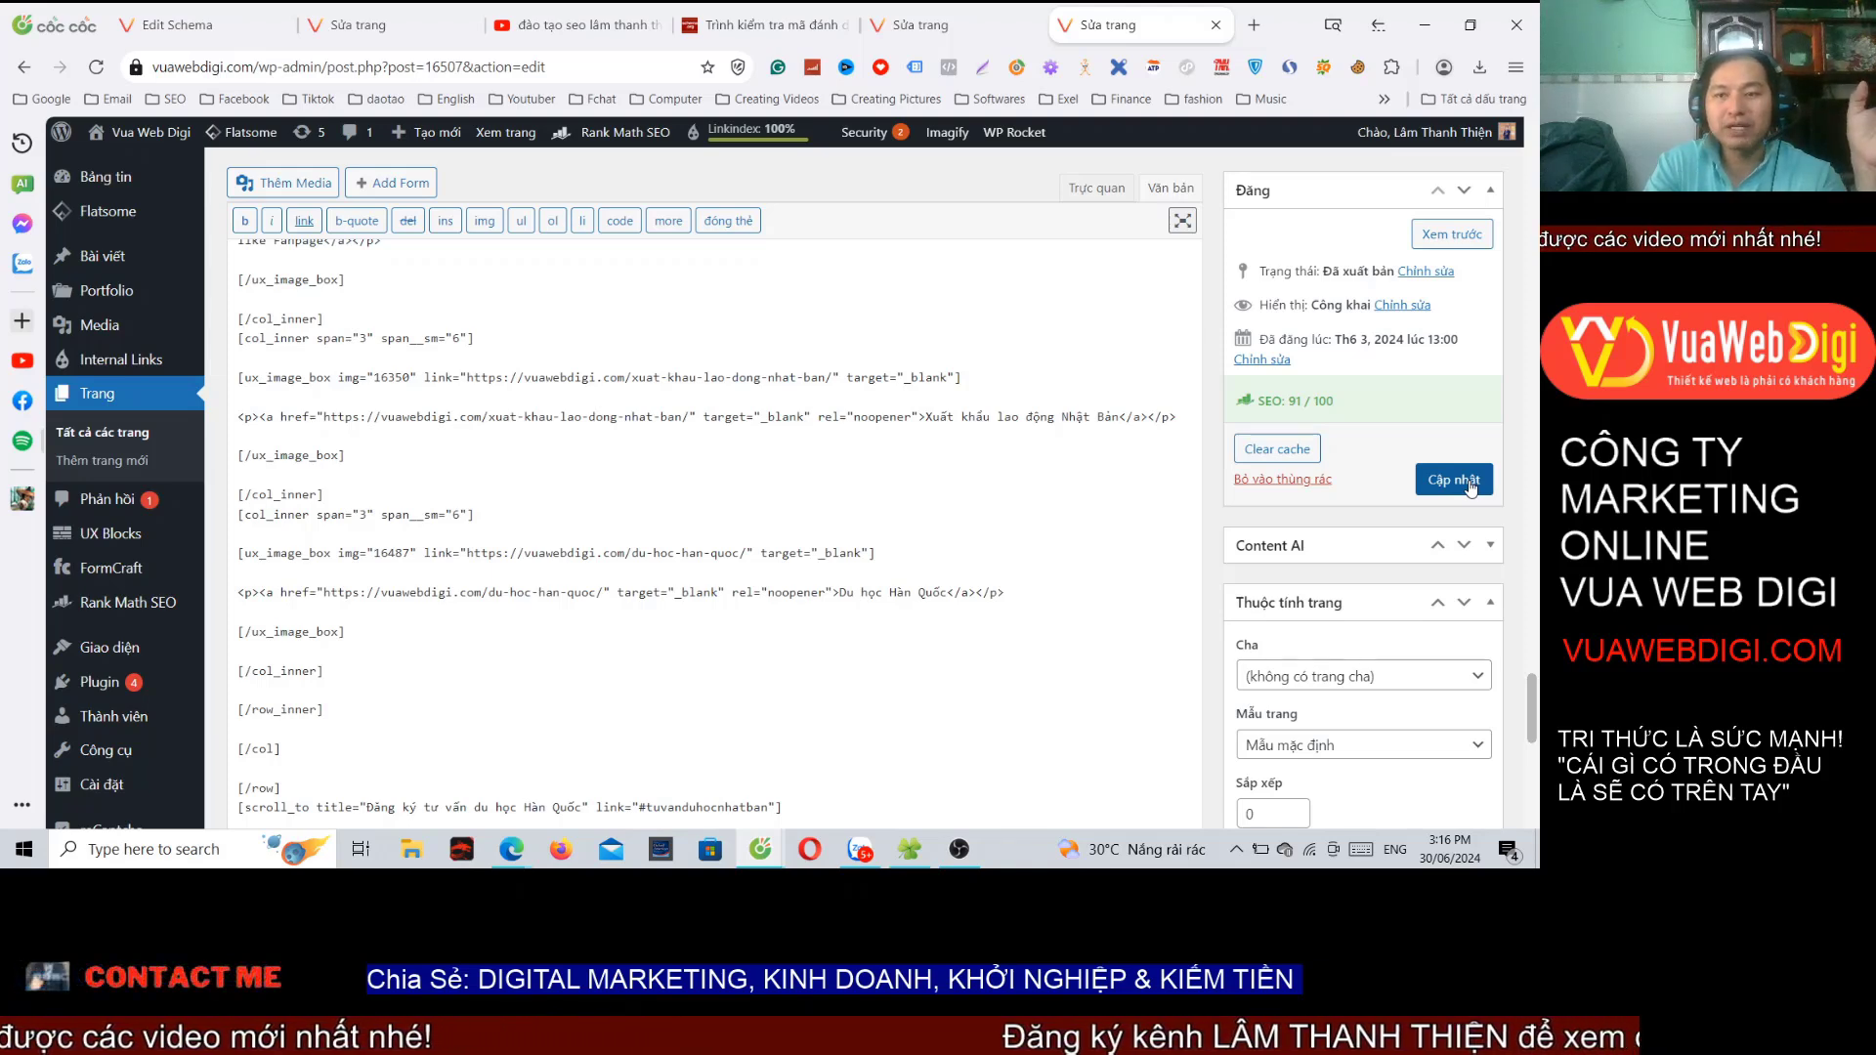
Step: Save the page with Cập nhật and copy its permalink address
{"action": "left_click", "coordinate": [1456, 480]}
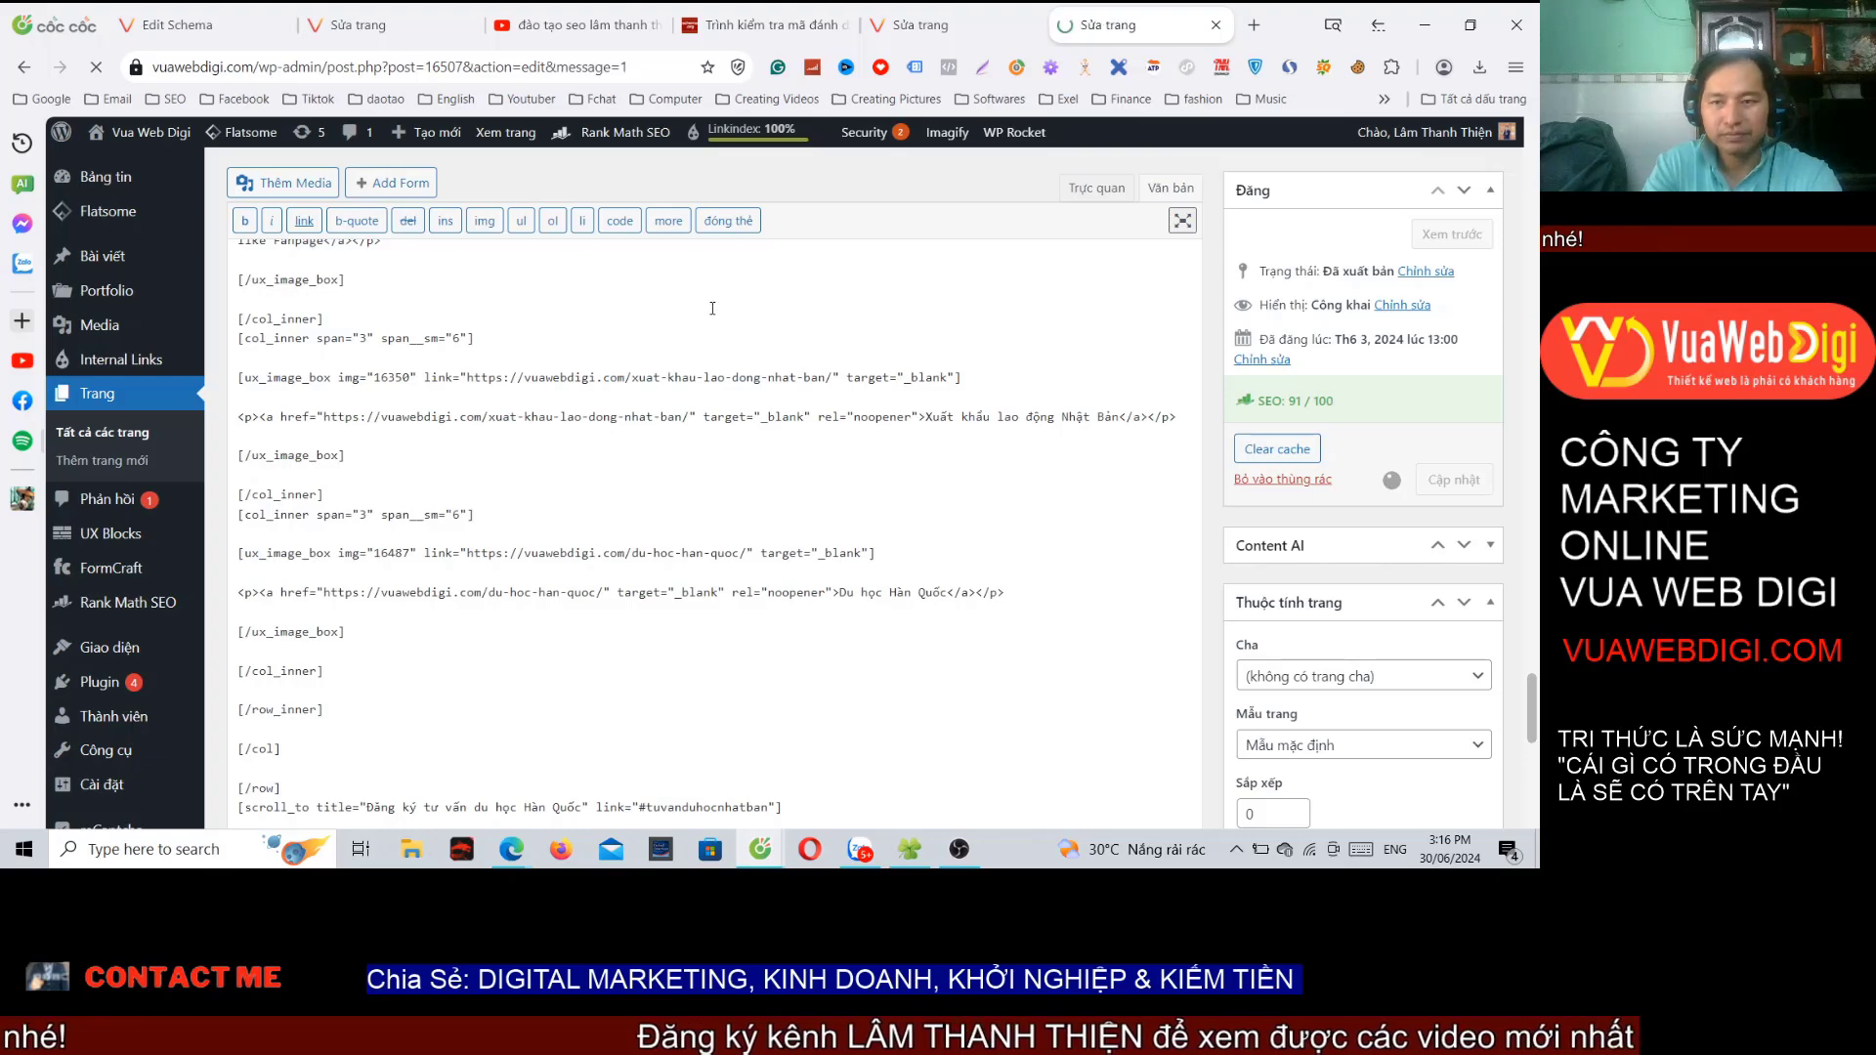
{"action": "scroll", "coordinate": [470, 276], "scroll_direction": "down", "scroll_amount": 5}
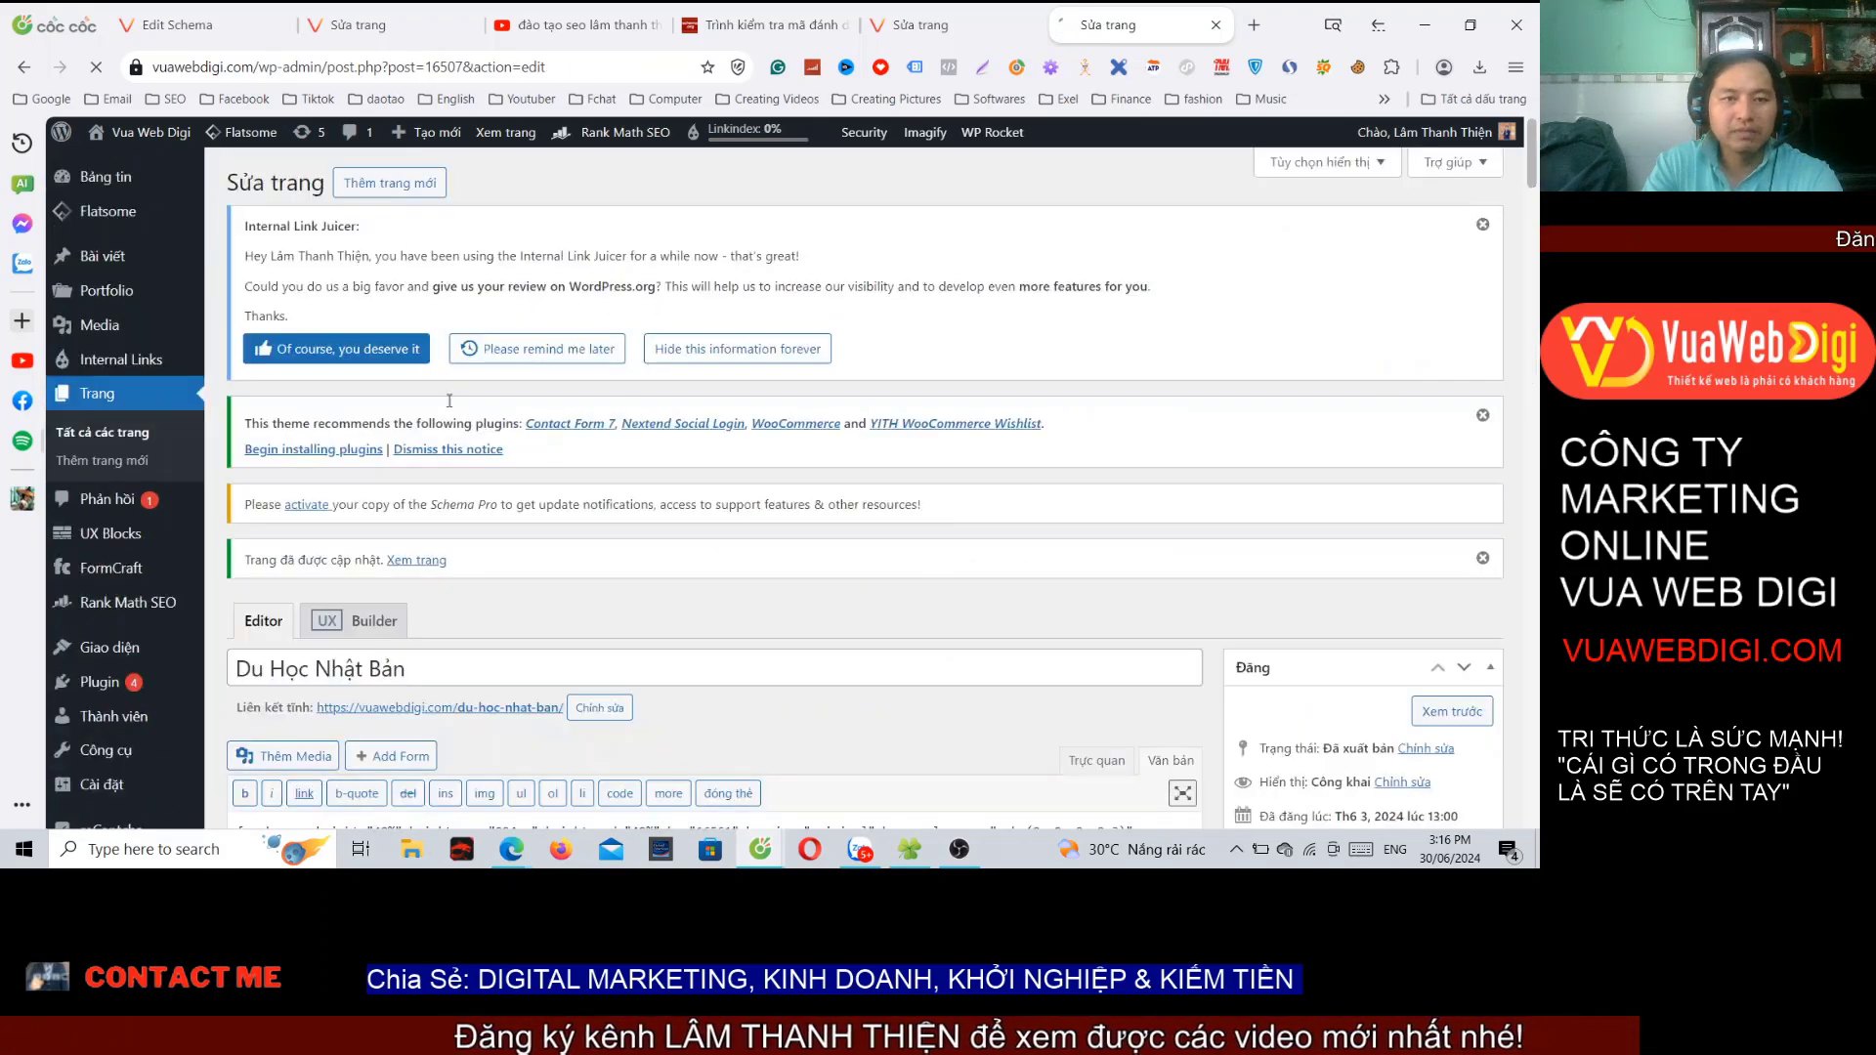
{"action": "right_click", "coordinate": [477, 274]}
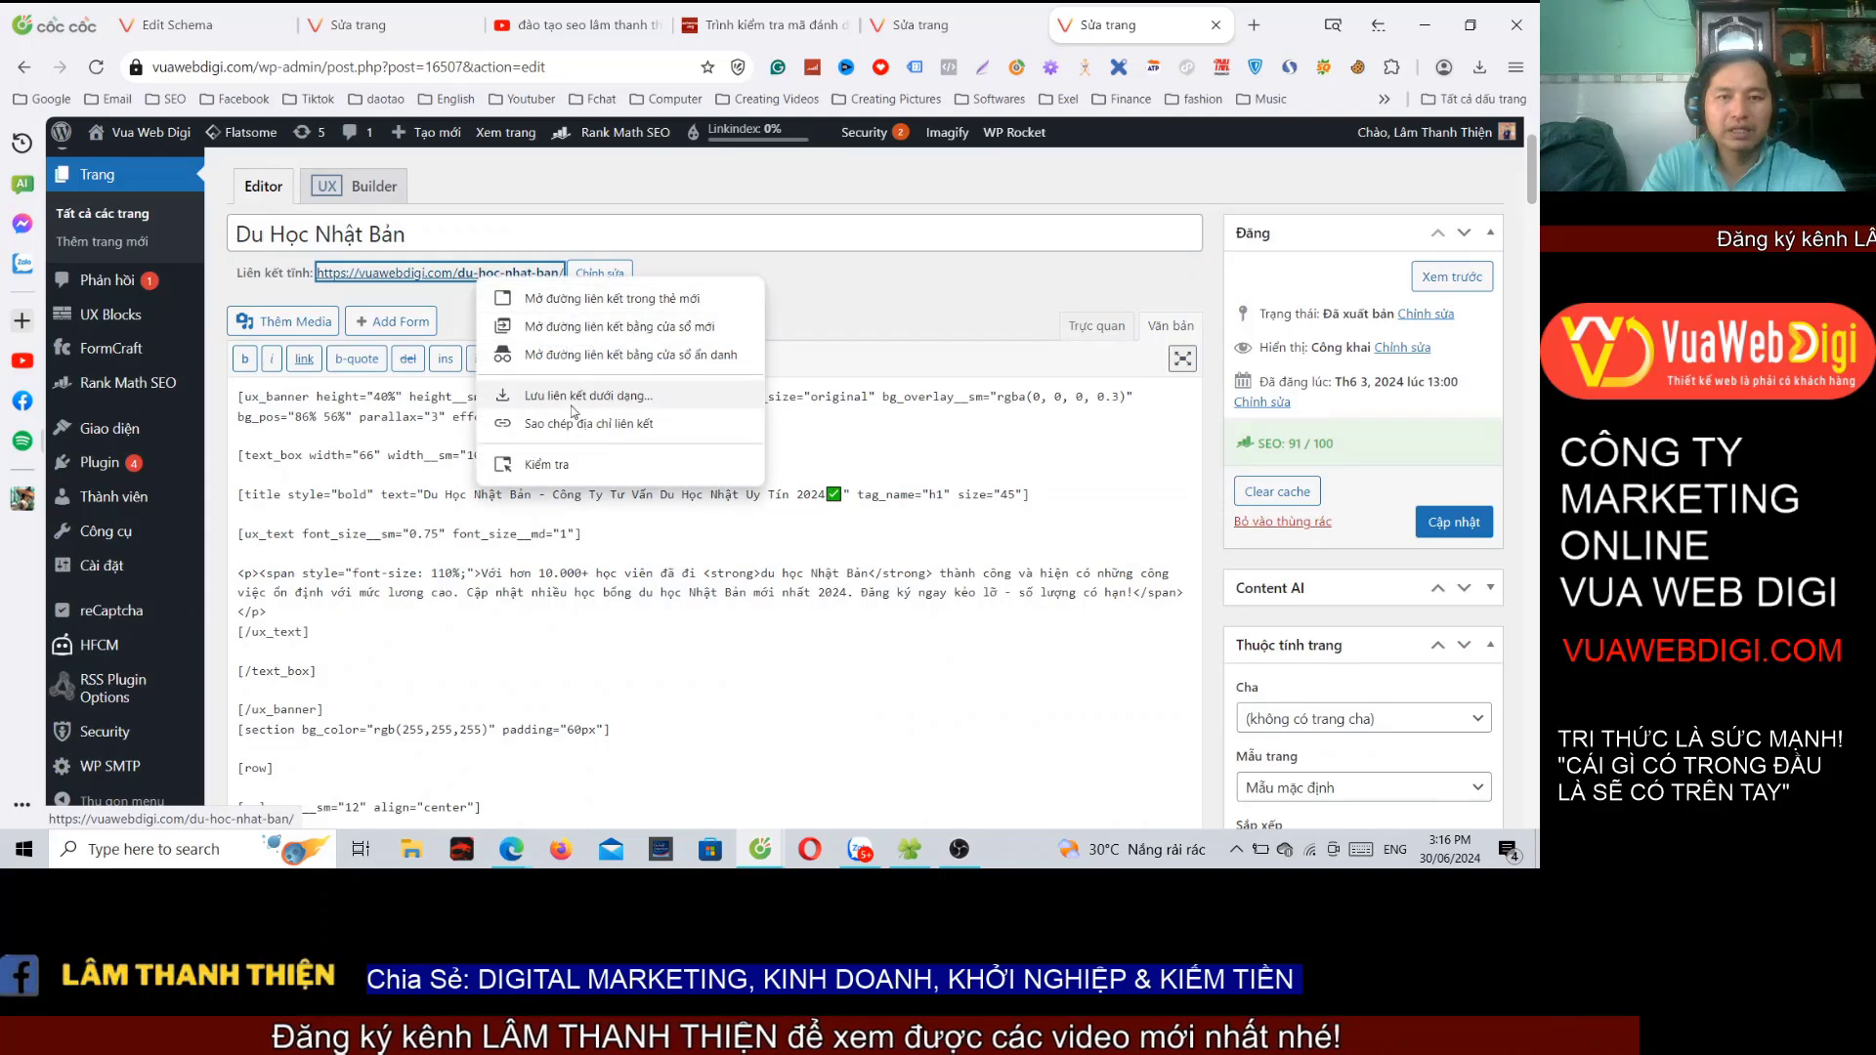
{"action": "left_click", "coordinate": [587, 423]}
{"action": "left_click", "coordinate": [767, 30]}
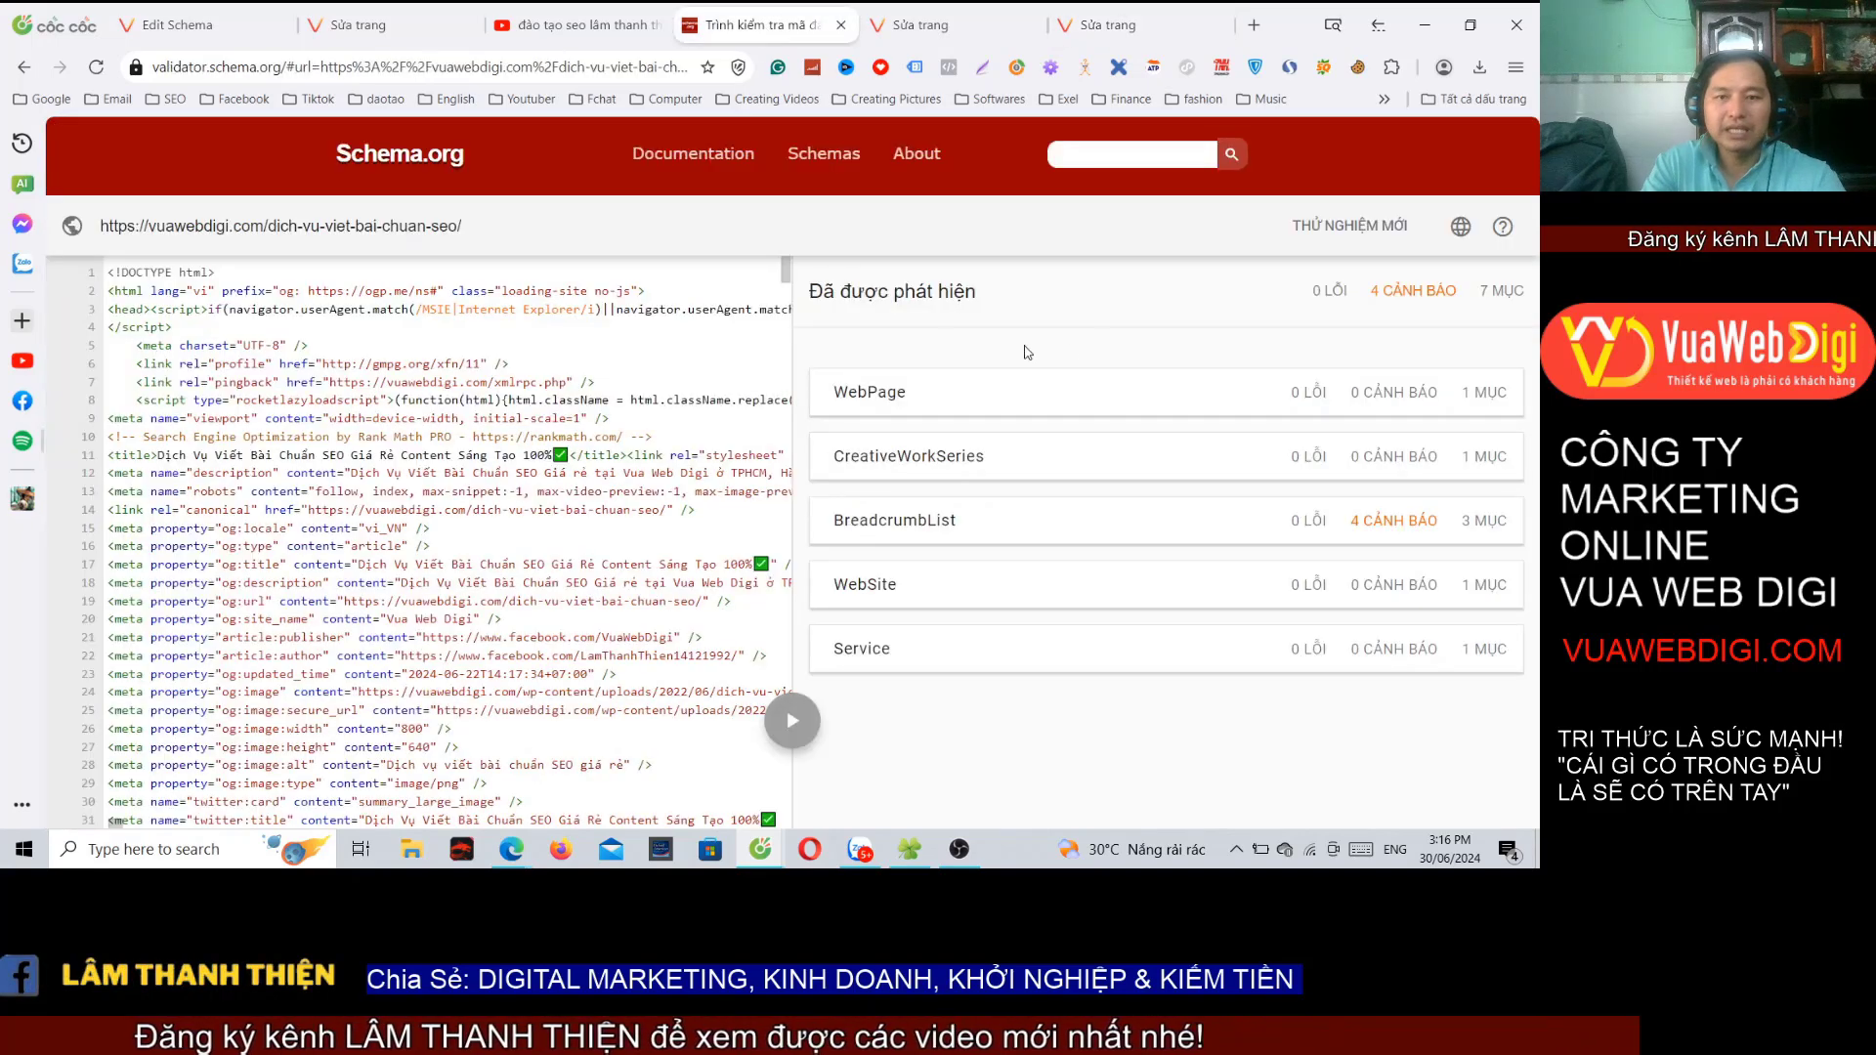
{"action": "left_click", "coordinate": [1367, 226]}
{"action": "type", "text": "https://vuawebdigi.com/du-hoc-nhat-ban/"}
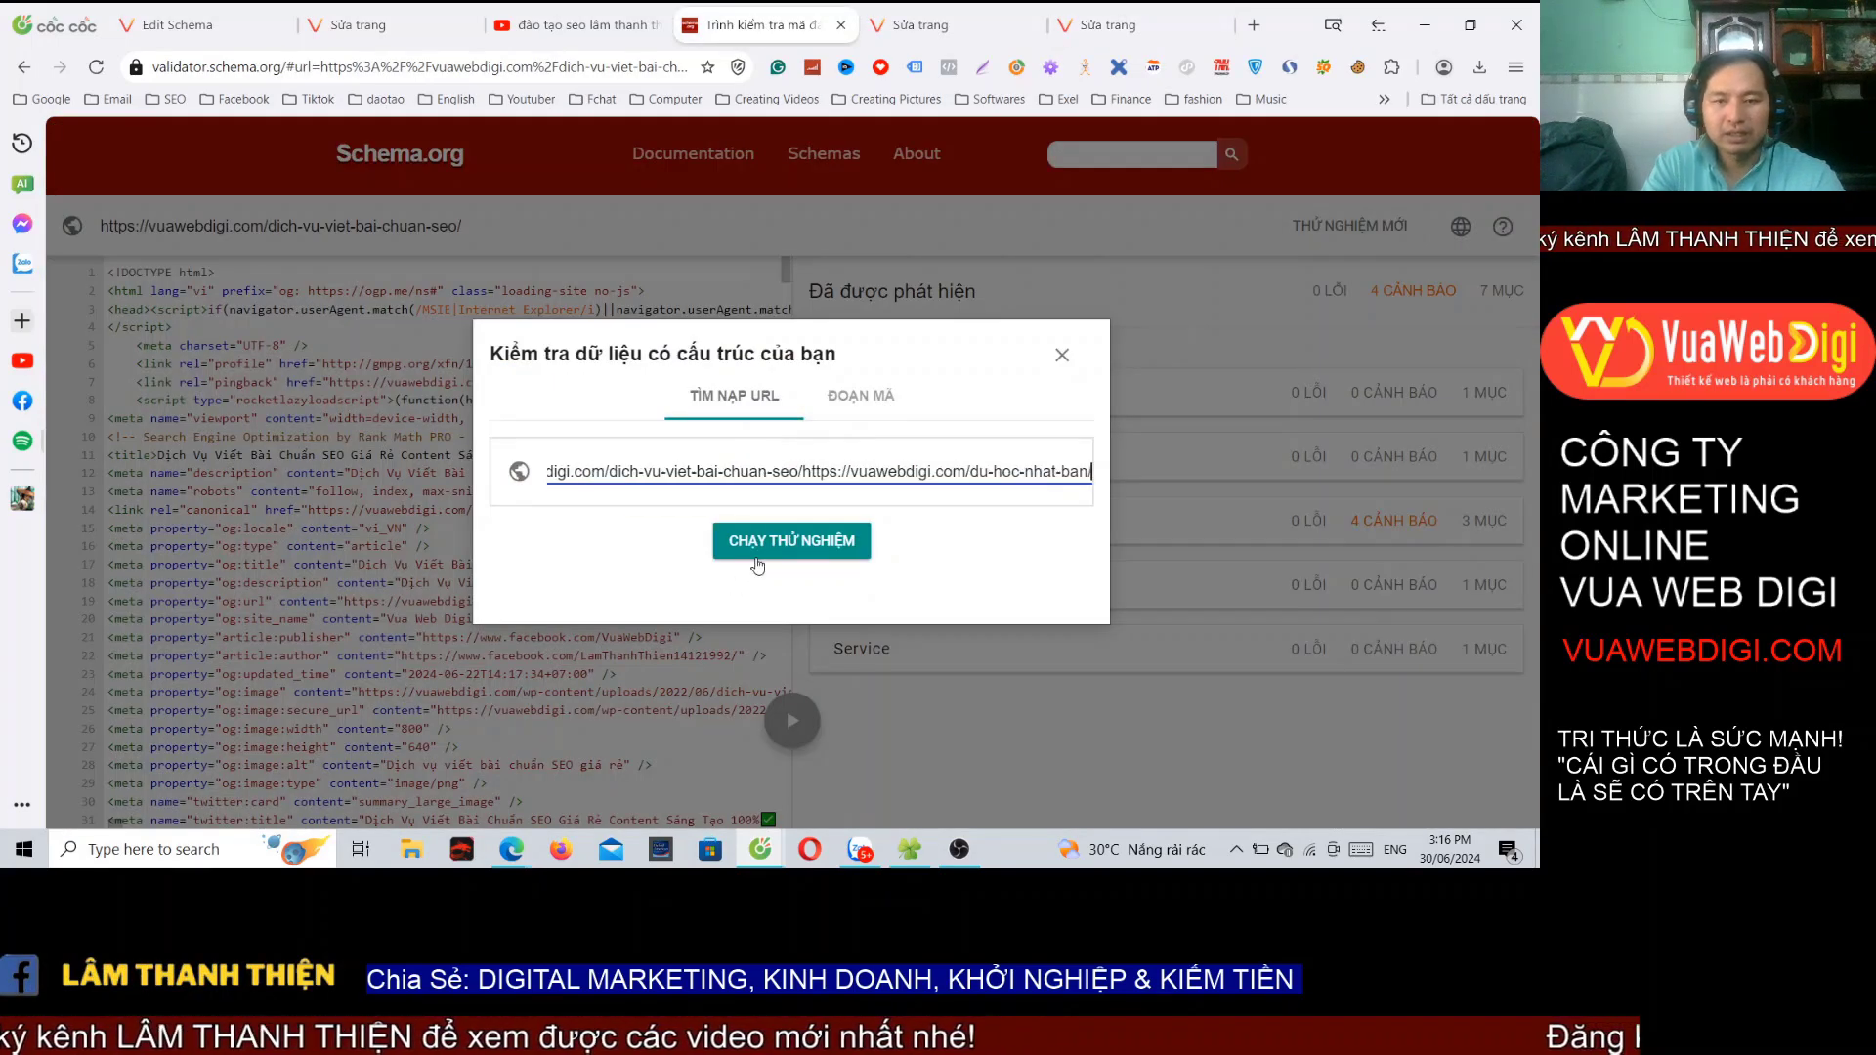
{"action": "key", "text": "ctrl+a"}
{"action": "type", "text": "https://vuawebdigi.com/du-hoc-nhat-ban/"}
{"action": "left_click", "coordinate": [775, 544]}
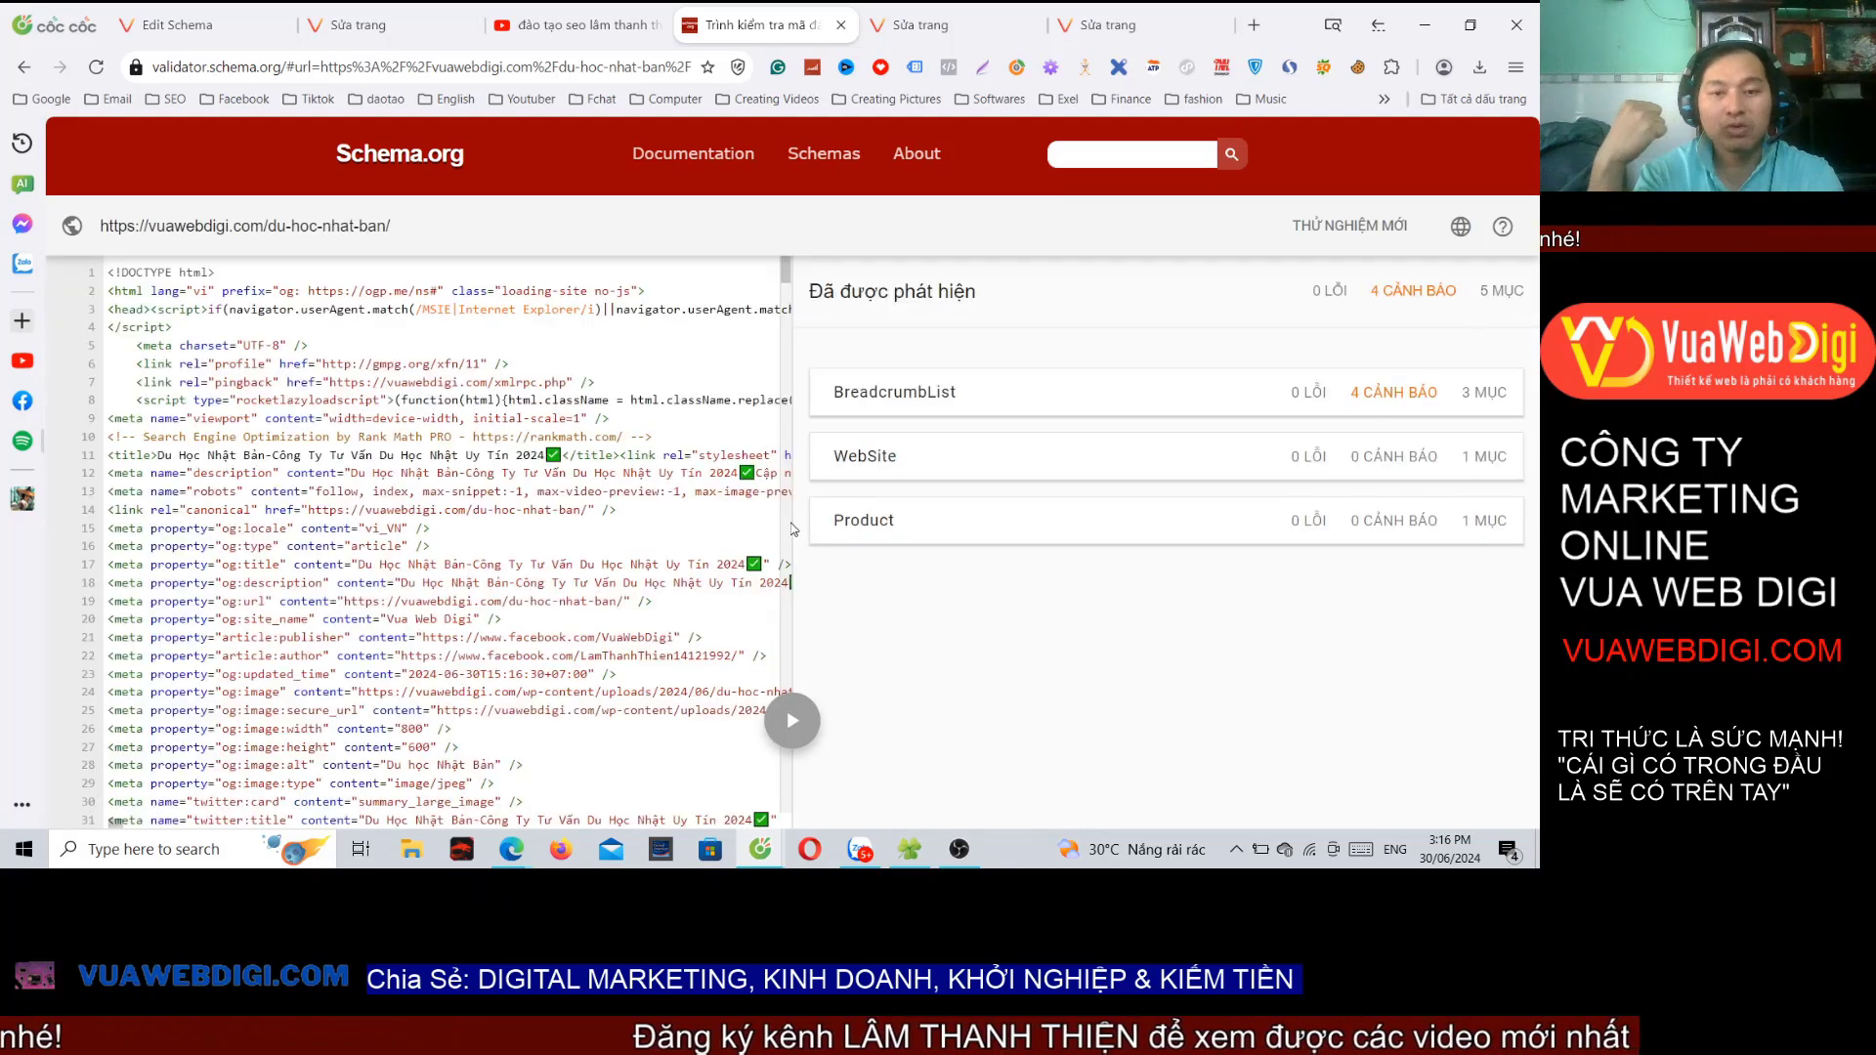
Step: Inspect the detected Product item's details, confirming 0 errors
{"action": "left_click", "coordinate": [961, 521]}
{"action": "scroll", "coordinate": [1076, 455], "scroll_direction": "down", "scroll_amount": 10}
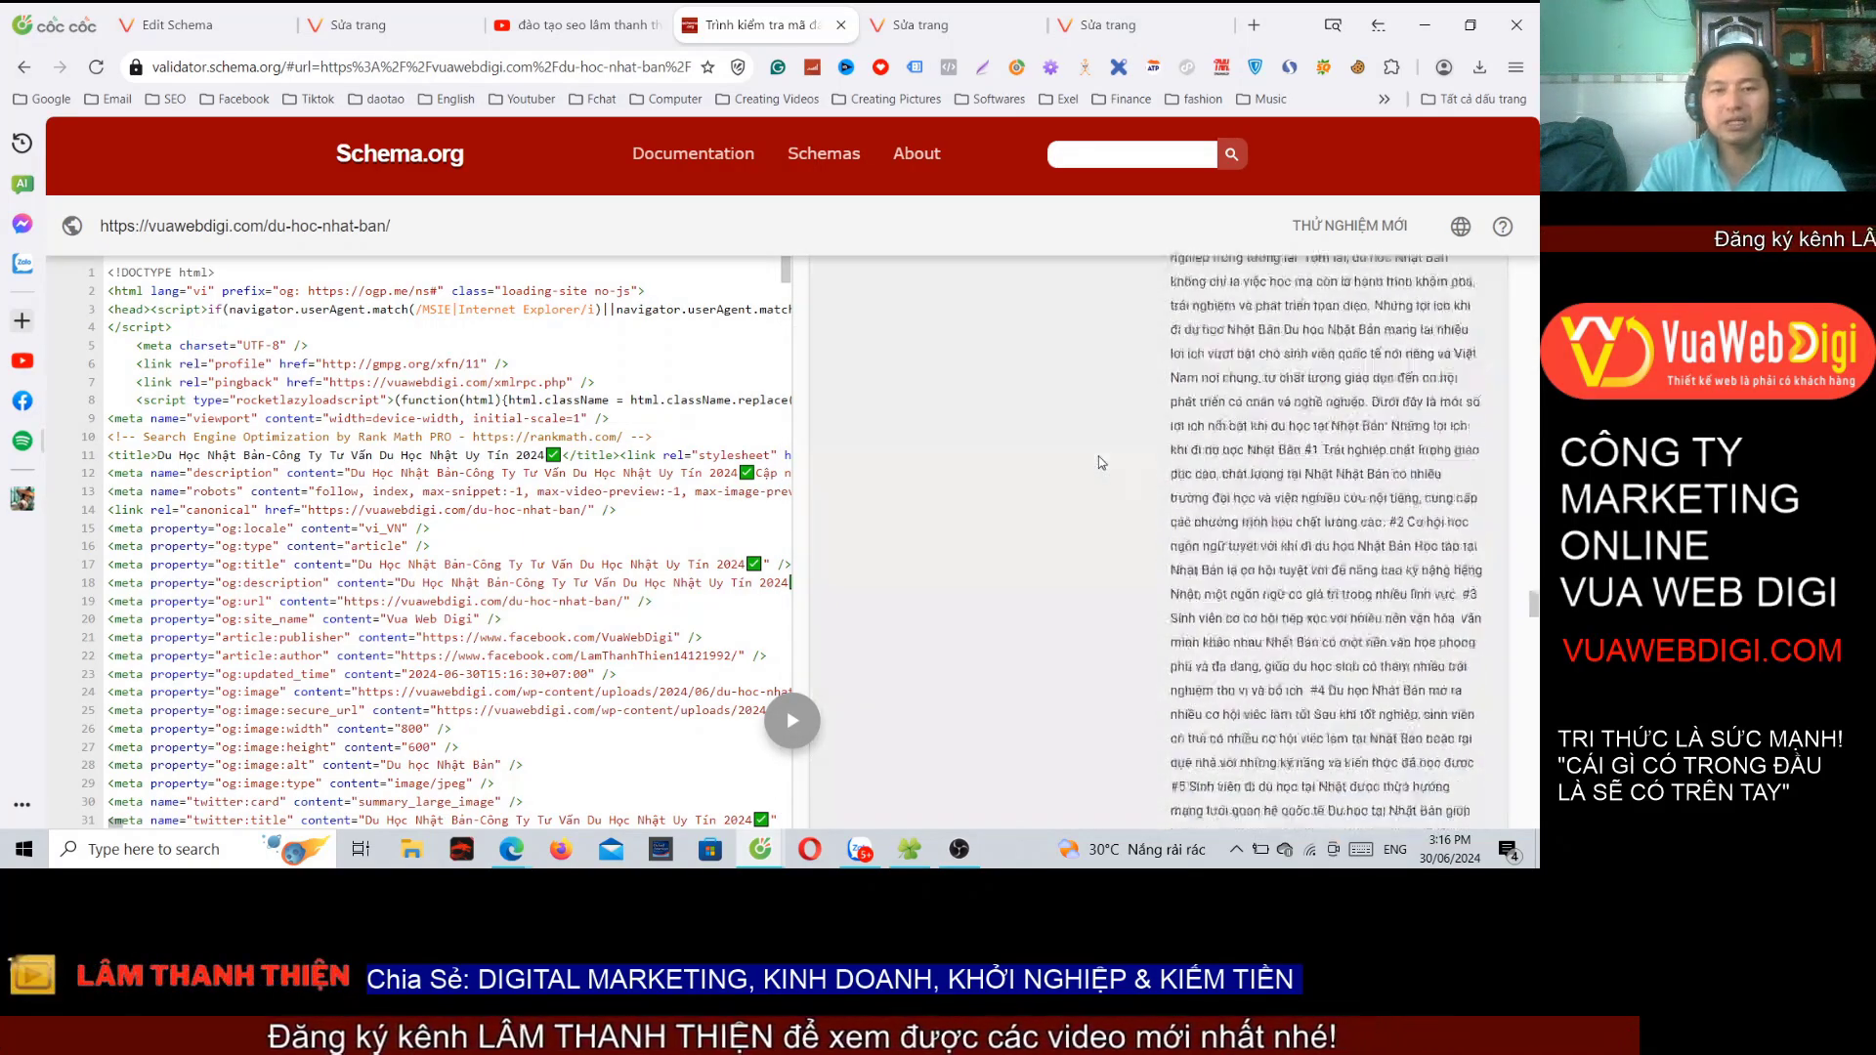
{"action": "scroll", "coordinate": [1098, 455], "scroll_direction": "down", "scroll_amount": 5}
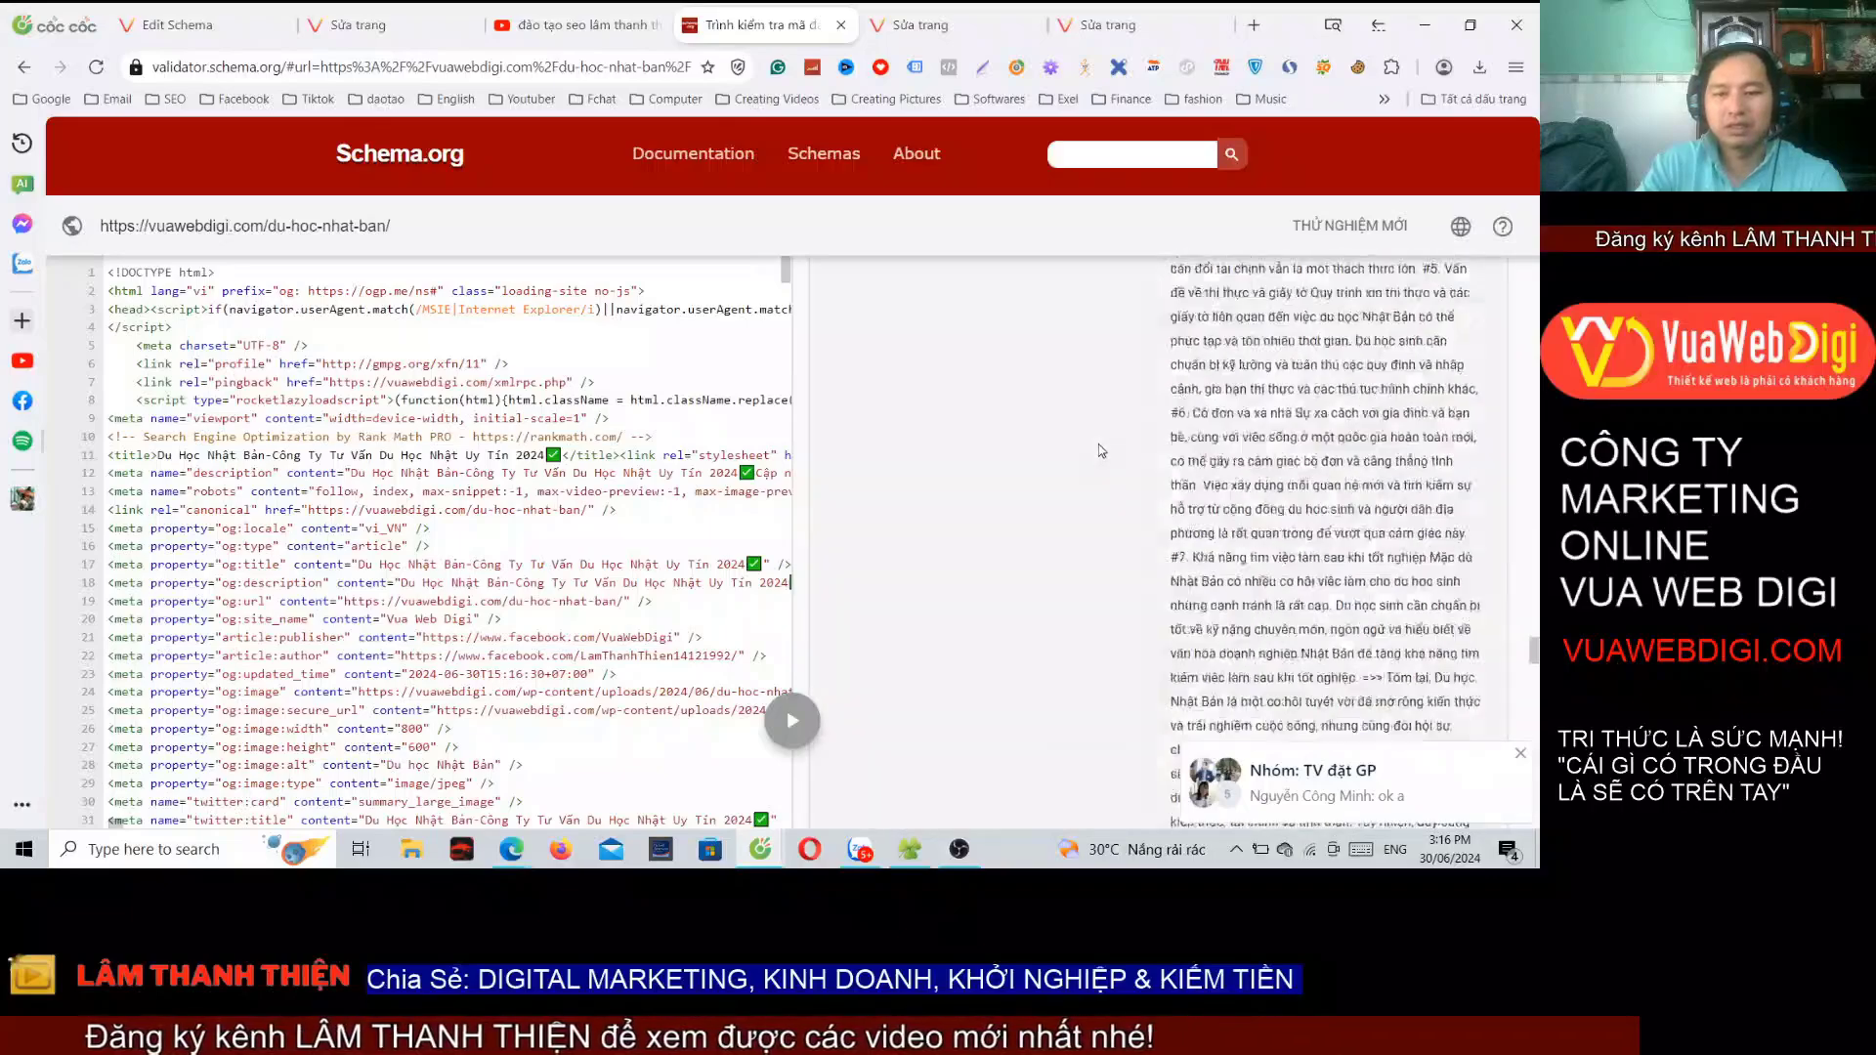
{"action": "scroll", "coordinate": [1102, 443], "scroll_direction": "up", "scroll_amount": 5}
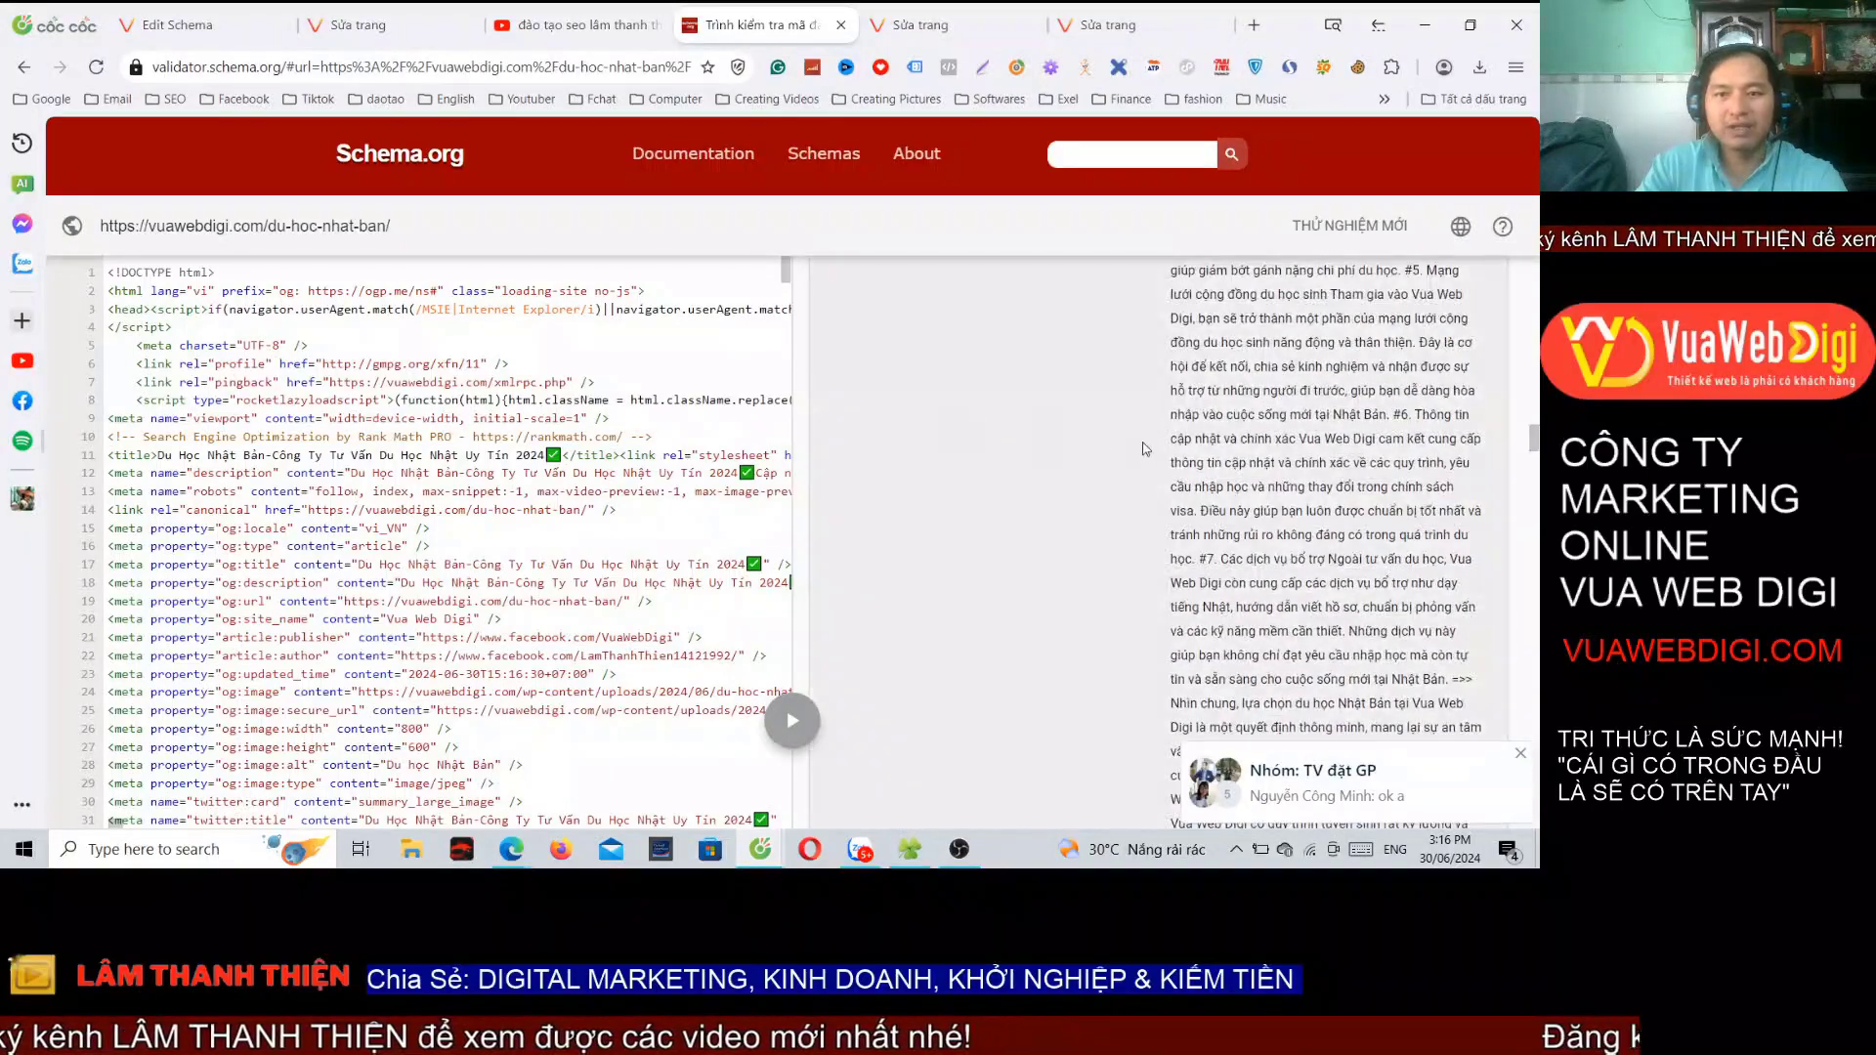
{"action": "scroll", "coordinate": [1146, 449], "scroll_direction": "up", "scroll_amount": 5}
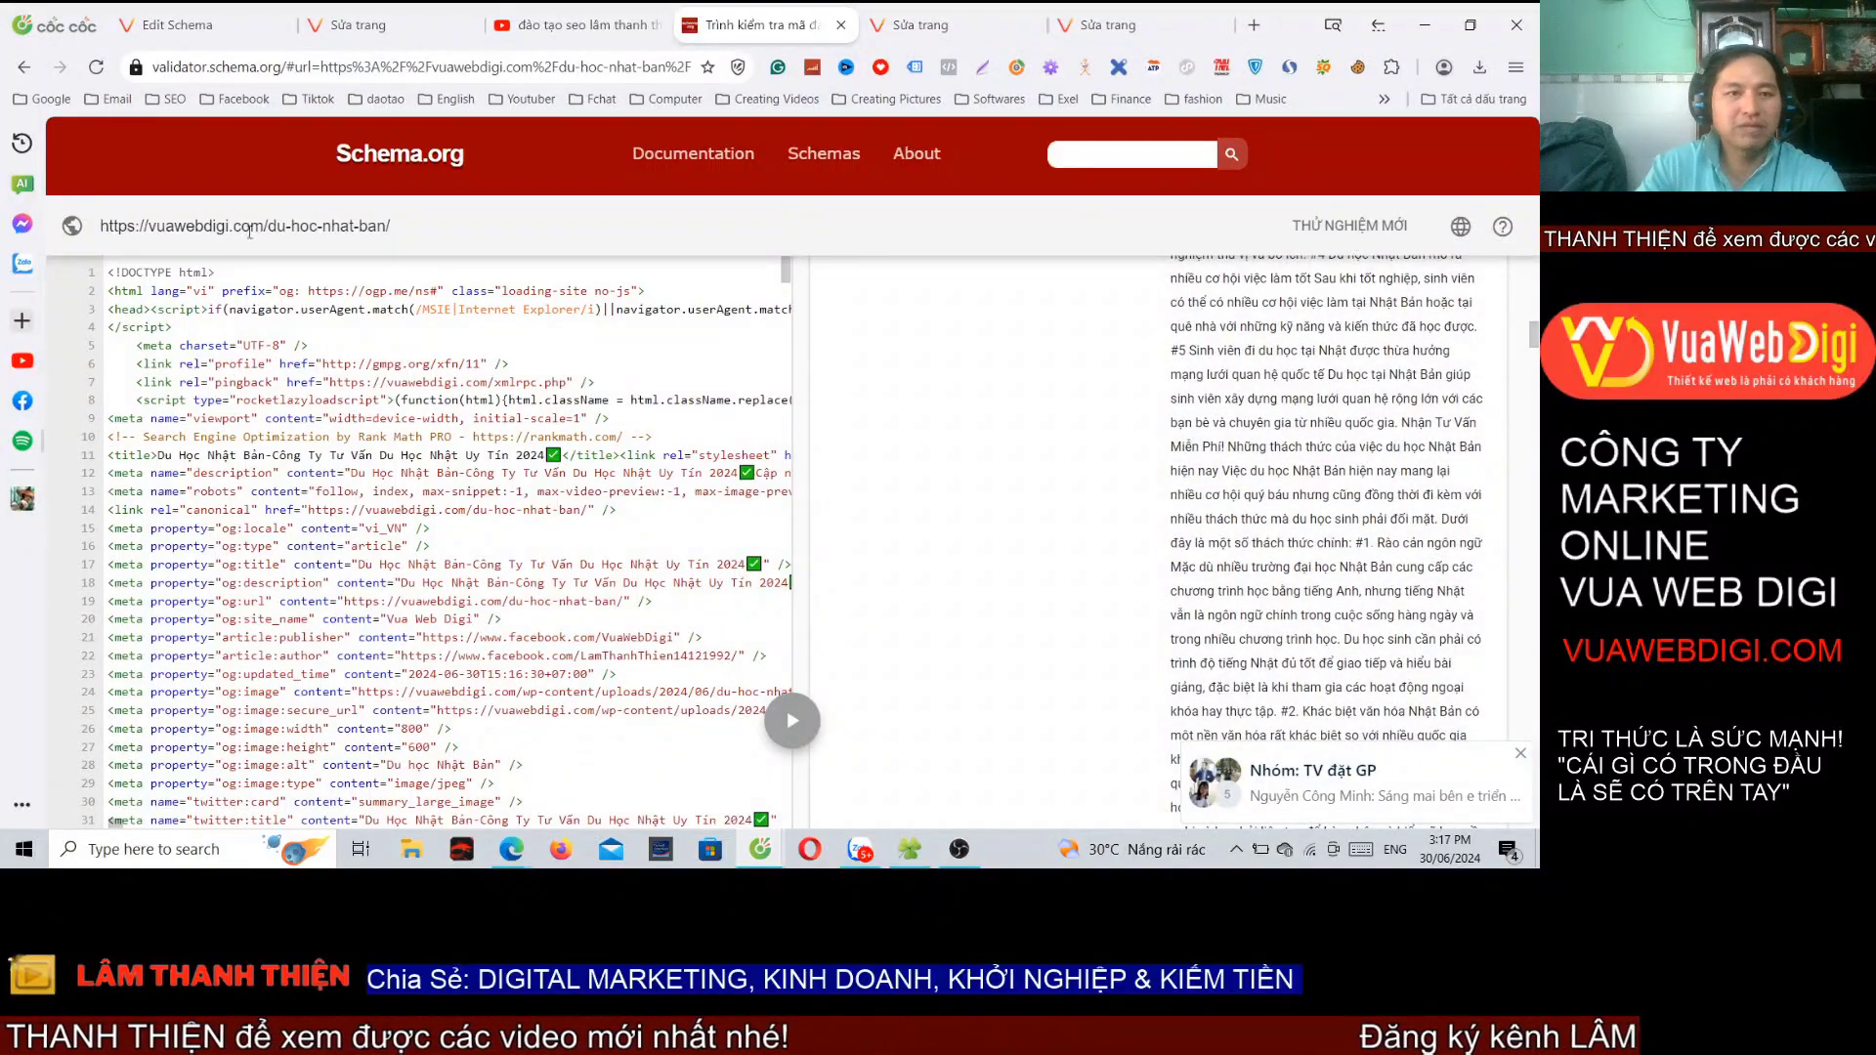
{"action": "left_click", "coordinate": [195, 26]}
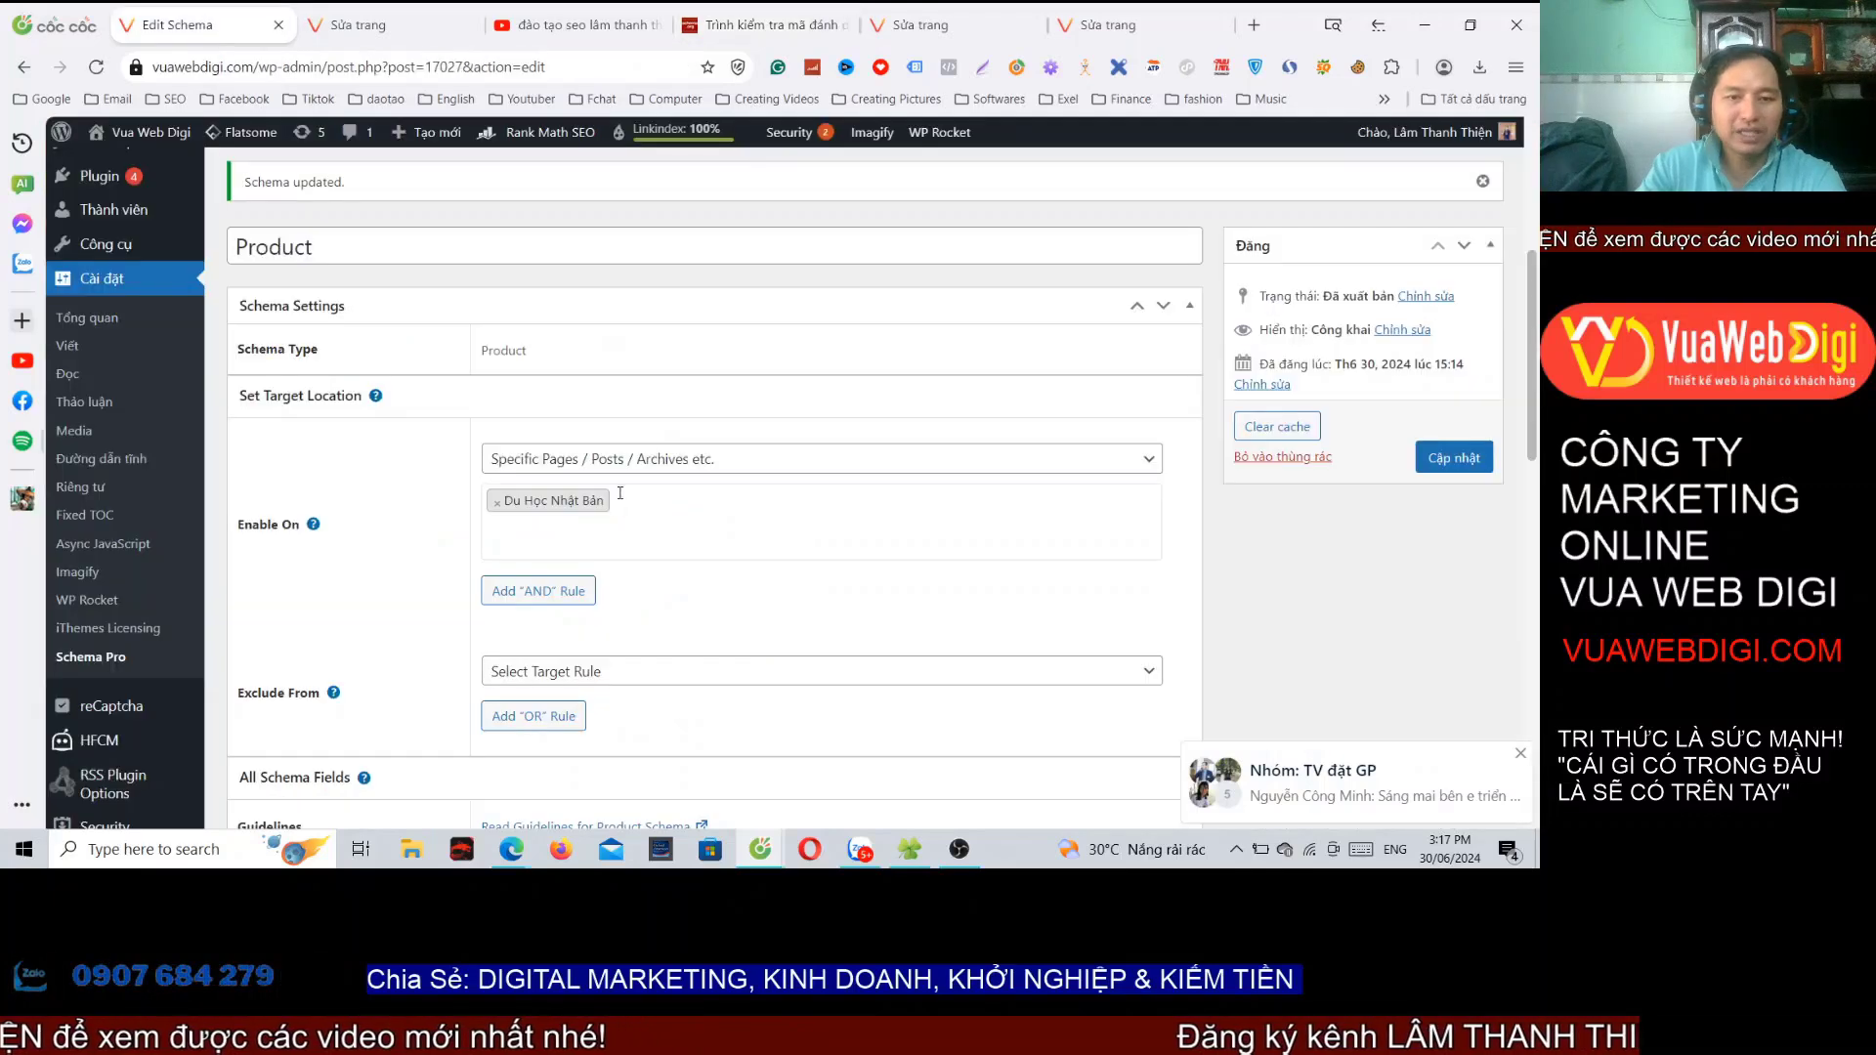
Step: Move the Du Học Nhật Bản Product schema to the trash from All Schemas
{"action": "scroll", "coordinate": [484, 474], "scroll_direction": "up", "scroll_amount": 5}
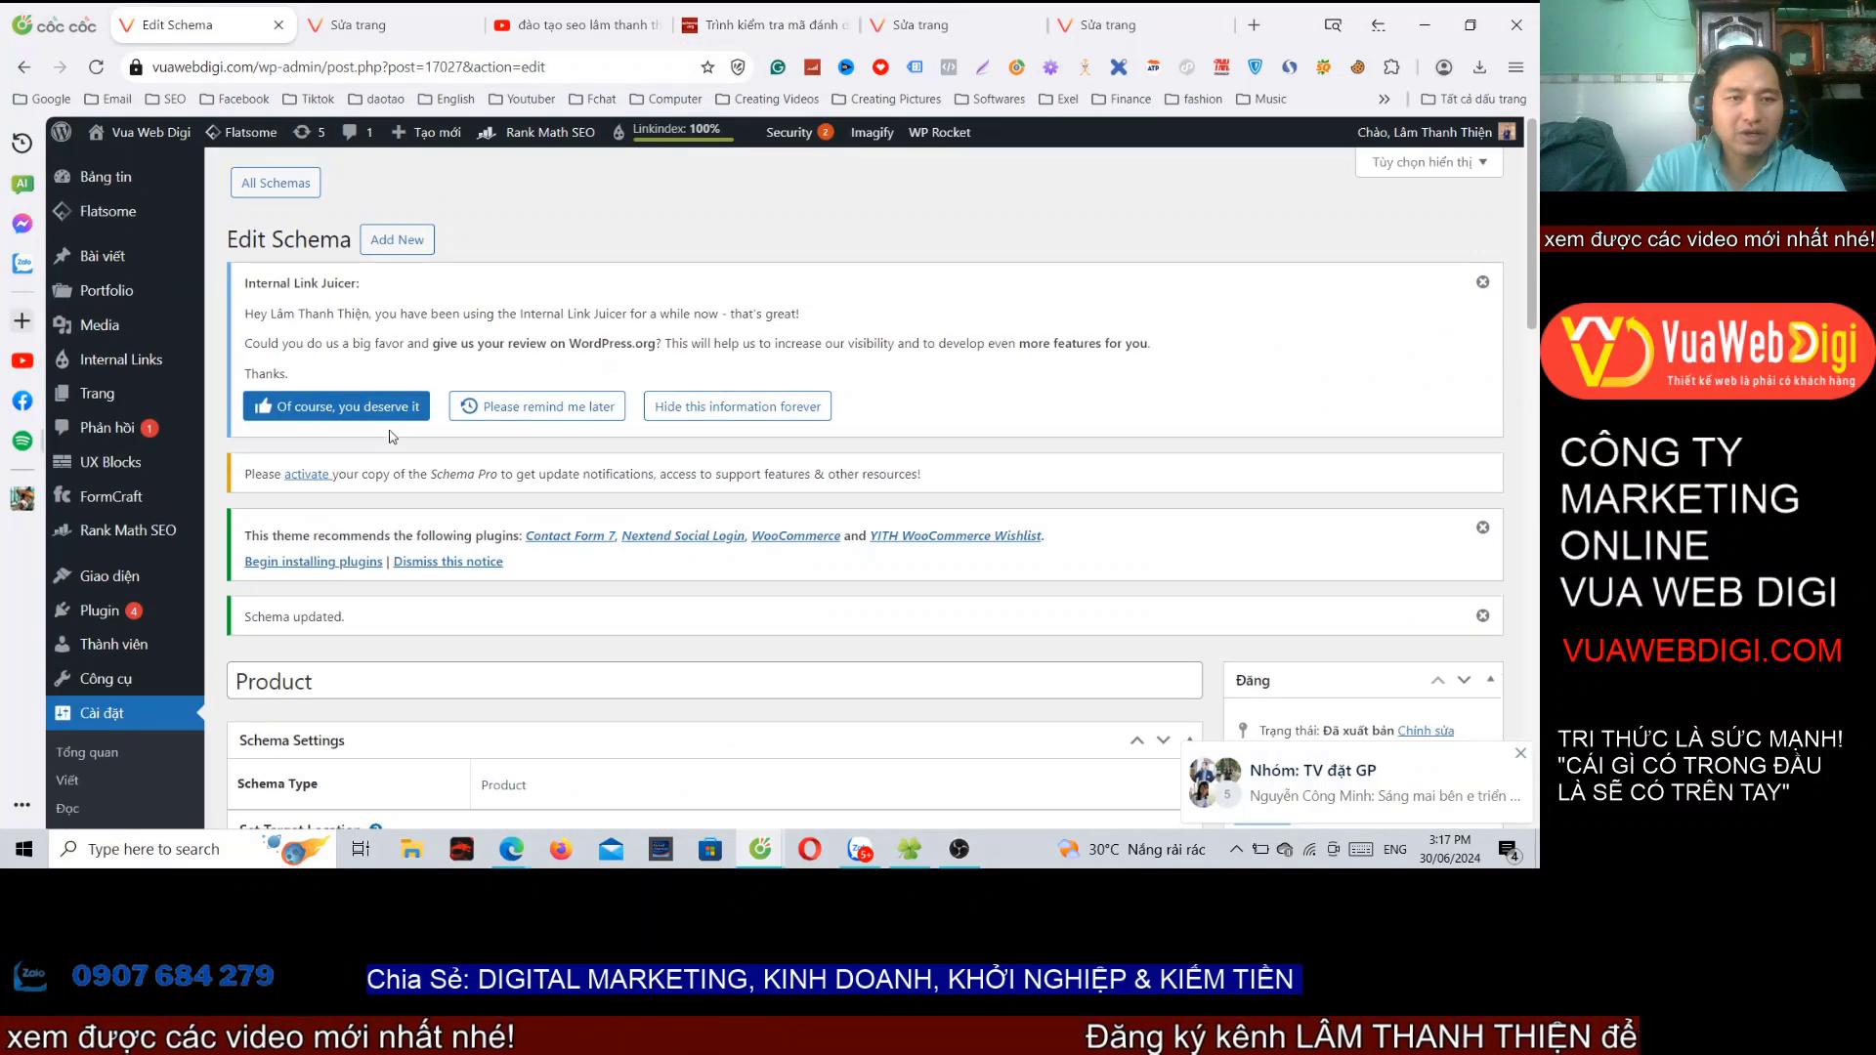
{"action": "left_click", "coordinate": [276, 183]}
{"action": "scroll", "coordinate": [577, 482], "scroll_direction": "down", "scroll_amount": 4}
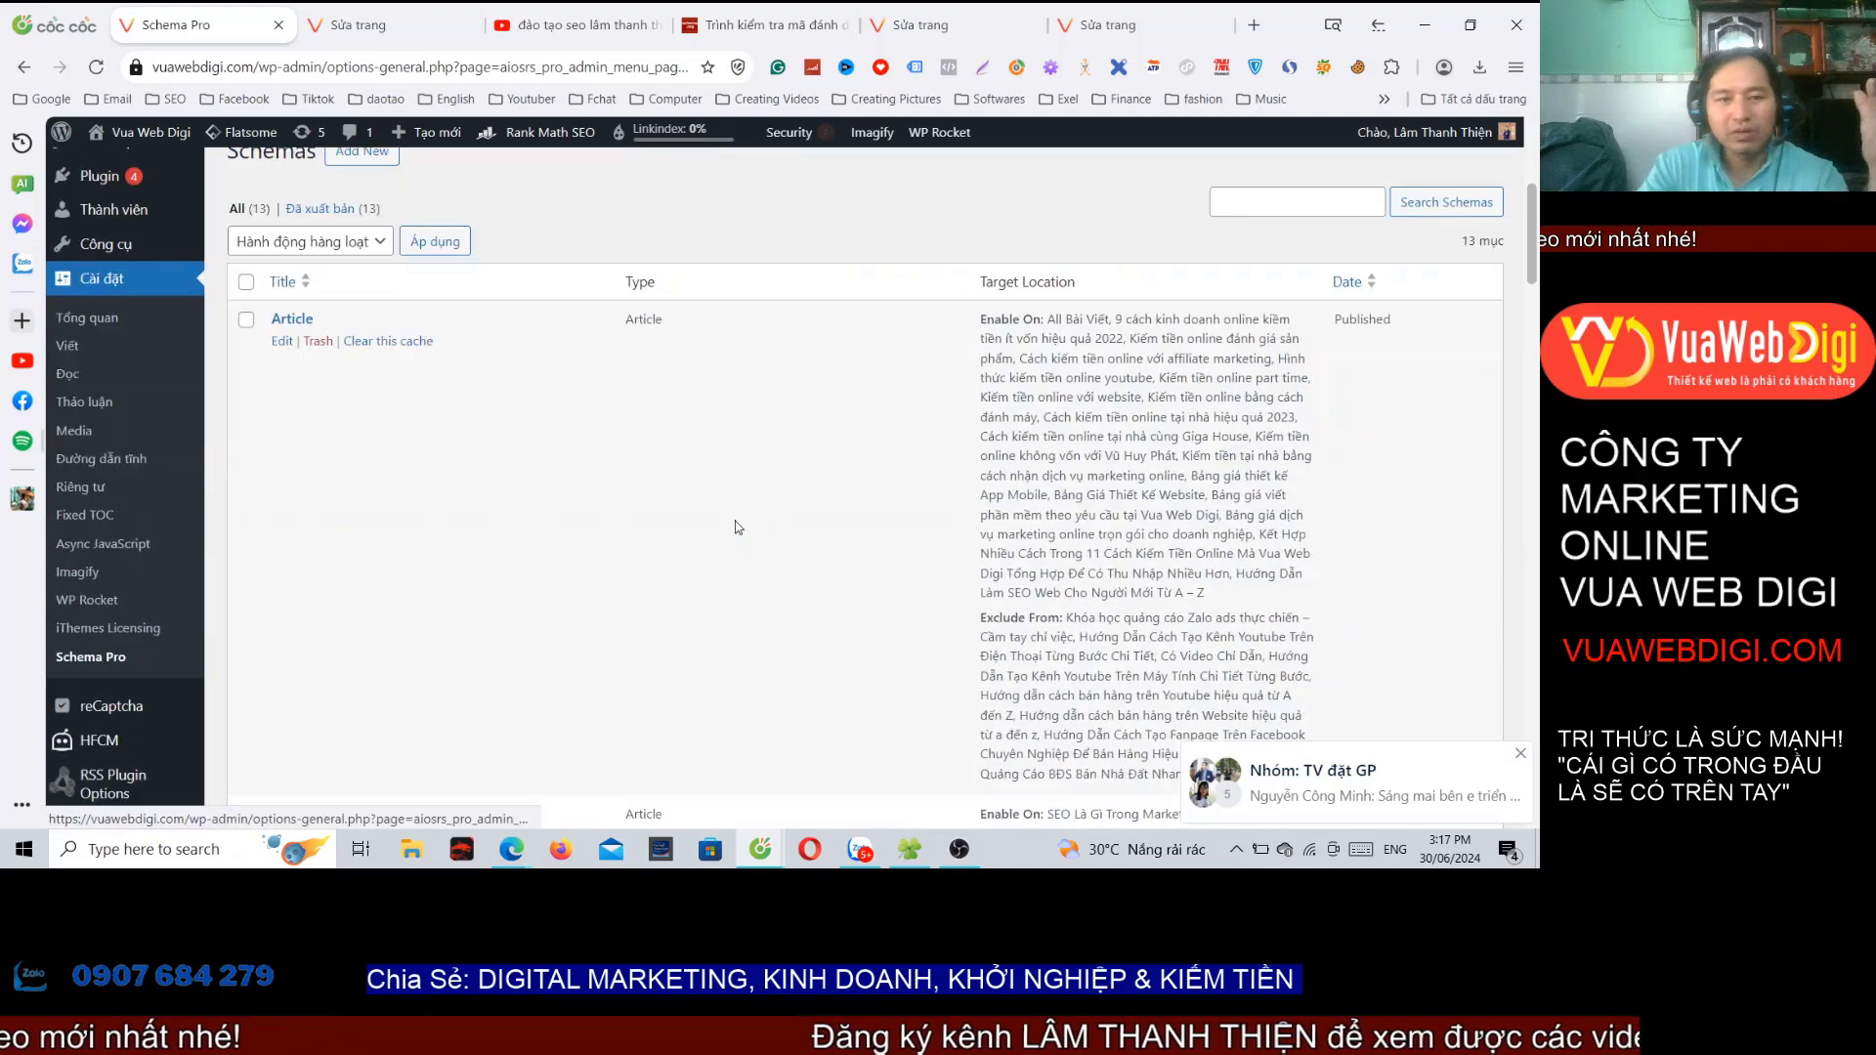
{"action": "scroll", "coordinate": [475, 434], "scroll_direction": "down", "scroll_amount": 8}
{"action": "scroll", "coordinate": [475, 433], "scroll_direction": "up", "scroll_amount": 4}
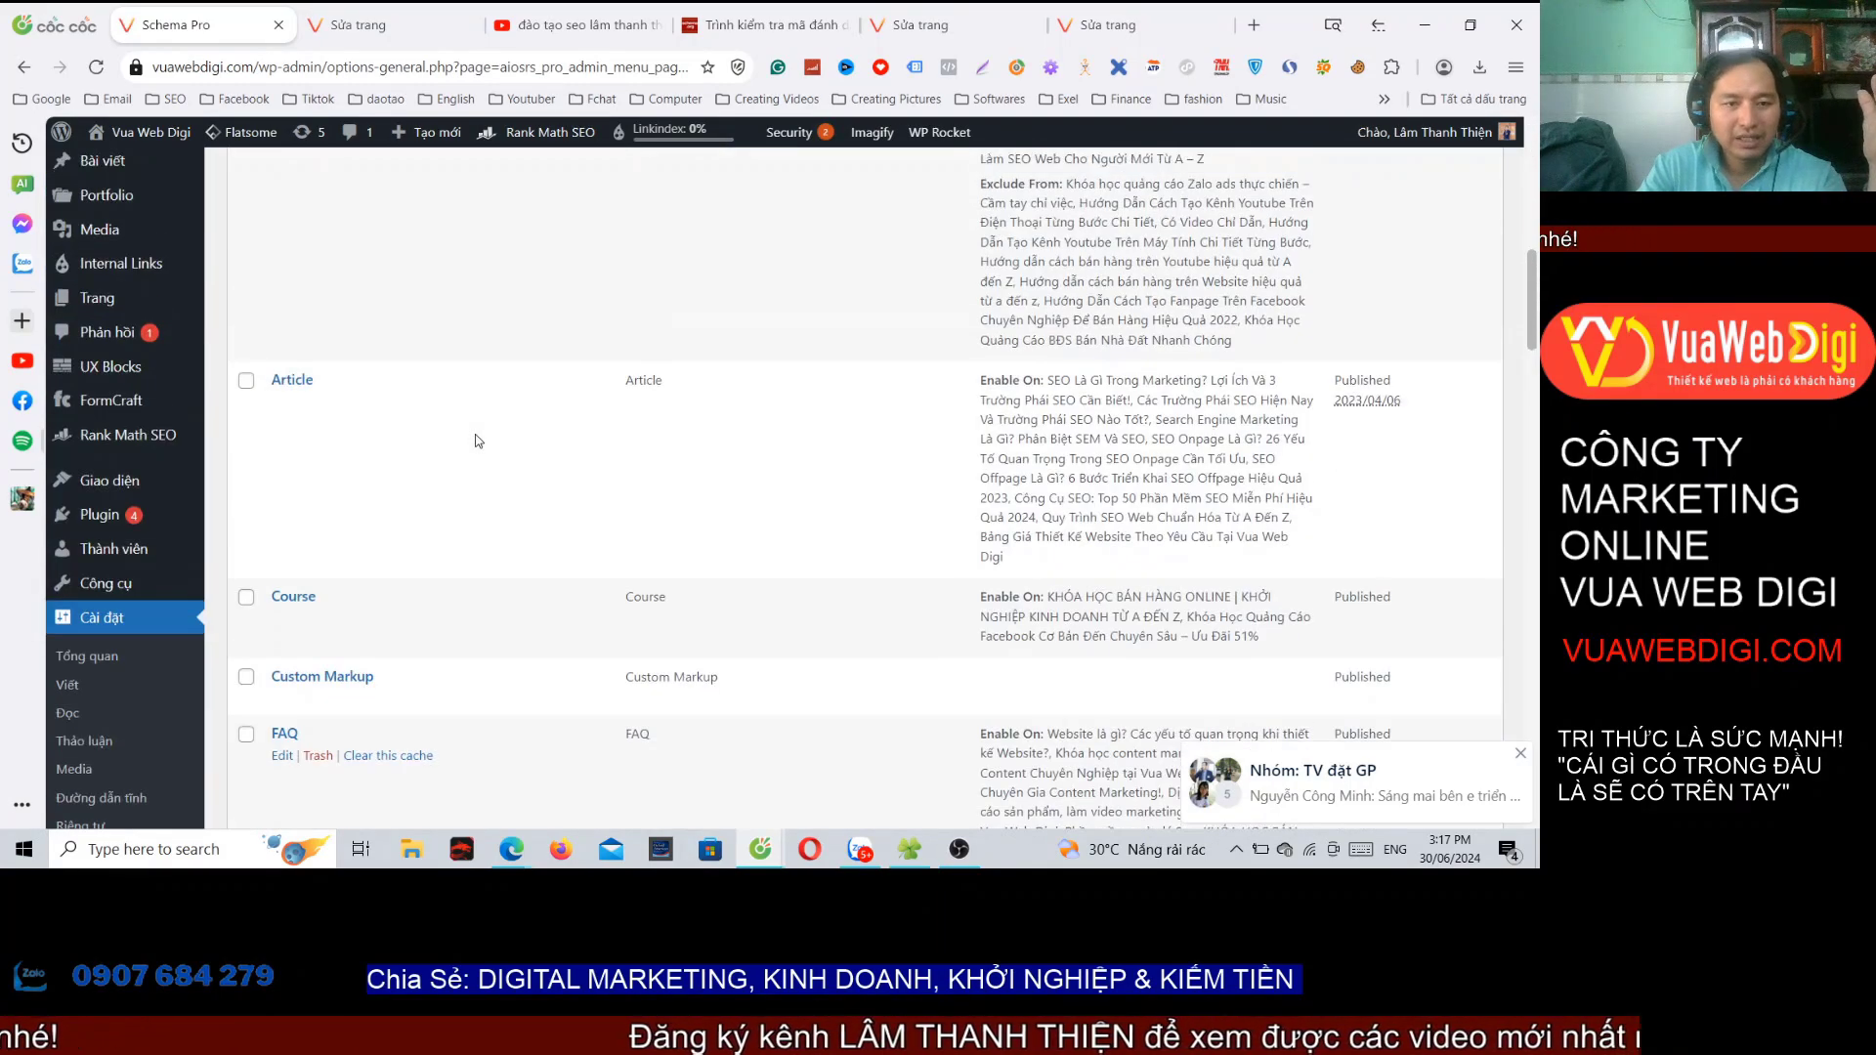
{"action": "scroll", "coordinate": [518, 450], "scroll_direction": "down", "scroll_amount": 9}
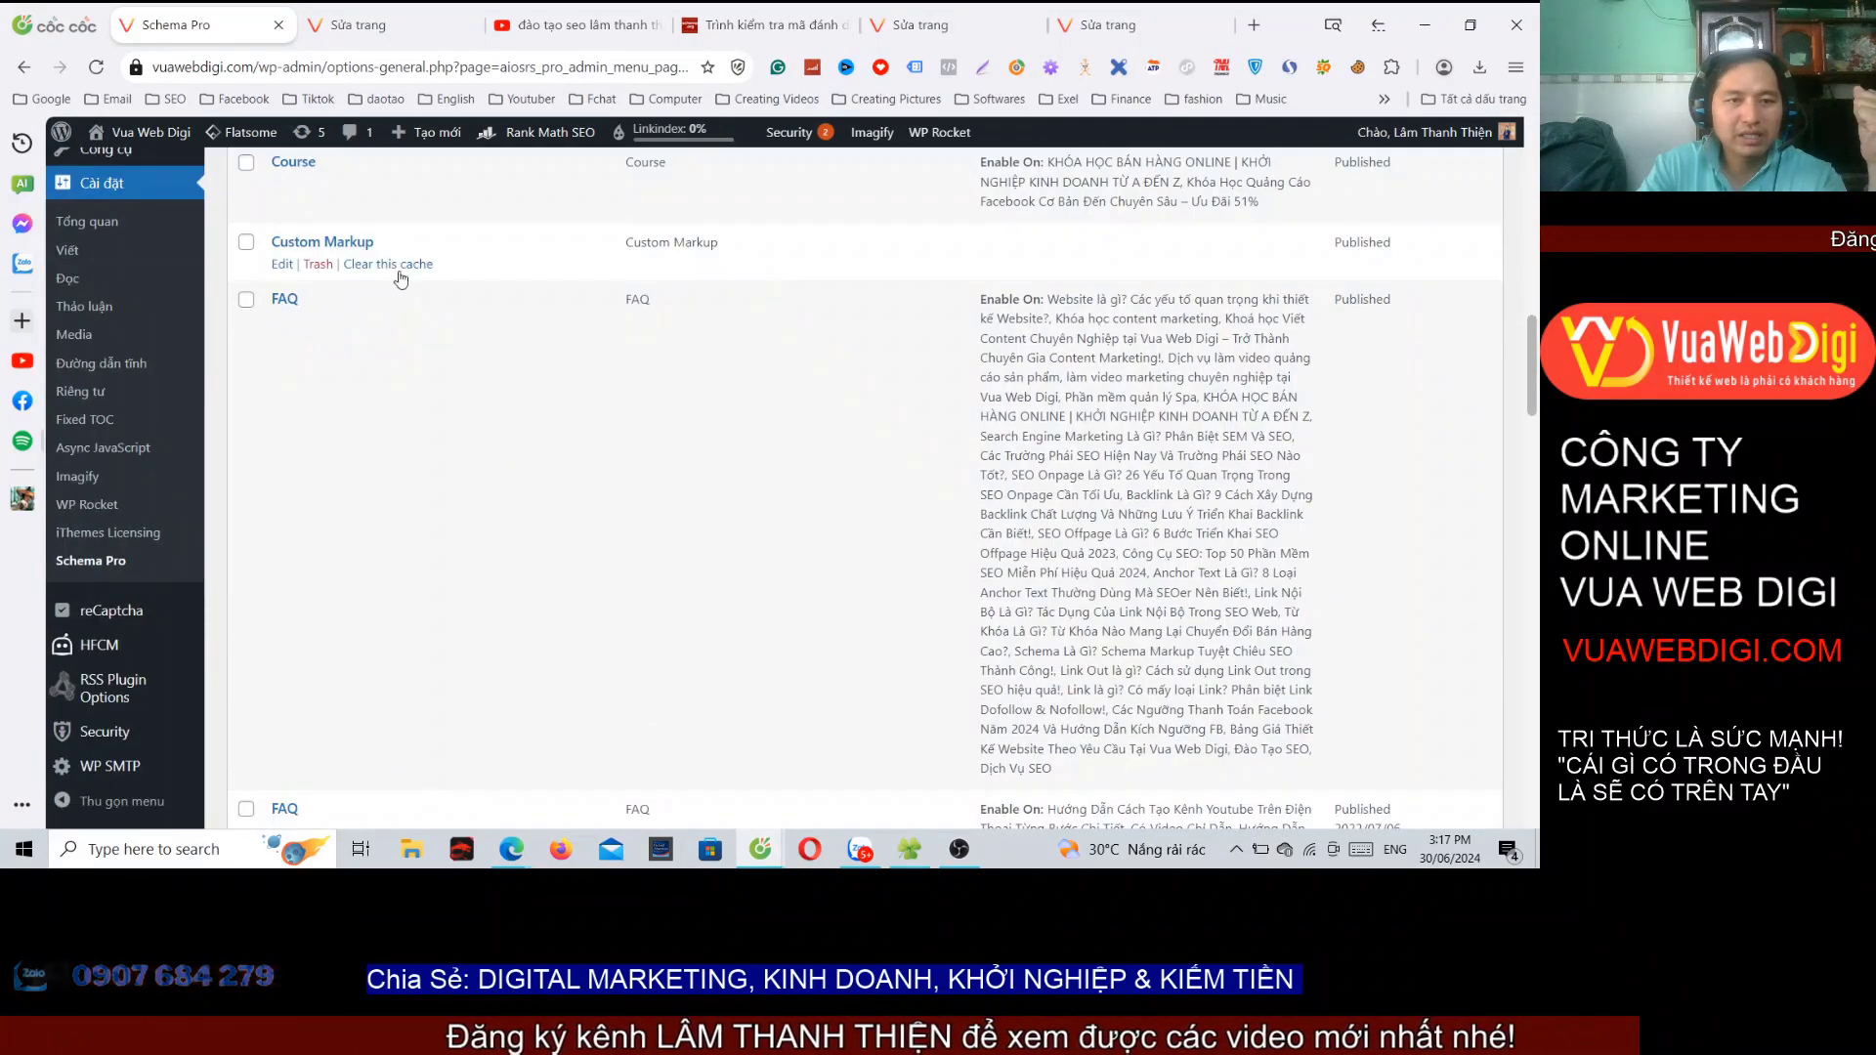
{"action": "scroll", "coordinate": [412, 451], "scroll_direction": "down", "scroll_amount": 10}
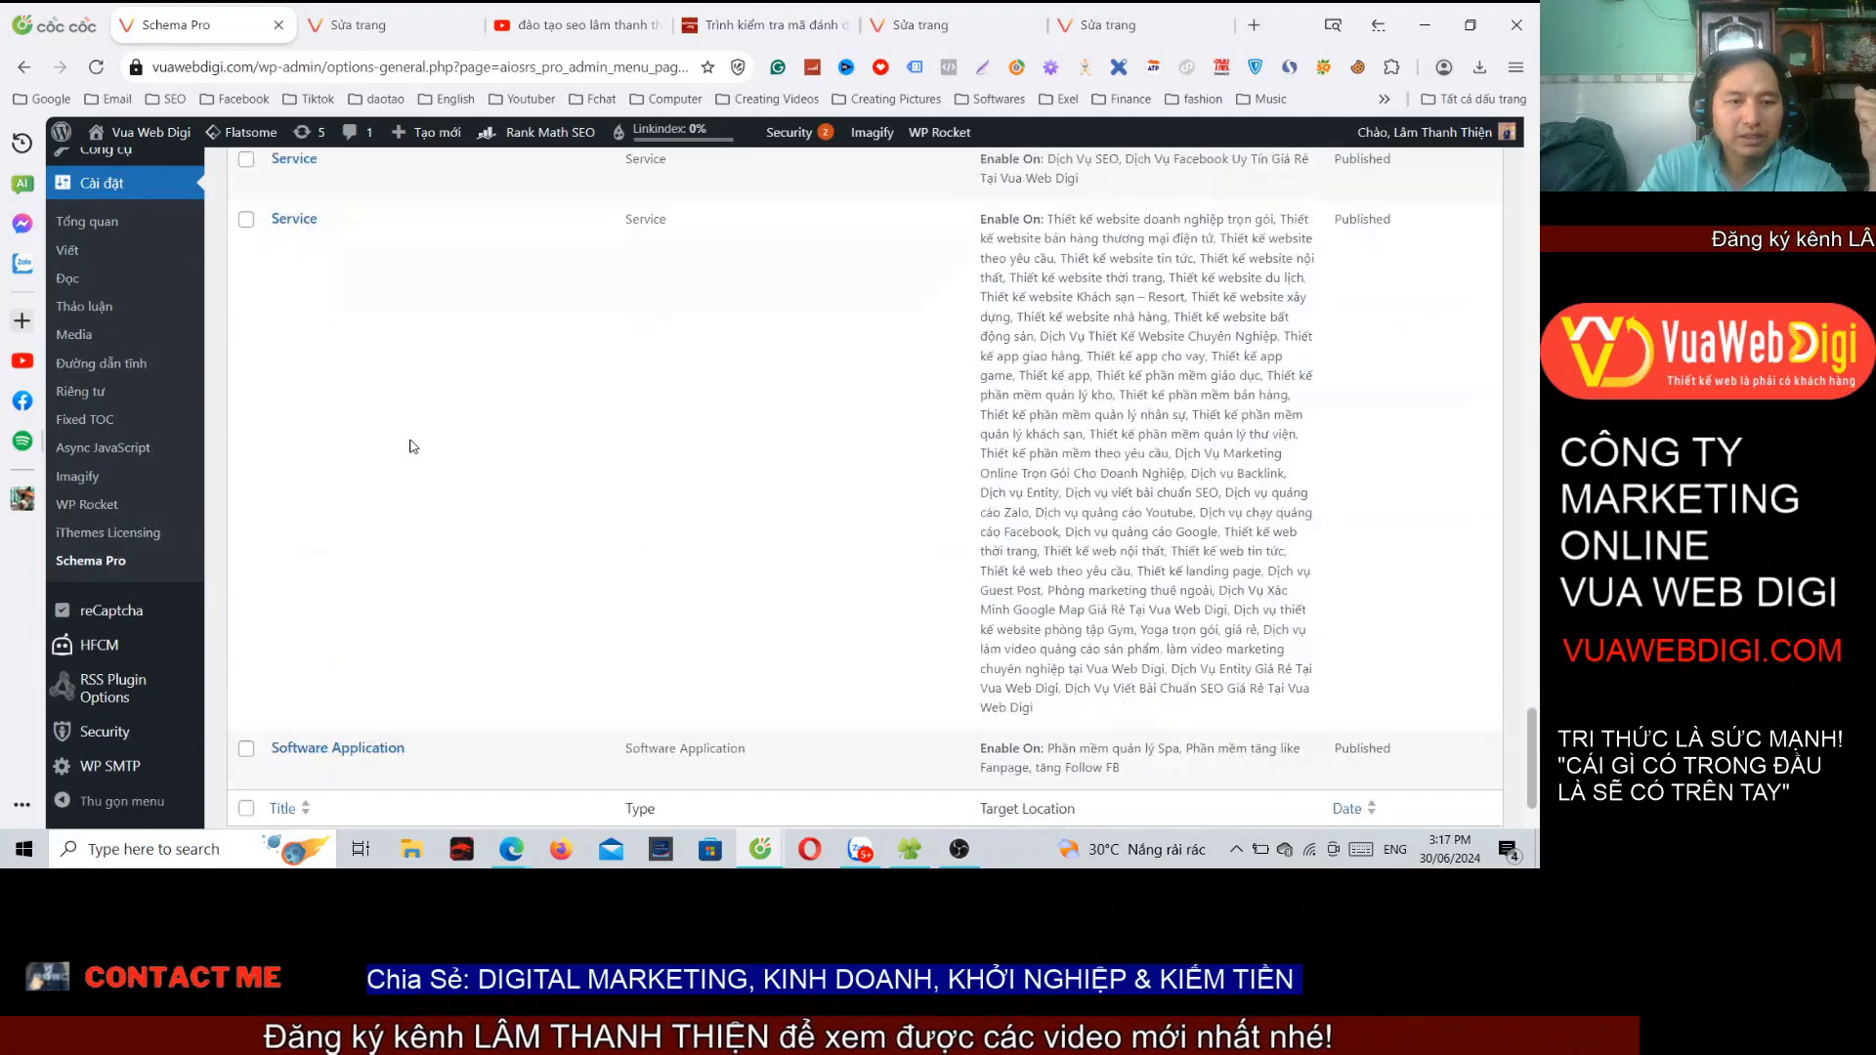
{"action": "scroll", "coordinate": [411, 464], "scroll_direction": "up", "scroll_amount": 4}
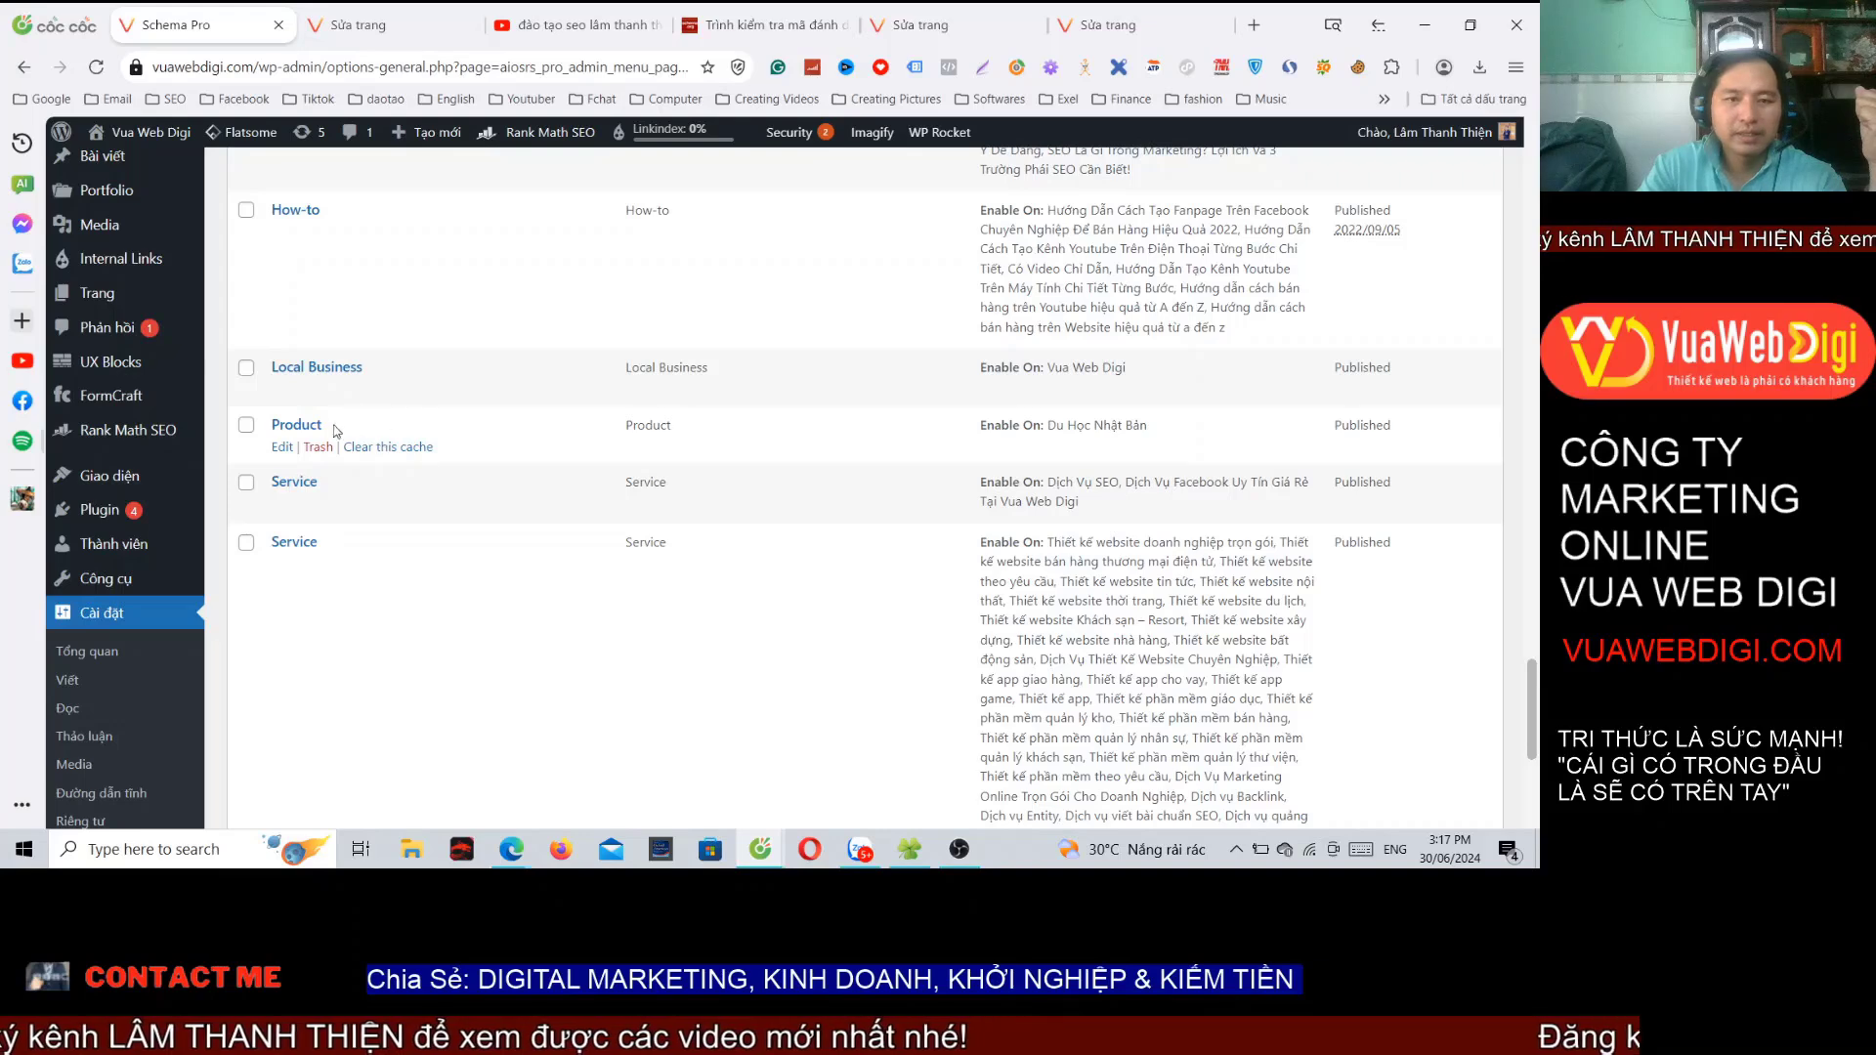
{"action": "left_click", "coordinate": [318, 447]}
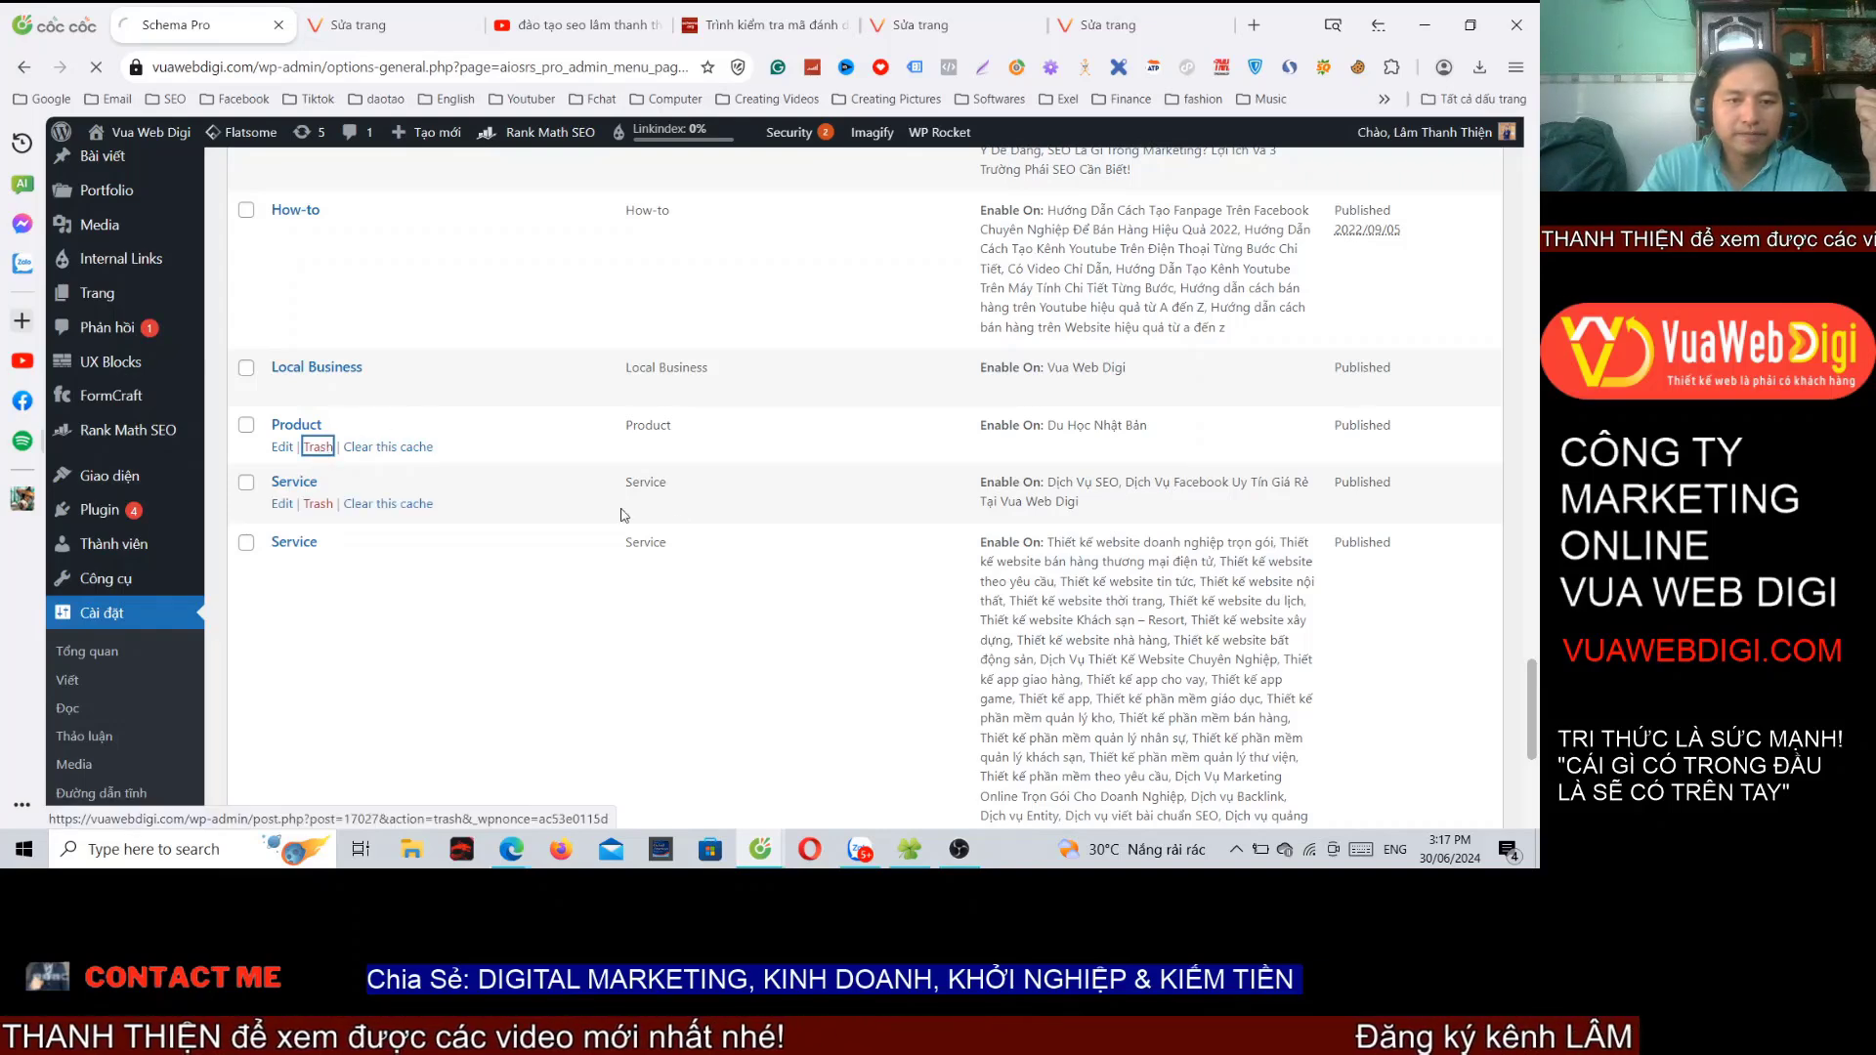
Step: Permanently delete it from Thùng rác (1) and return to All (12)
{"action": "left_click", "coordinate": [420, 643]}
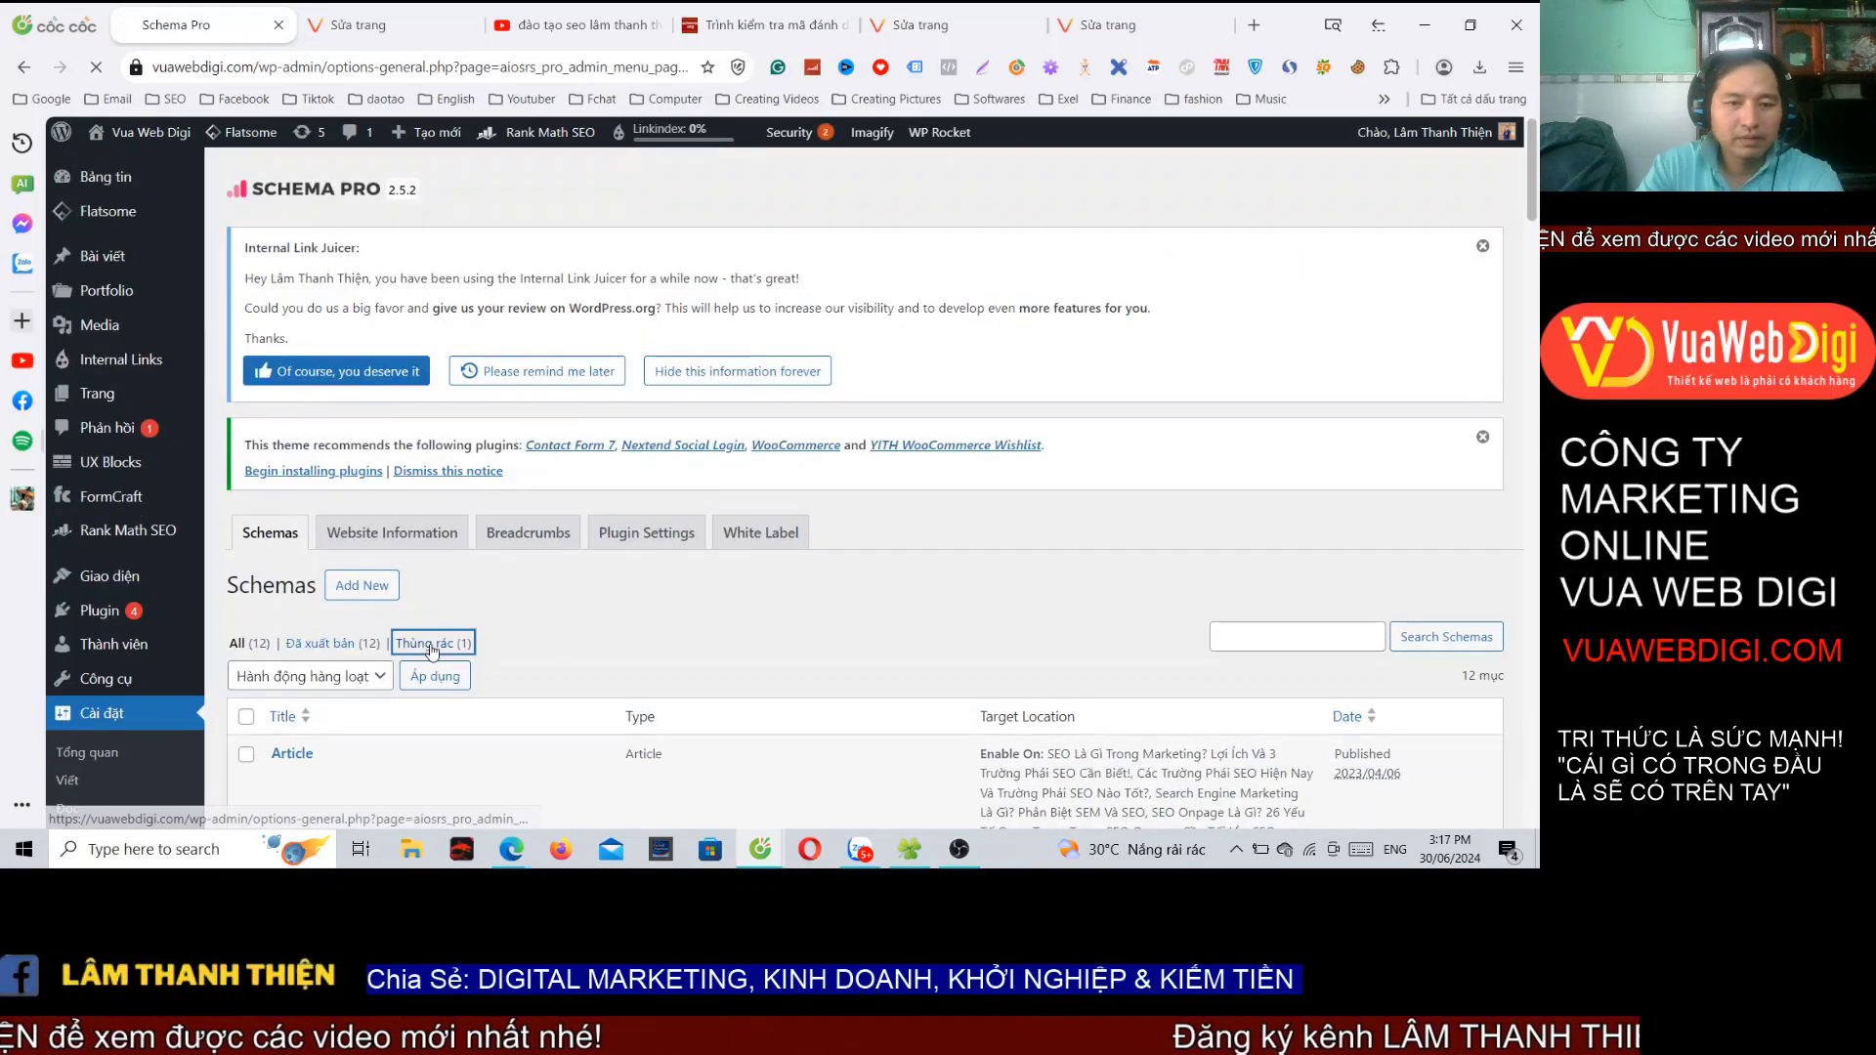
{"action": "scroll", "coordinate": [657, 472], "scroll_direction": "down", "scroll_amount": 4}
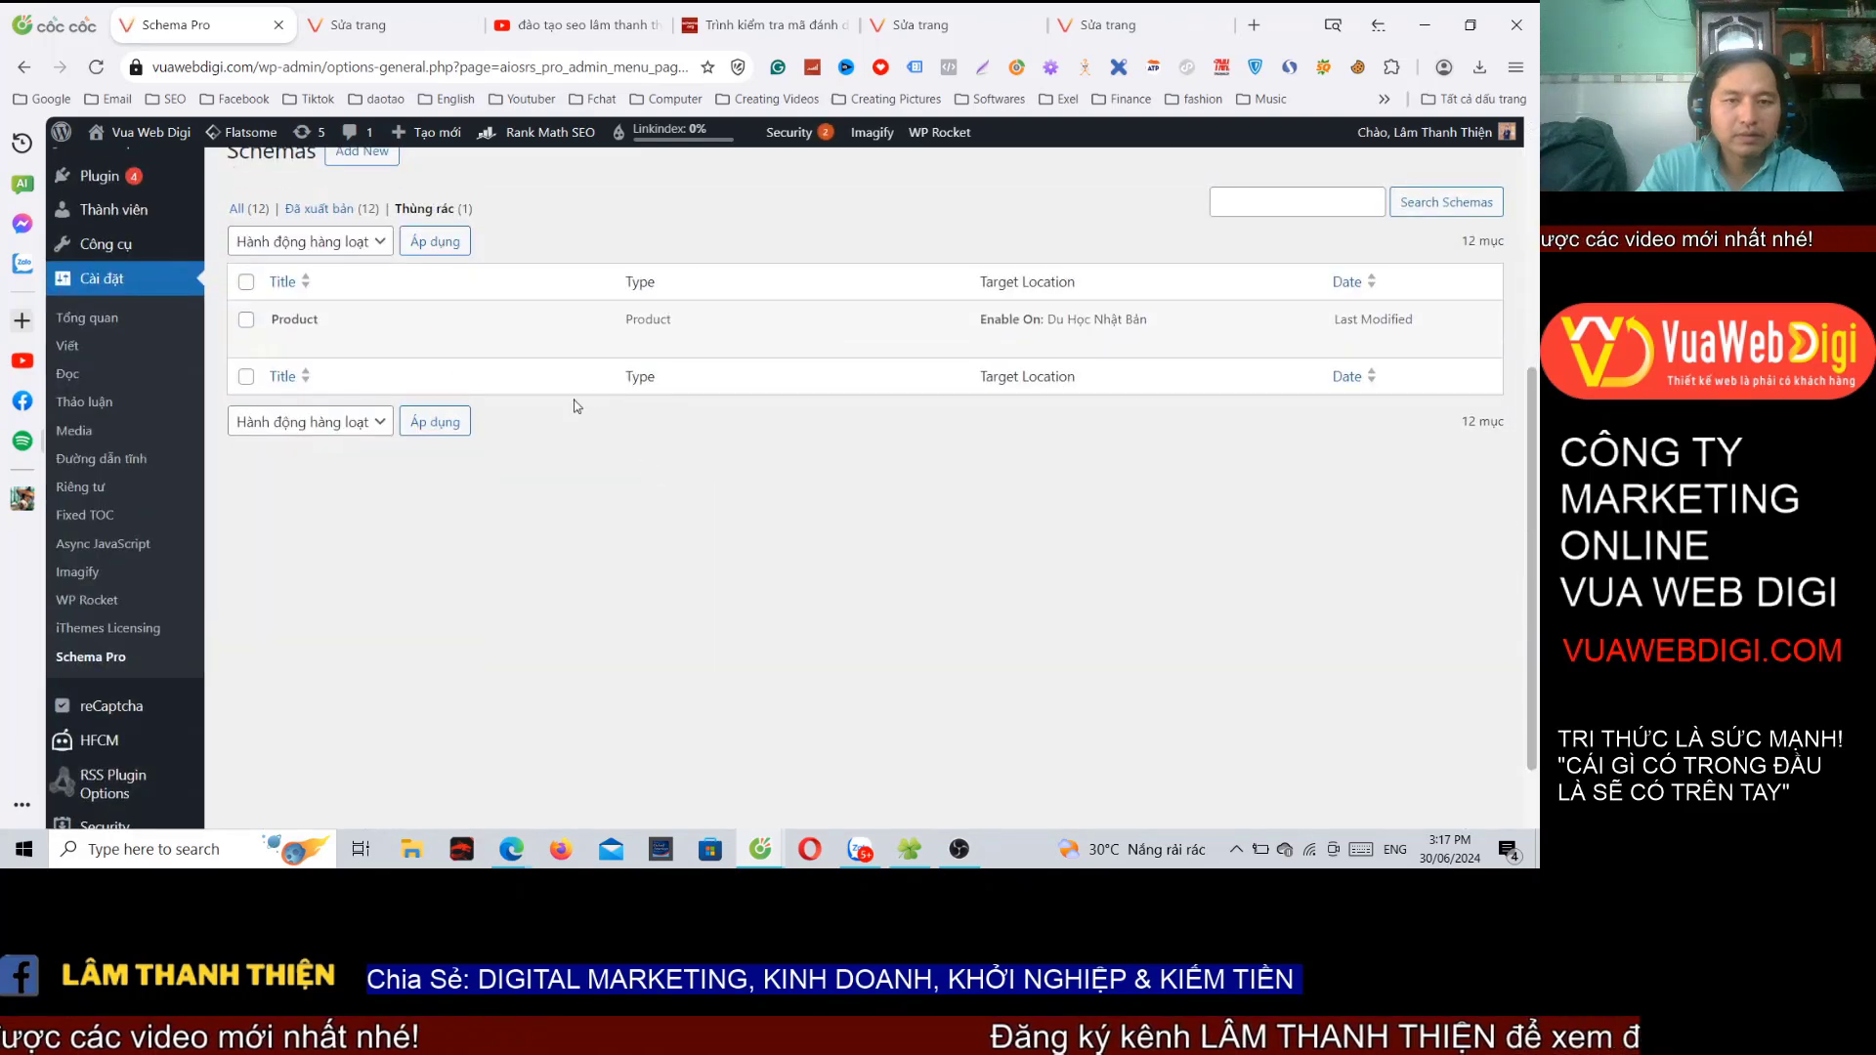
{"action": "left_click", "coordinate": [372, 341]}
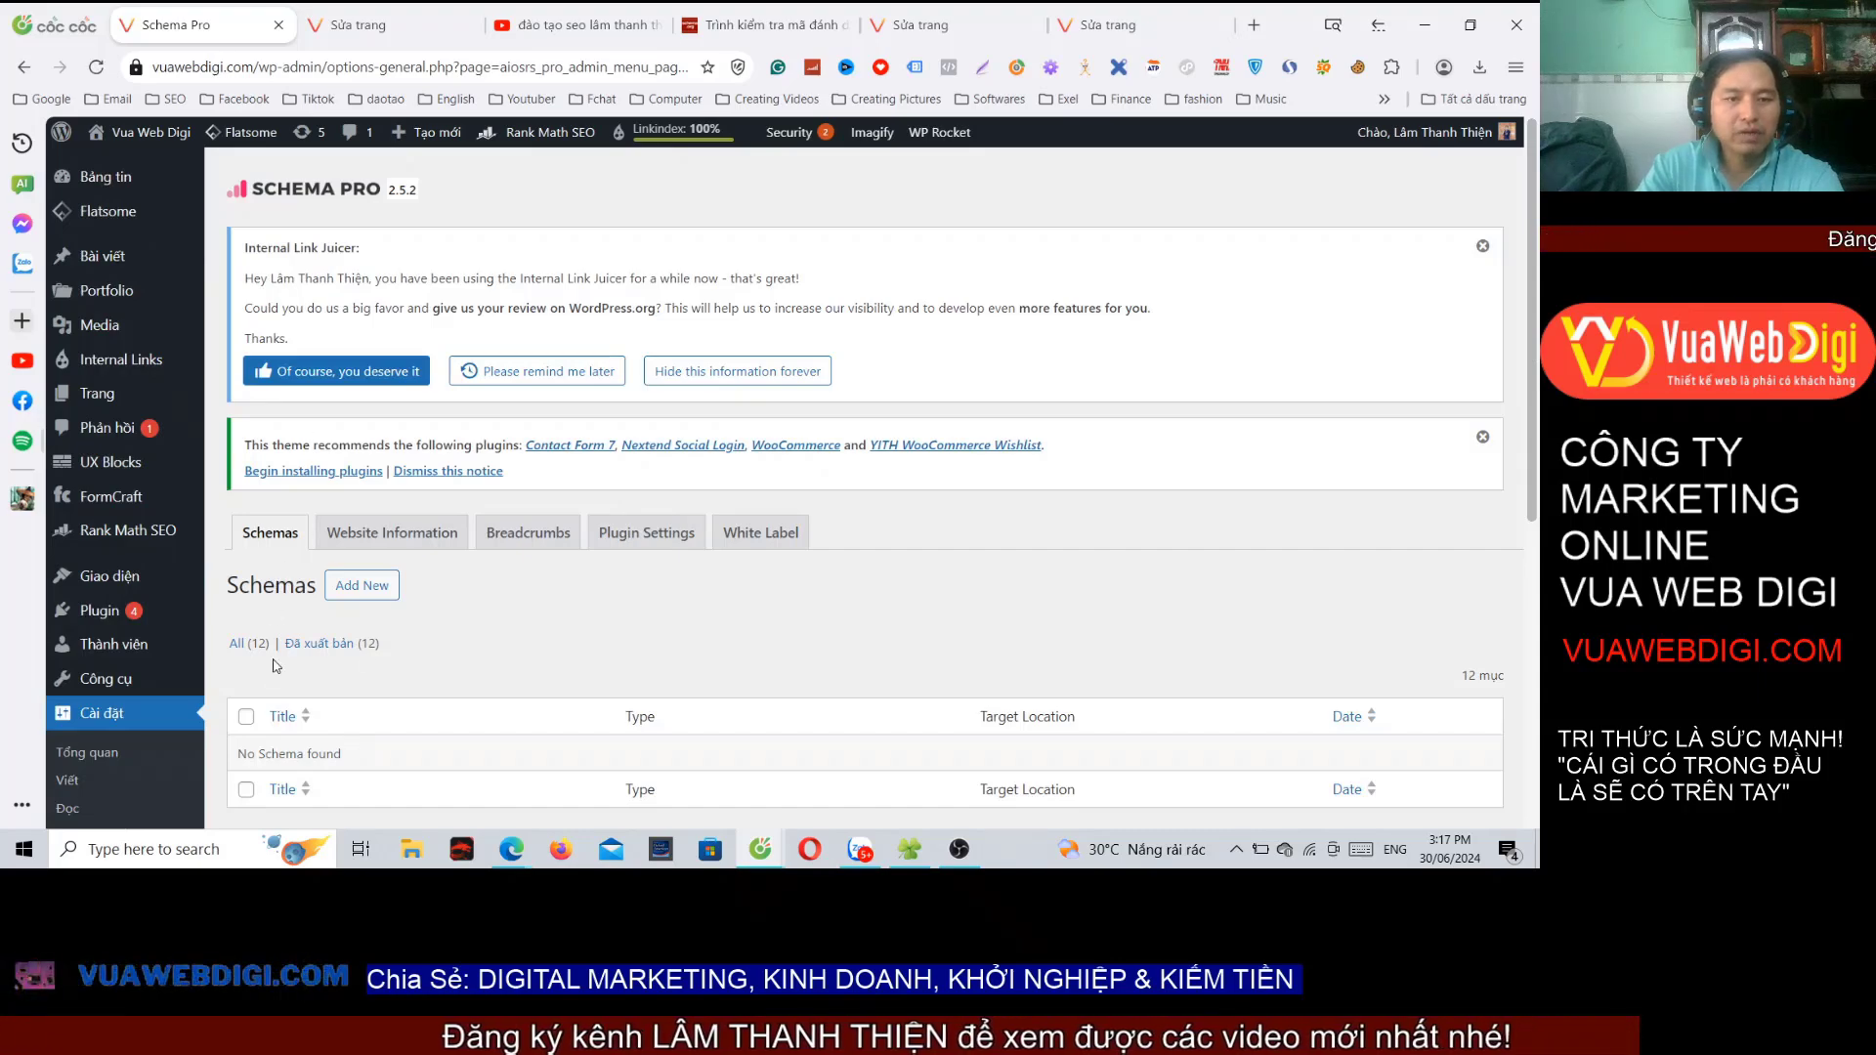
{"action": "left_click", "coordinate": [237, 643]}
{"action": "scroll", "coordinate": [567, 516], "scroll_direction": "down", "scroll_amount": 4}
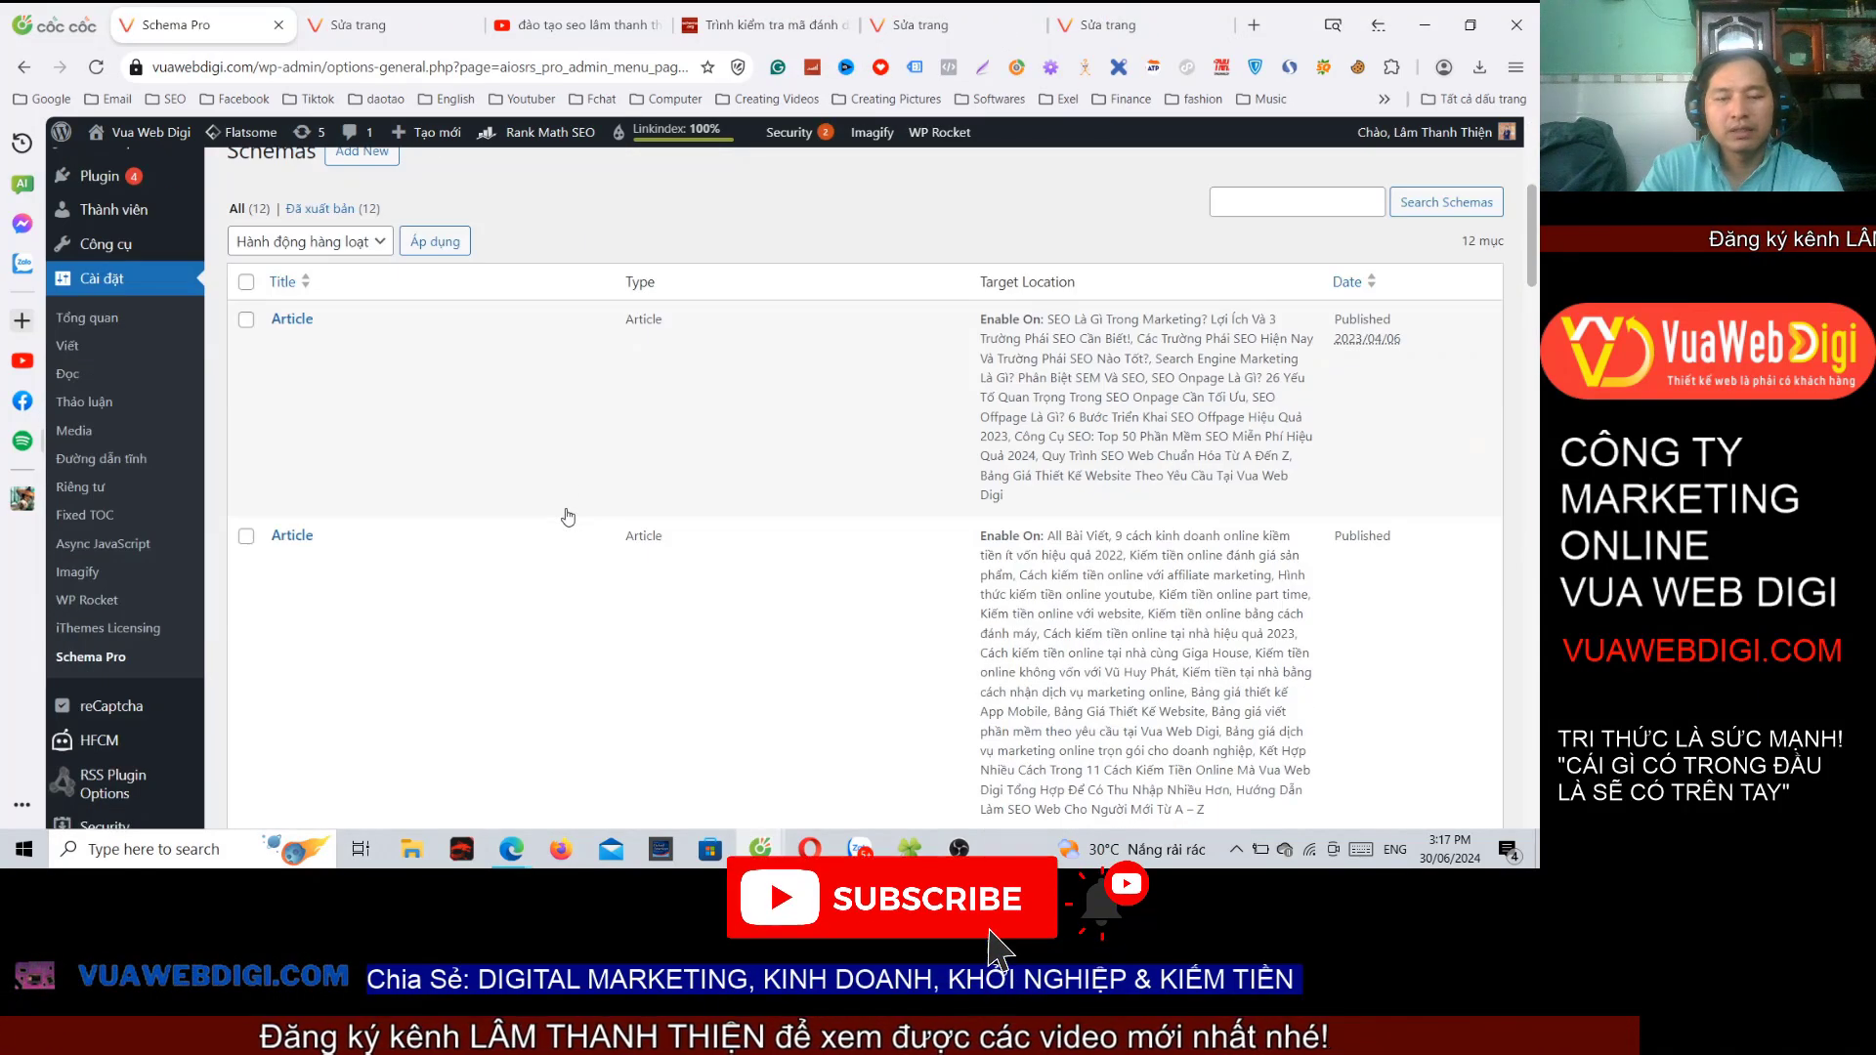
{"action": "scroll", "coordinate": [568, 516], "scroll_direction": "down", "scroll_amount": 10}
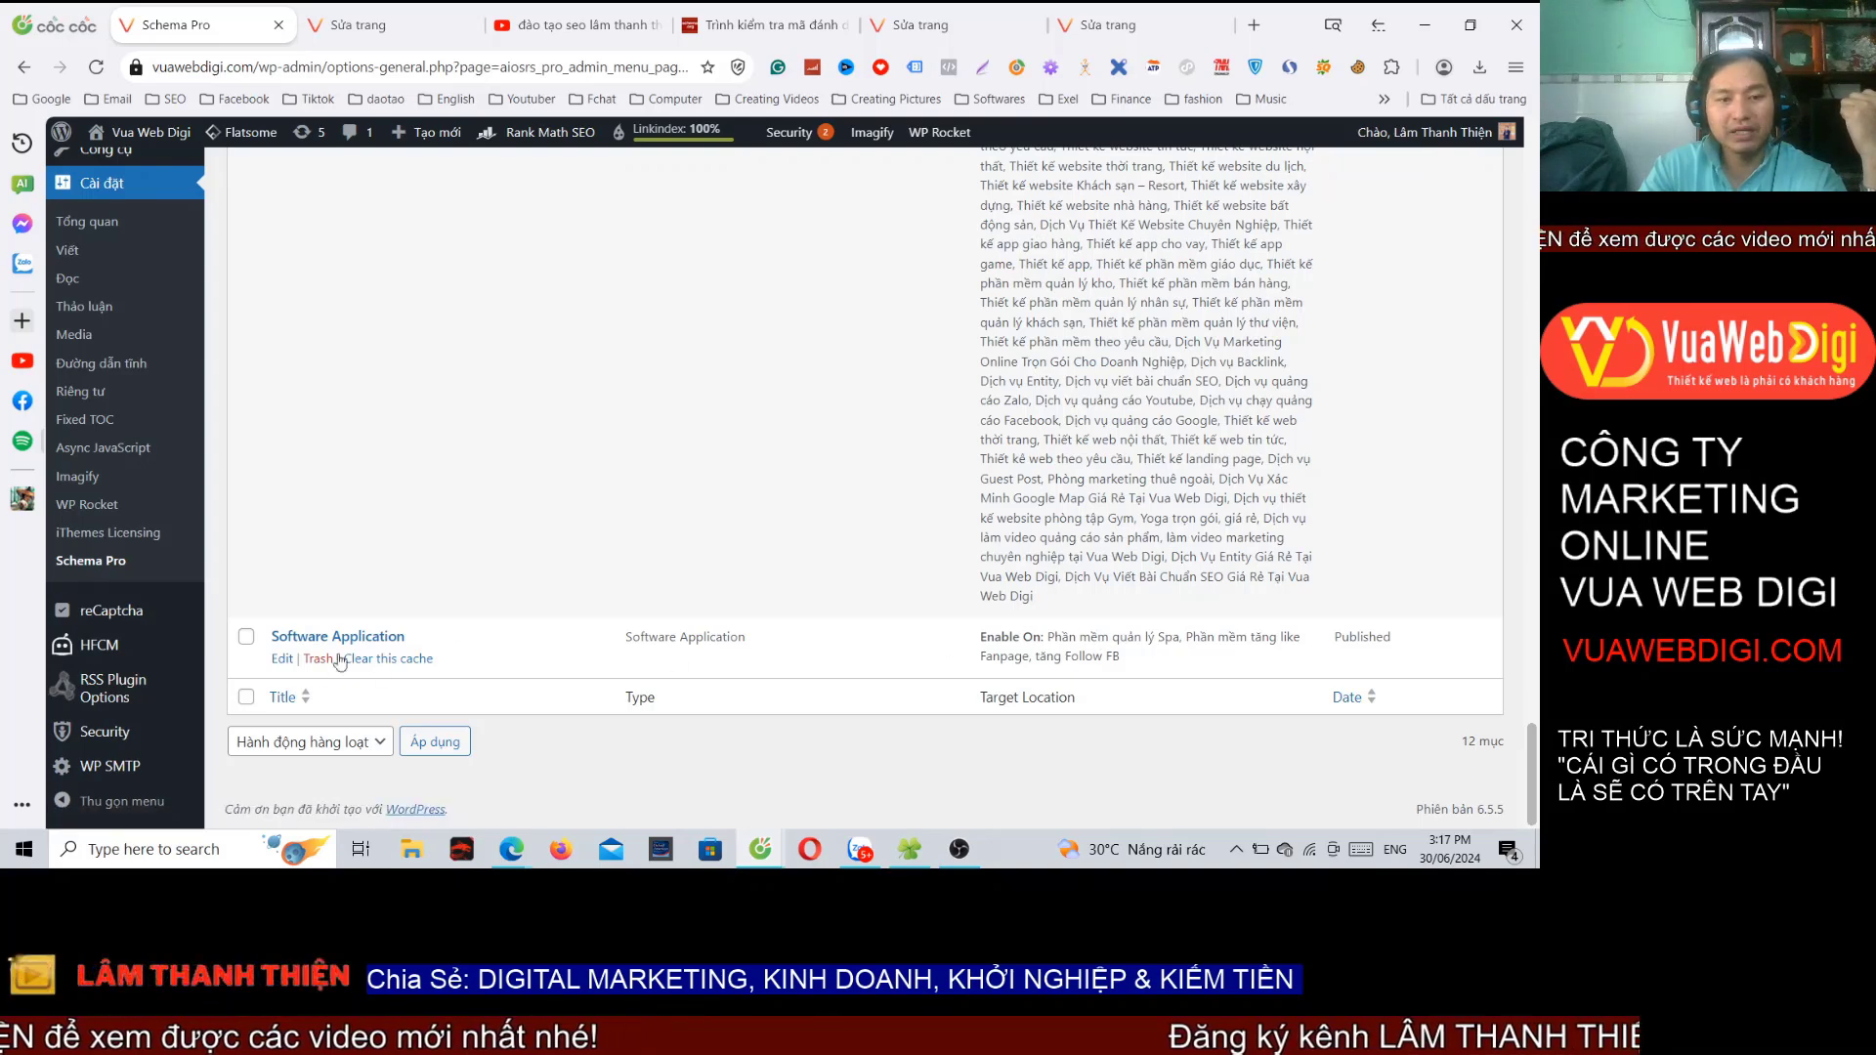
Step: Edit the Software Application schema to review its two software page targets
{"action": "left_click", "coordinate": [282, 660]}
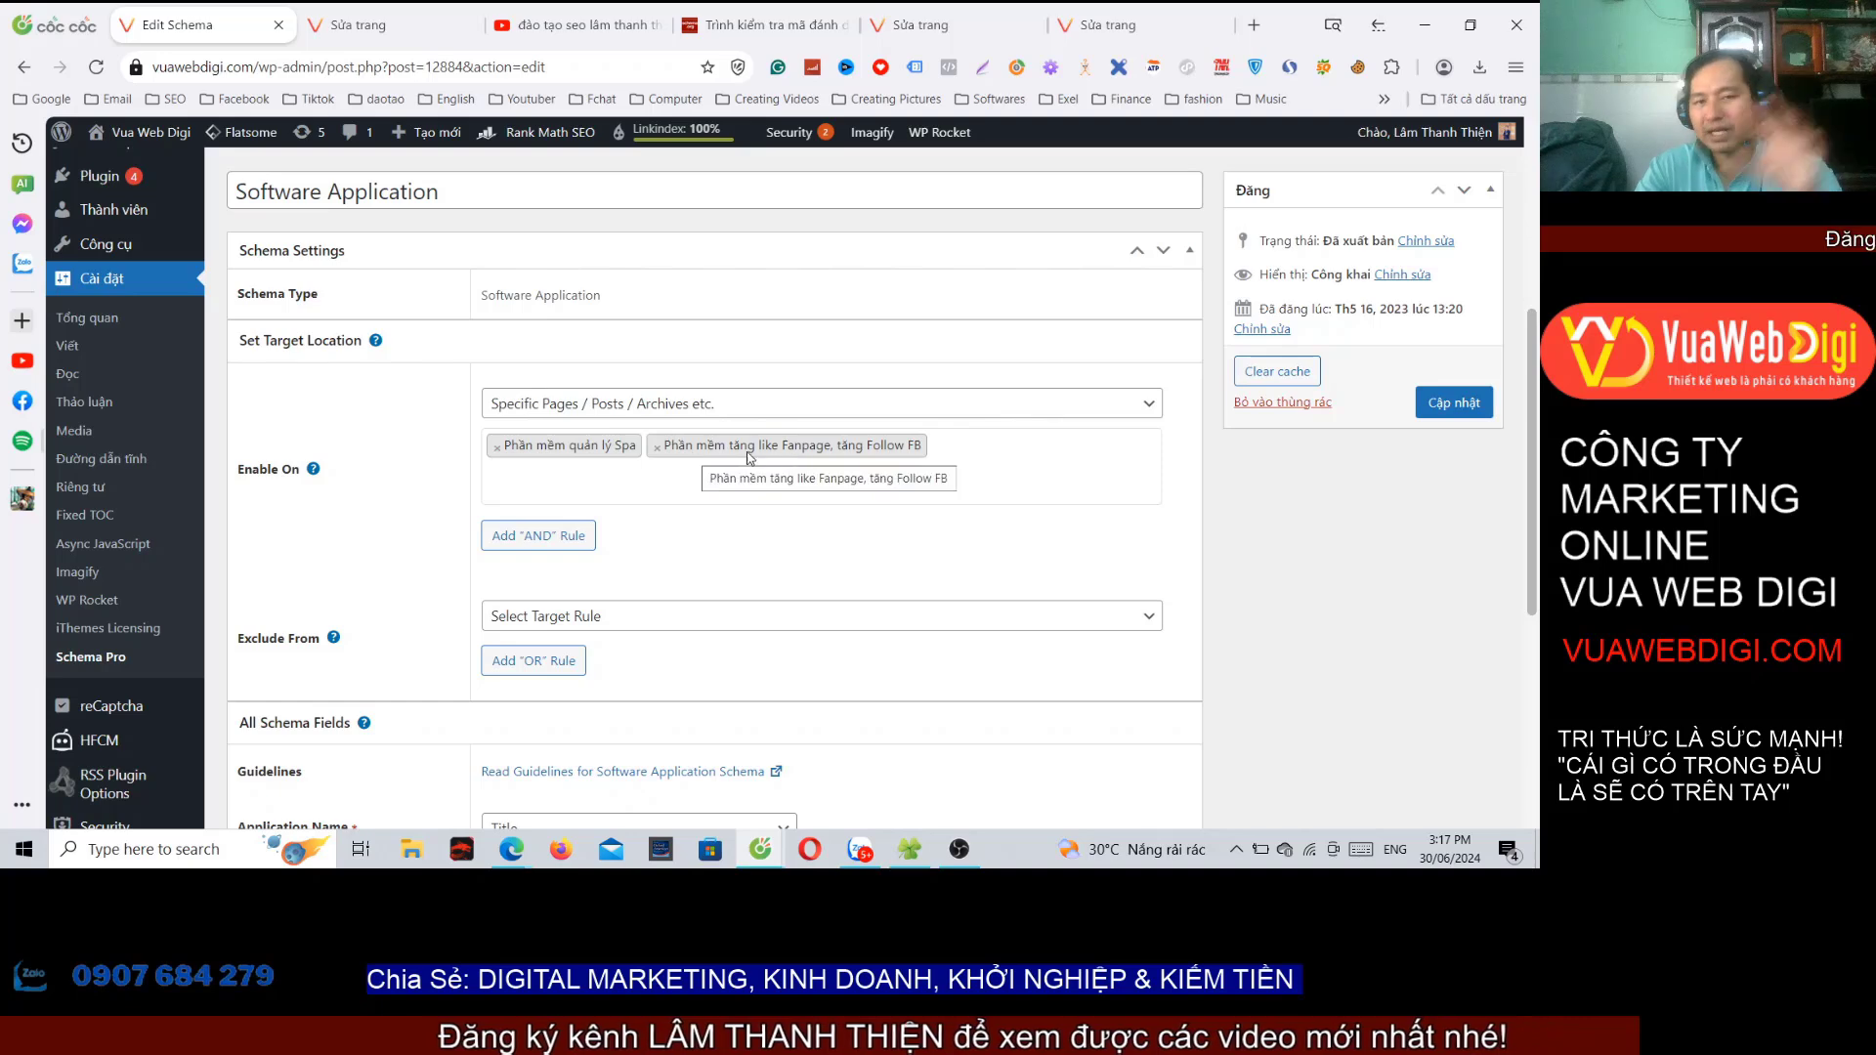
Step: Search Google for 'phần mềm tăng like fanpage'
{"action": "mouse_move", "coordinate": [762, 860]}
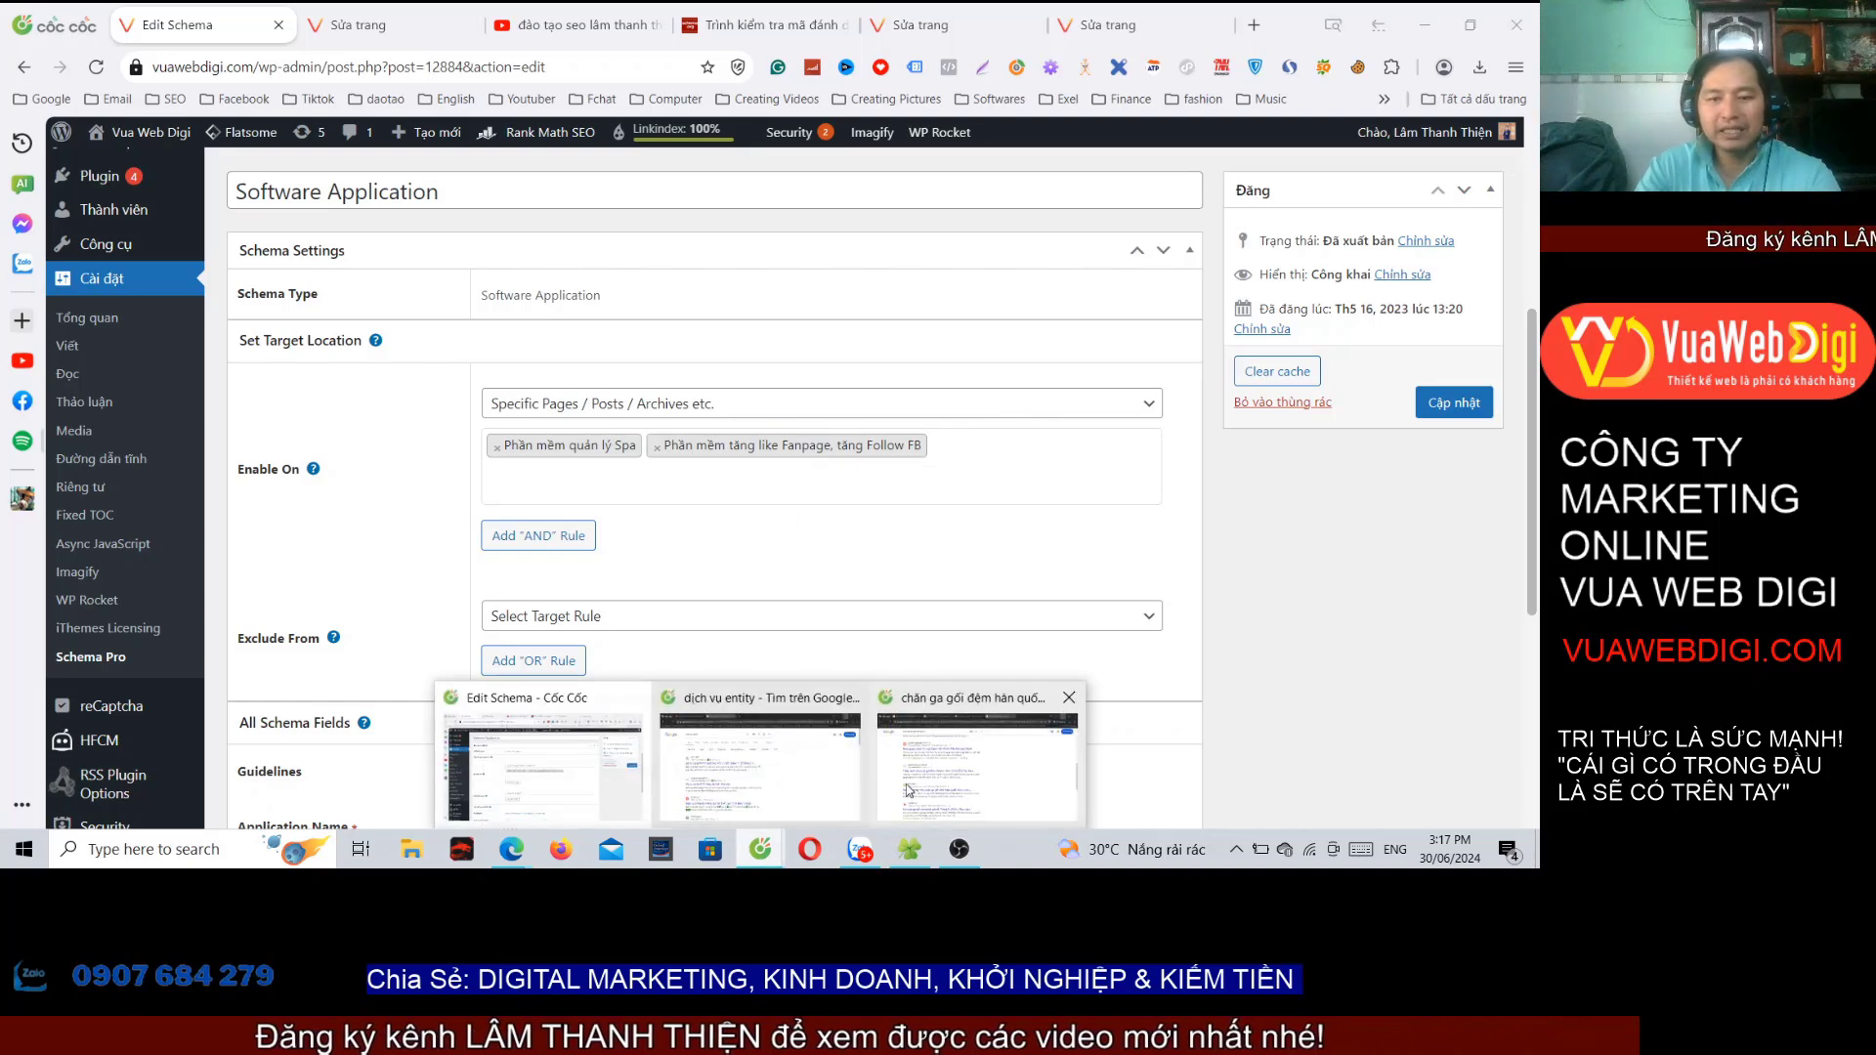
{"action": "left_click", "coordinate": [977, 781]}
{"action": "left_click_drag", "start_coordinate": [364, 142], "coordinate": [175, 159]}
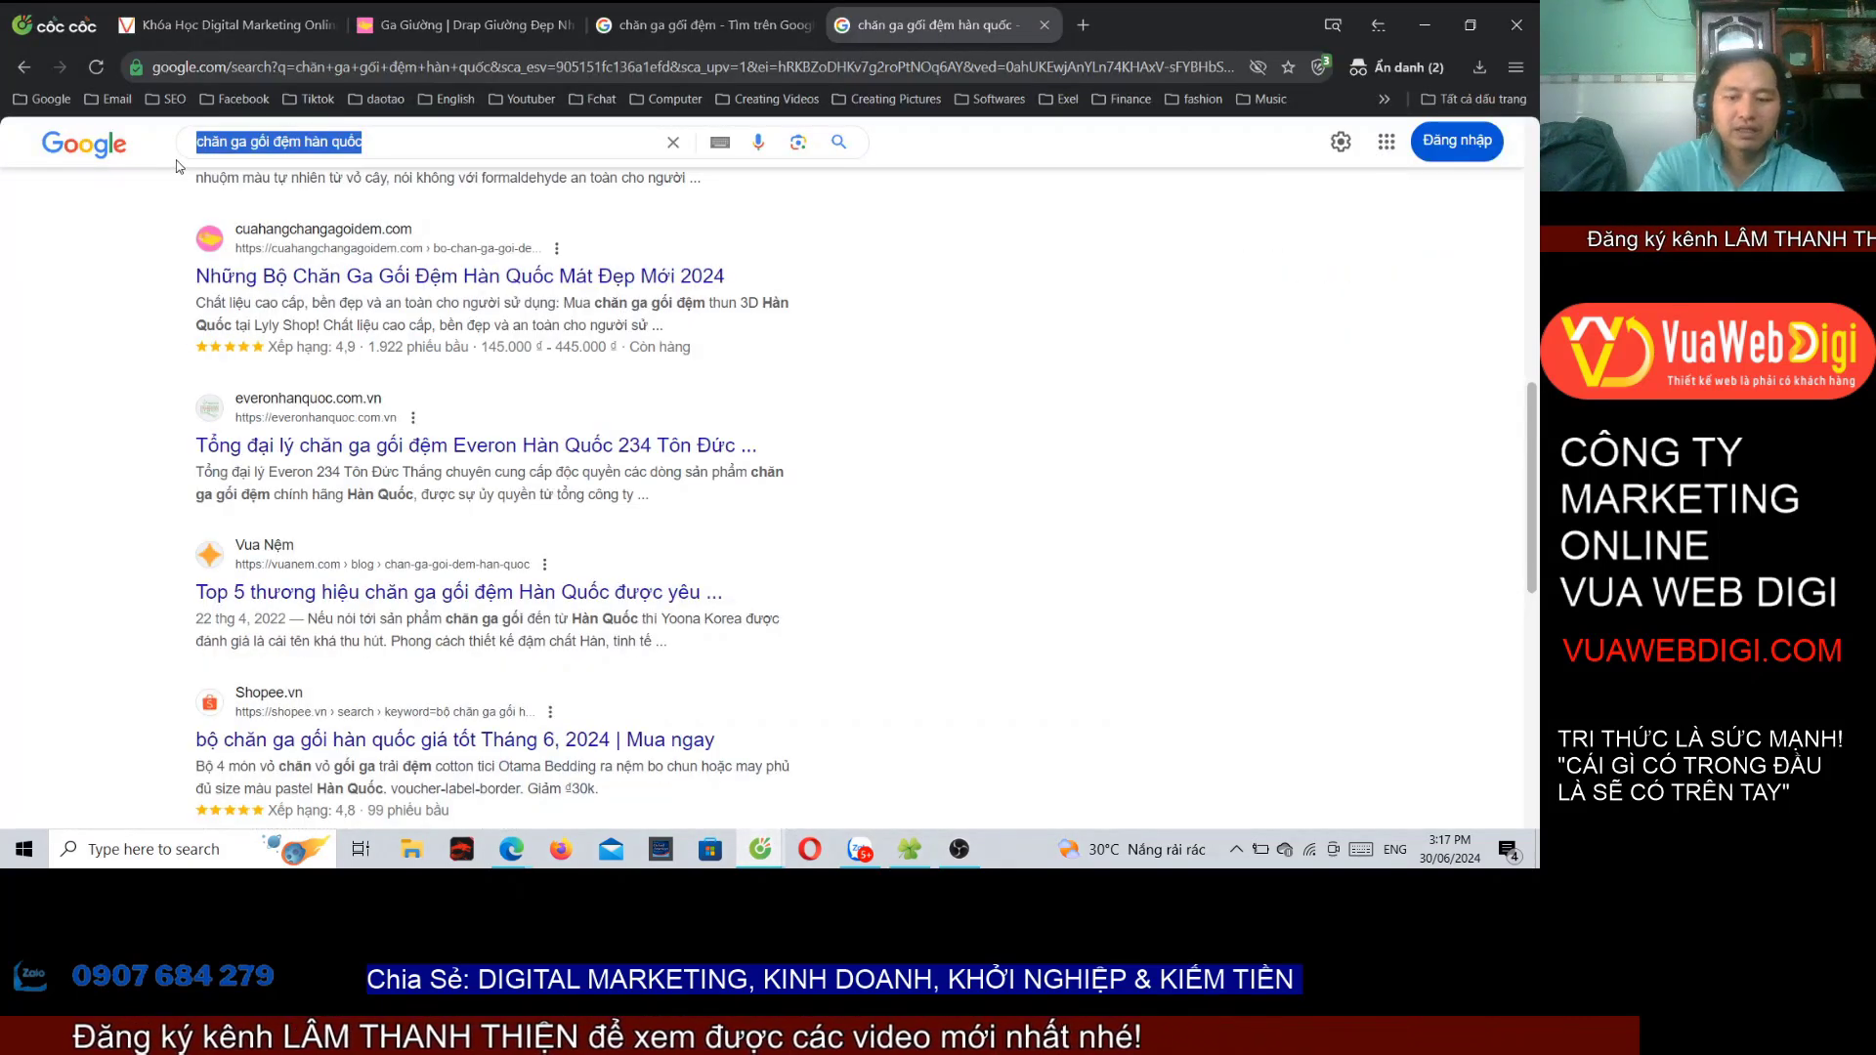
{"action": "type", "text": "phần mềm tăng "}
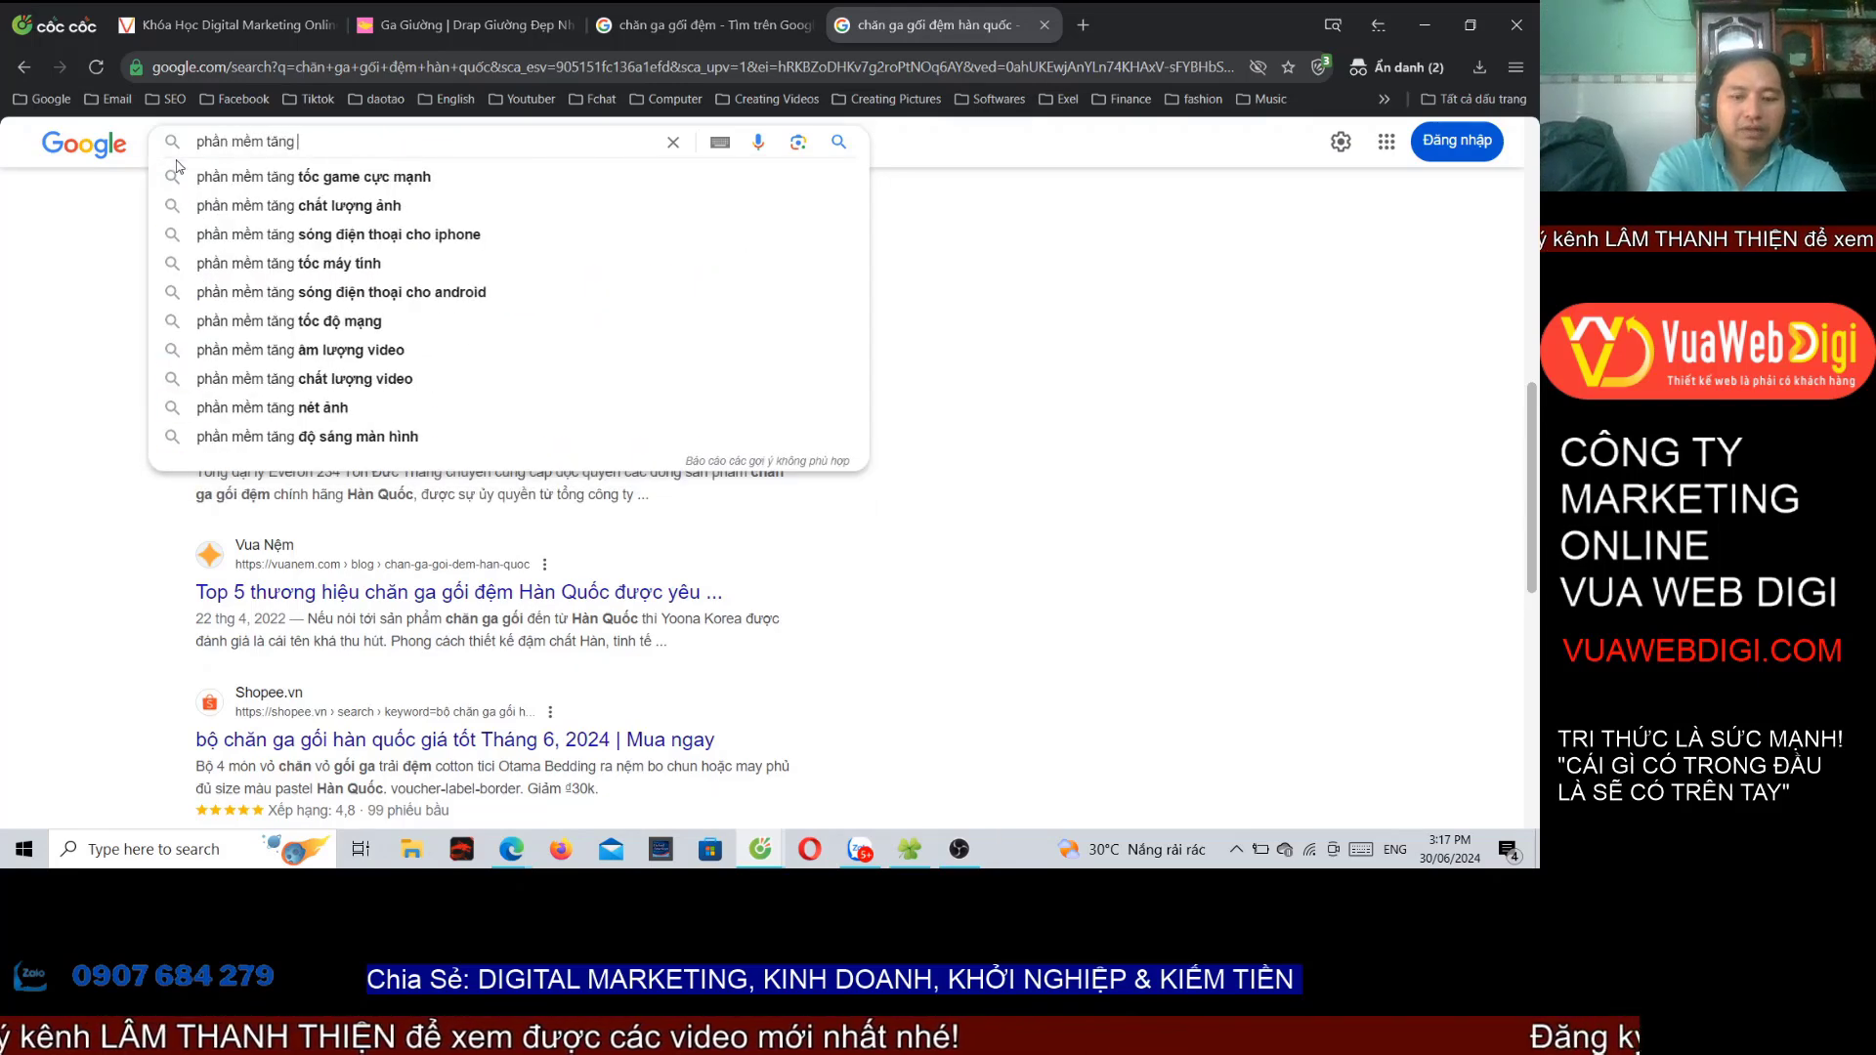
{"action": "type", "text": "like fanpage"}
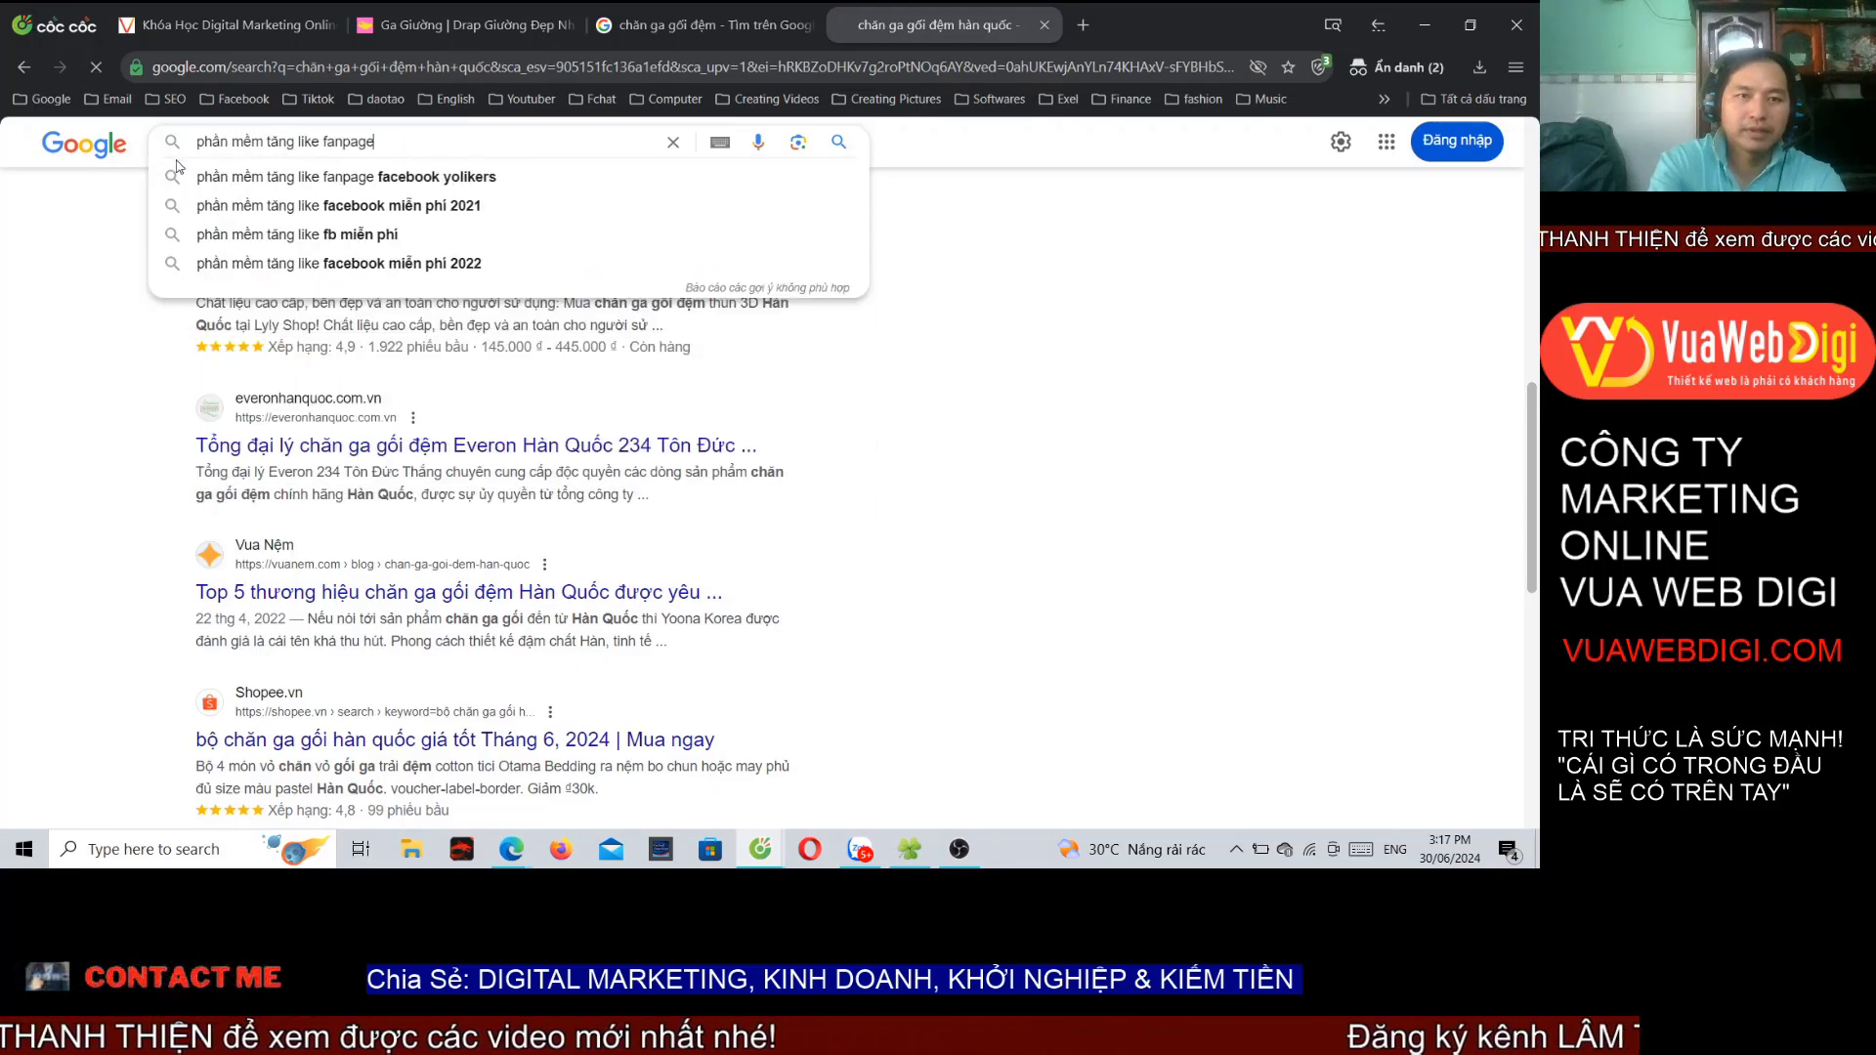
{"action": "key", "text": "Return"}
Step: Scroll the results to Vua Web Digi's listing, rated 4.5 from 24 reviews
{"action": "scroll", "coordinate": [486, 448], "scroll_direction": "down", "scroll_amount": 8}
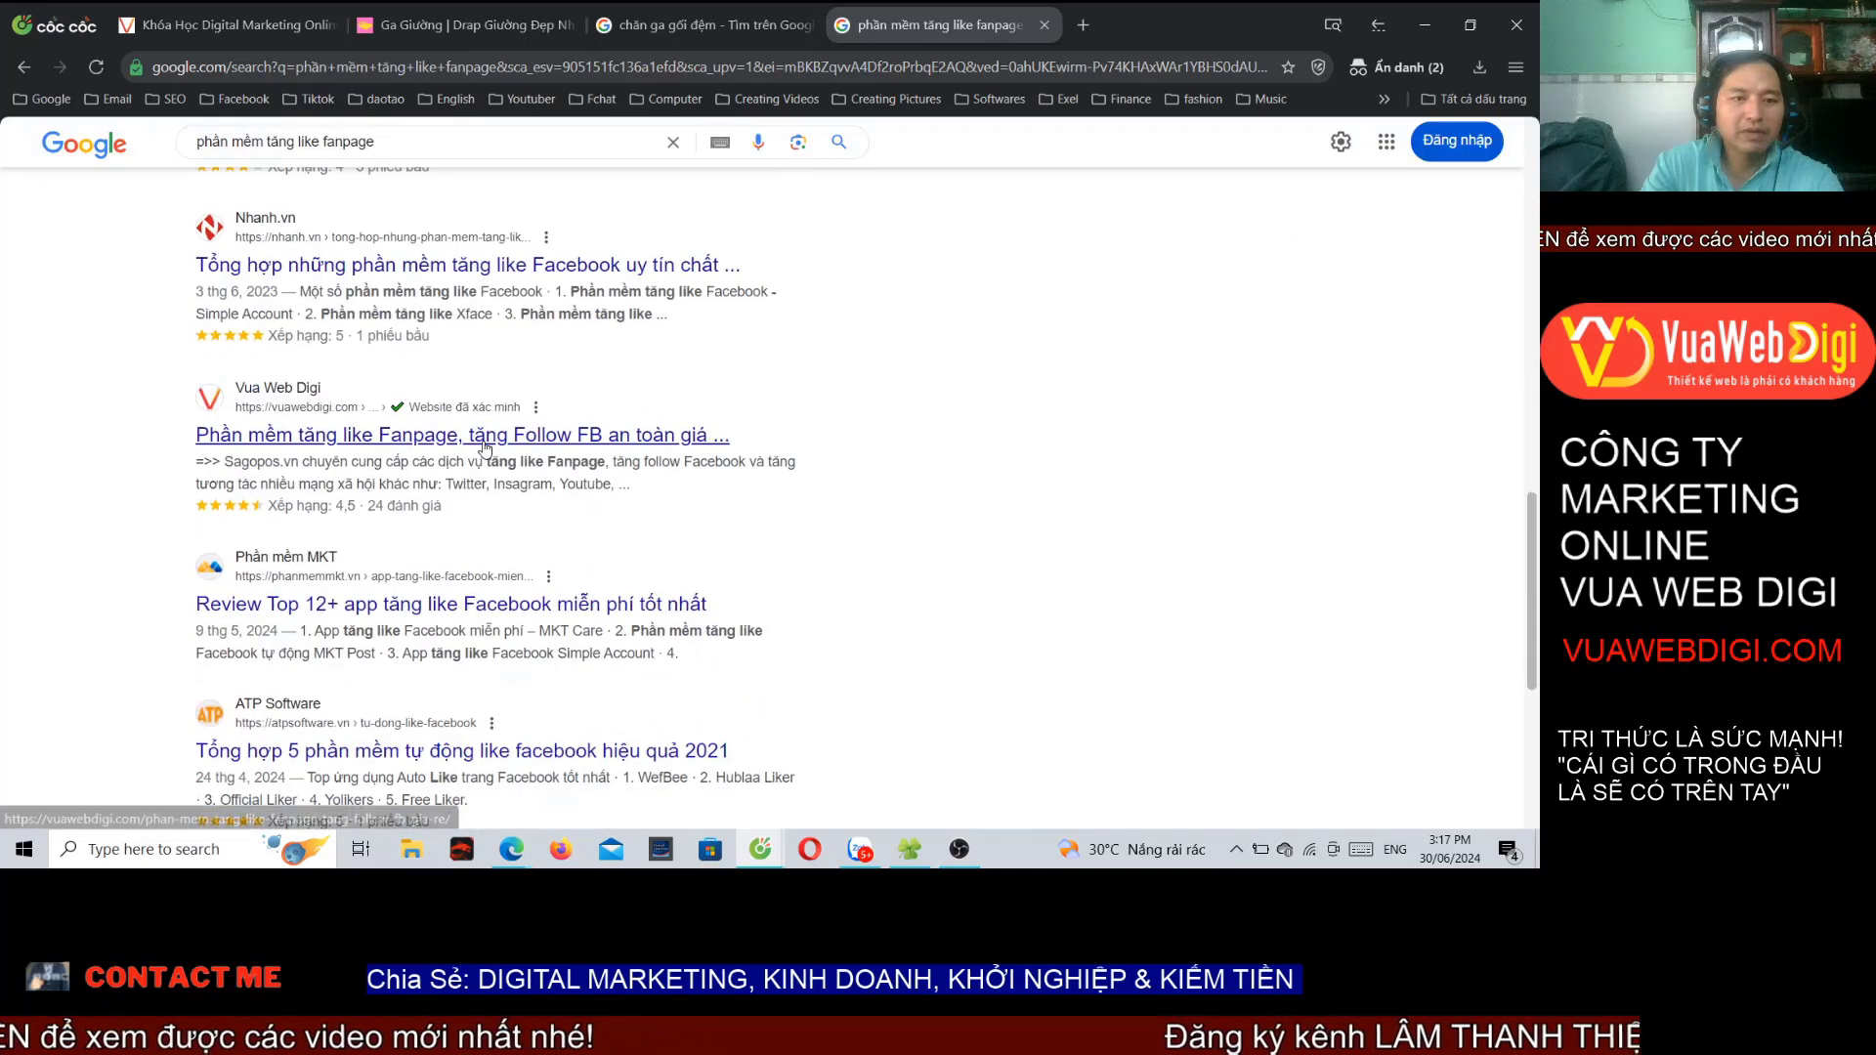
{"action": "scroll", "coordinate": [459, 460], "scroll_direction": "down", "scroll_amount": 4}
{"action": "scroll", "coordinate": [391, 479], "scroll_direction": "up", "scroll_amount": 4}
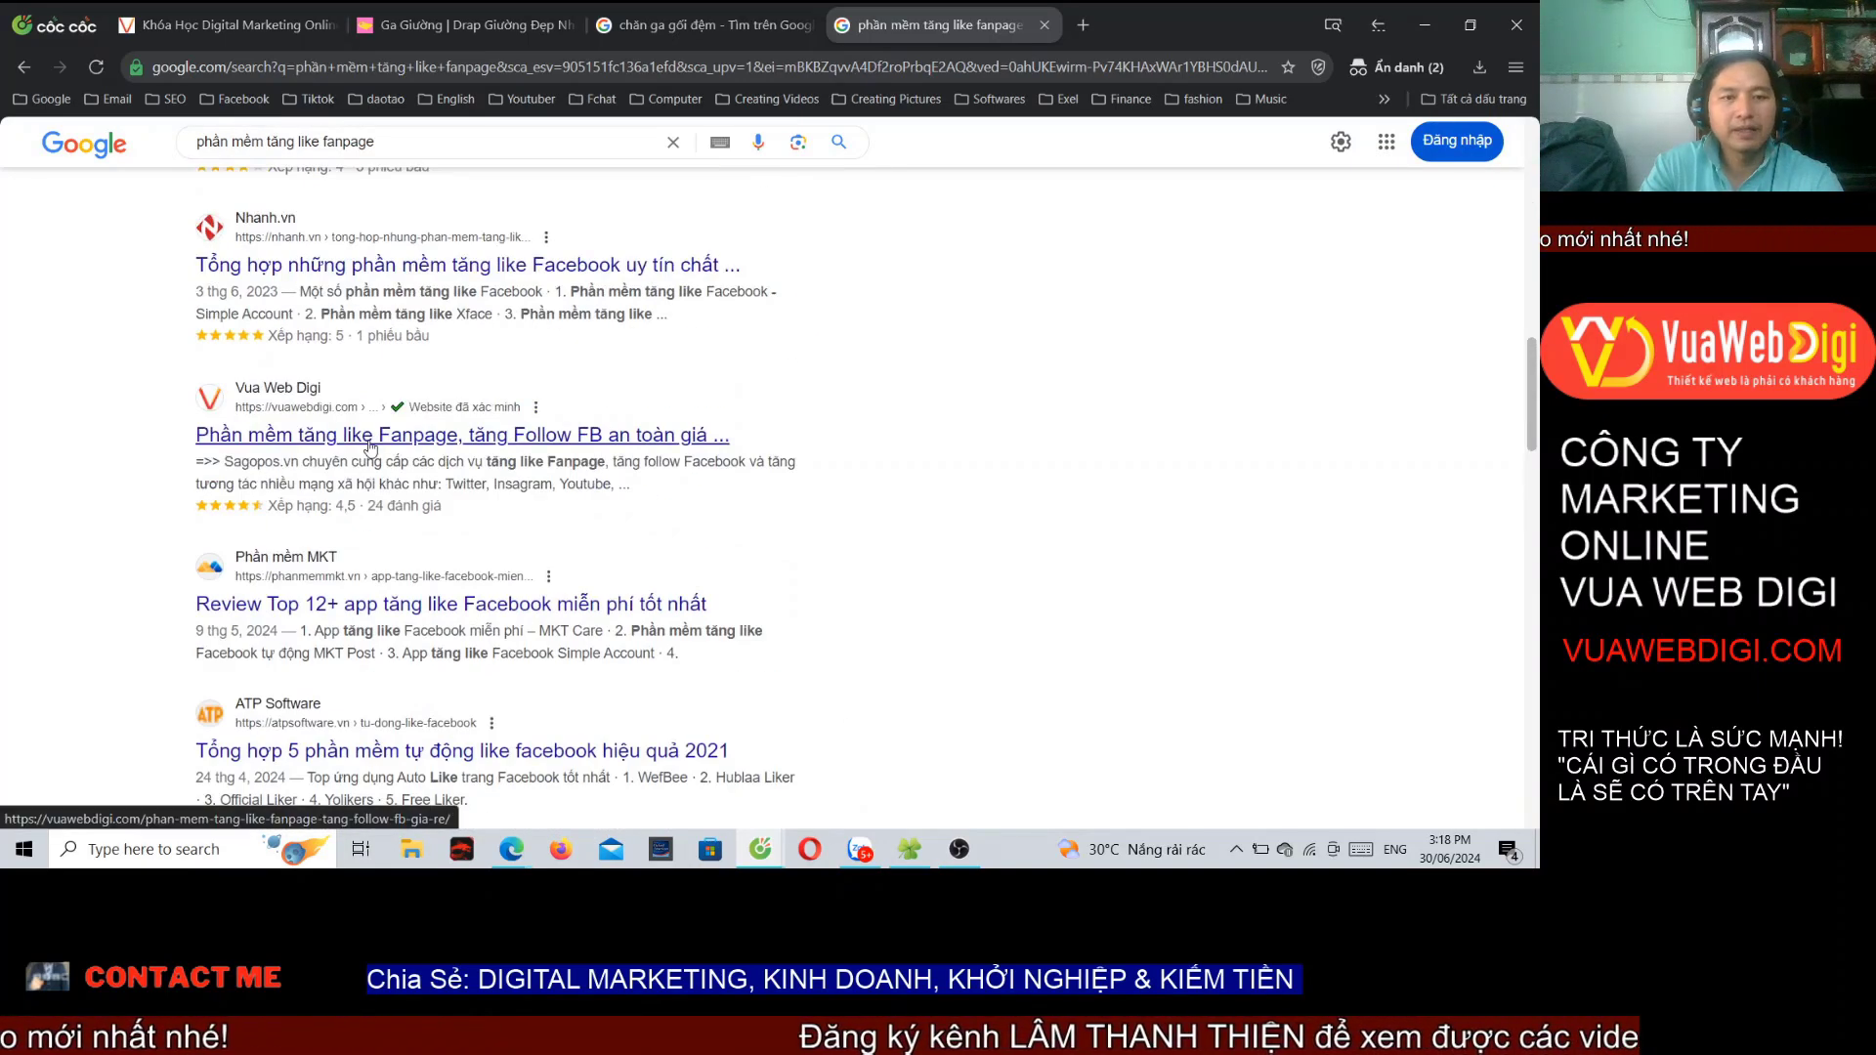
{"action": "scroll", "coordinate": [333, 389], "scroll_direction": "up", "scroll_amount": 10}
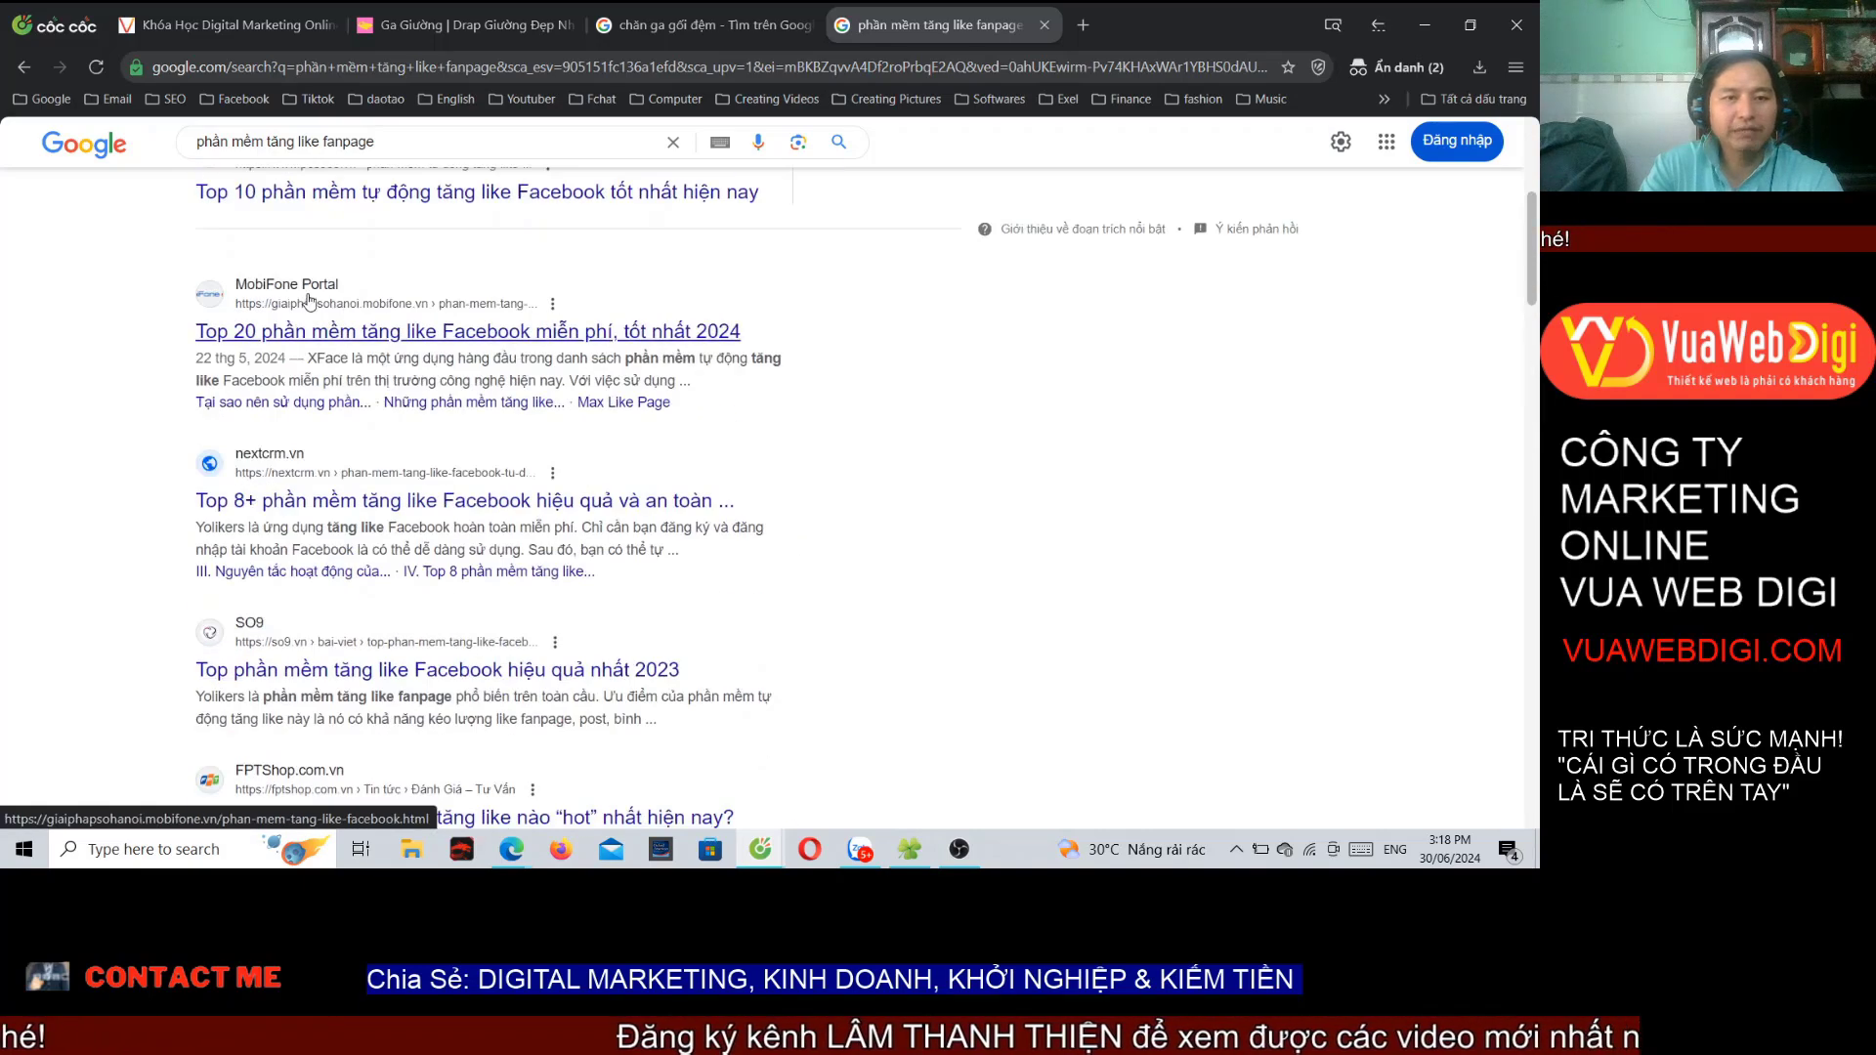
{"action": "scroll", "coordinate": [311, 297], "scroll_direction": "down", "scroll_amount": 8}
{"action": "scroll", "coordinate": [474, 447], "scroll_direction": "down", "scroll_amount": 2}
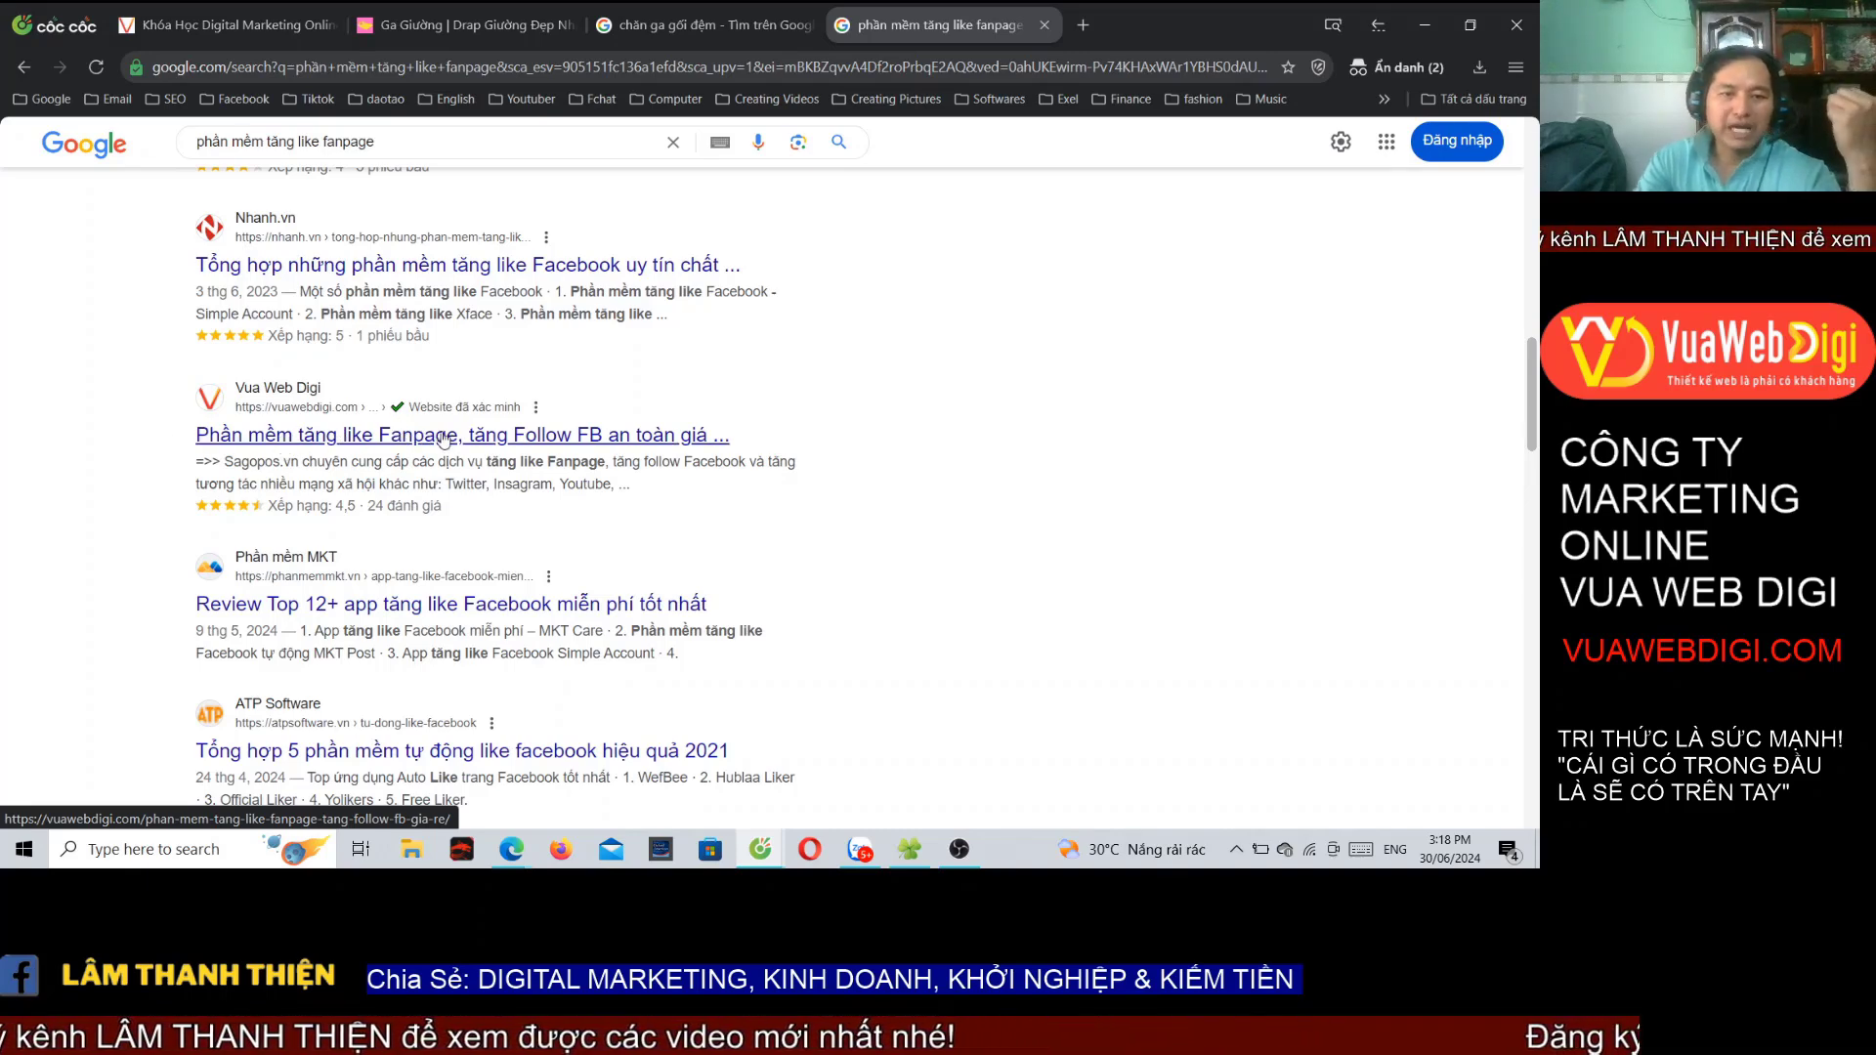
Step: Load sagopos.vn in a new tab and browse its Dịch vụ cung cấp services list
{"action": "left_click", "coordinate": [1081, 26]}
{"action": "type", "text": "sagopos.vn"}
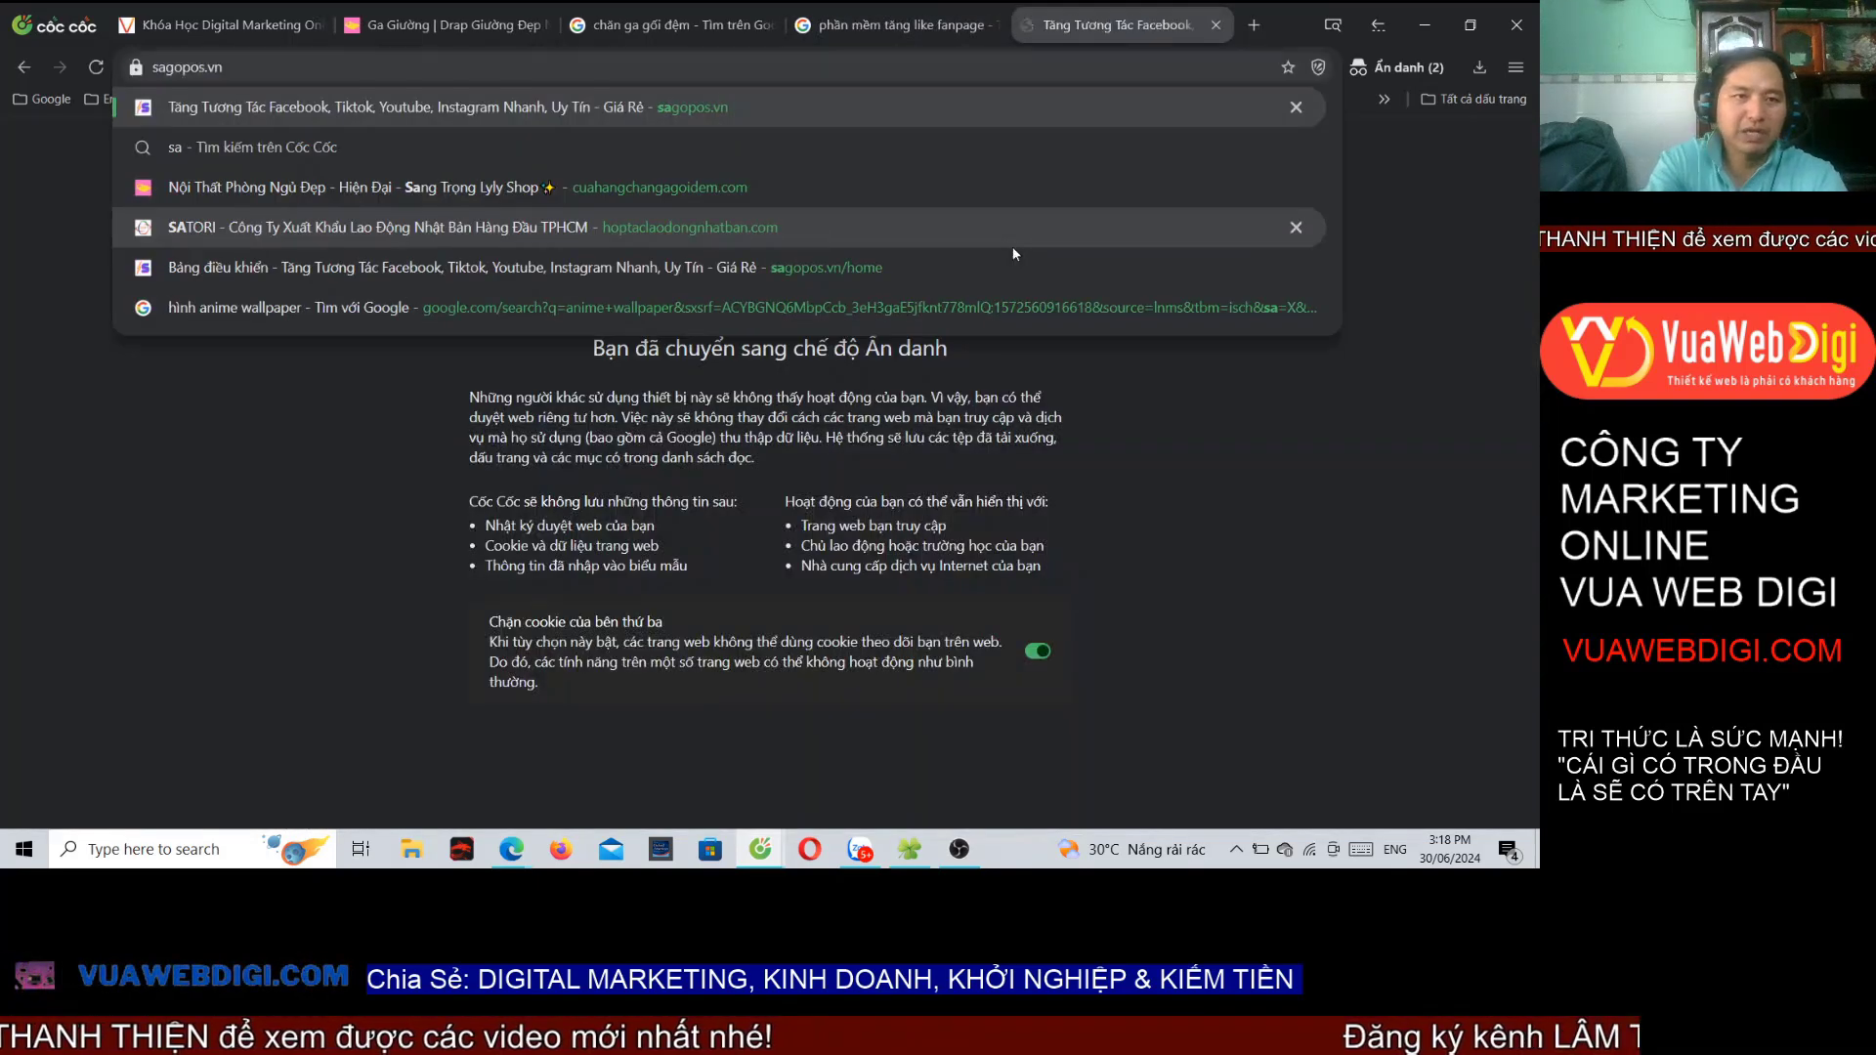
{"action": "key", "text": "Return"}
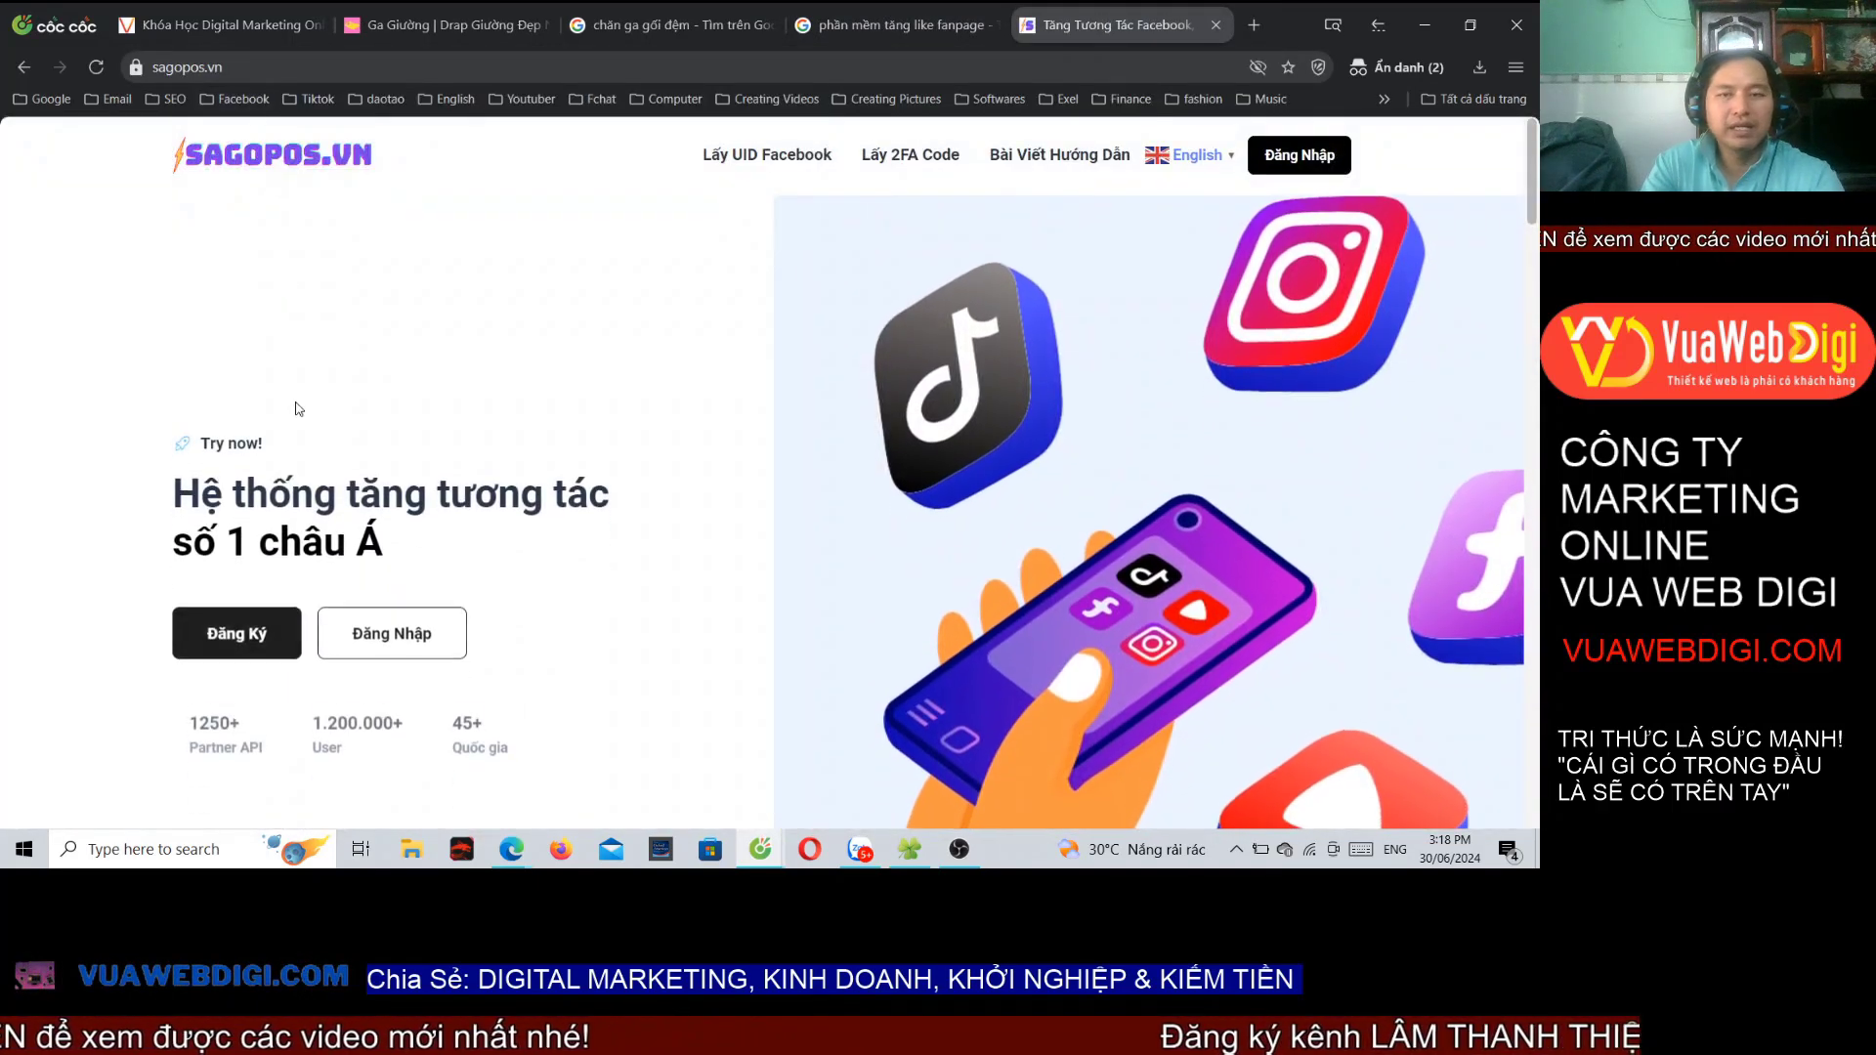
{"action": "scroll", "coordinate": [482, 407], "scroll_direction": "down", "scroll_amount": 10}
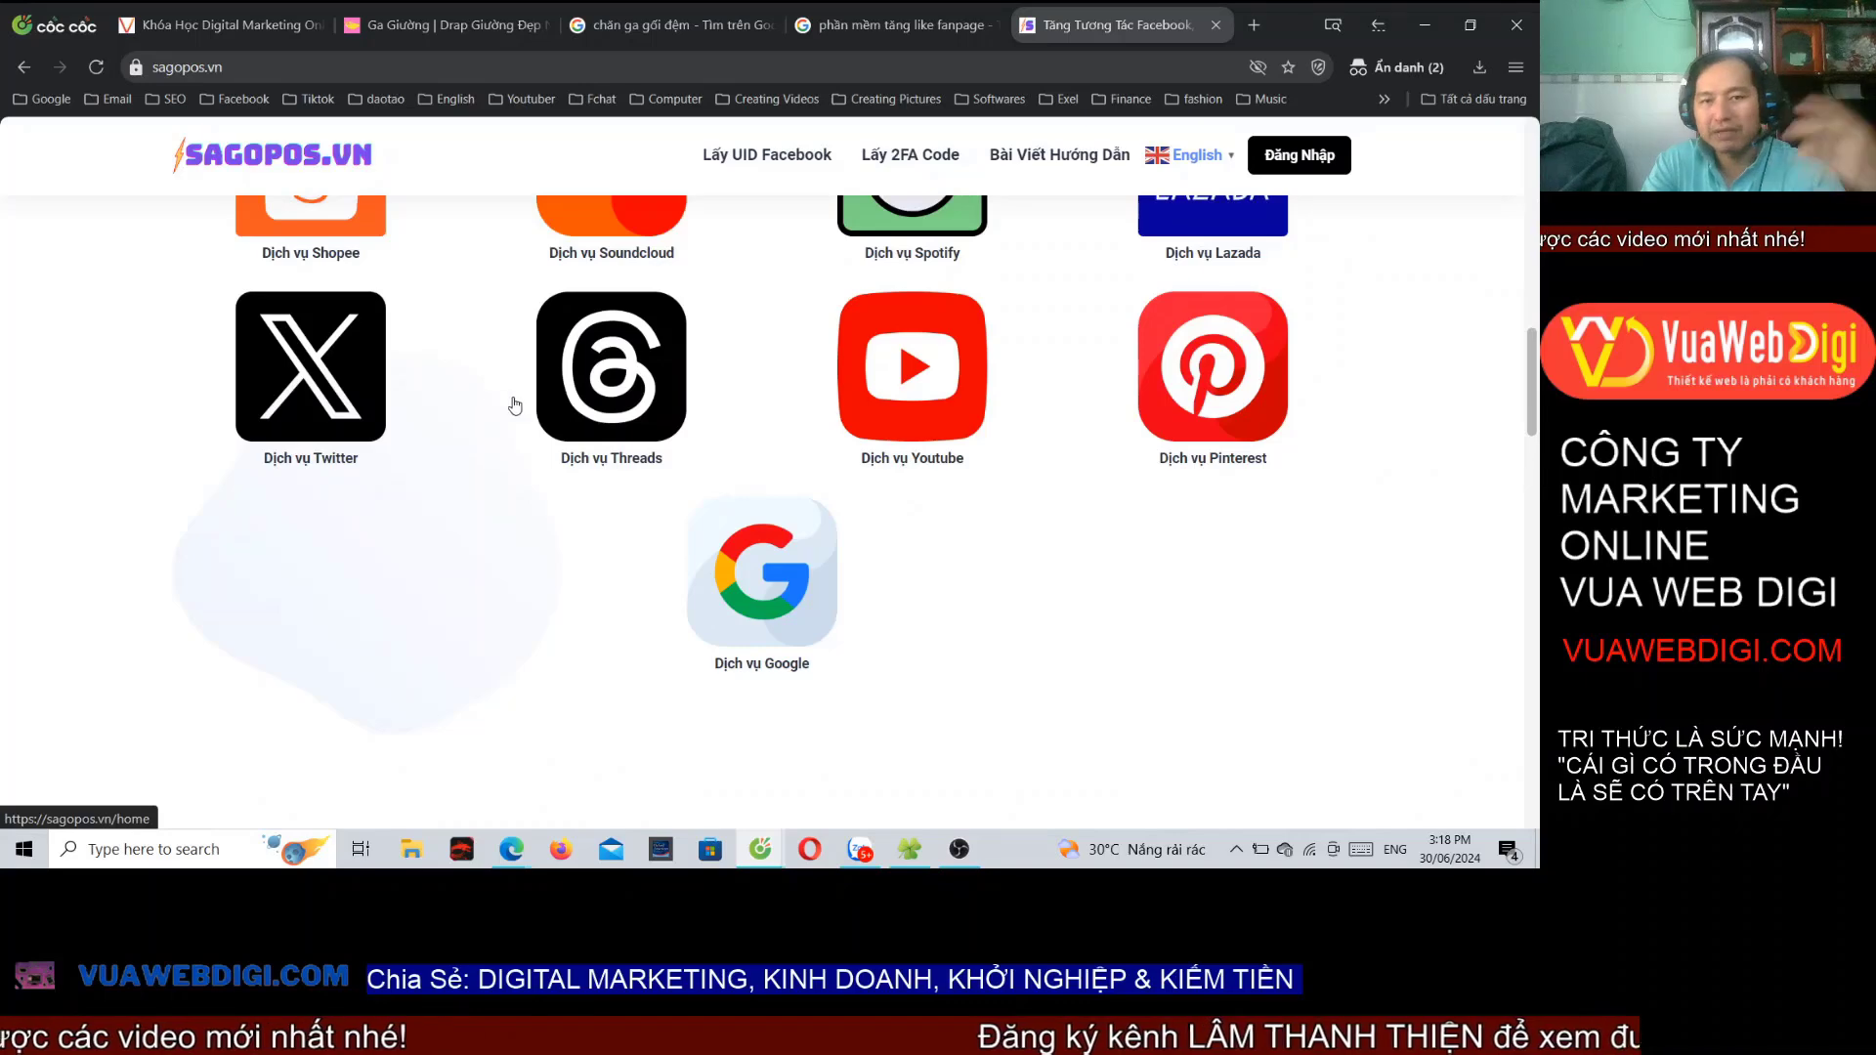
{"action": "scroll", "coordinate": [515, 405], "scroll_direction": "up", "scroll_amount": 4}
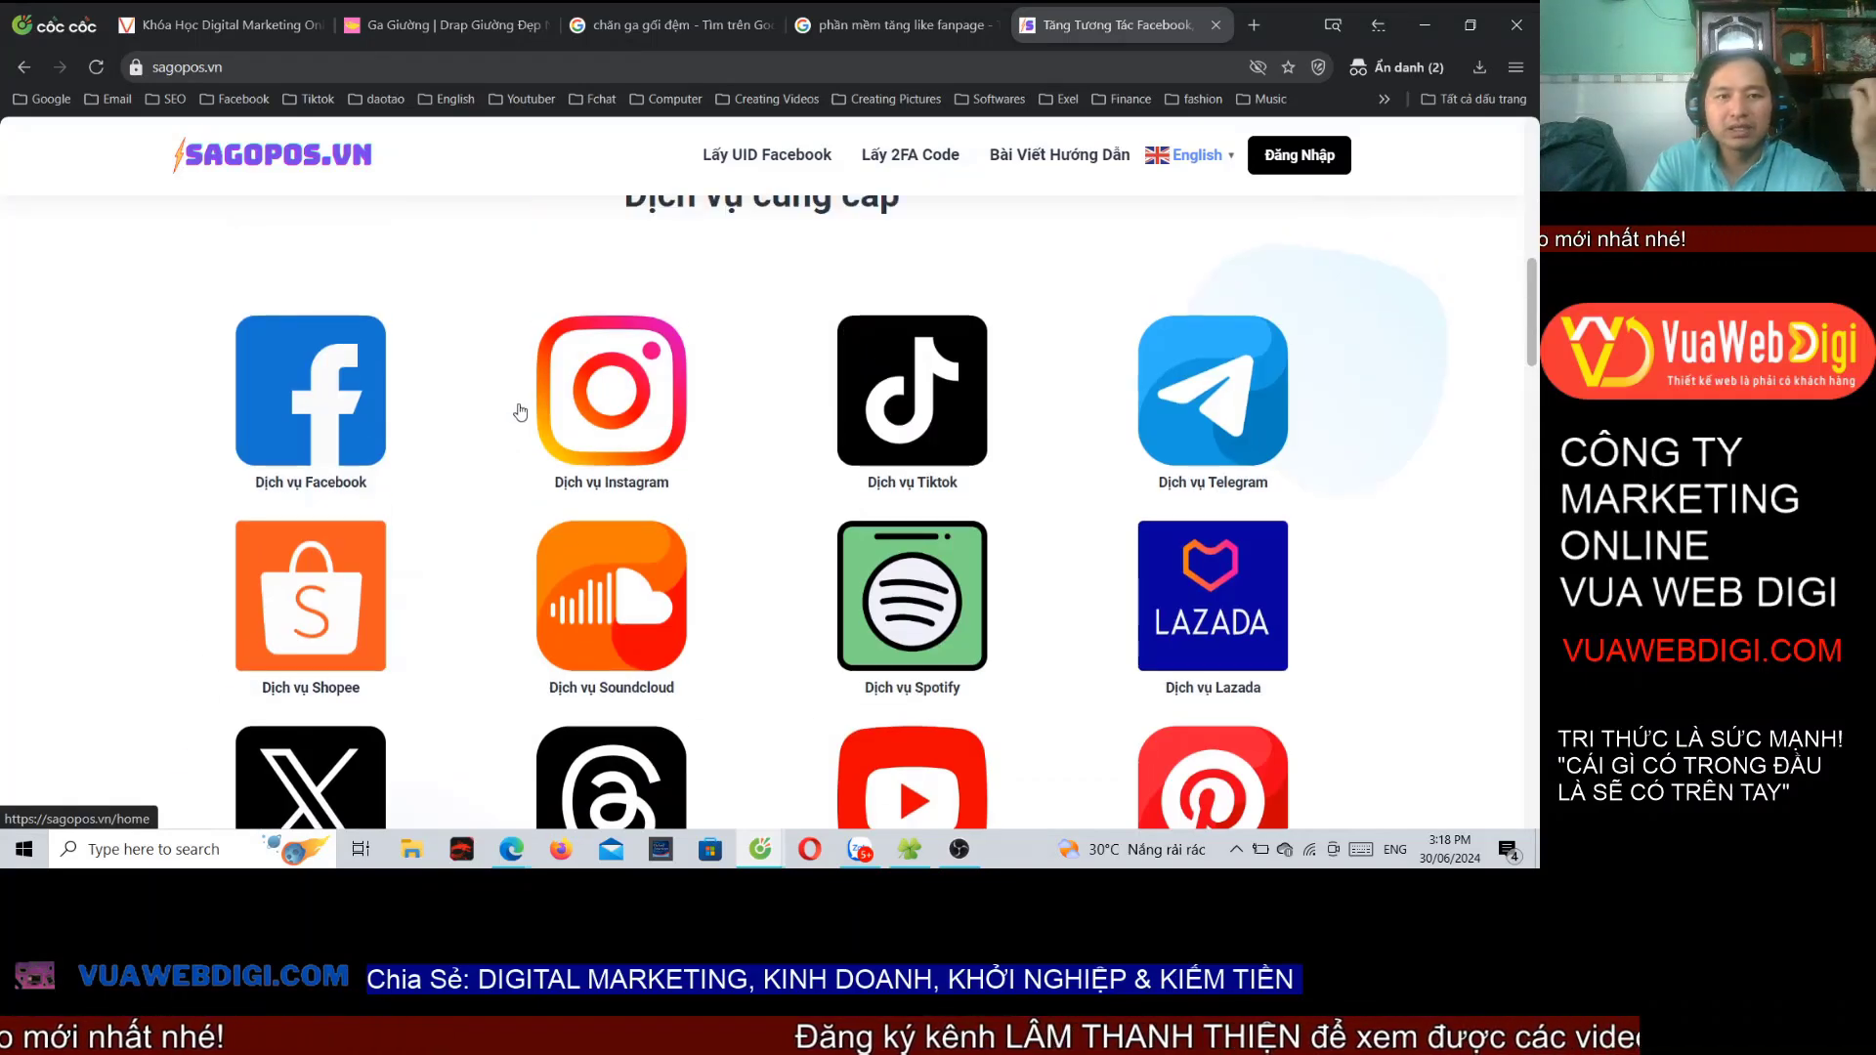
{"action": "scroll", "coordinate": [519, 403], "scroll_direction": "down", "scroll_amount": 4}
{"action": "scroll", "coordinate": [537, 225], "scroll_direction": "up", "scroll_amount": 12}
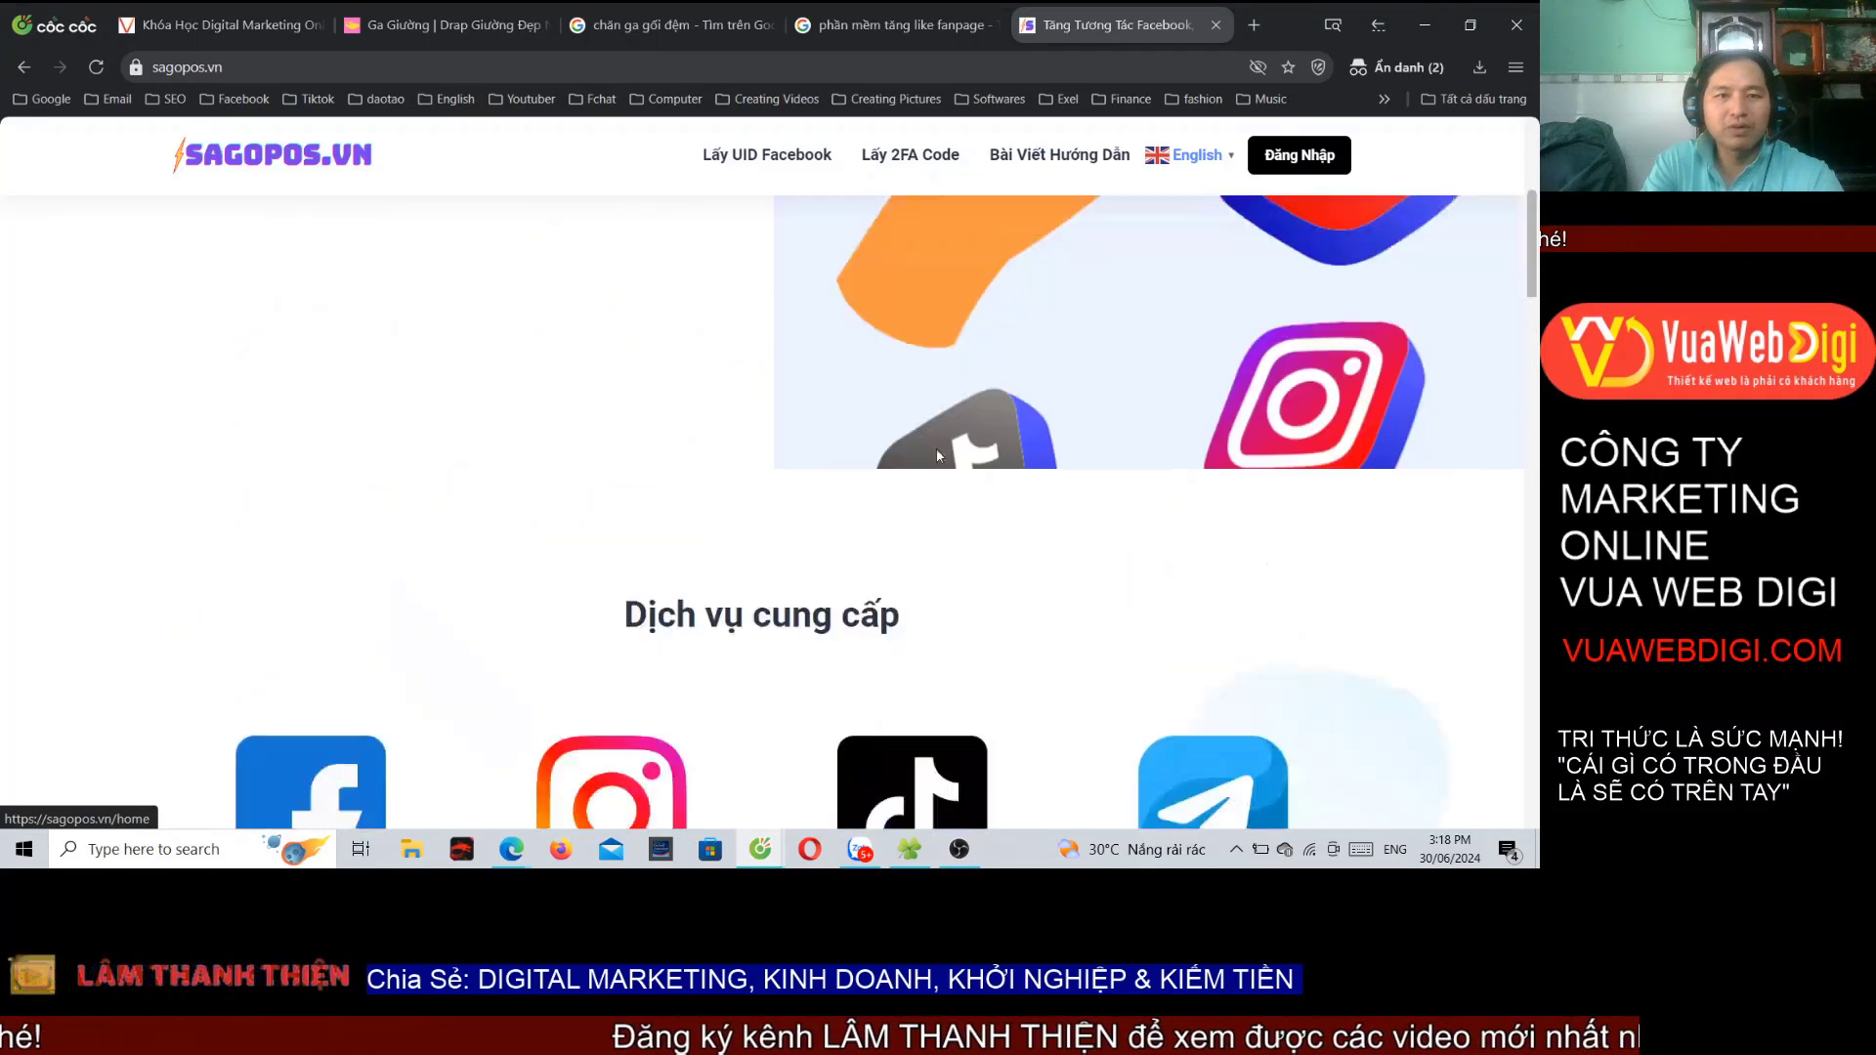
Step: Replace the Google query with 'phần mềm quản lý spa' and run the search
{"action": "left_click", "coordinate": [911, 27]}
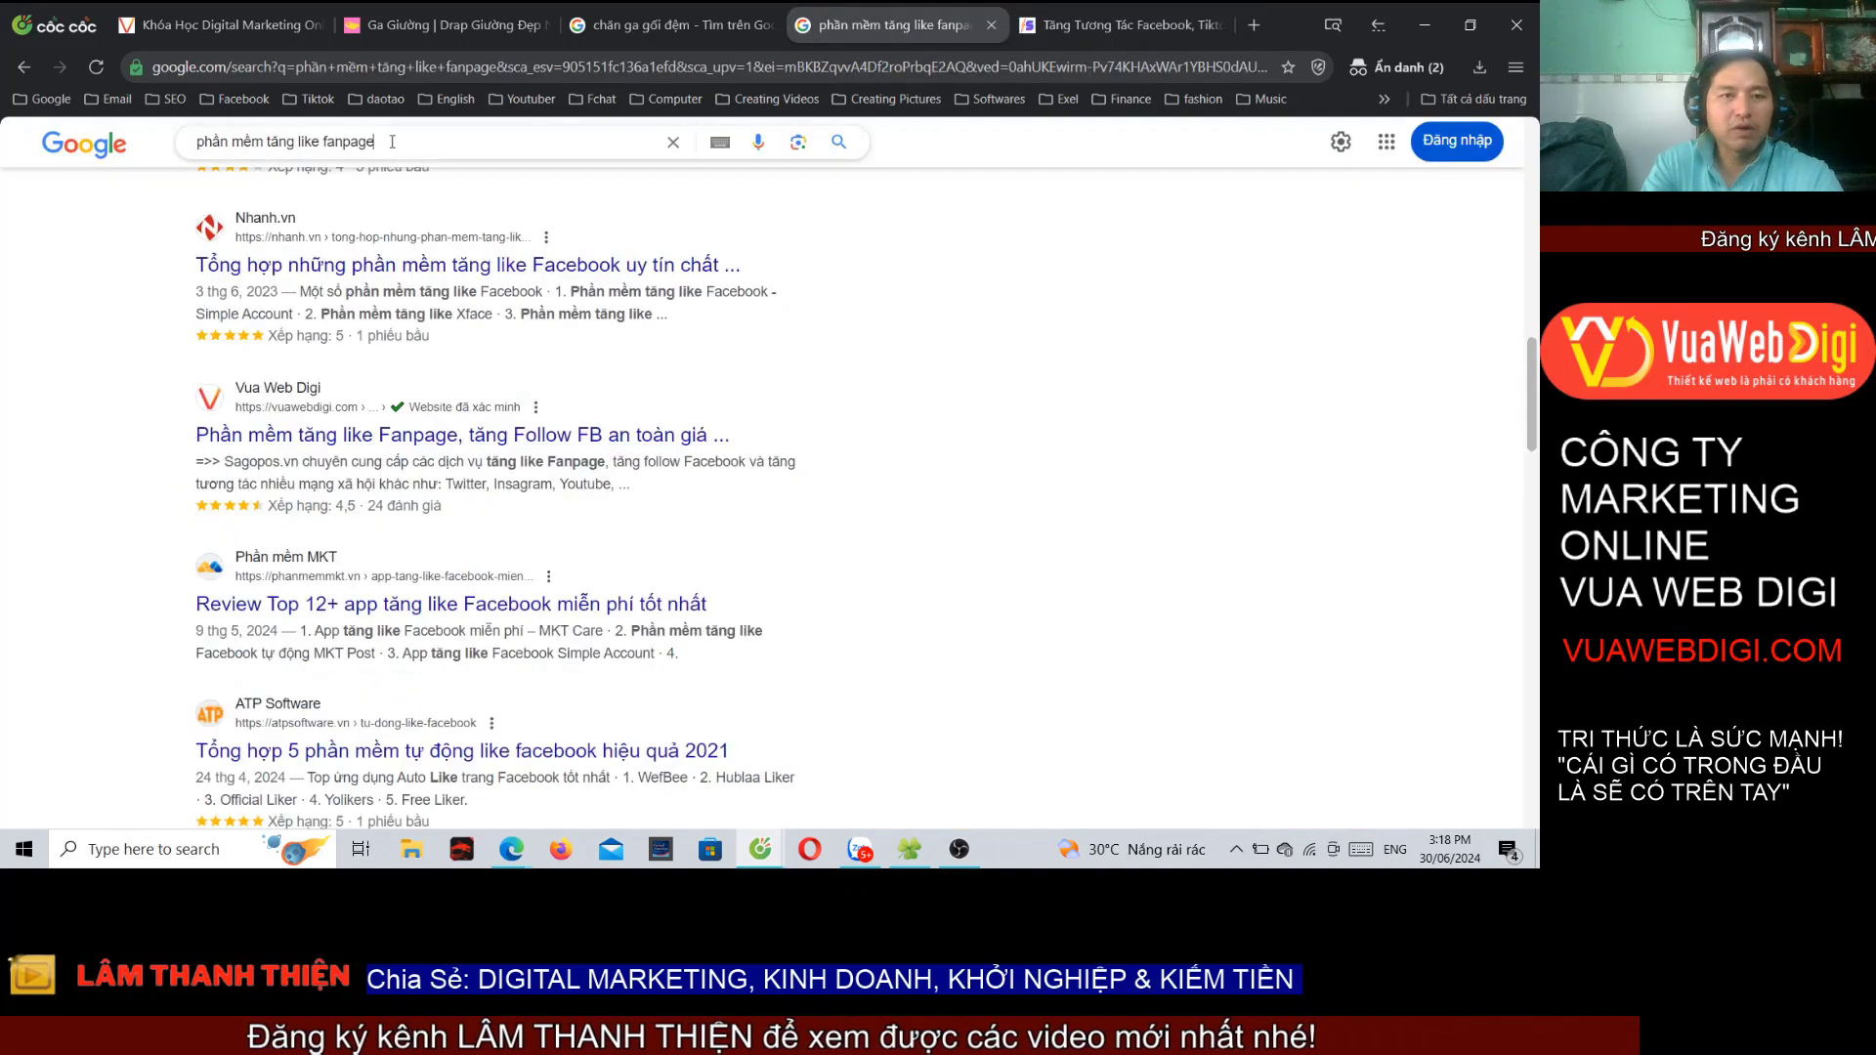
{"action": "left_click_drag", "start_coordinate": [375, 142], "coordinate": [271, 141]}
{"action": "type", "text": "quâ"}
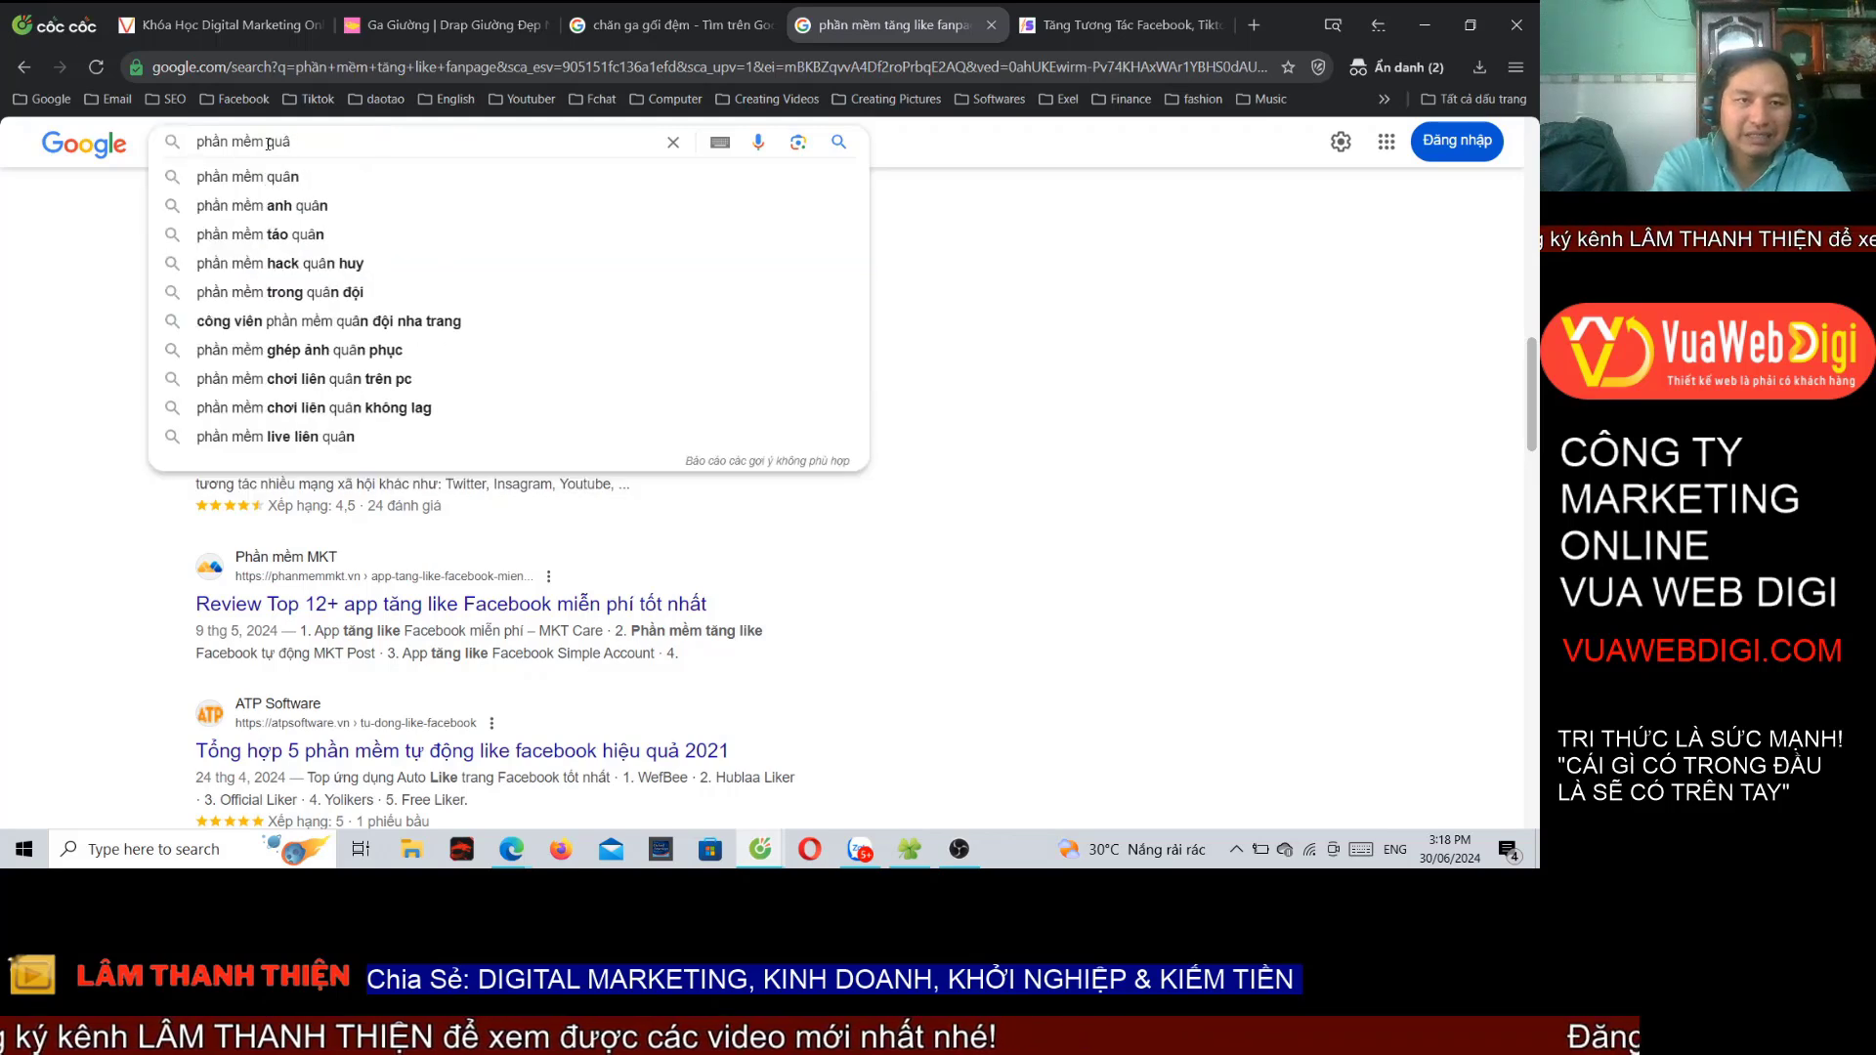
{"action": "key", "text": "BackSpace"}
{"action": "type", "text": "a"}
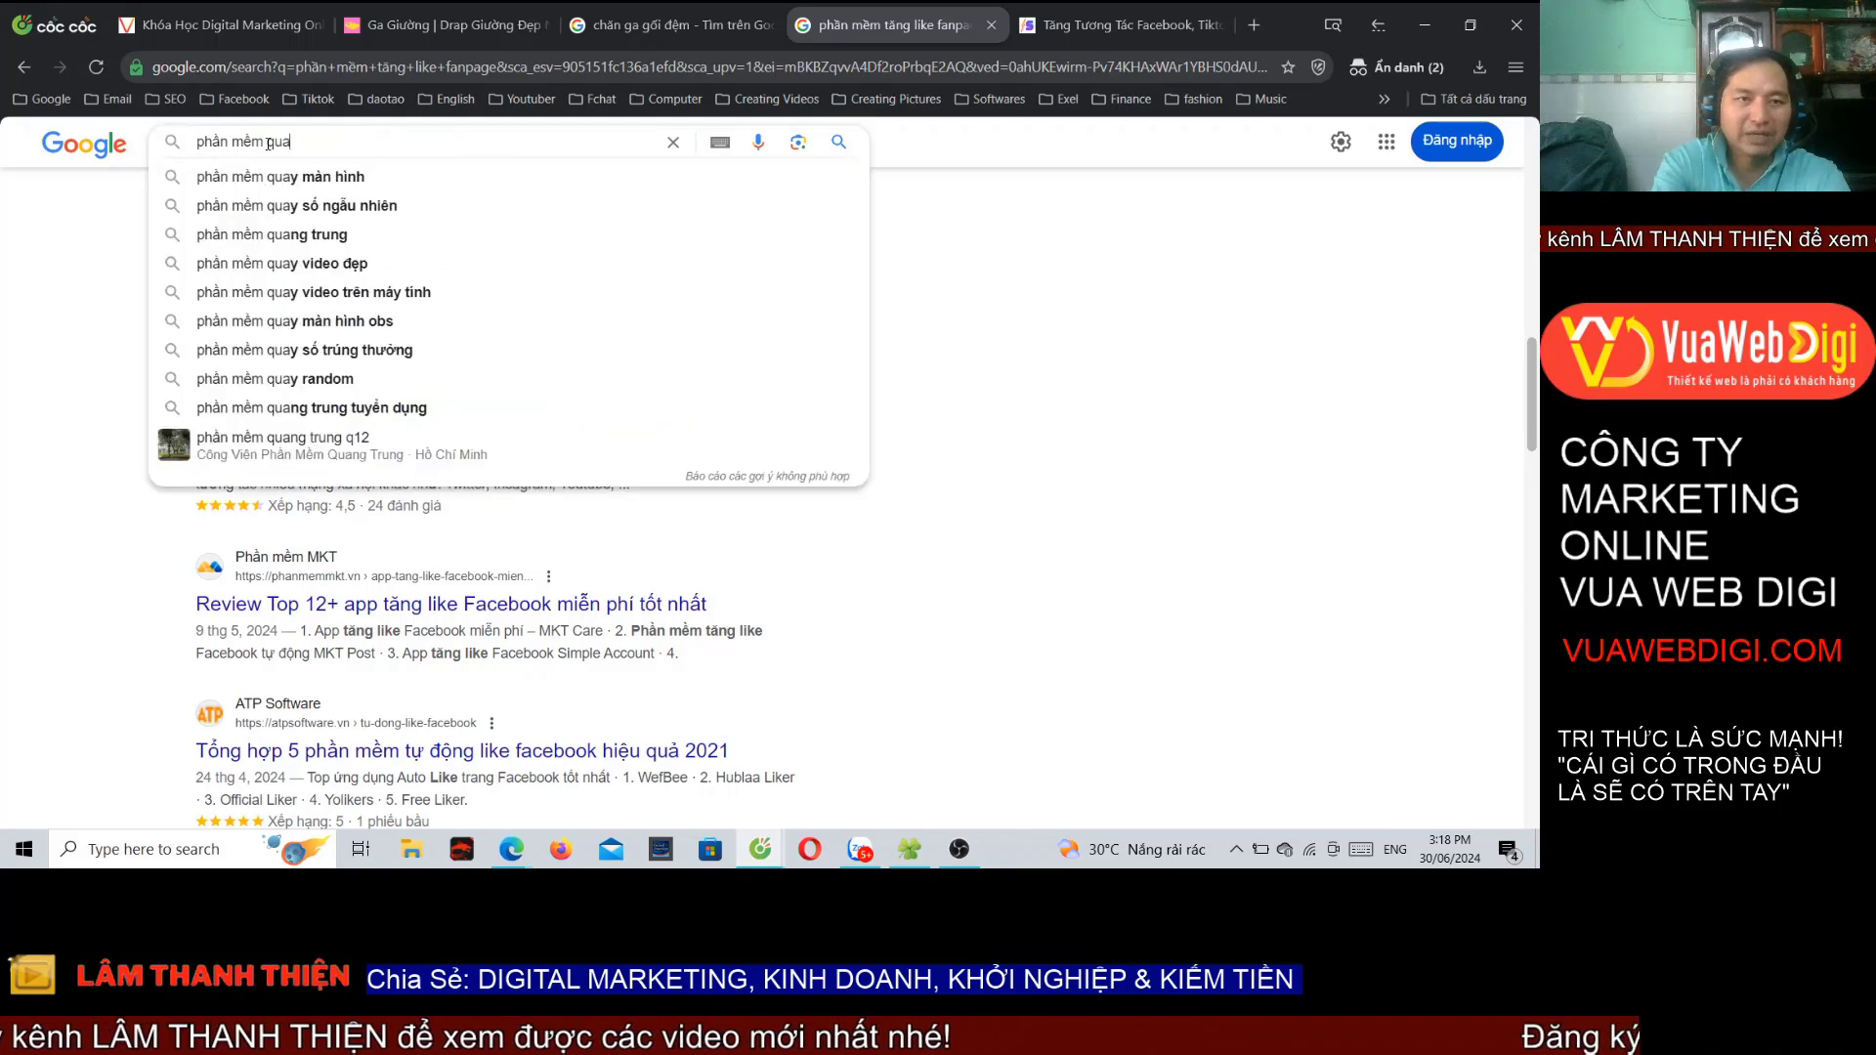
{"action": "type", "text": "n"}
{"action": "key", "text": "BackSpace"}
{"action": "key", "text": "BackSpace"}
{"action": "type", "text": "ản lý sa"}
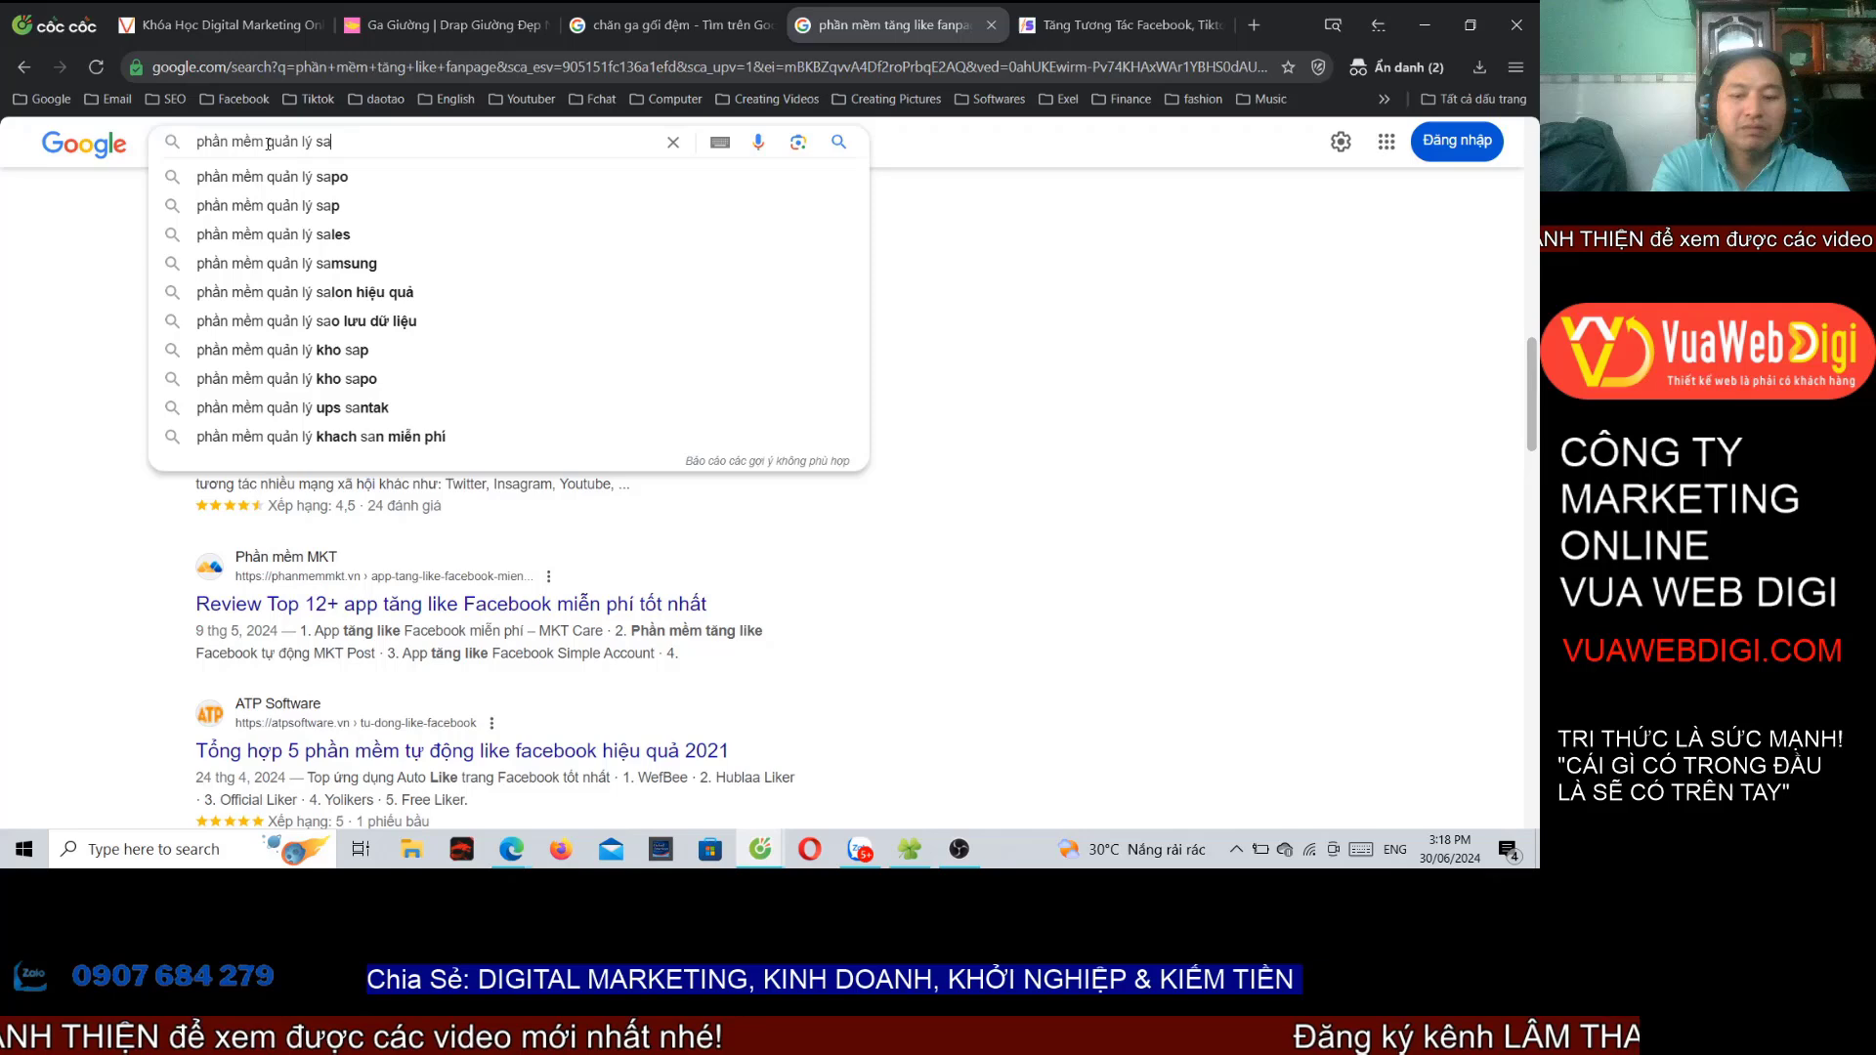
{"action": "key", "text": "BackSpace"}
{"action": "type", "text": "pa"}
{"action": "key", "text": "Return"}
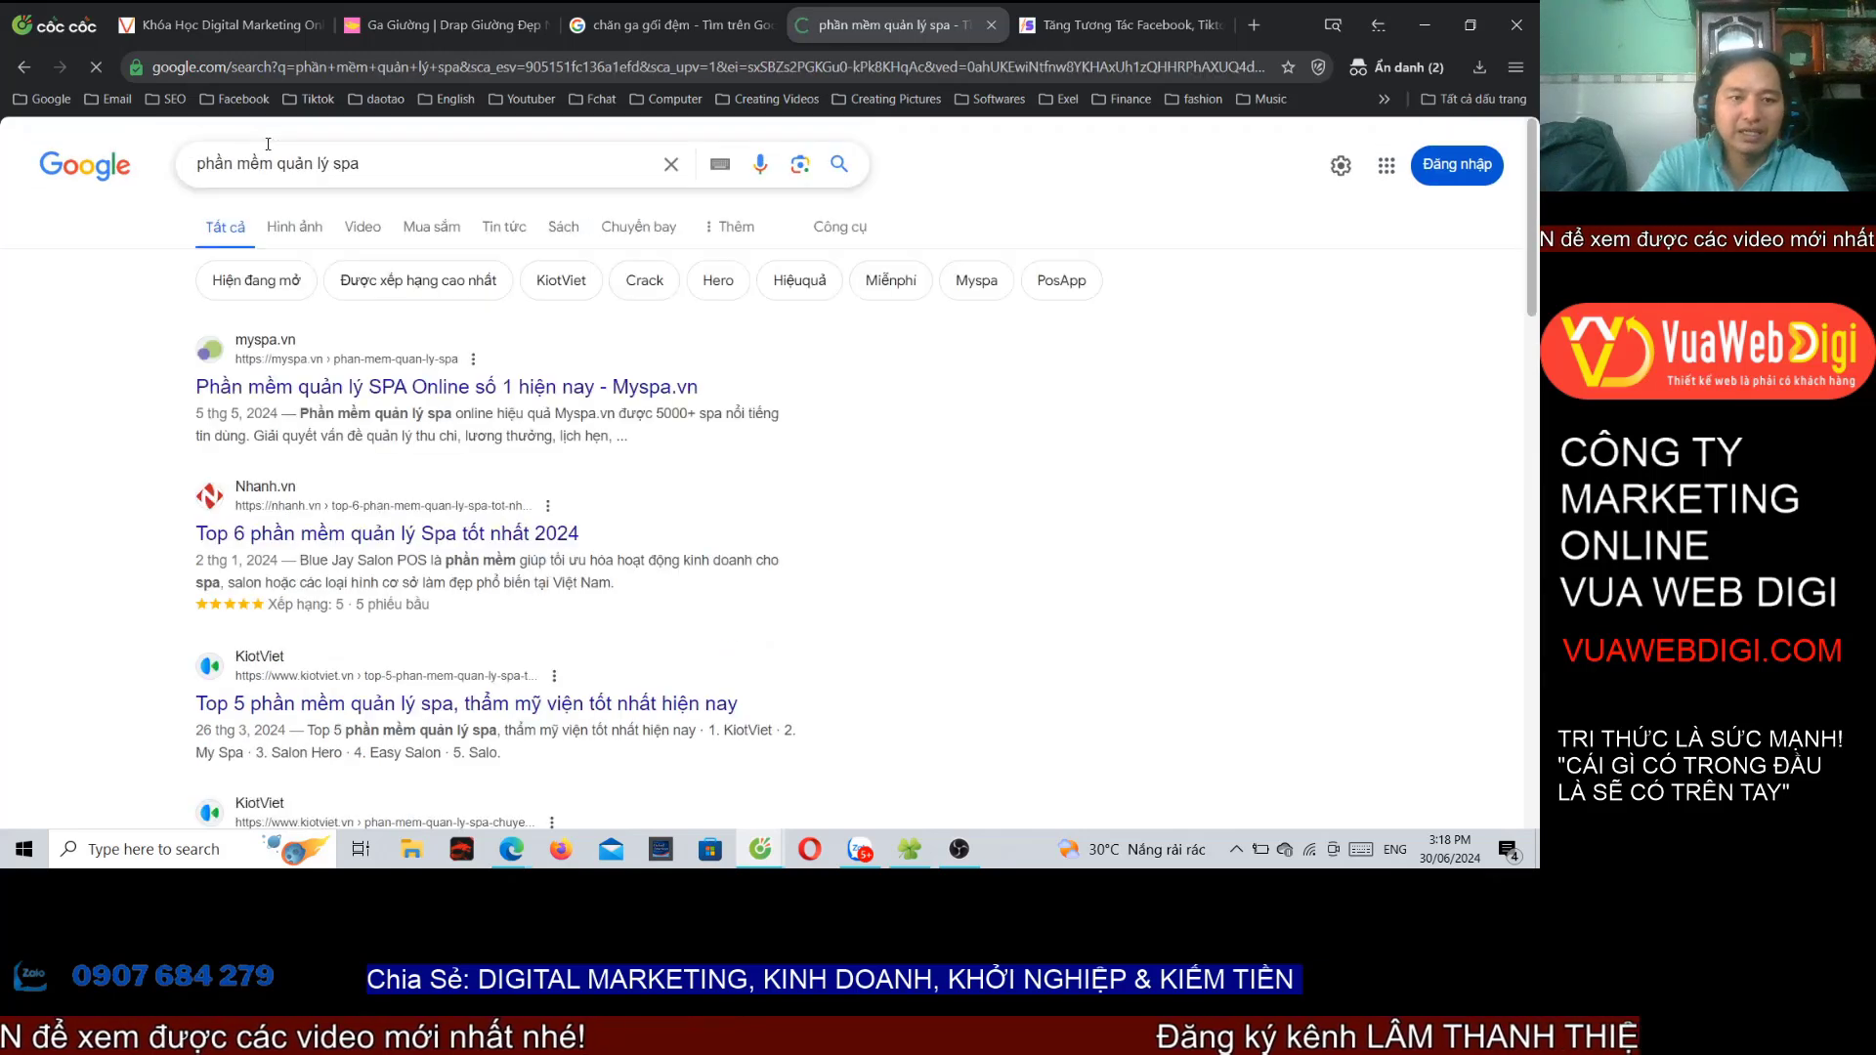
Step: Scroll the results to locate Vua Web Digi's rated Sagopos spa software listing
{"action": "left_click_drag", "start_coordinate": [387, 159], "coordinate": [215, 163]}
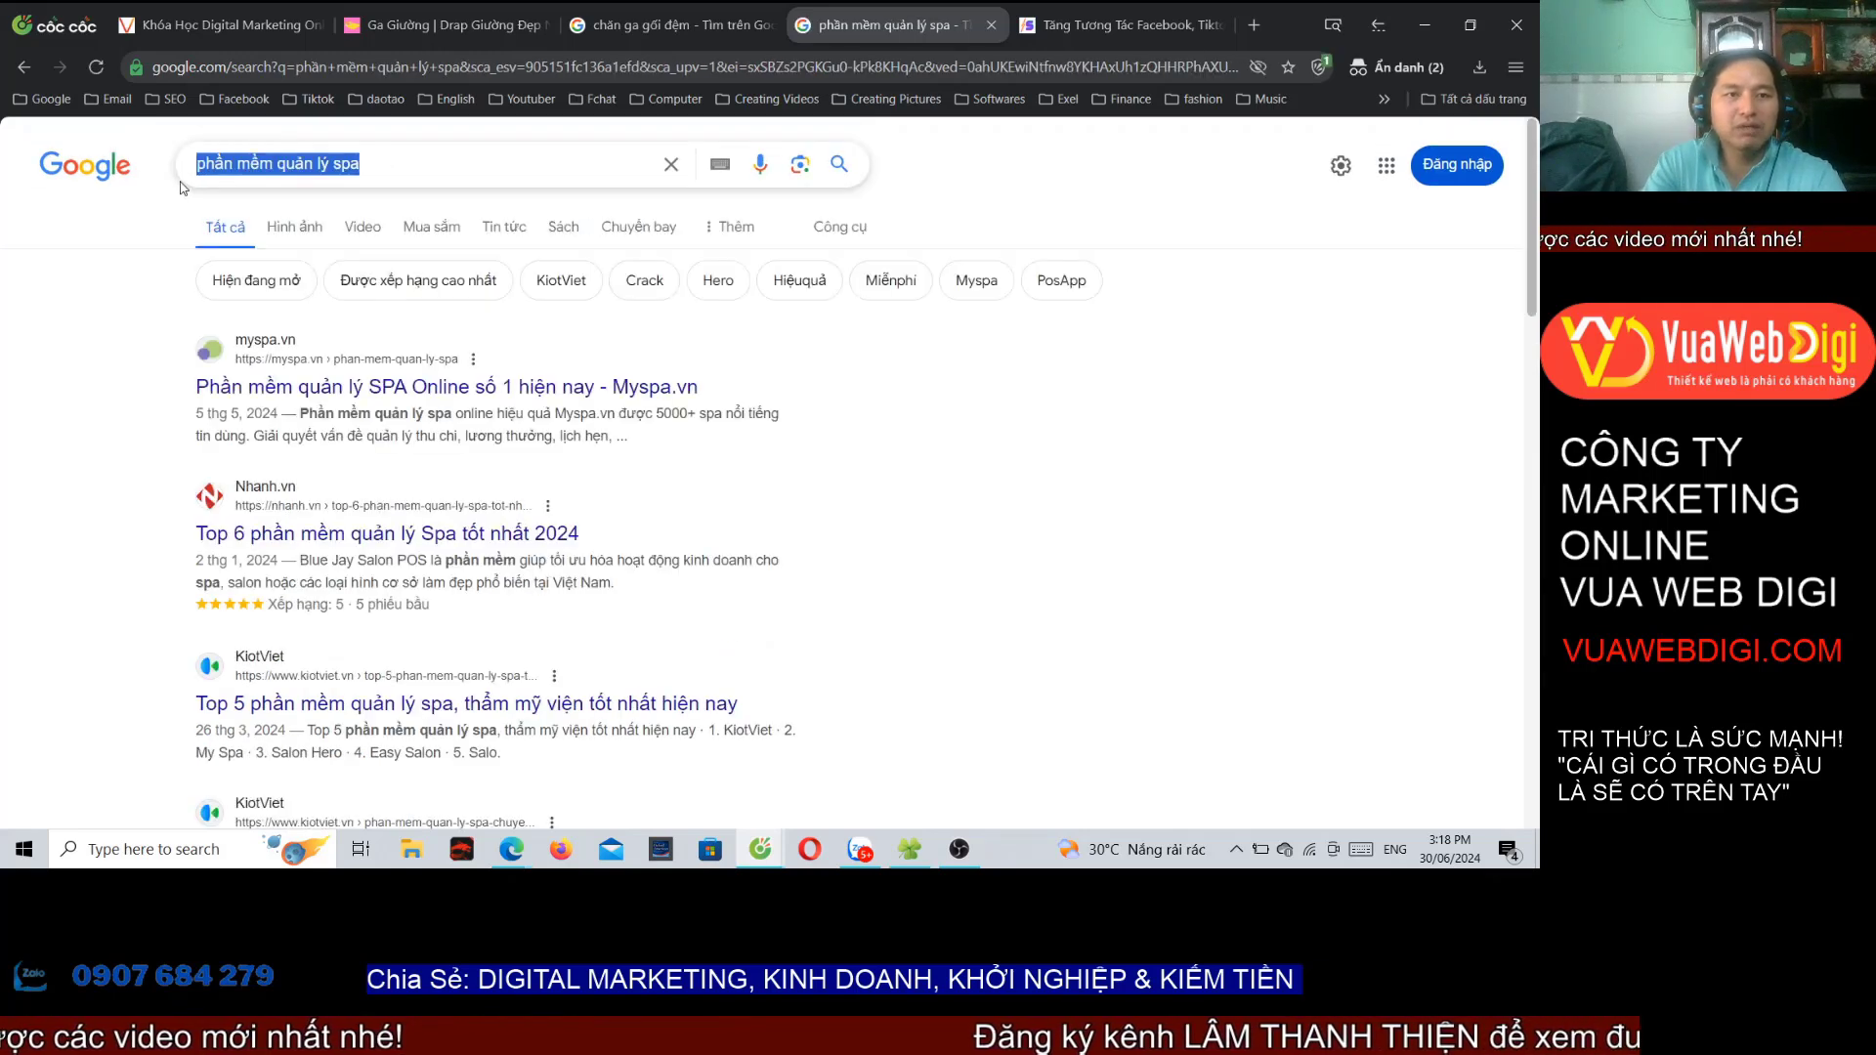
{"action": "left_click", "coordinate": [138, 302]}
{"action": "scroll", "coordinate": [270, 468], "scroll_direction": "down", "scroll_amount": 15}
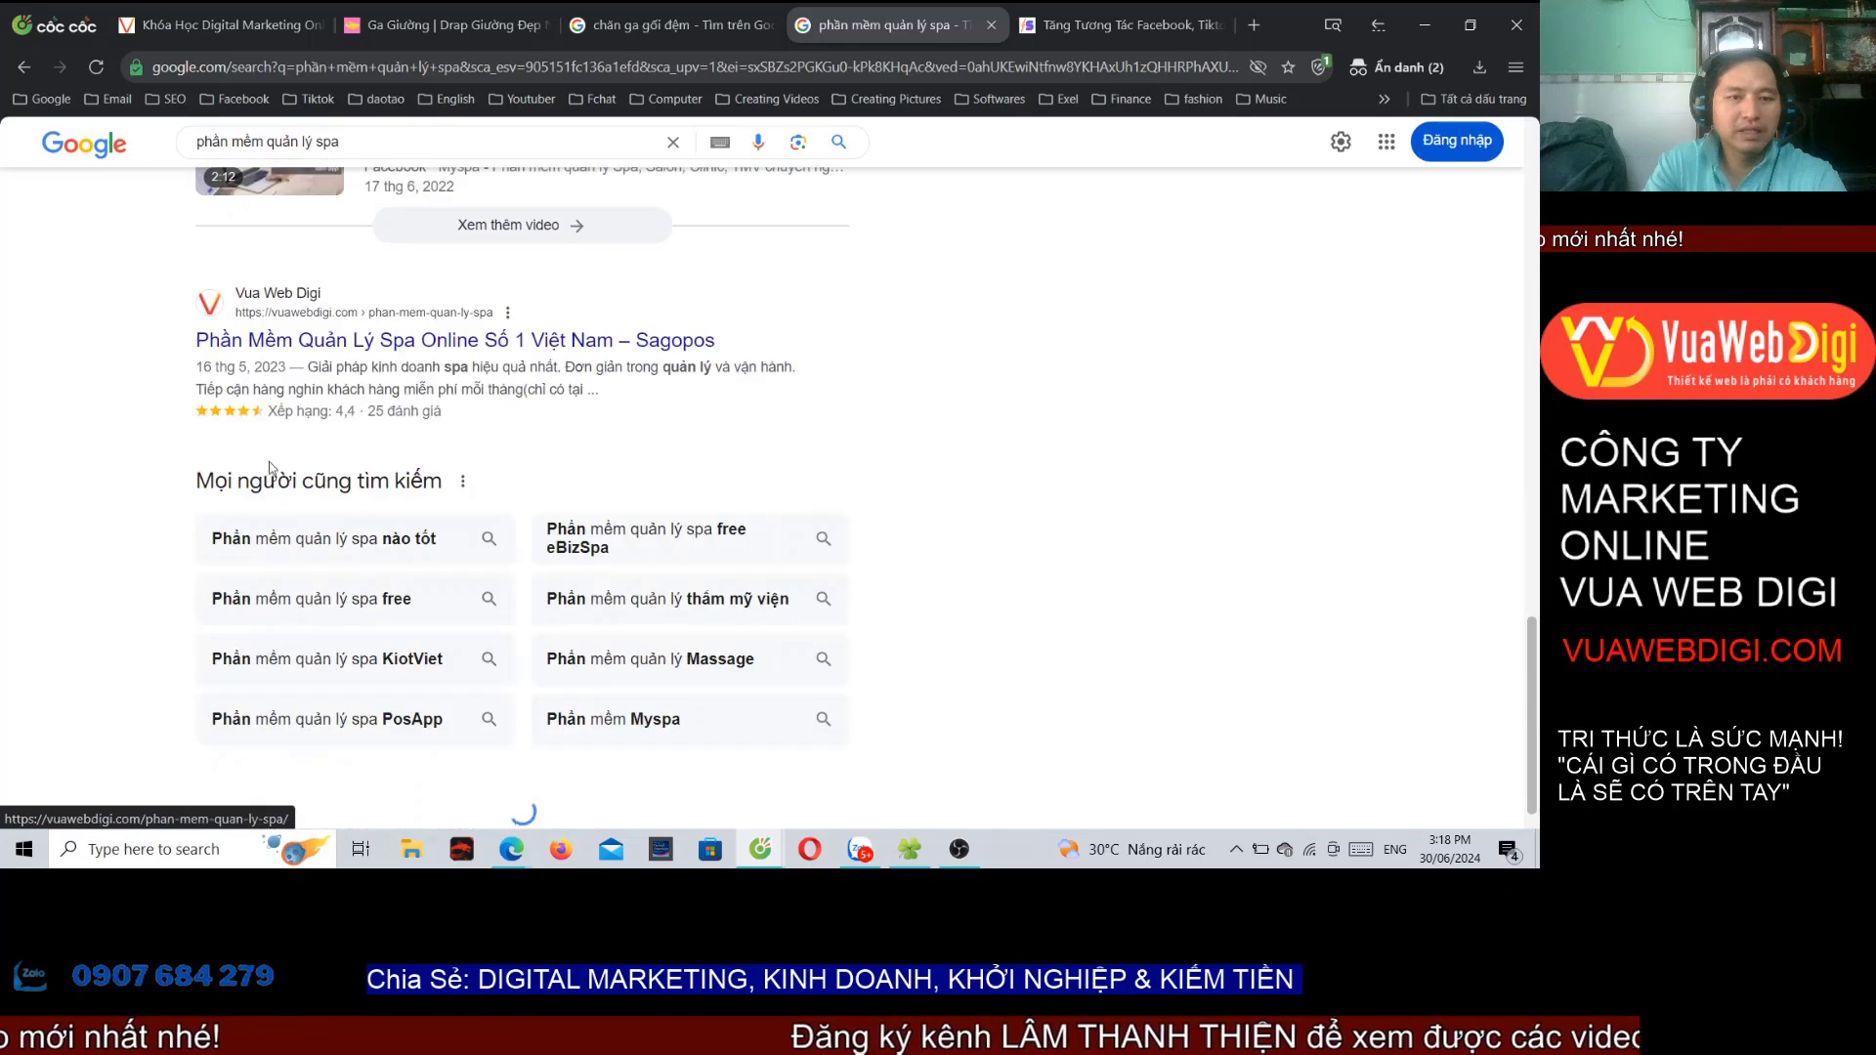
{"action": "scroll", "coordinate": [283, 430], "scroll_direction": "up", "scroll_amount": 15}
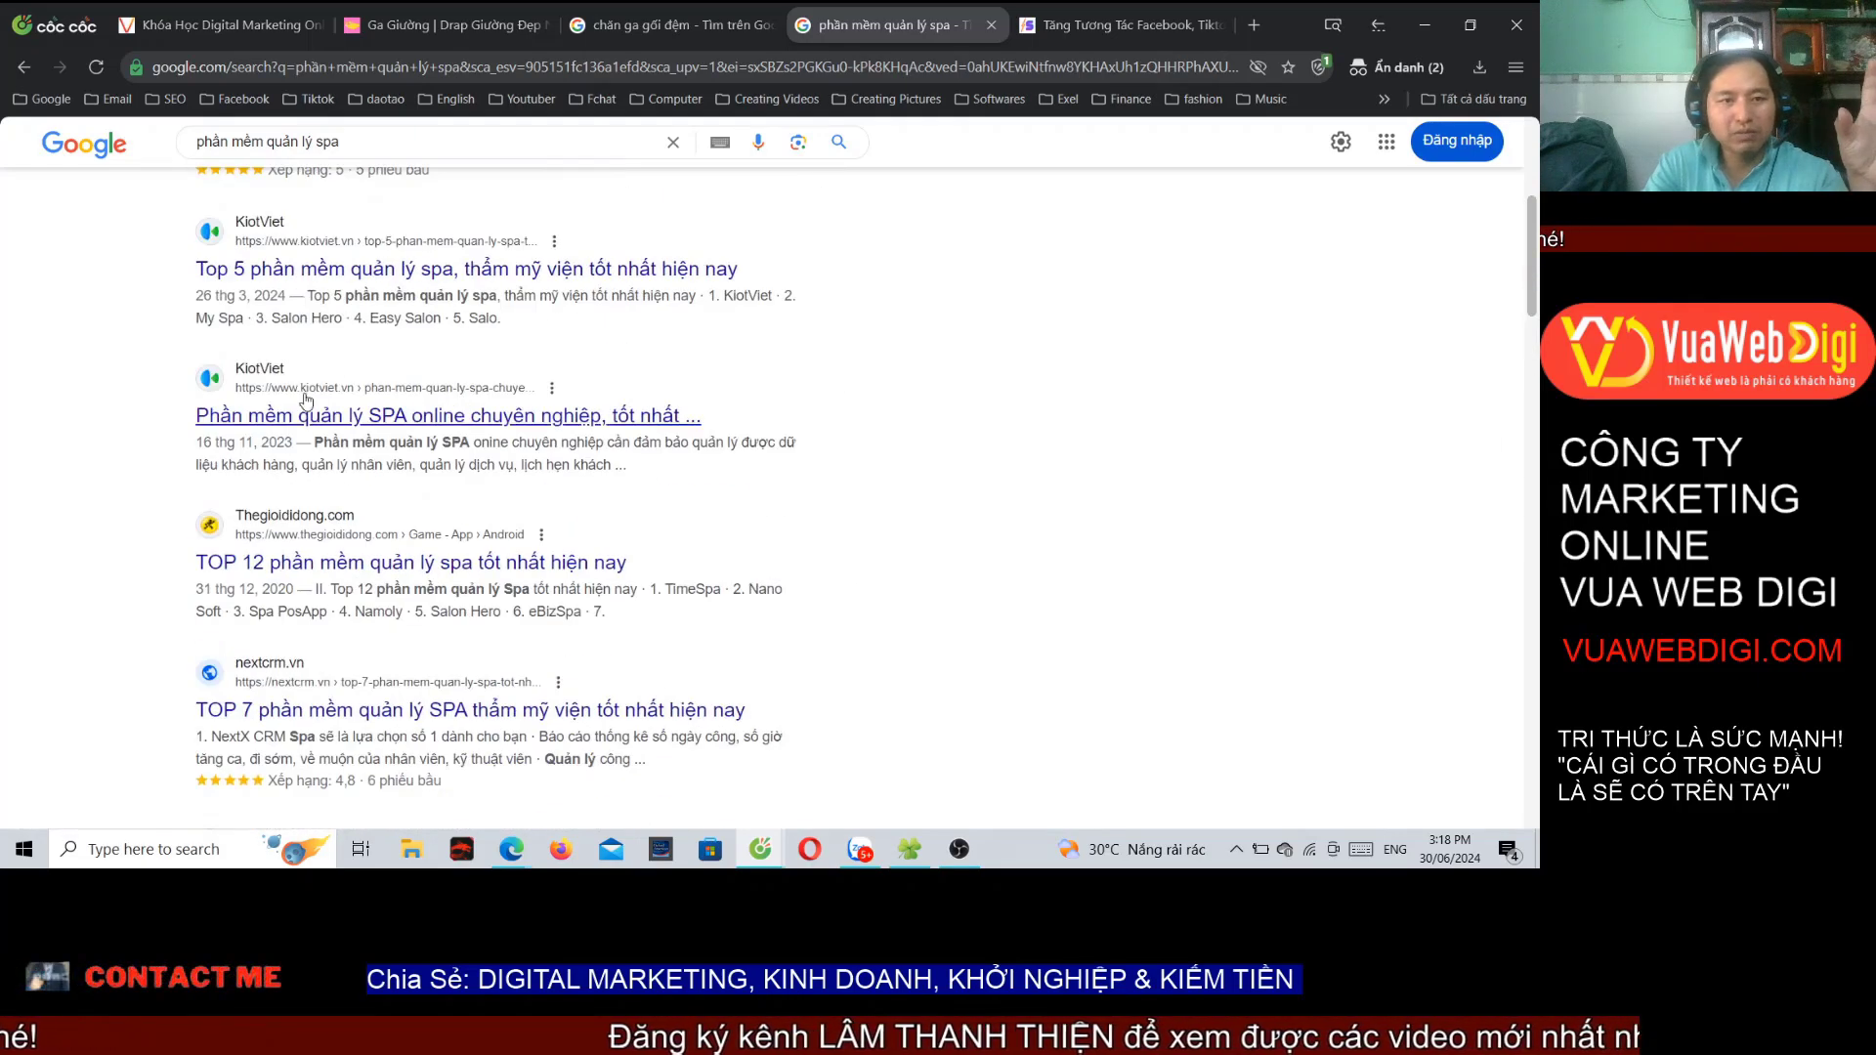
{"action": "scroll", "coordinate": [362, 367], "scroll_direction": "up", "scroll_amount": 5}
{"action": "scroll", "coordinate": [420, 411], "scroll_direction": "down", "scroll_amount": 10}
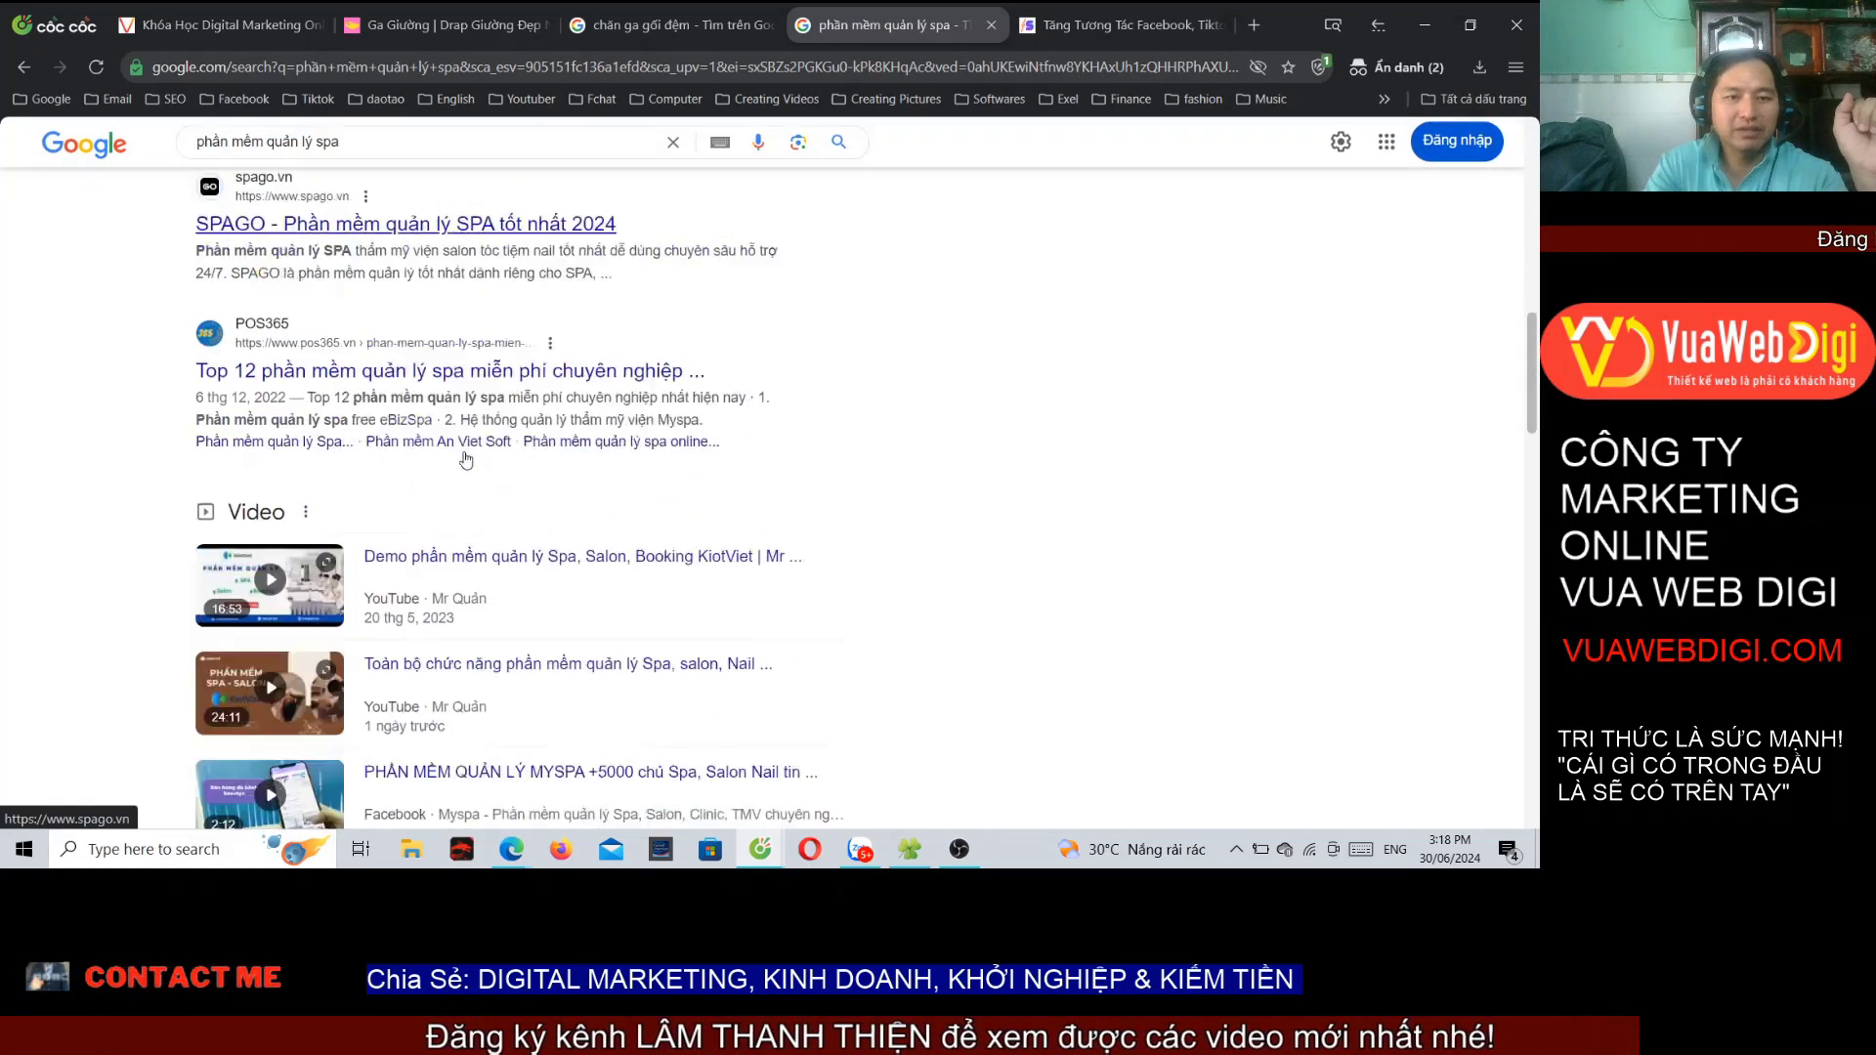
{"action": "scroll", "coordinate": [312, 465], "scroll_direction": "up", "scroll_amount": 5}
Step: Open Vua Web Digi's 'Phần Mềm Quản Lý Spa Online Số 1 Việt Nam – Sagopos' page and review its heading
{"action": "left_click", "coordinate": [328, 339]}
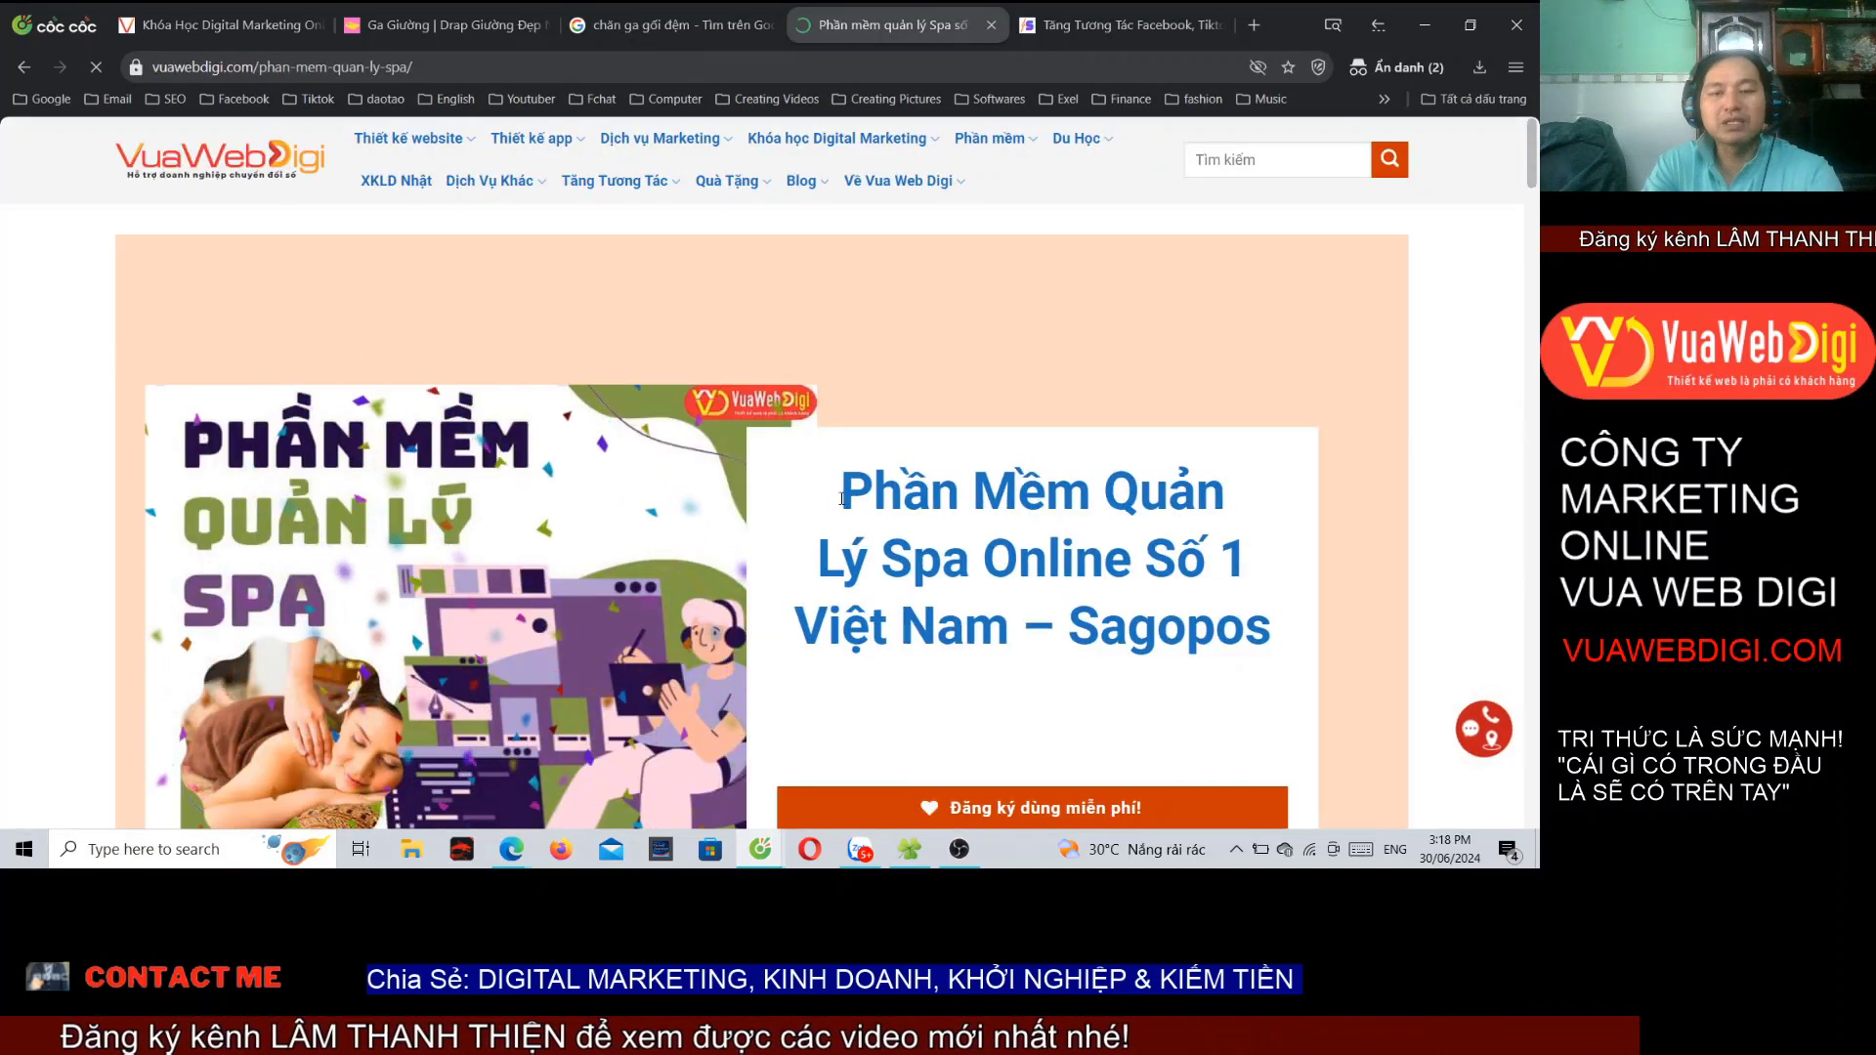
{"action": "left_click_drag", "start_coordinate": [849, 454], "coordinate": [1074, 636]}
{"action": "left_click_drag", "start_coordinate": [796, 630], "coordinate": [1158, 633]}
{"action": "scroll", "coordinate": [1157, 633], "scroll_direction": "down", "scroll_amount": 4}
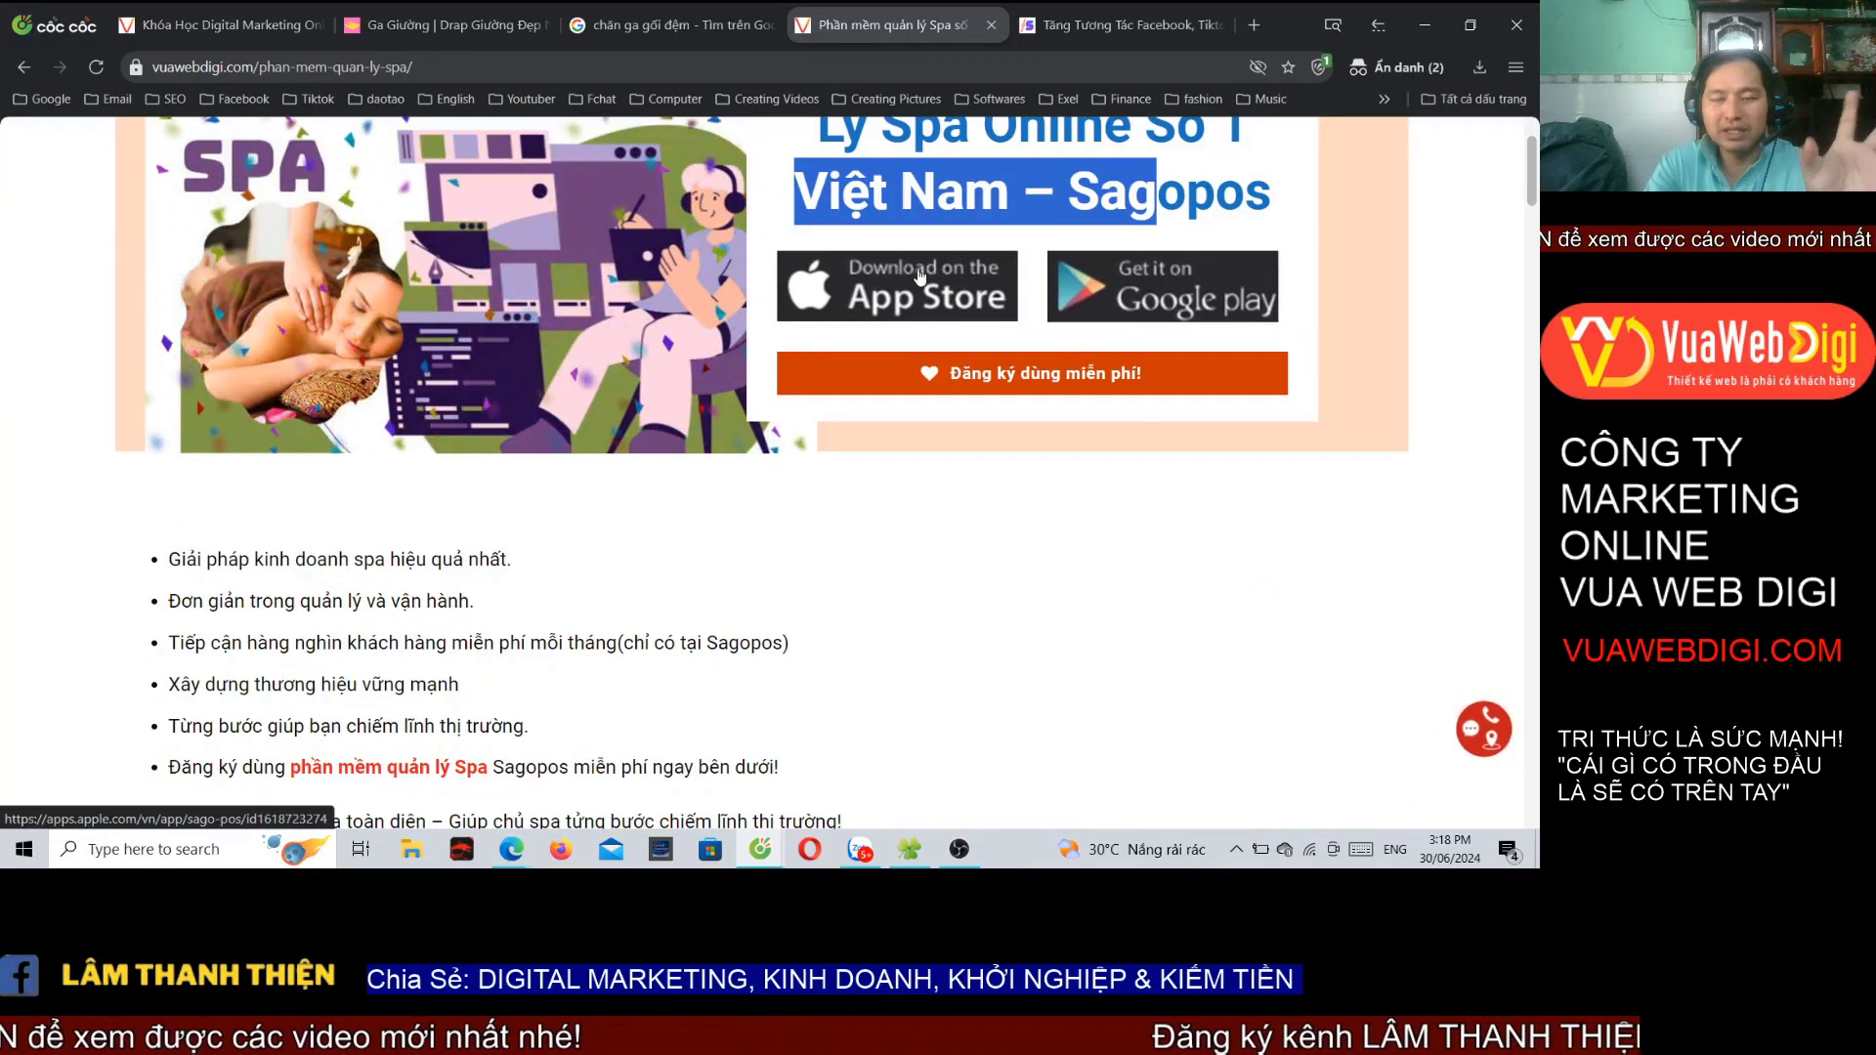
{"action": "scroll", "coordinate": [455, 450], "scroll_direction": "down", "scroll_amount": 10}
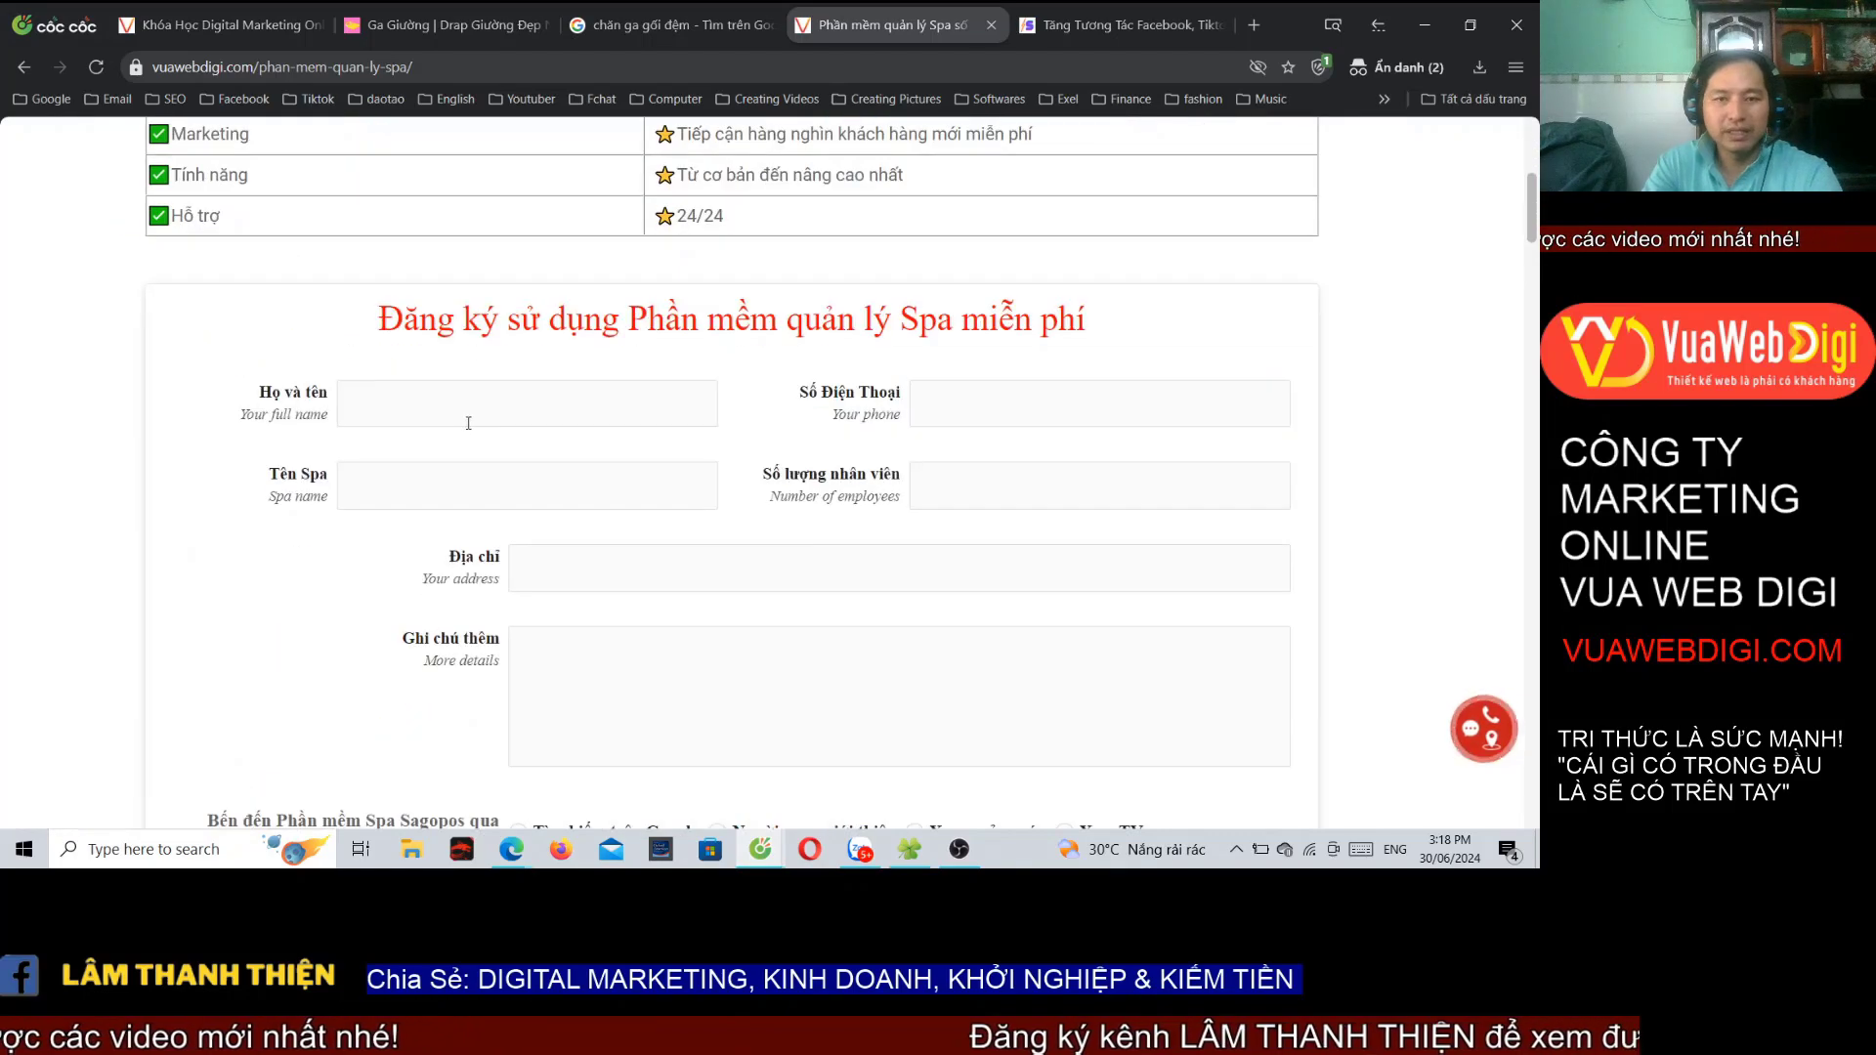
{"action": "scroll", "coordinate": [882, 536], "scroll_direction": "up", "scroll_amount": 15}
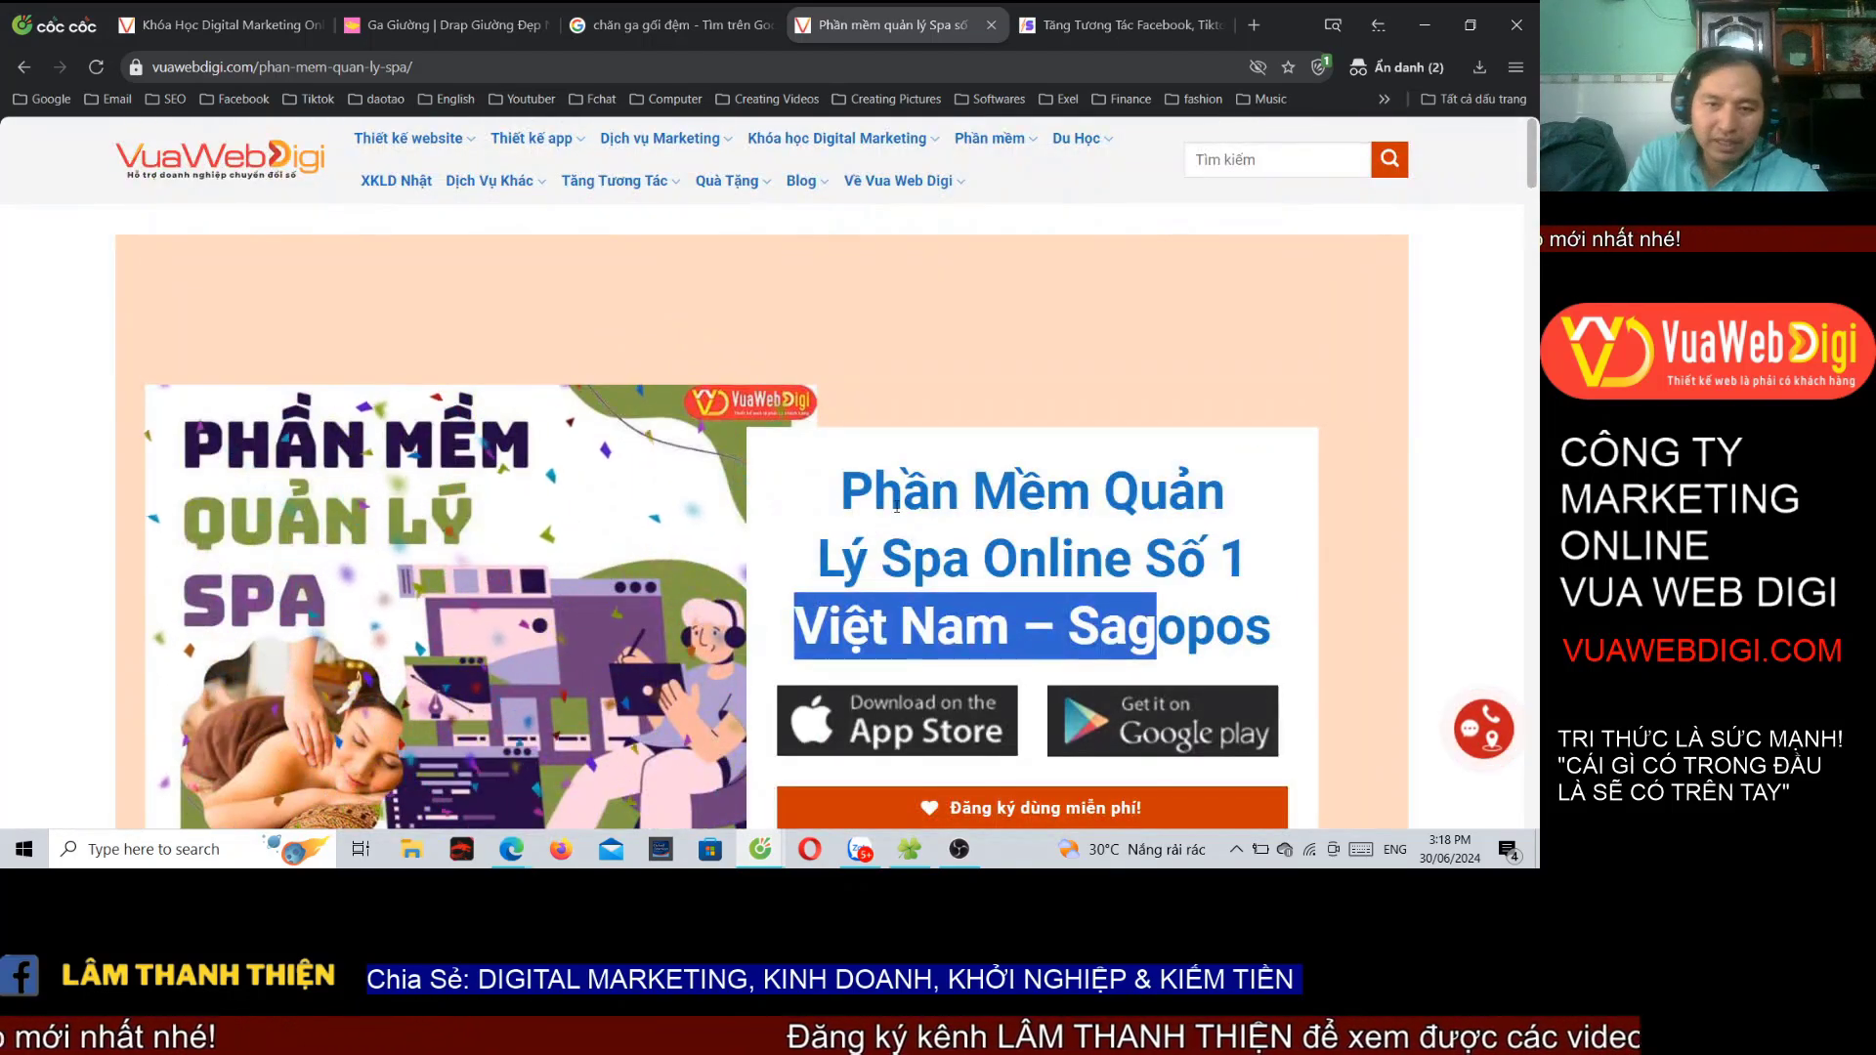
{"action": "left_click_drag", "start_coordinate": [840, 488], "coordinate": [1244, 626]}
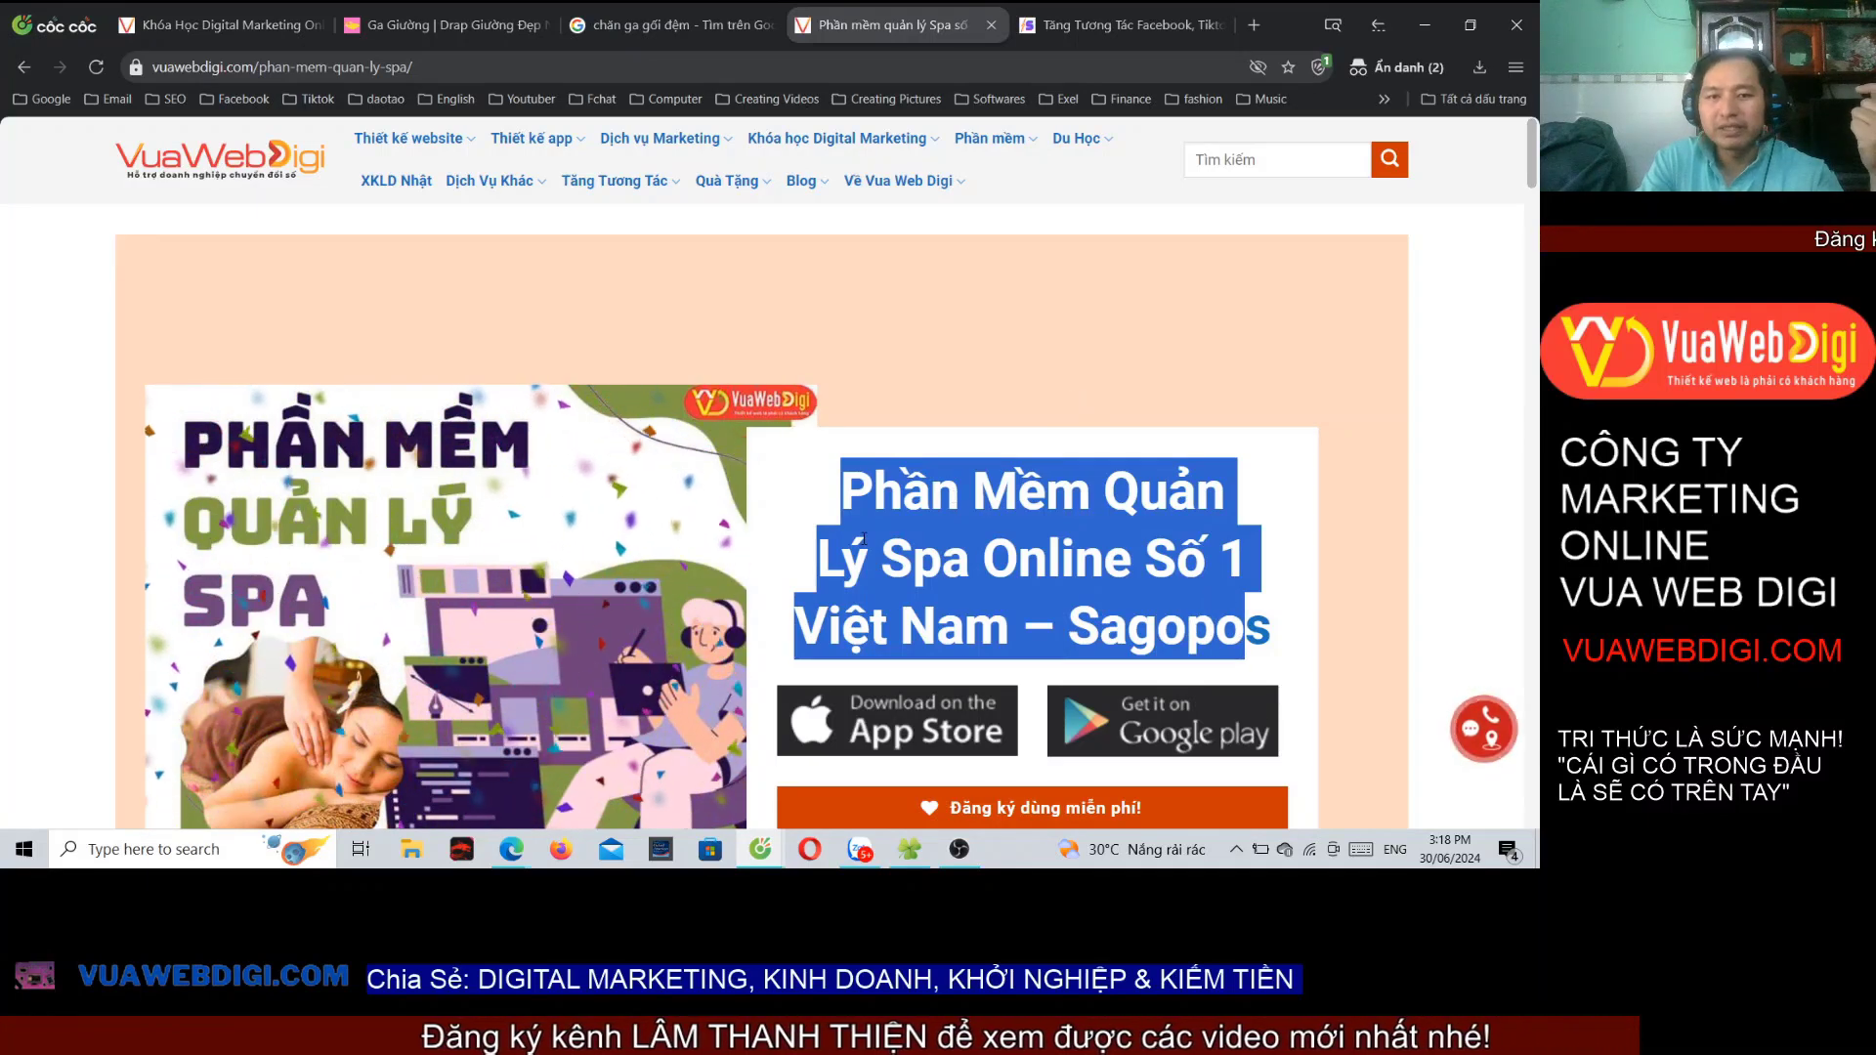
{"action": "left_click", "coordinate": [888, 409]}
{"action": "scroll", "coordinate": [887, 408], "scroll_direction": "down", "scroll_amount": 5}
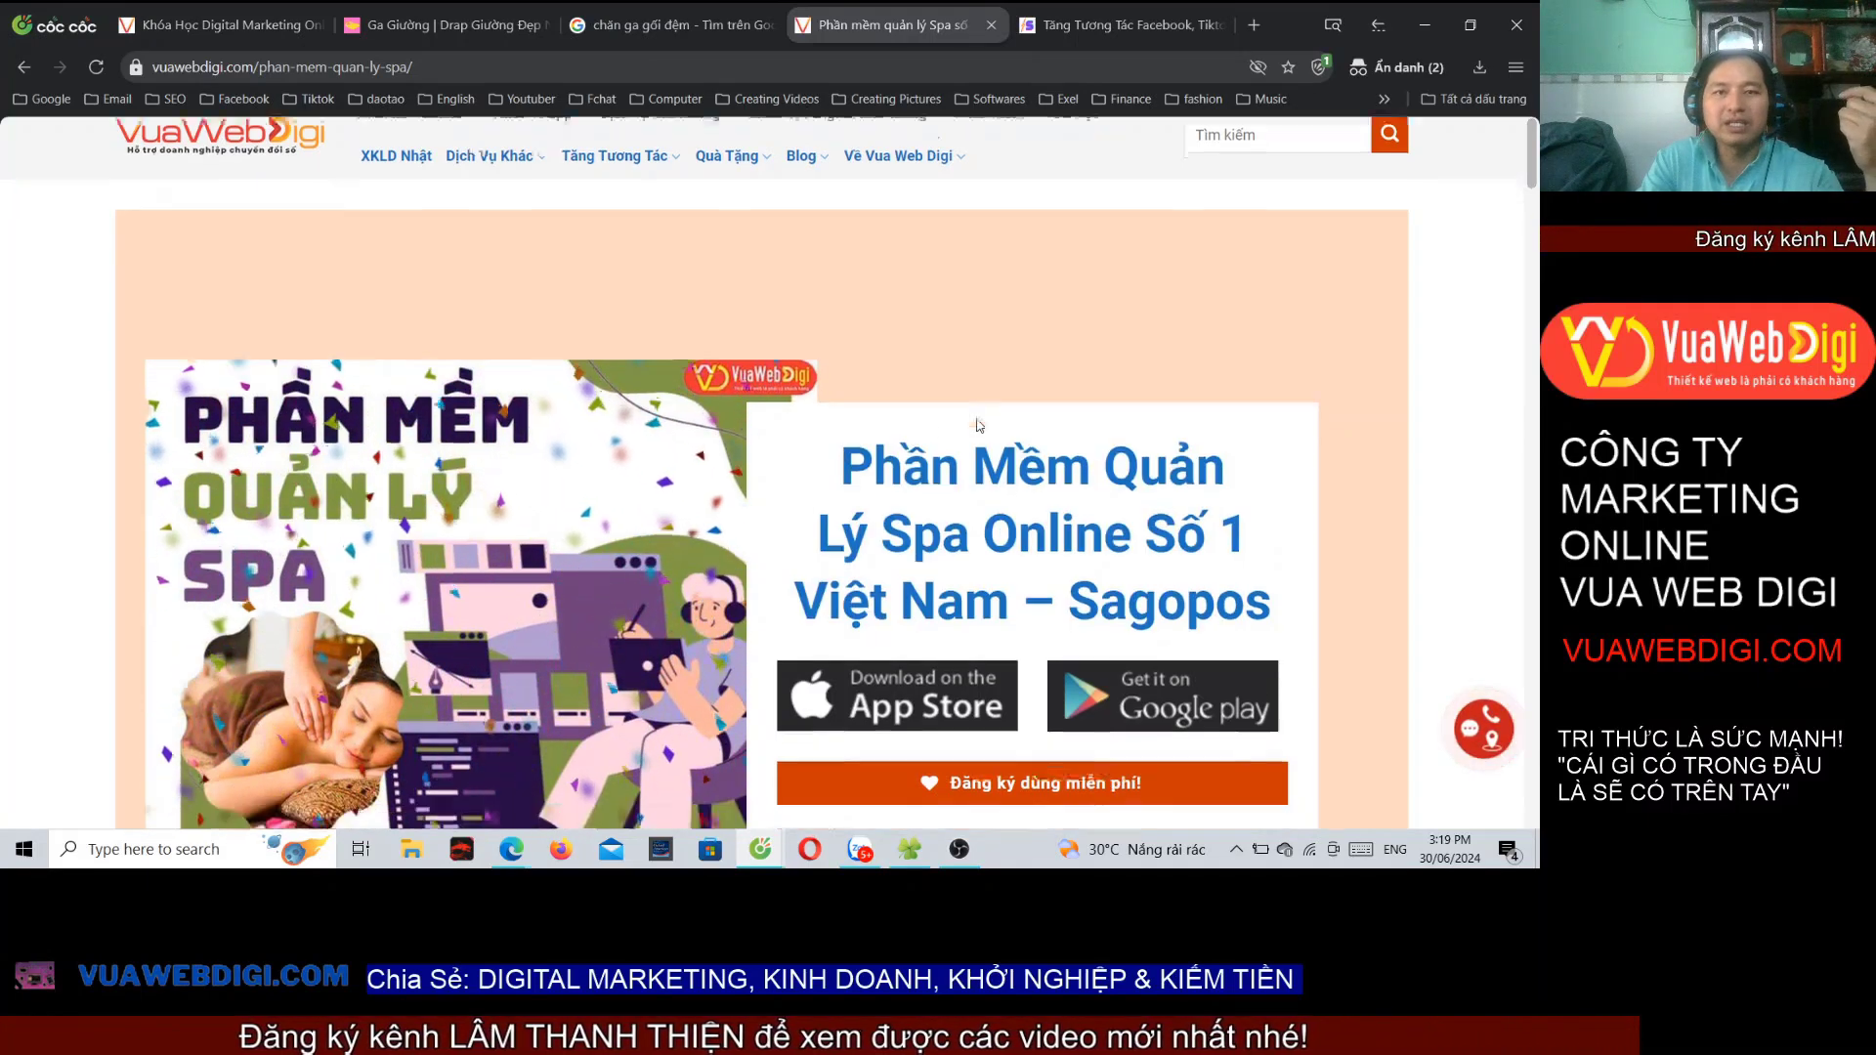
Step: Compare the spa software page with the chăn ga gối đệm results tab
{"action": "left_click", "coordinate": [684, 27]}
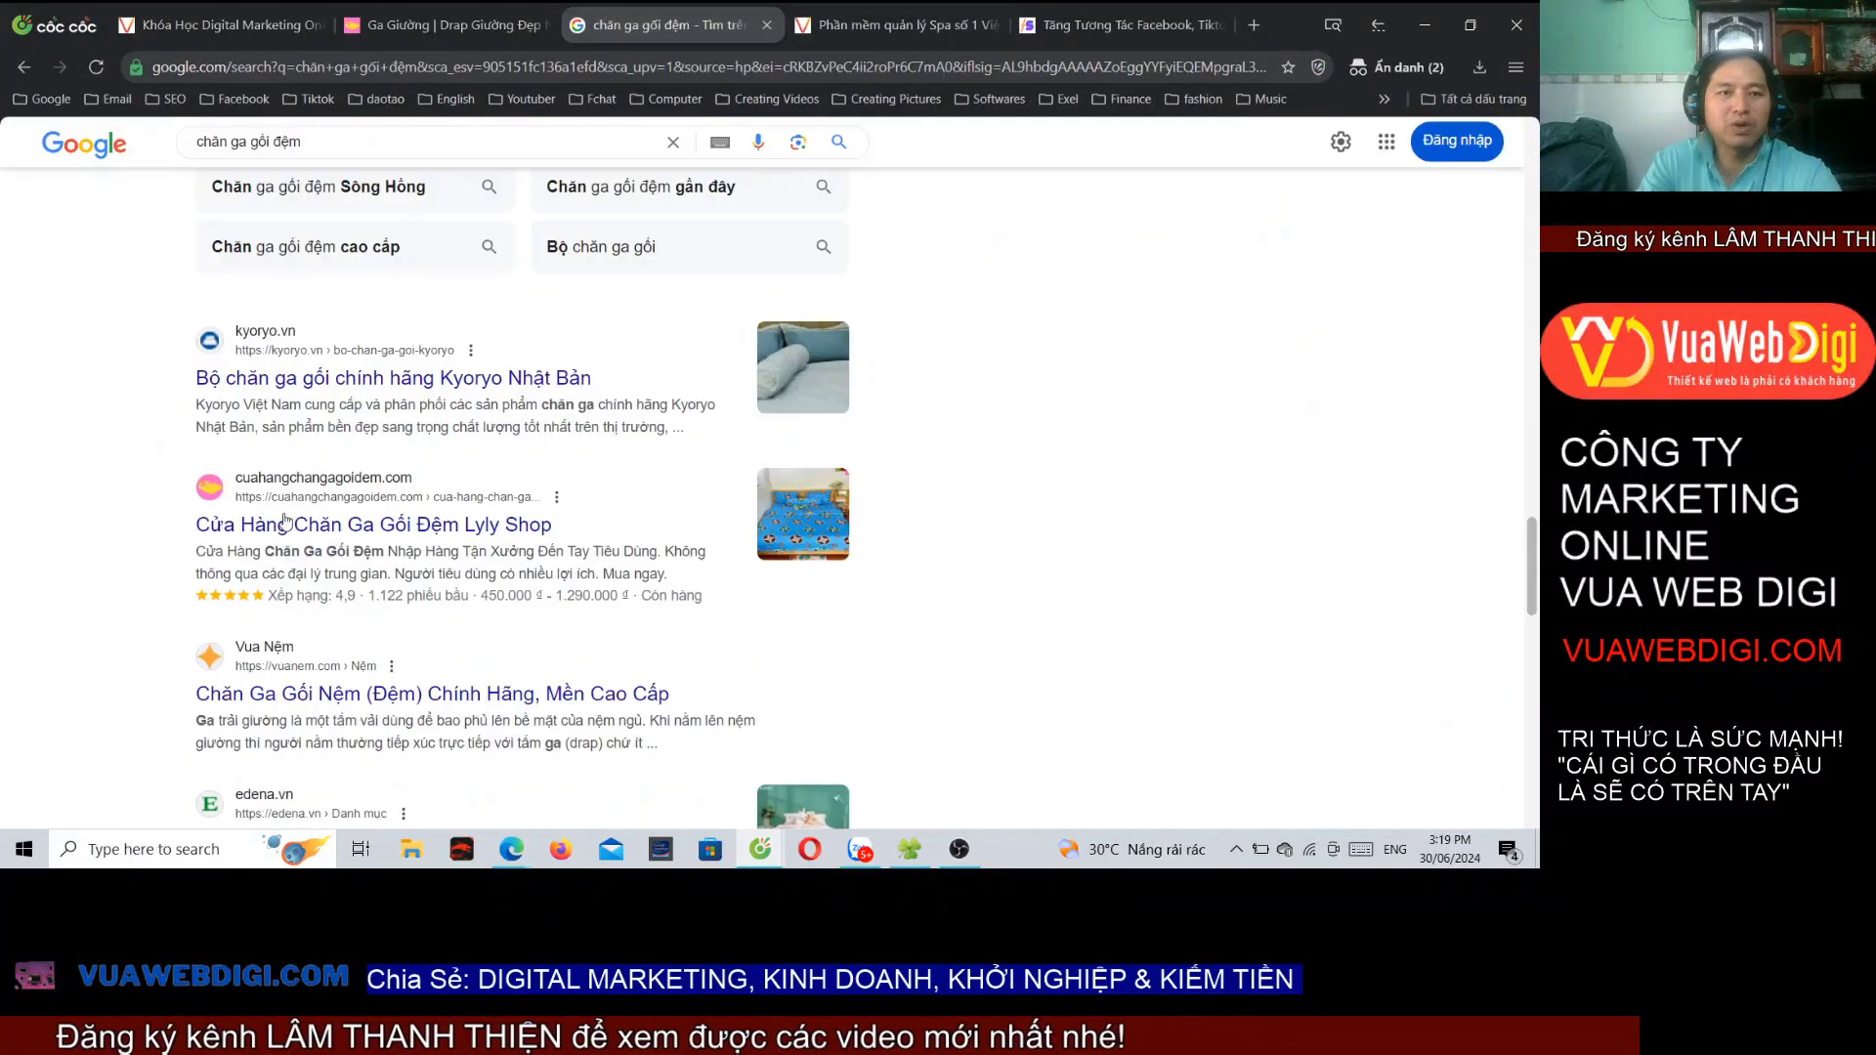
{"action": "left_click", "coordinate": [894, 25]}
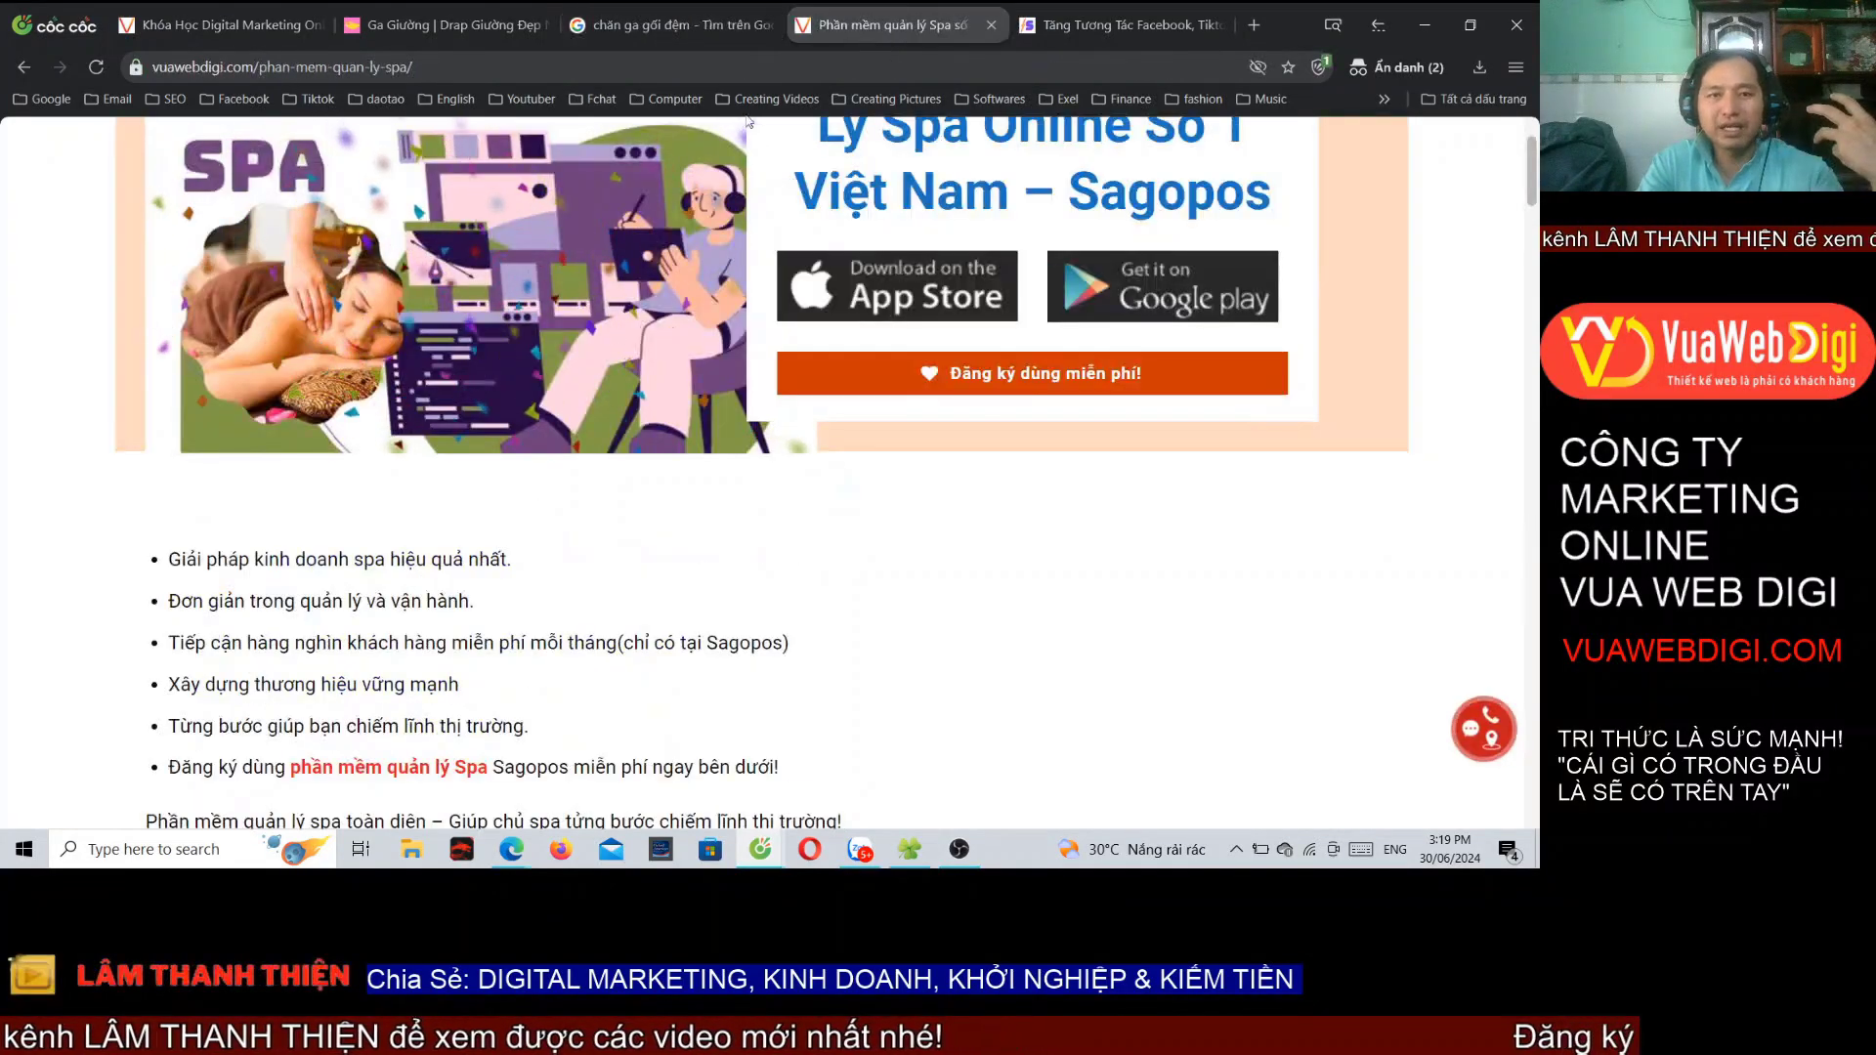
{"action": "scroll", "coordinate": [670, 259], "scroll_direction": "up", "scroll_amount": 5}
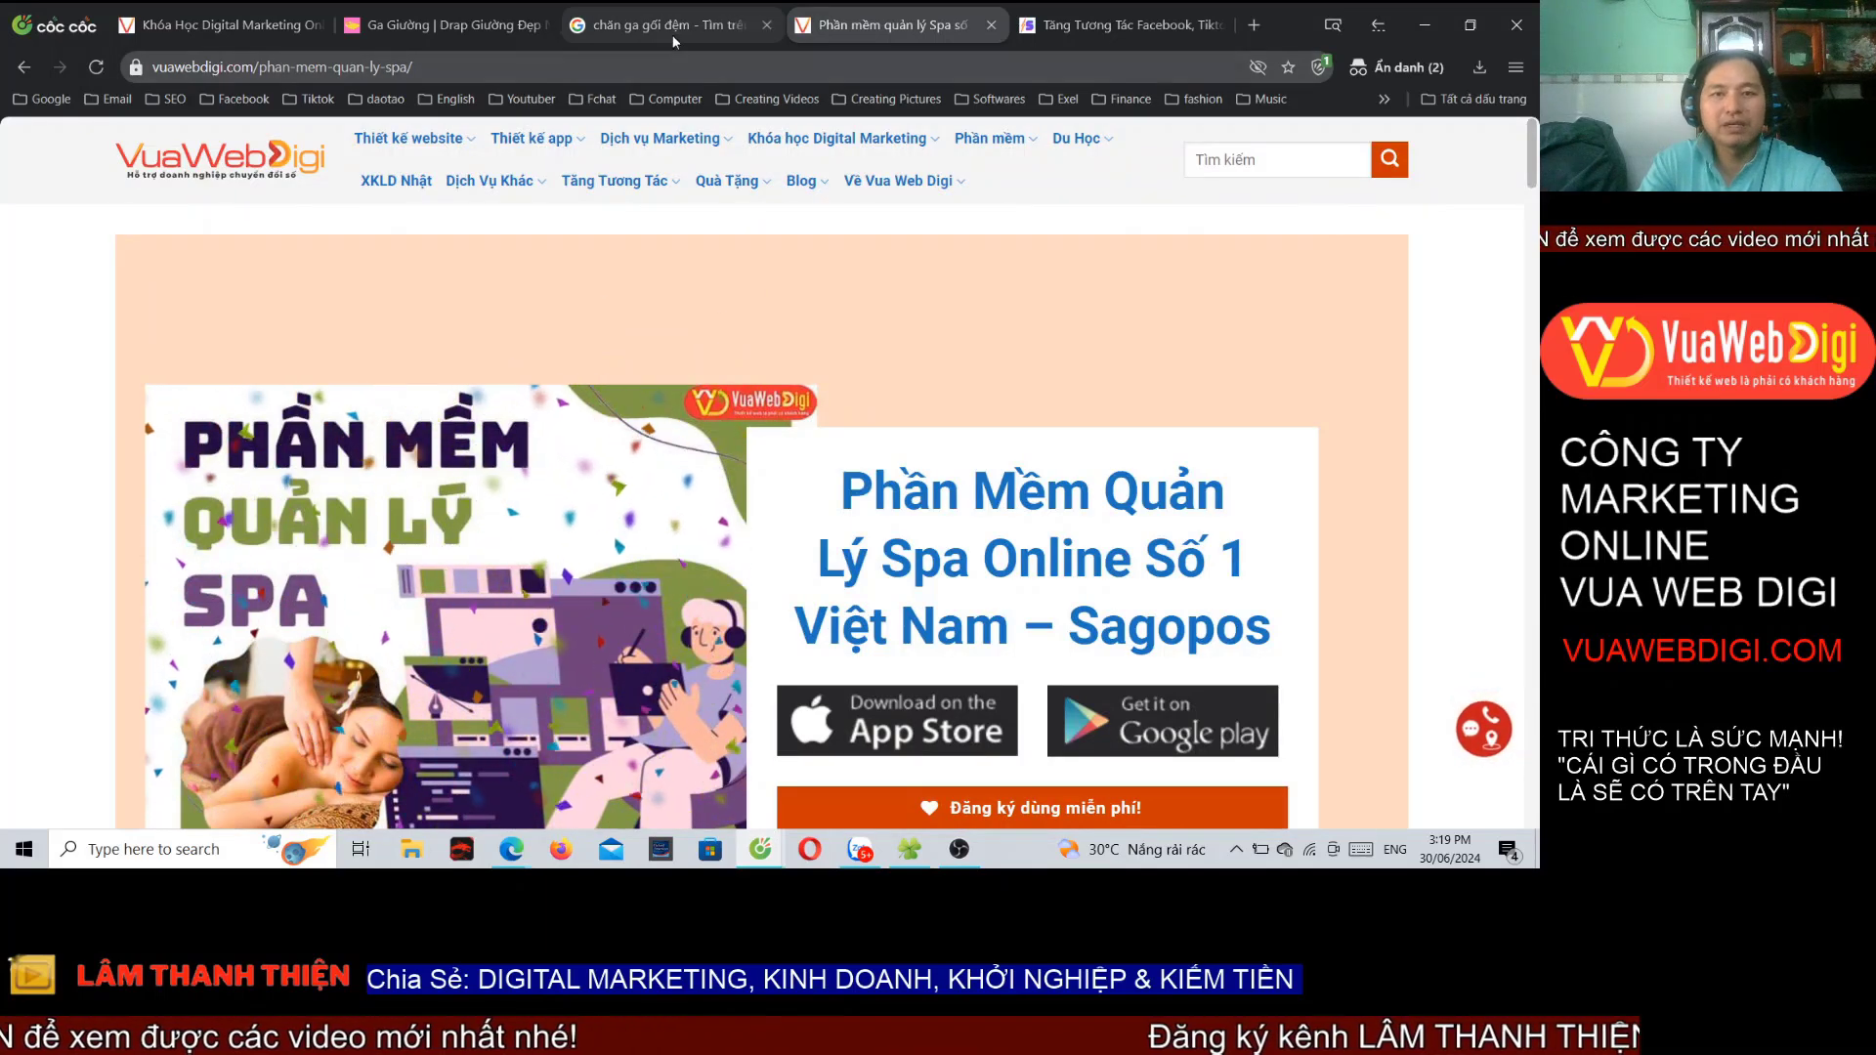
{"action": "scroll", "coordinate": [836, 456], "scroll_direction": "down", "scroll_amount": 5}
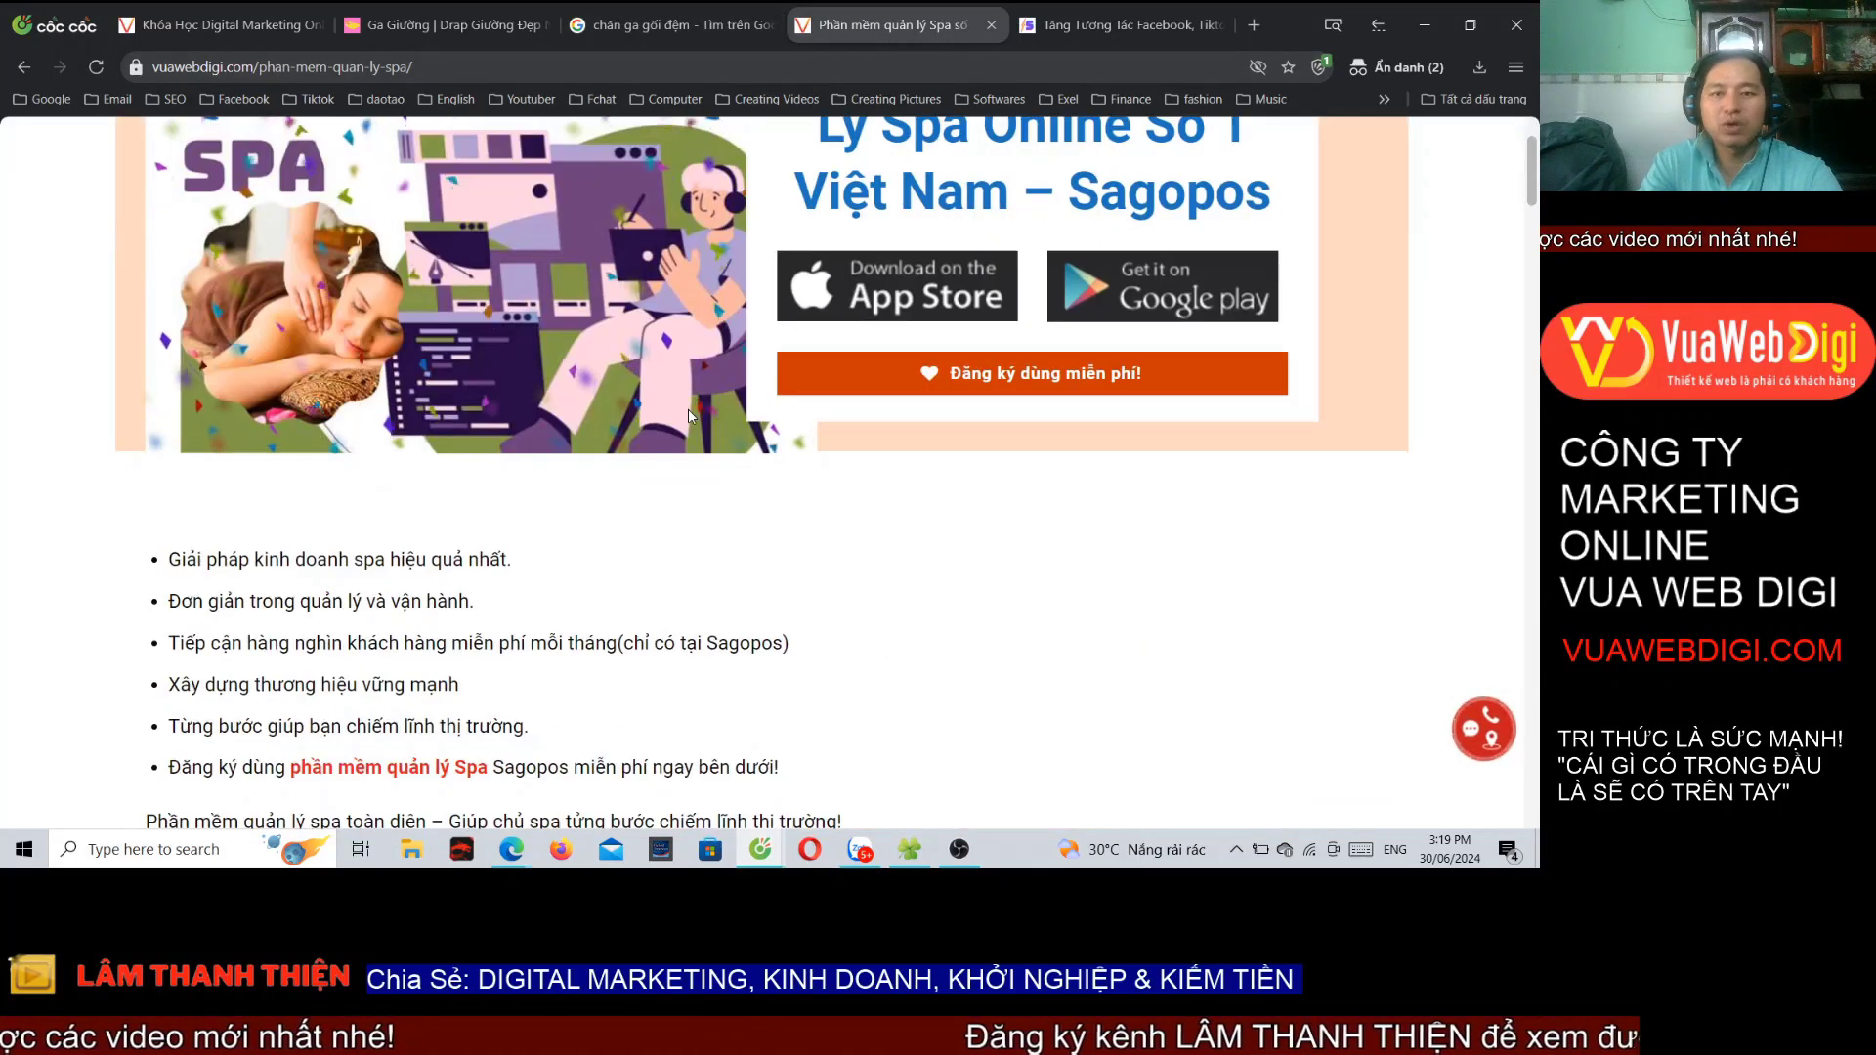
{"action": "scroll", "coordinate": [836, 456], "scroll_direction": "down", "scroll_amount": 5}
{"action": "scroll", "coordinate": [836, 456], "scroll_direction": "up", "scroll_amount": 15}
{"action": "left_click", "coordinate": [666, 29]}
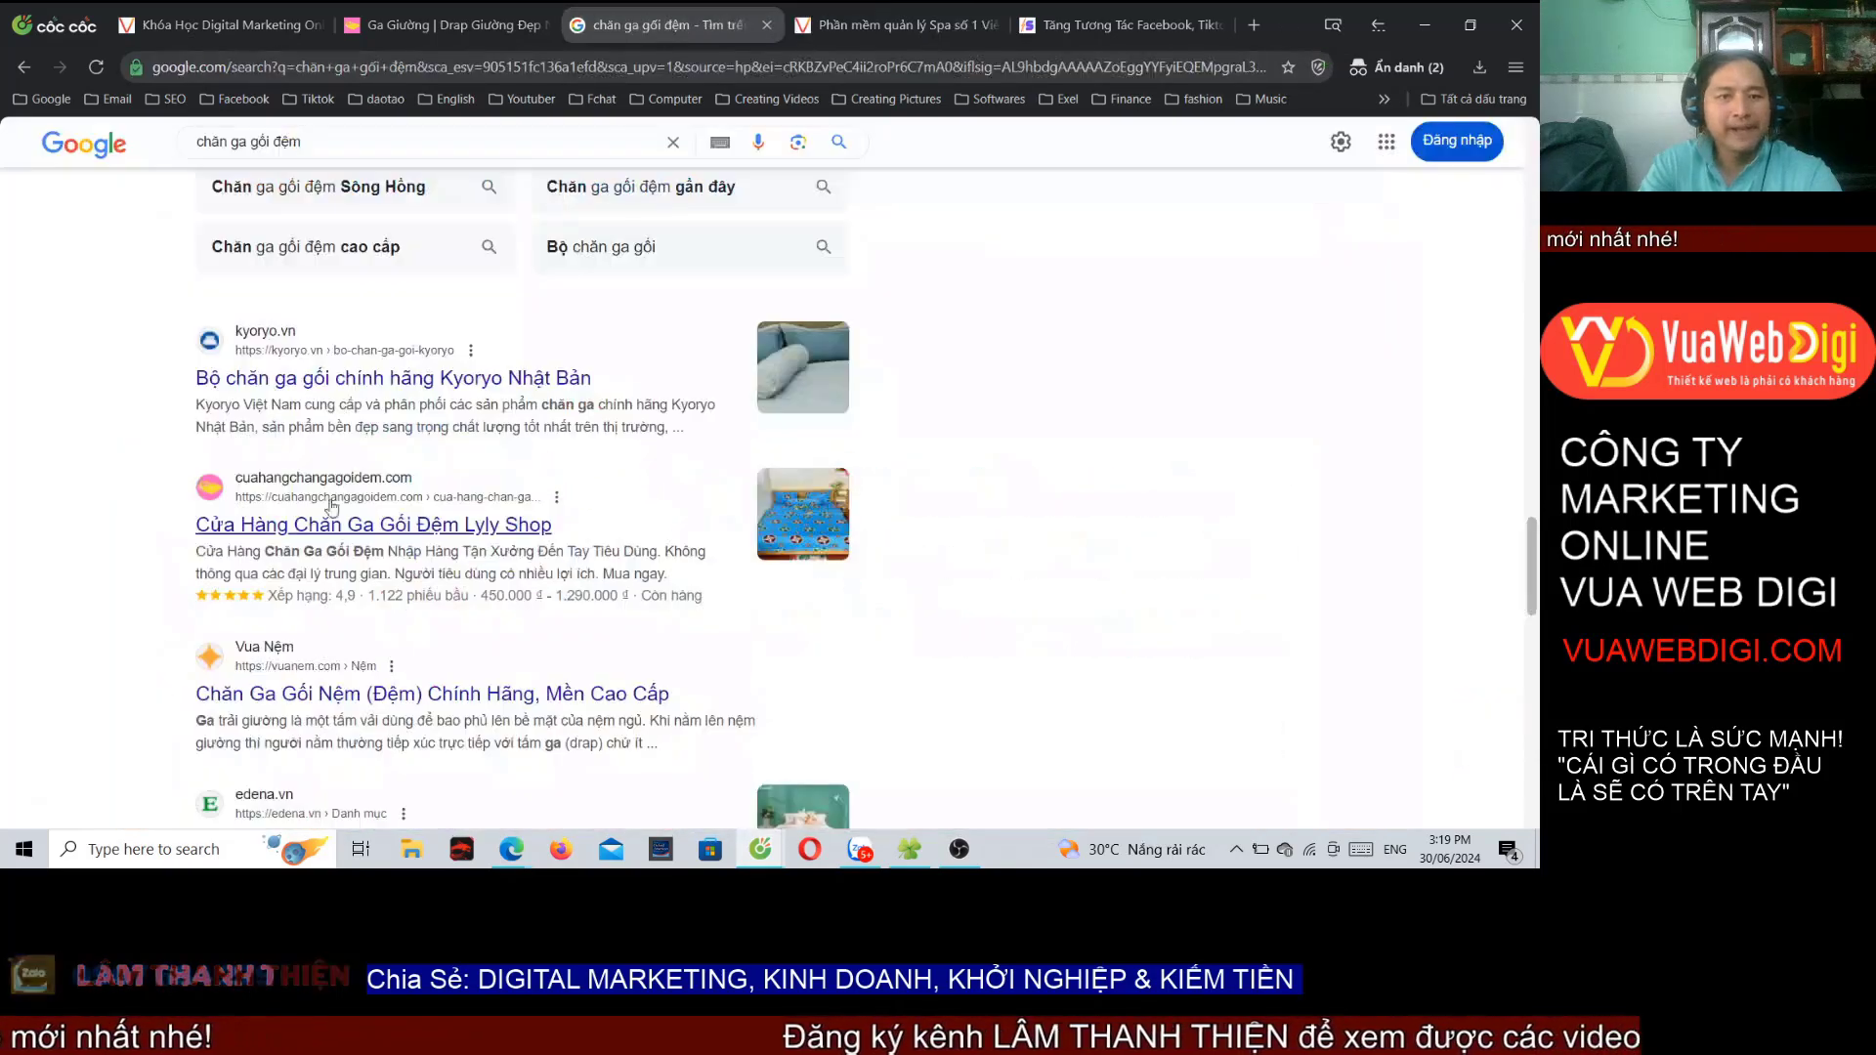
{"action": "scroll", "coordinate": [849, 412], "scroll_direction": "up", "scroll_amount": 10}
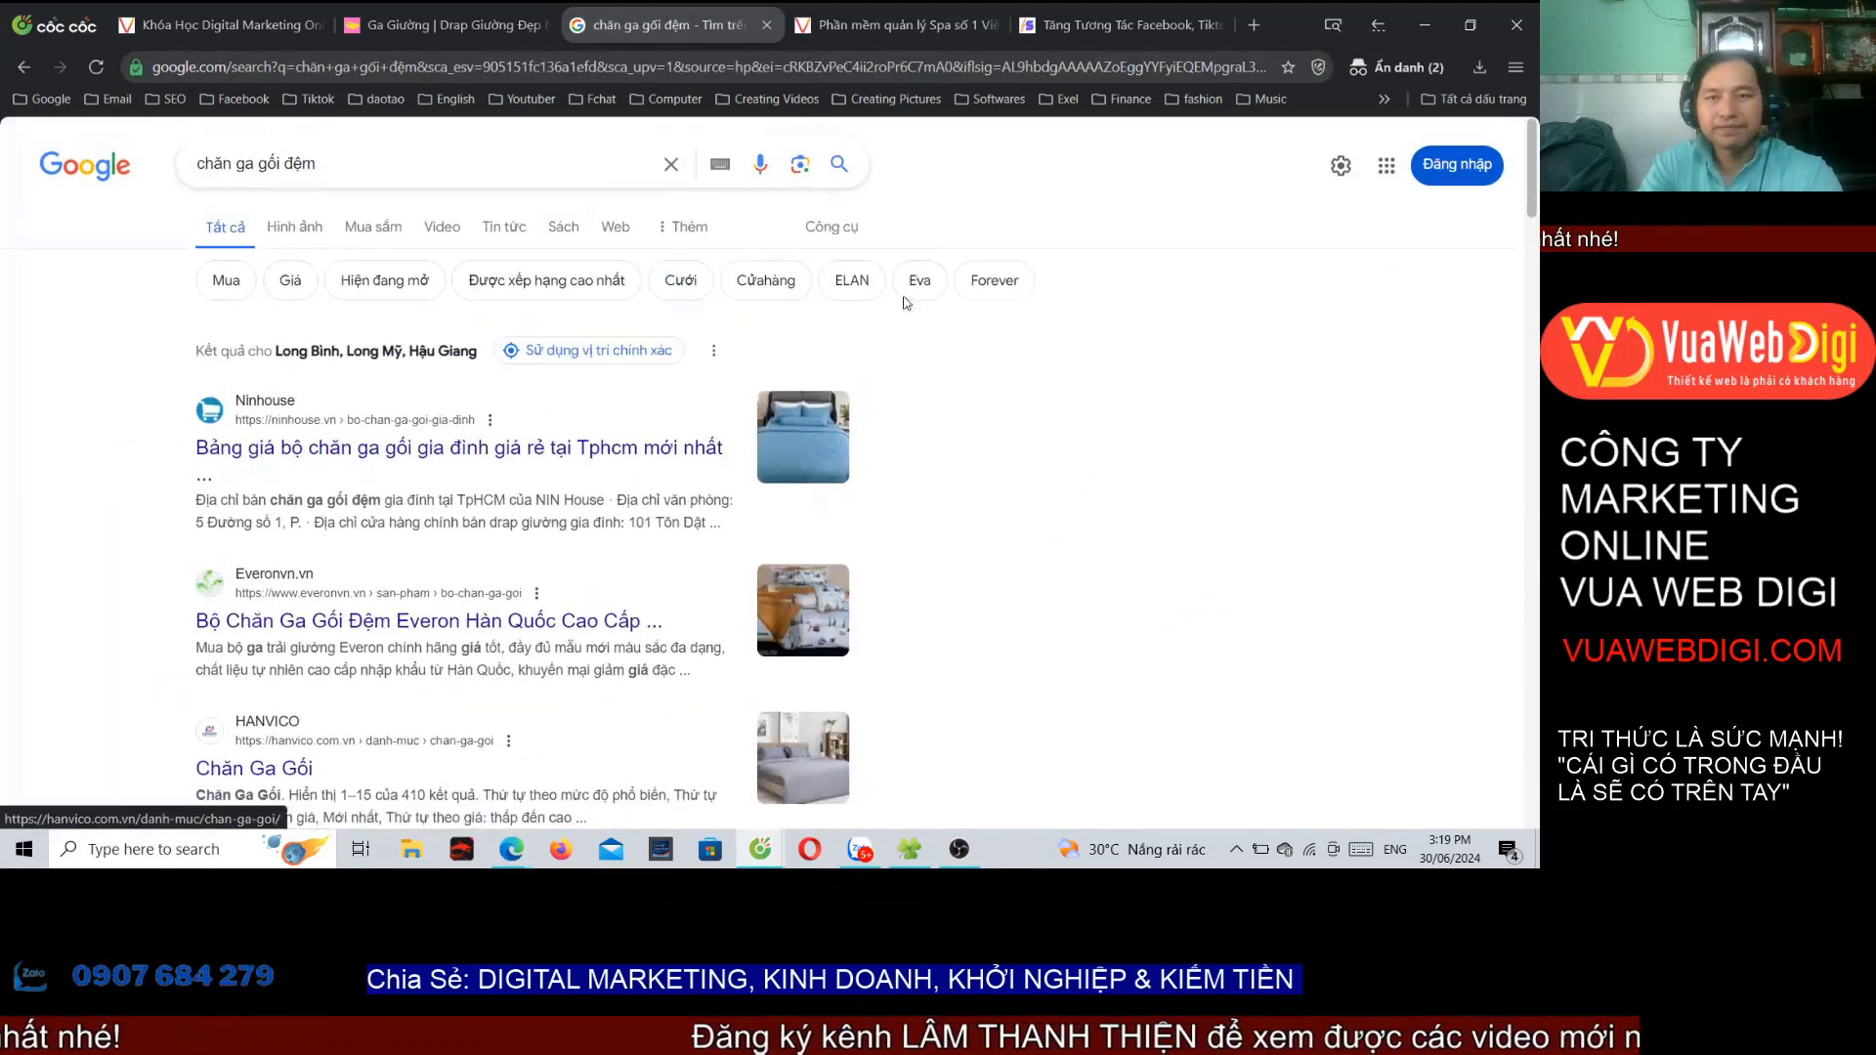
{"action": "left_click", "coordinate": [879, 24]}
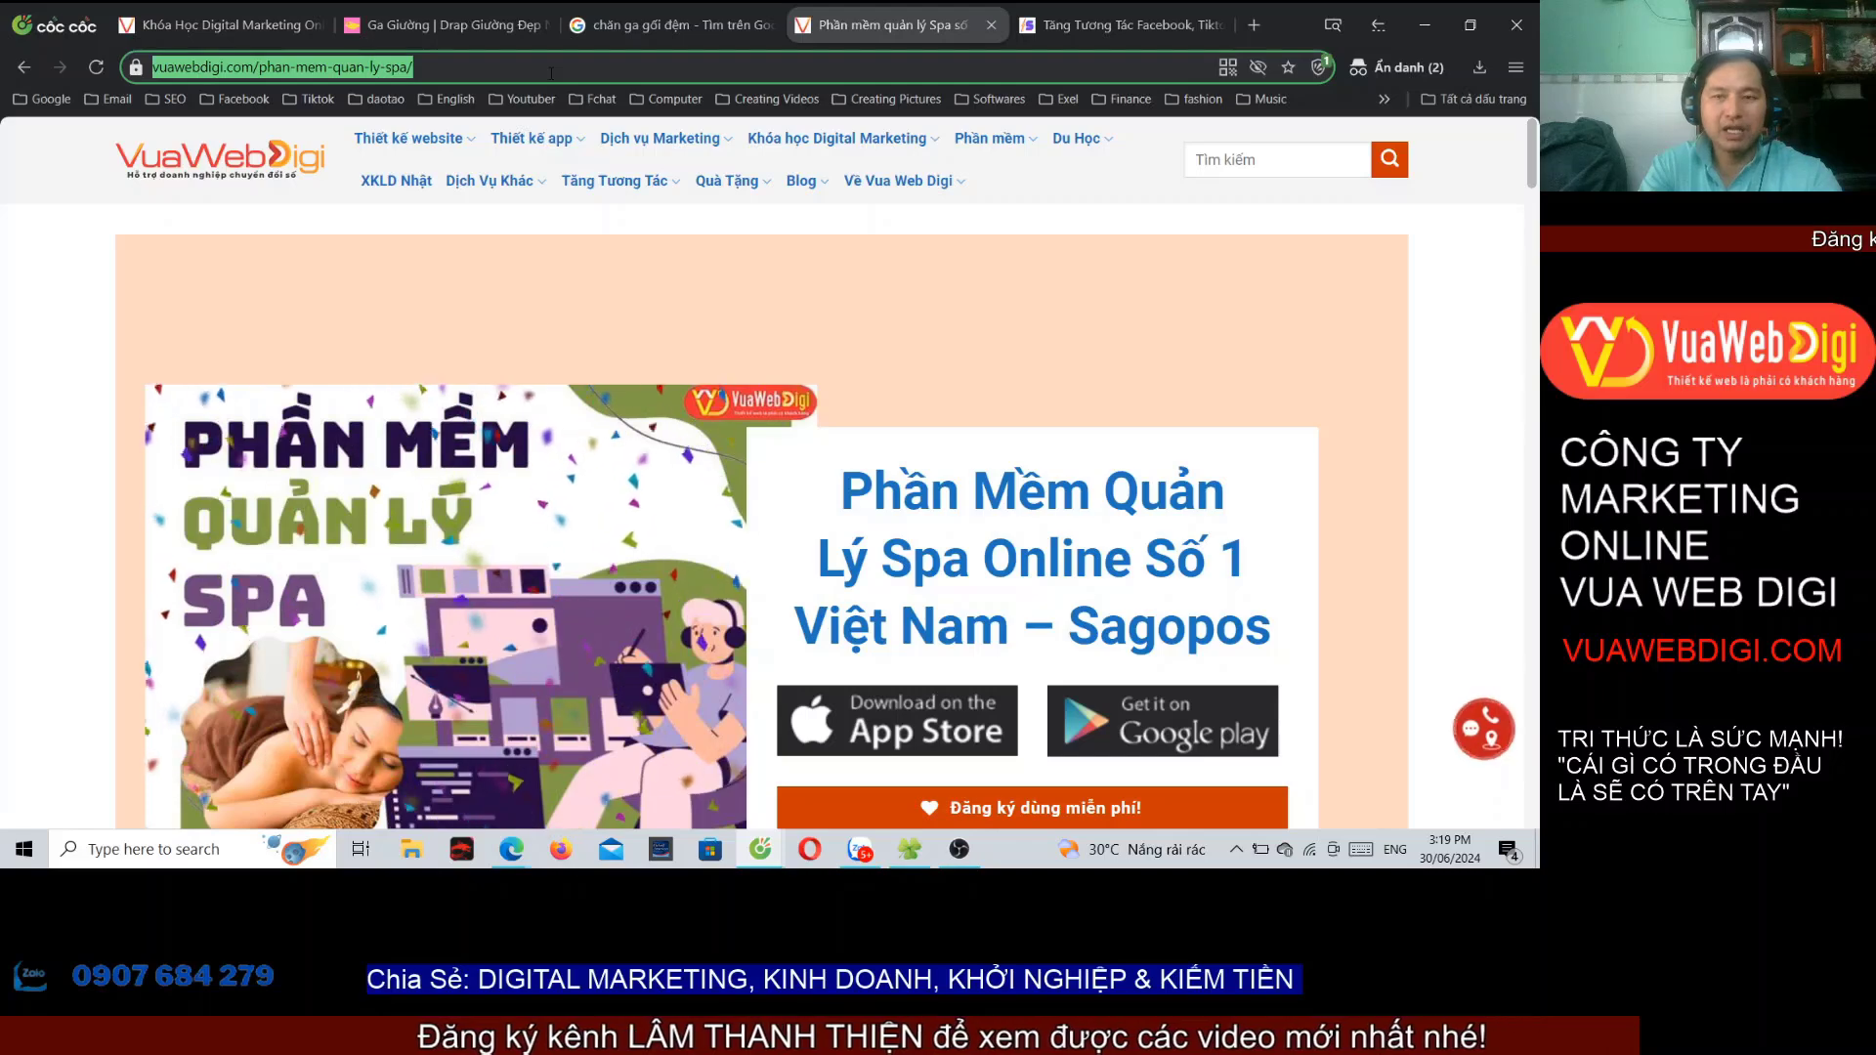